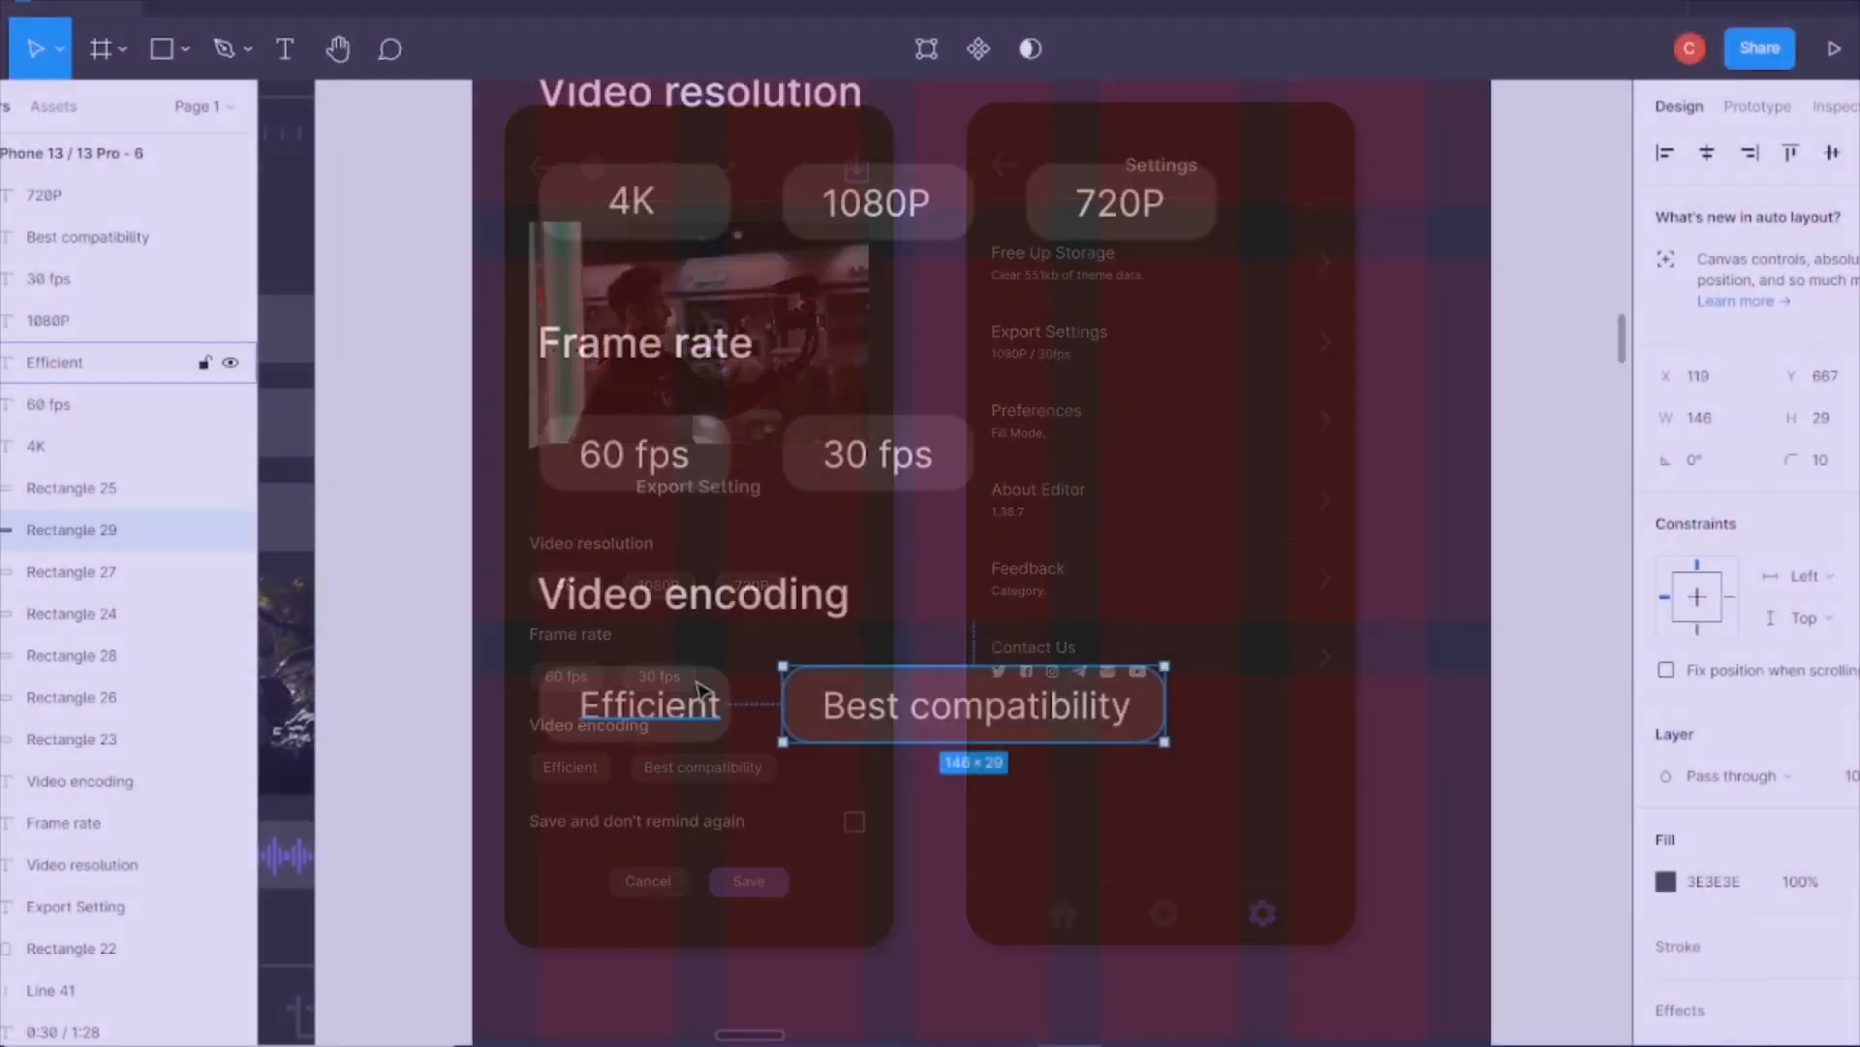
# Widen the Efficient pill's background slightly and centre the Efficient label inside it.
pyautogui.click(643, 706)
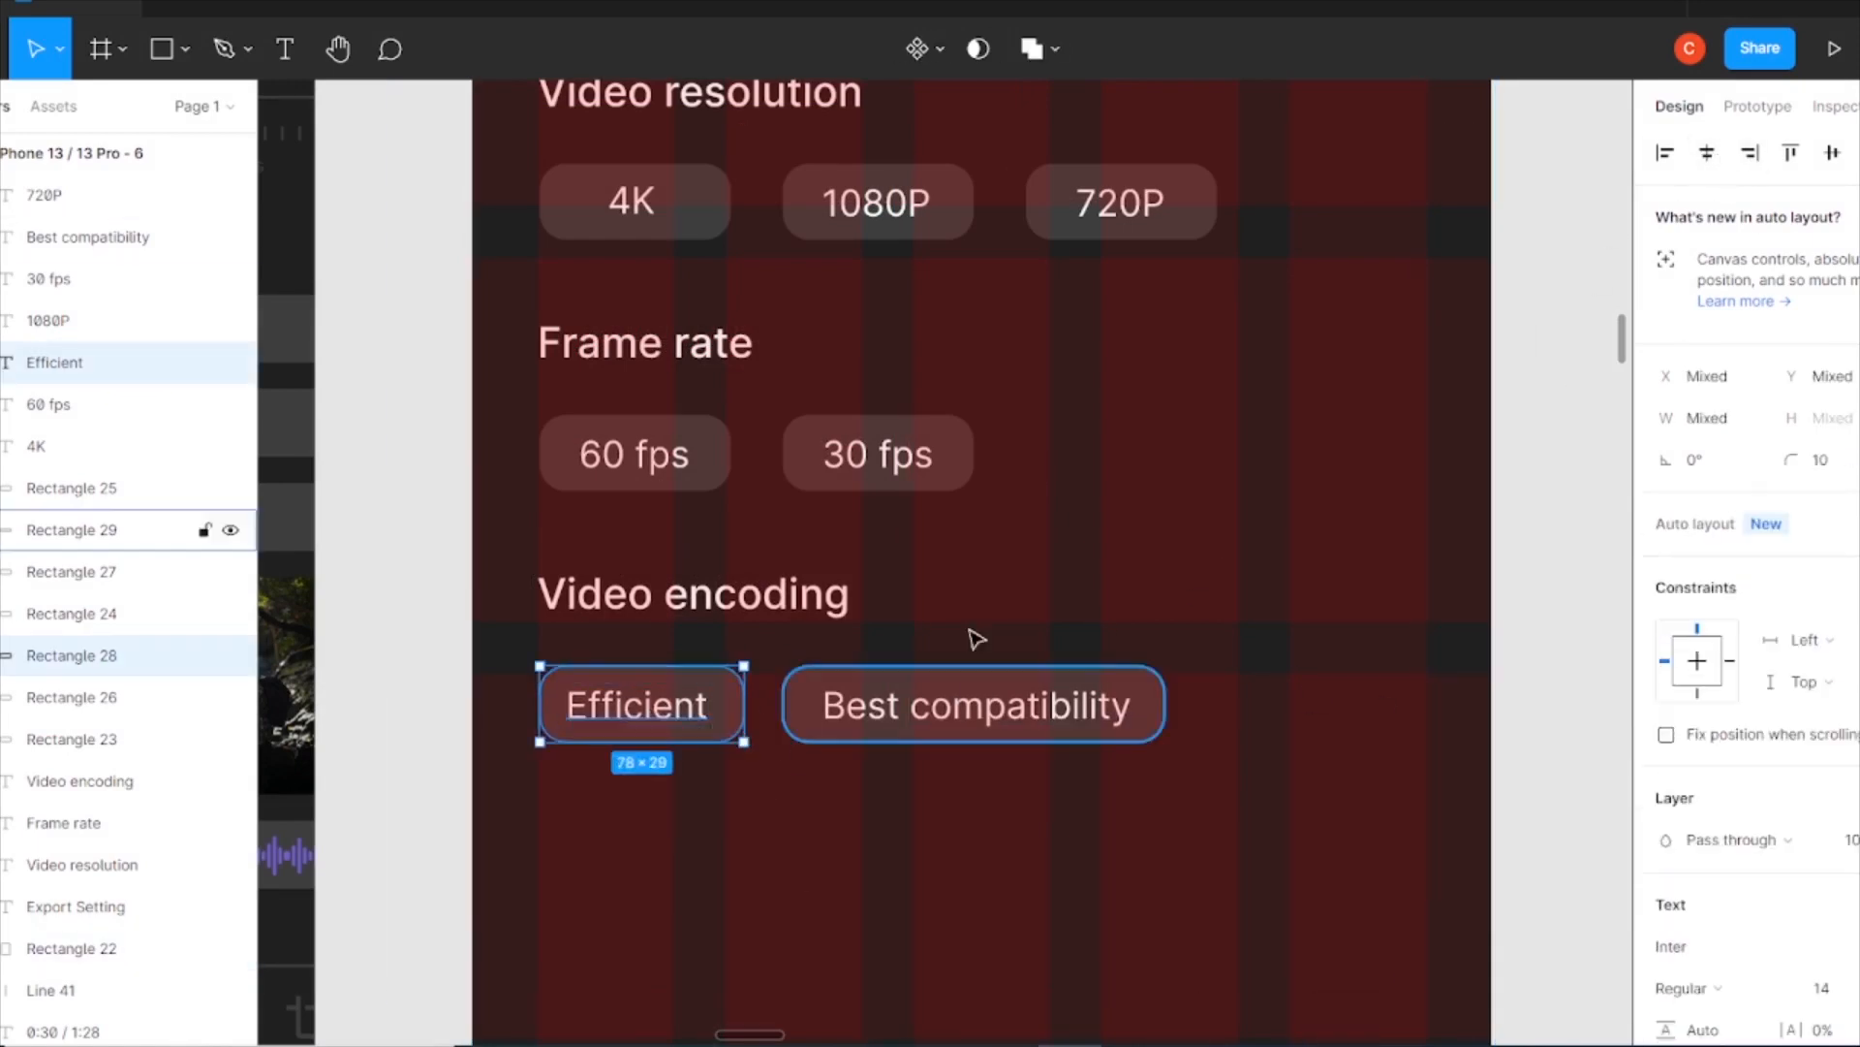
pyautogui.press('Escape')
pyautogui.click(722, 710)
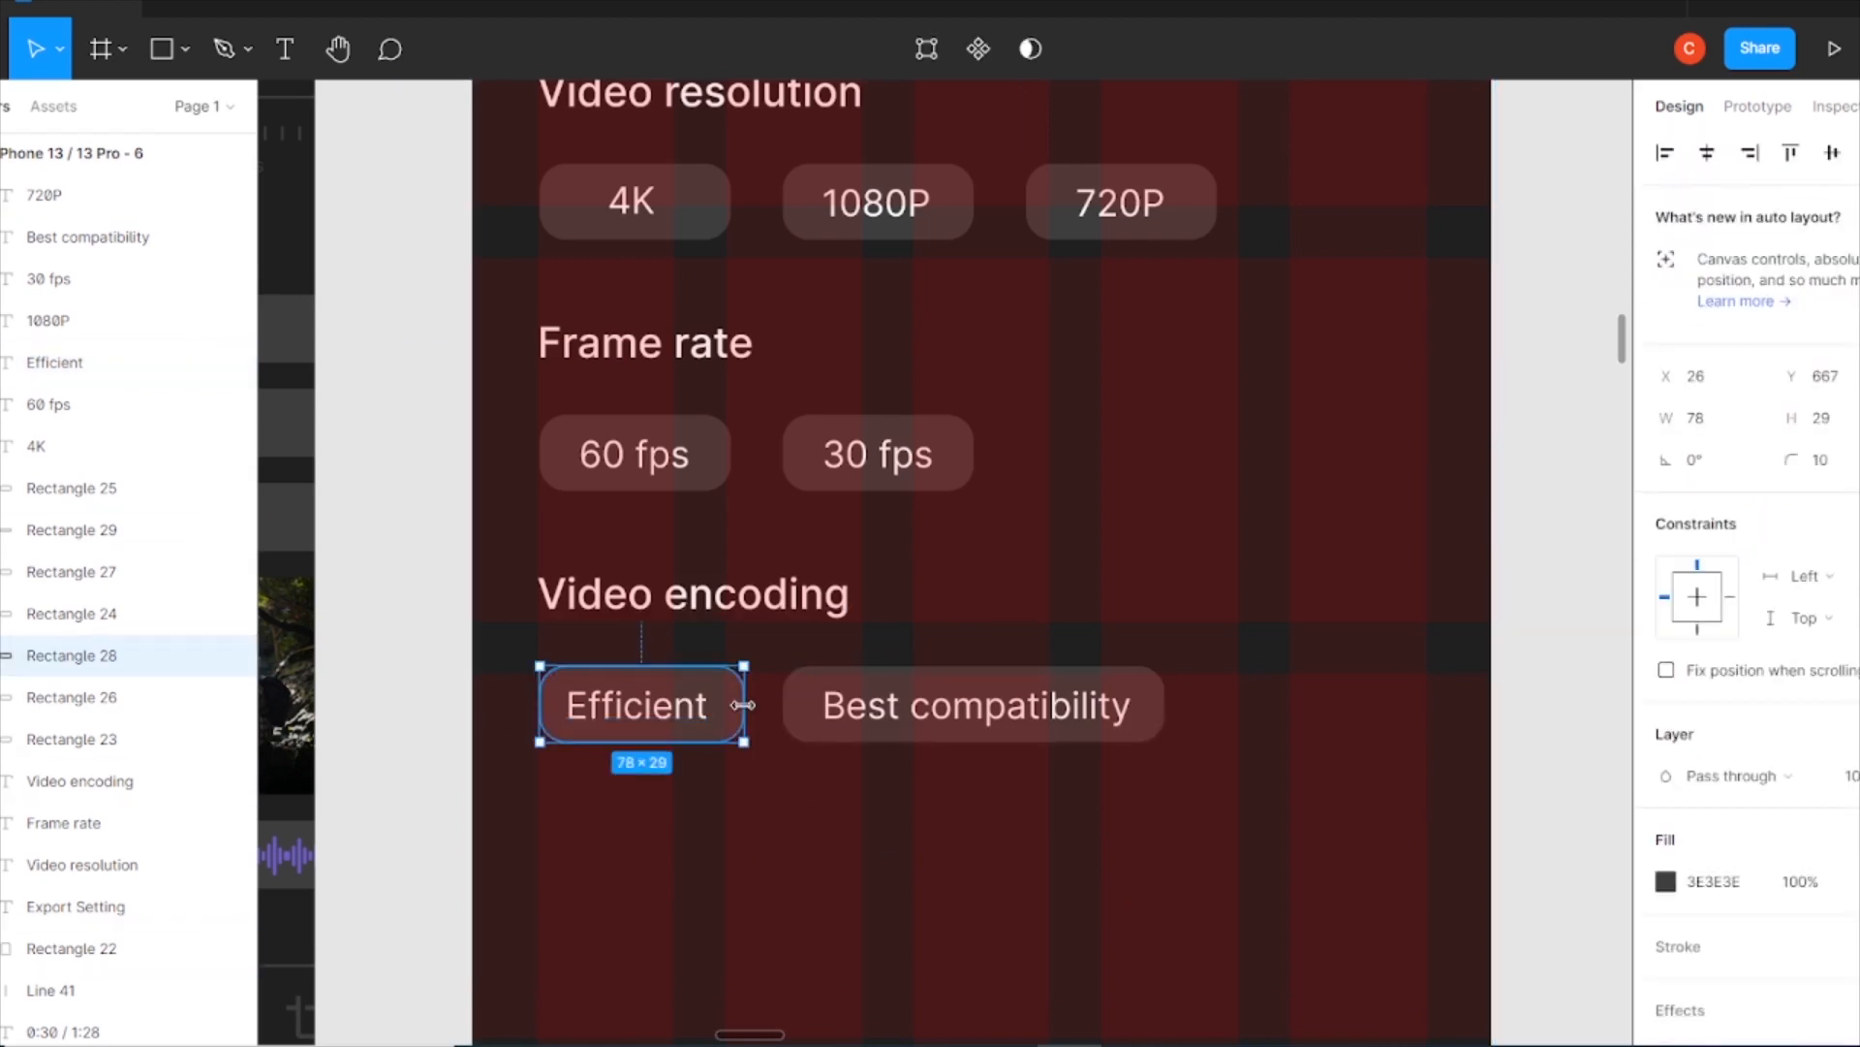
# Make the Best compatibility pill 145 wide and group it with its horizontally centred label.
pyautogui.click(1066, 705)
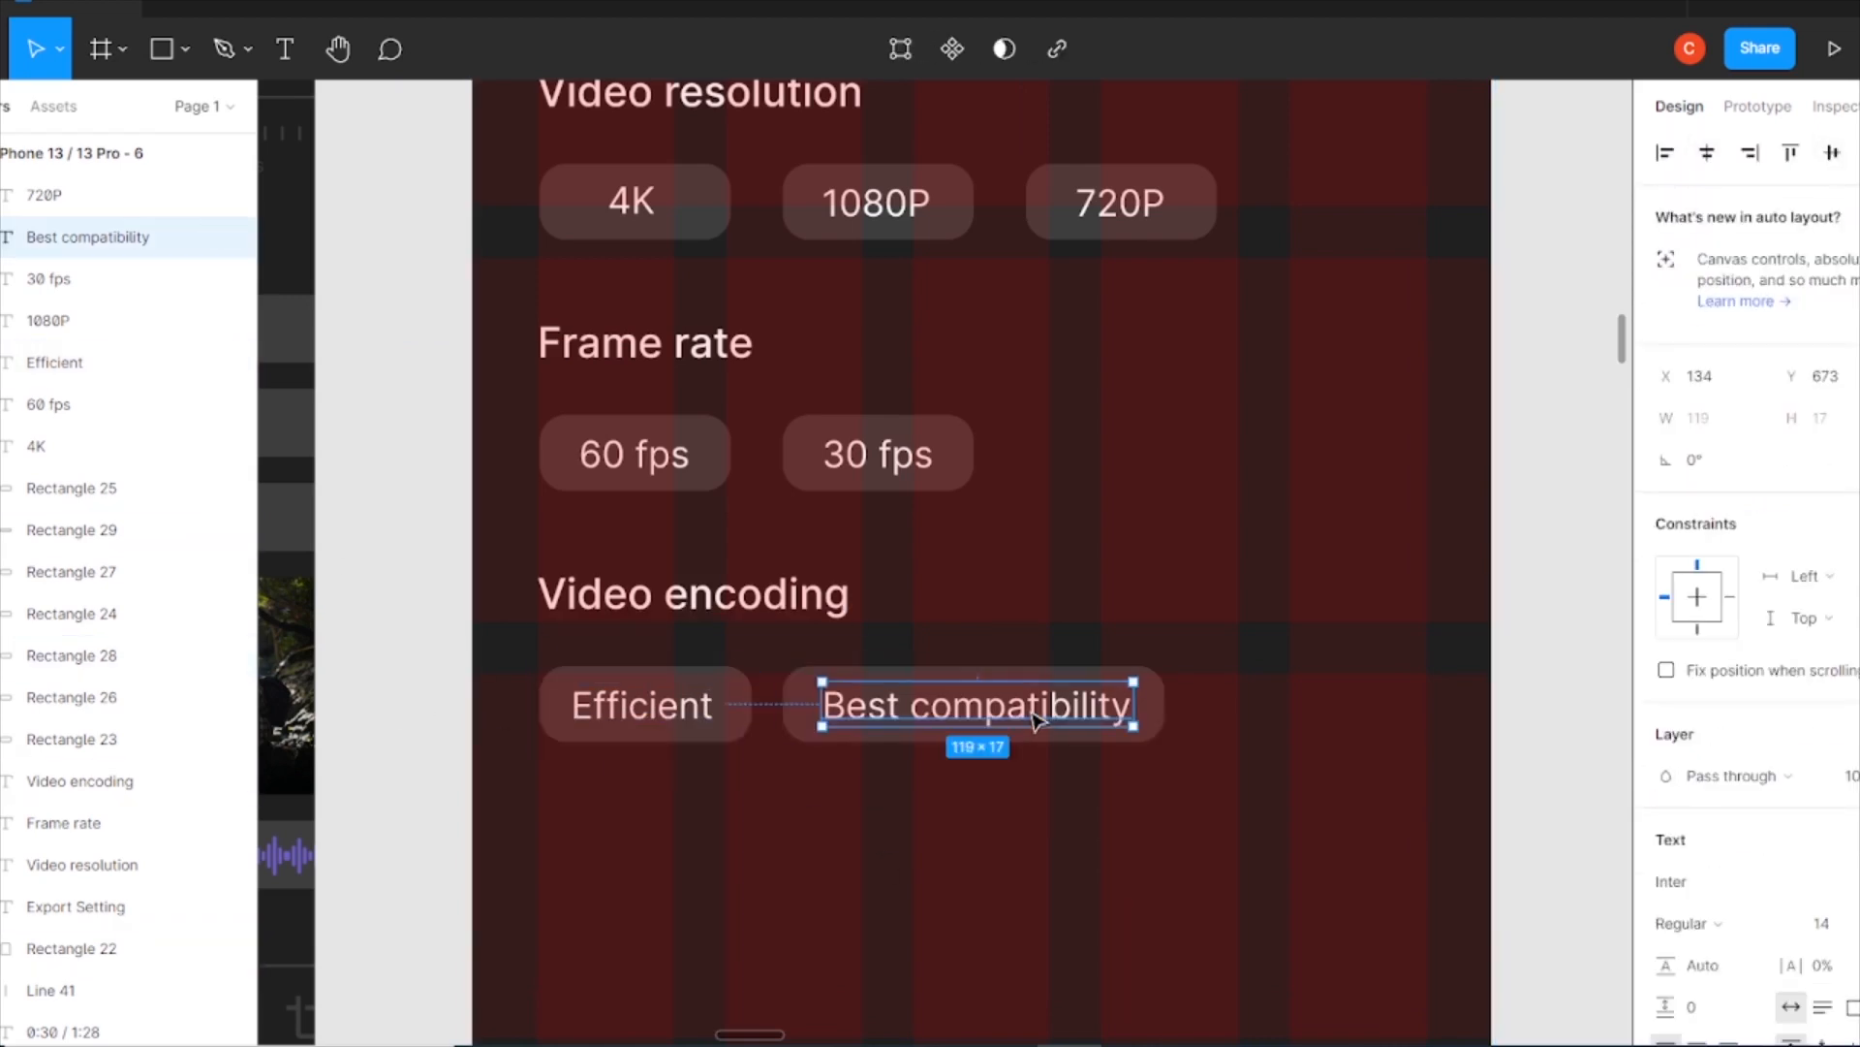
pyautogui.click(1466, 705)
pyautogui.click(1159, 710)
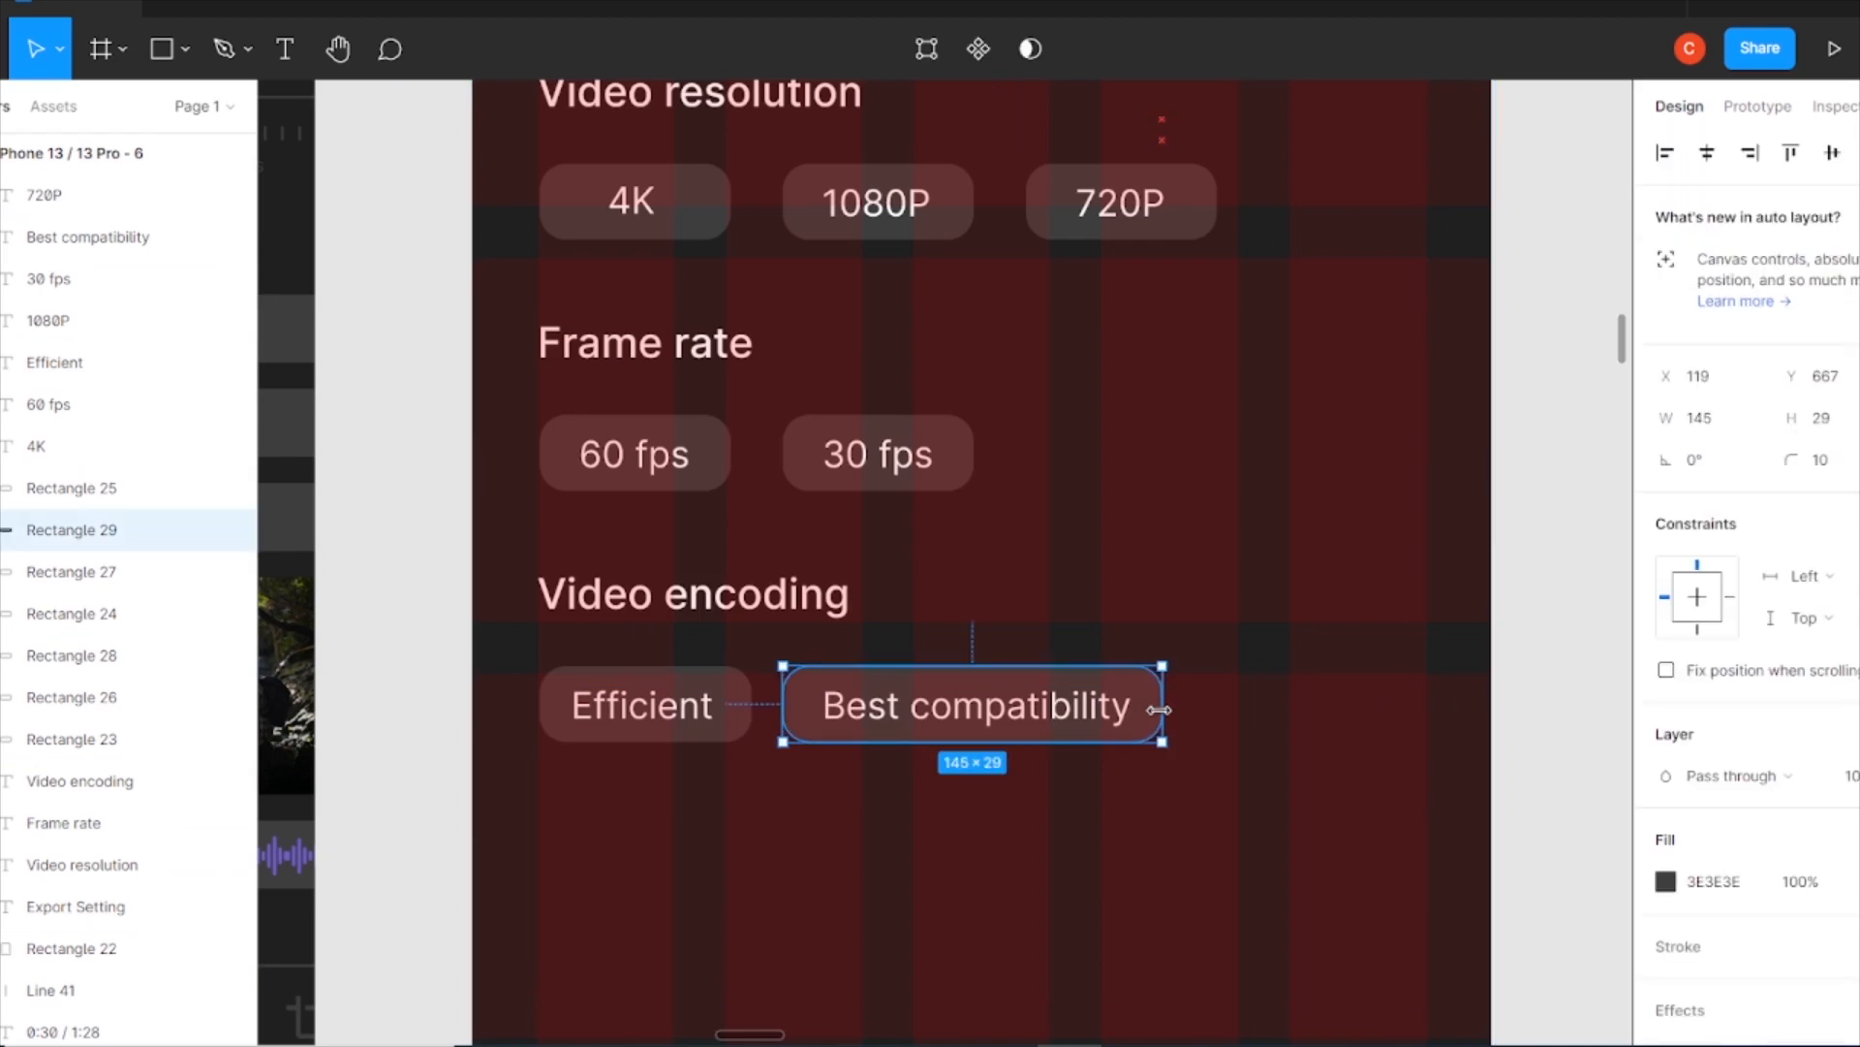
pyautogui.keyDown('shift'); pyautogui.click(1129, 712); pyautogui.keyUp('shift')
pyautogui.click(1708, 152)
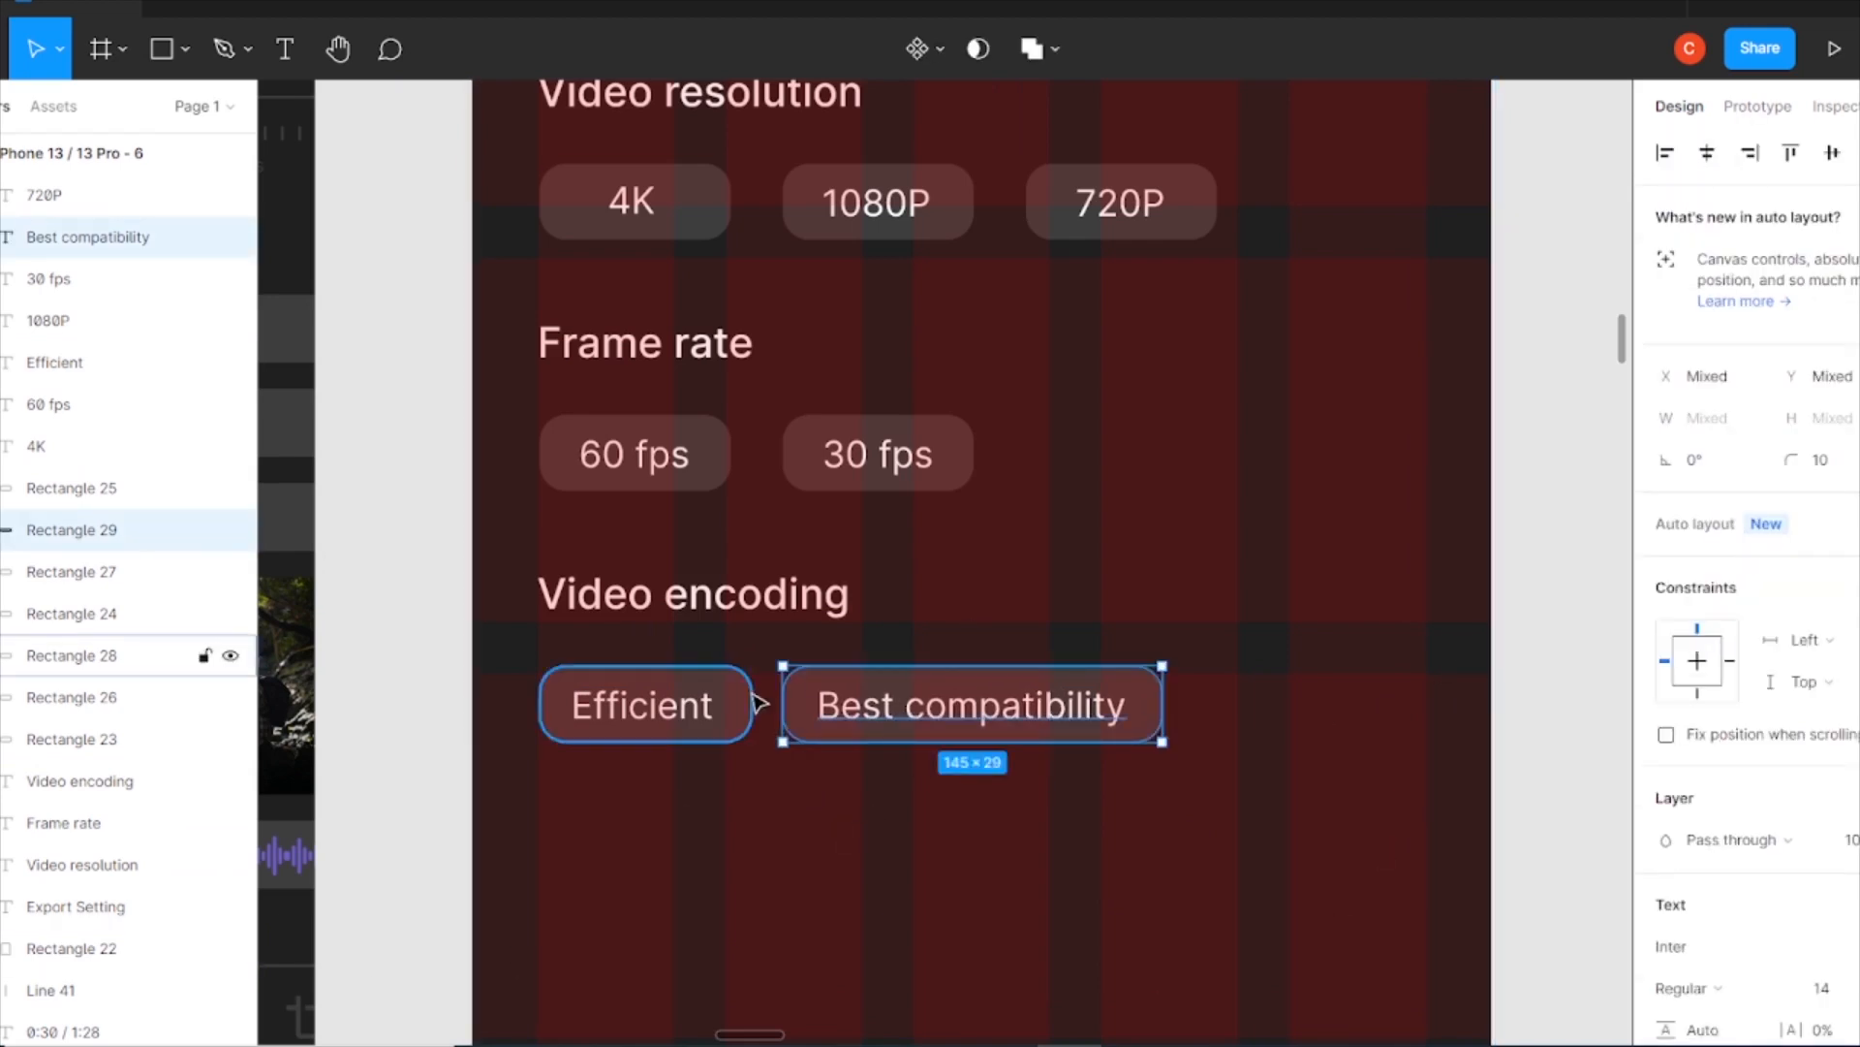
pyautogui.hotkey('ctrl', 'g')
# Set the horizontal spacing between the Efficient pill and the Best compatibility group to 20.
pyautogui.keyDown('shift'); pyautogui.click(639, 727); pyautogui.keyUp('shift')
pyautogui.click(1717, 507)
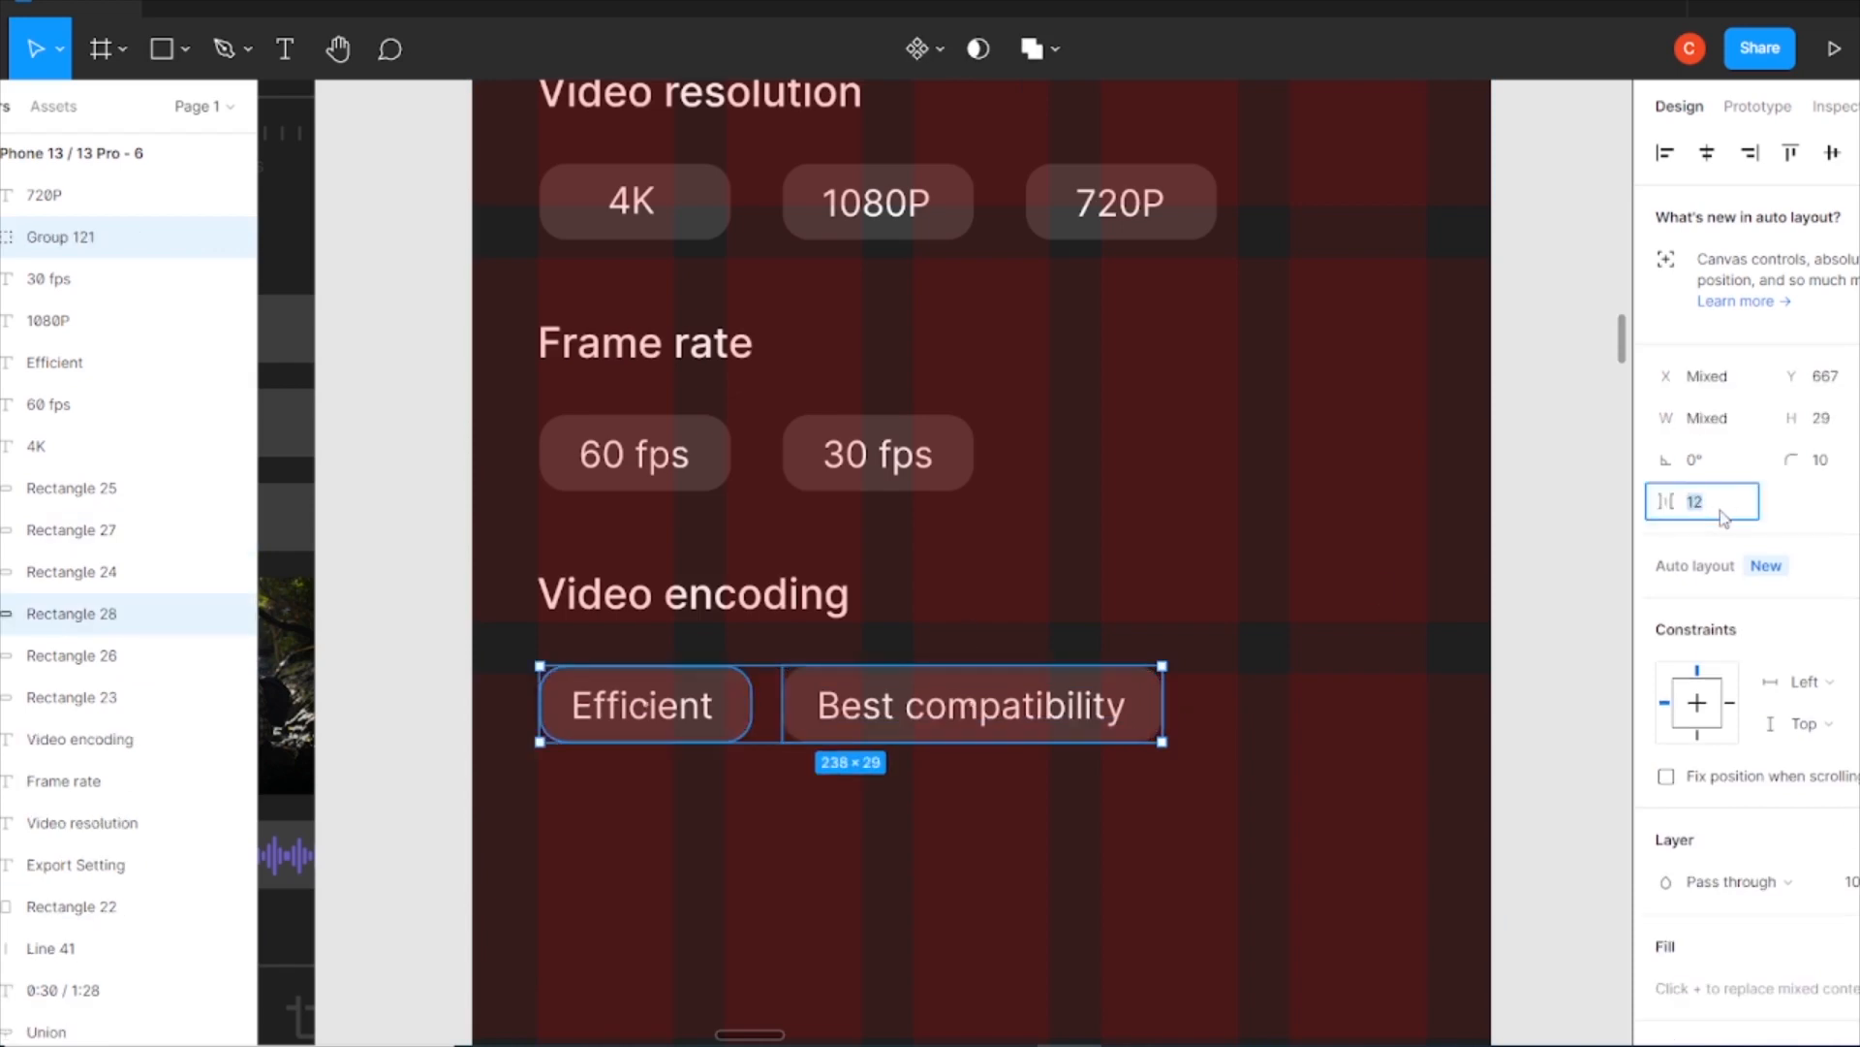
pyautogui.write('20')
pyautogui.press('Return')
pyautogui.click(1299, 648)
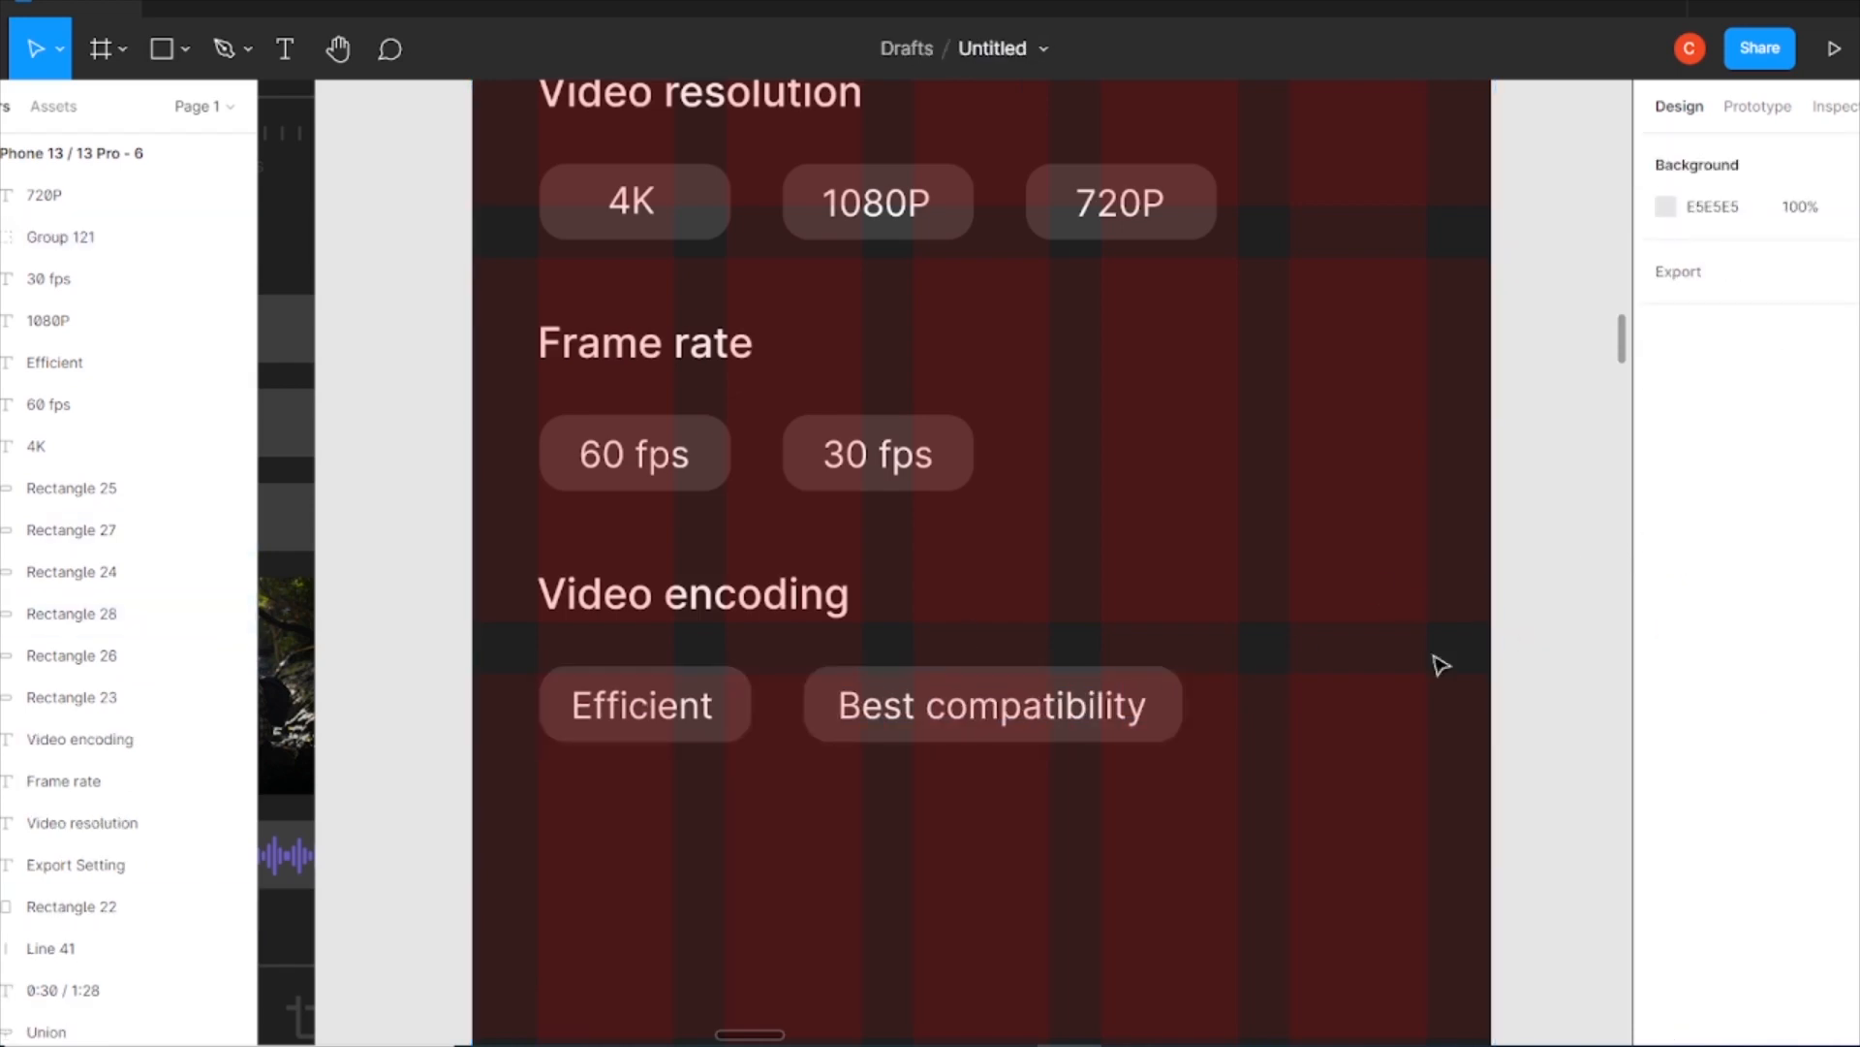
# Duplicate the Video encoding heading below its pills and change the copy's text to "Save and don’t remind again".
pyautogui.scroll(-3, 1259, 582)
pyautogui.keyDown('alt'); pyautogui.moveTo(747, 345); pyautogui.dragTo(747, 618); pyautogui.keyUp('alt')
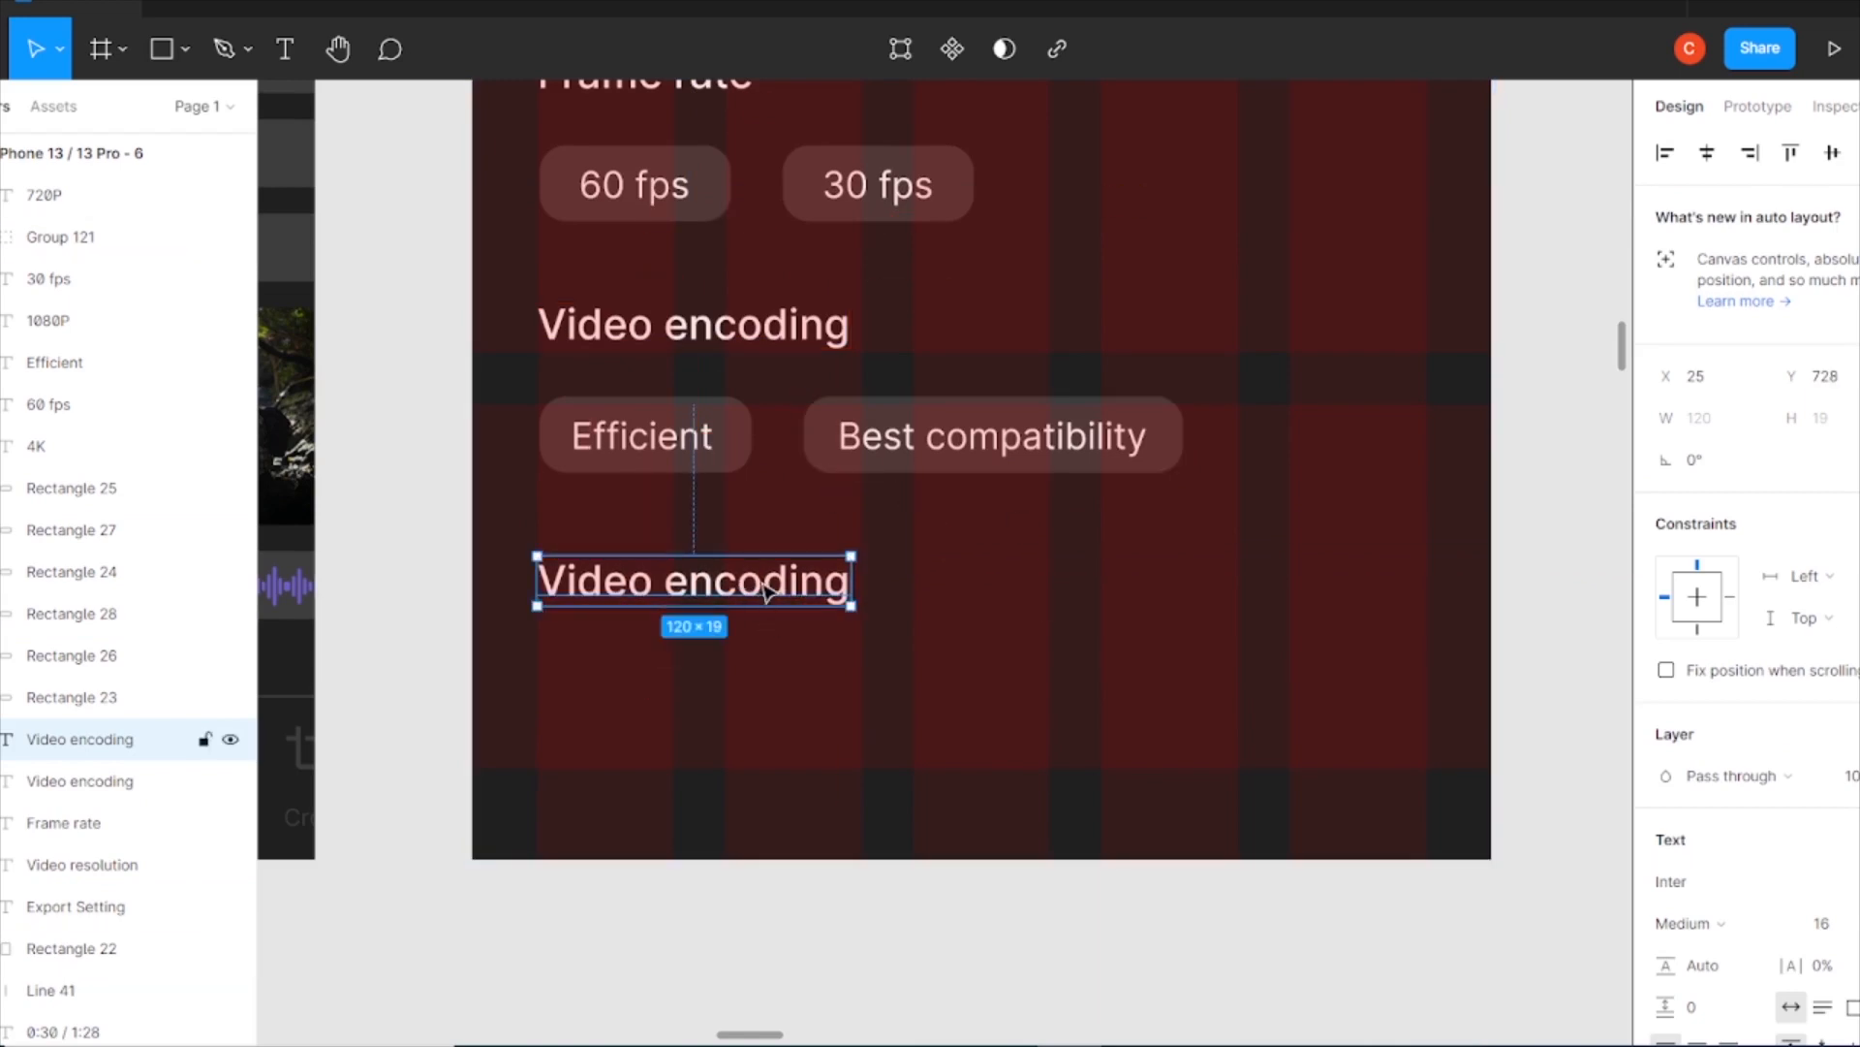
pyautogui.press('Return')
pyautogui.write('Save and don’t remind again')
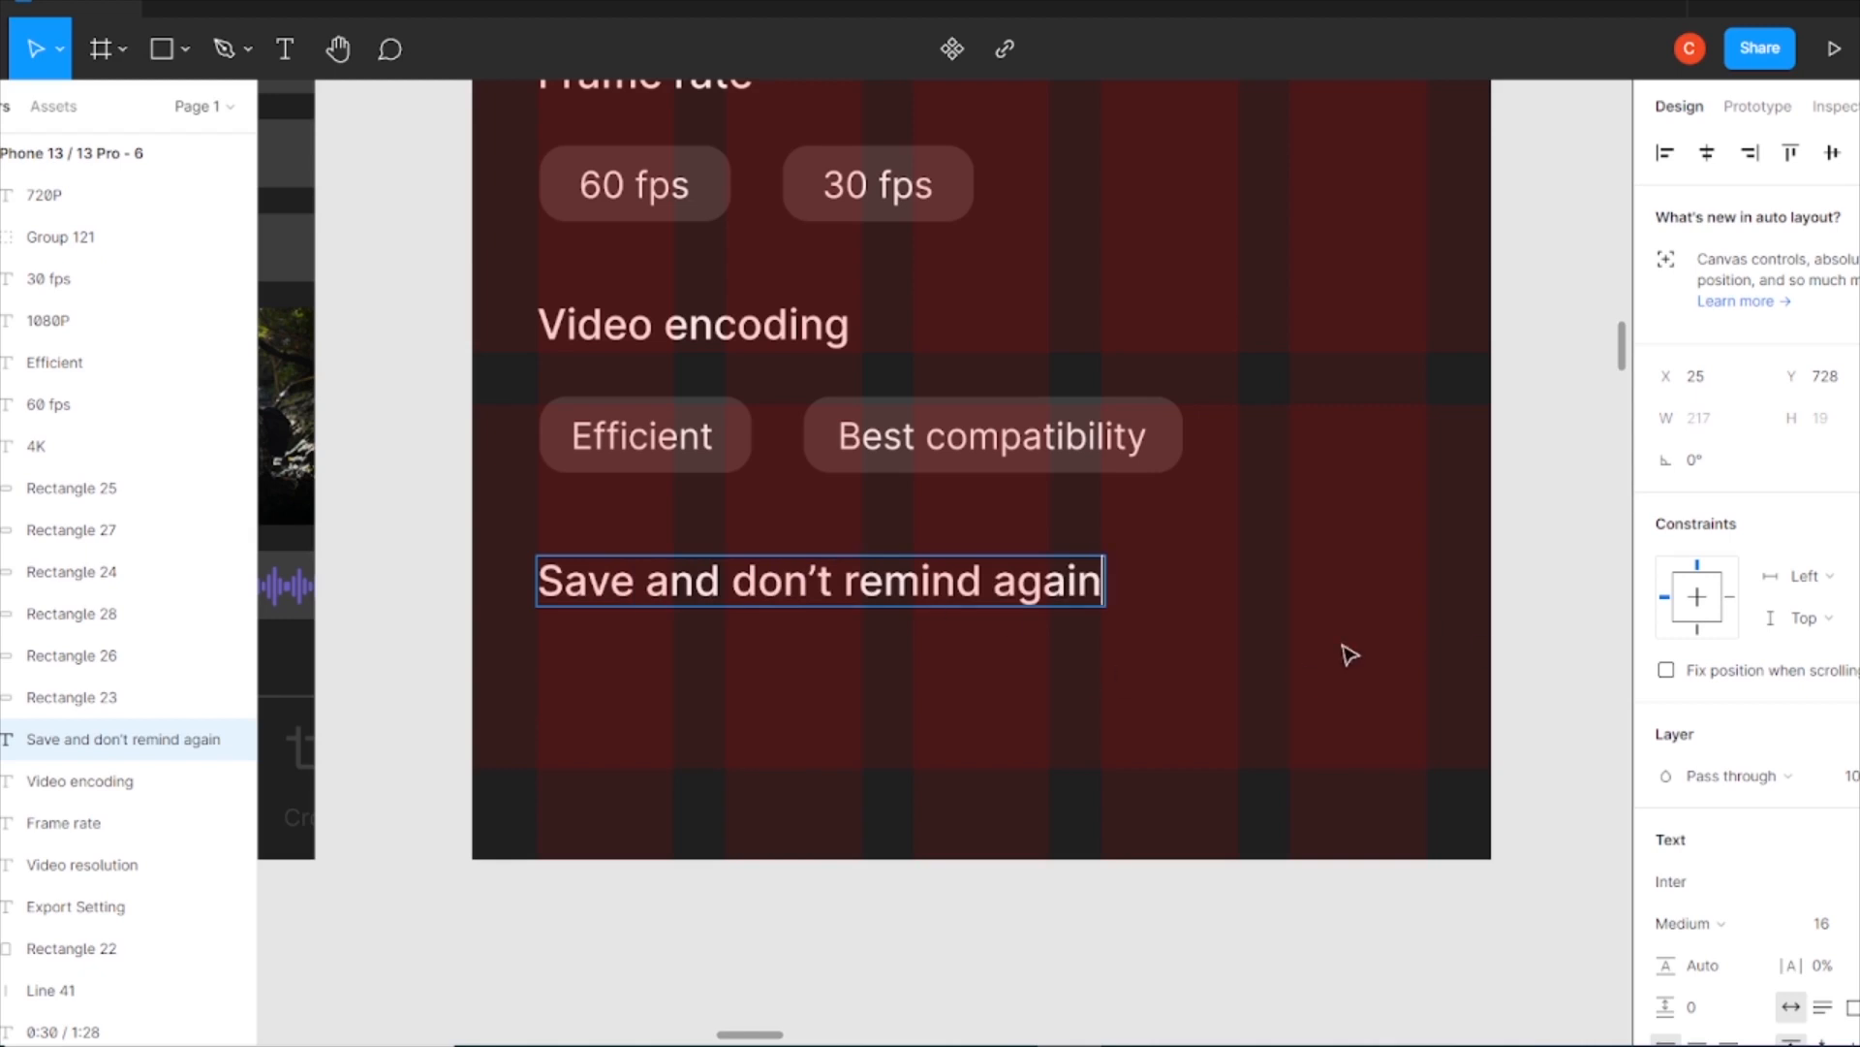
pyautogui.press('Escape')
# Create a 64 × 24 rectangle with corner radius 10 below the "Save and don’t remind again" text and duplicate it alongside.
pyautogui.press('r')
pyautogui.moveTo(827, 723); pyautogui.dragTo(974, 779)
pyautogui.click(1817, 463)
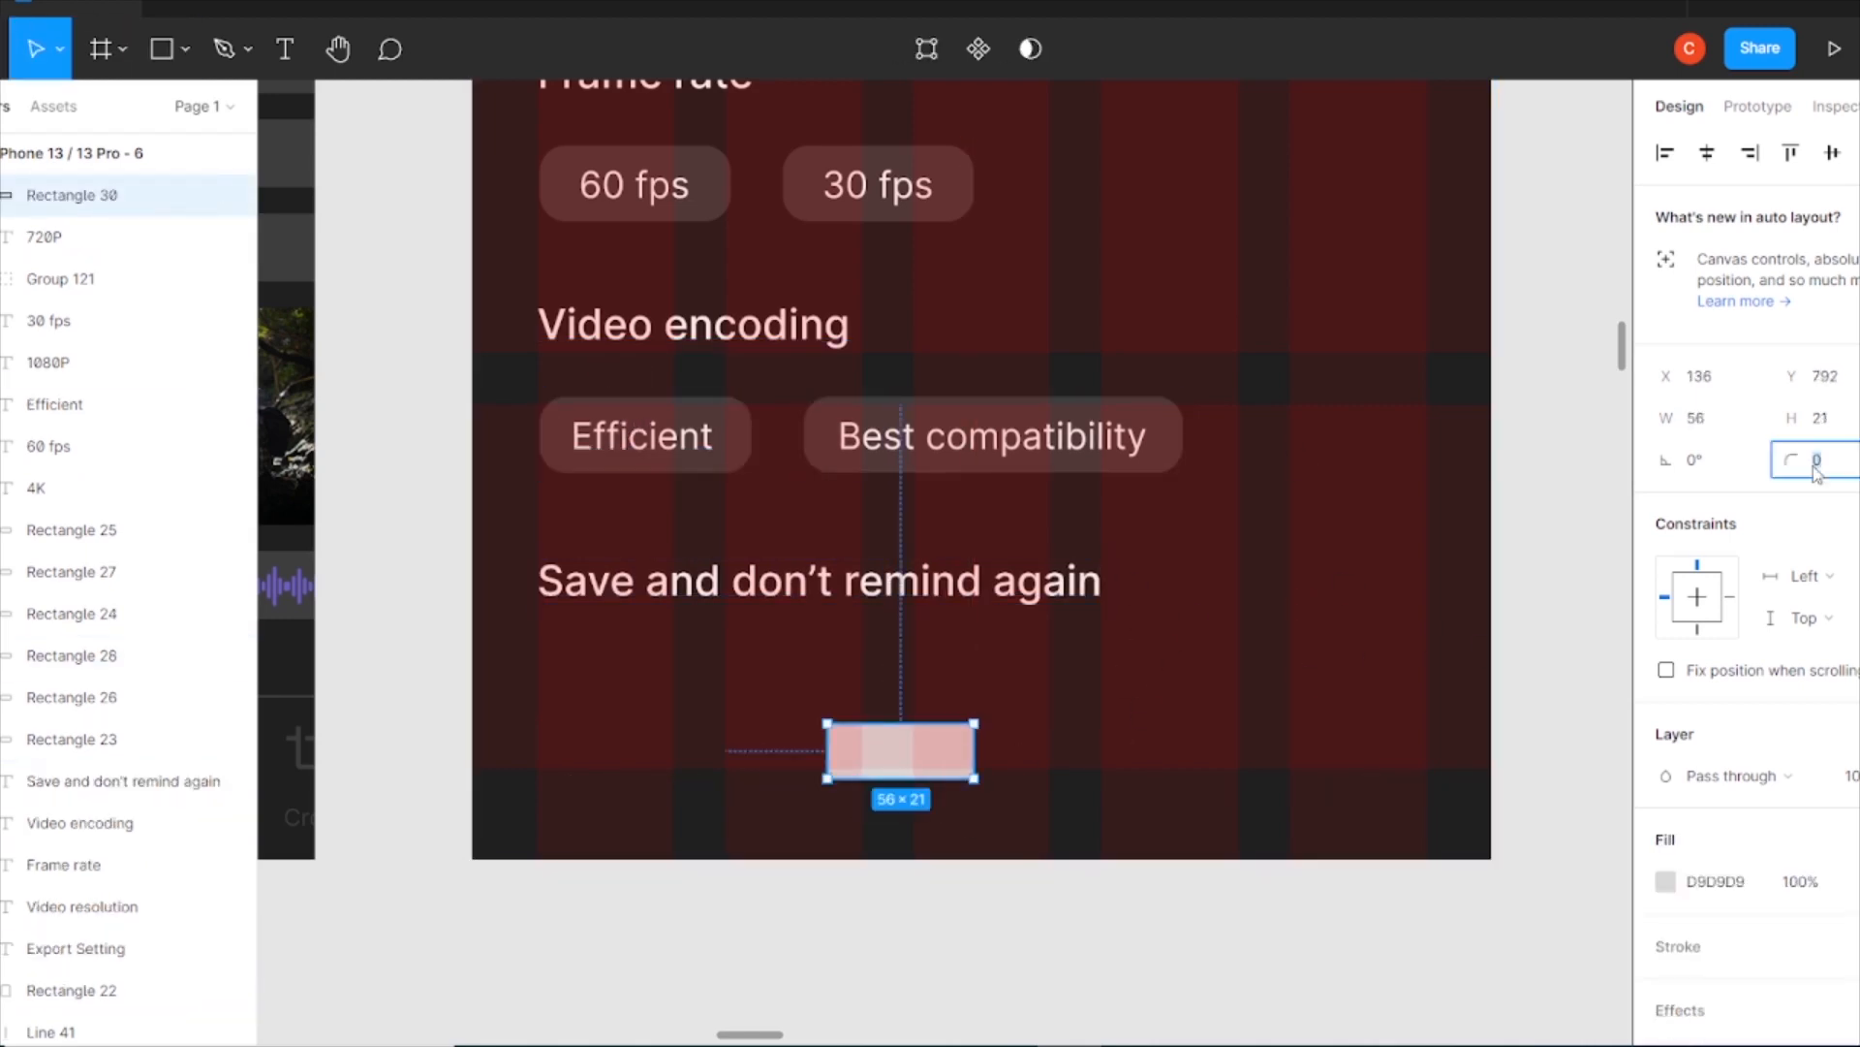
pyautogui.moveTo(923, 753); pyautogui.dragTo(1143, 758)
# Duplicate the Efficient label above the new pills and change the copy's text to "Cancle".
pyautogui.moveTo(665, 446); pyautogui.dragTo(872, 702)
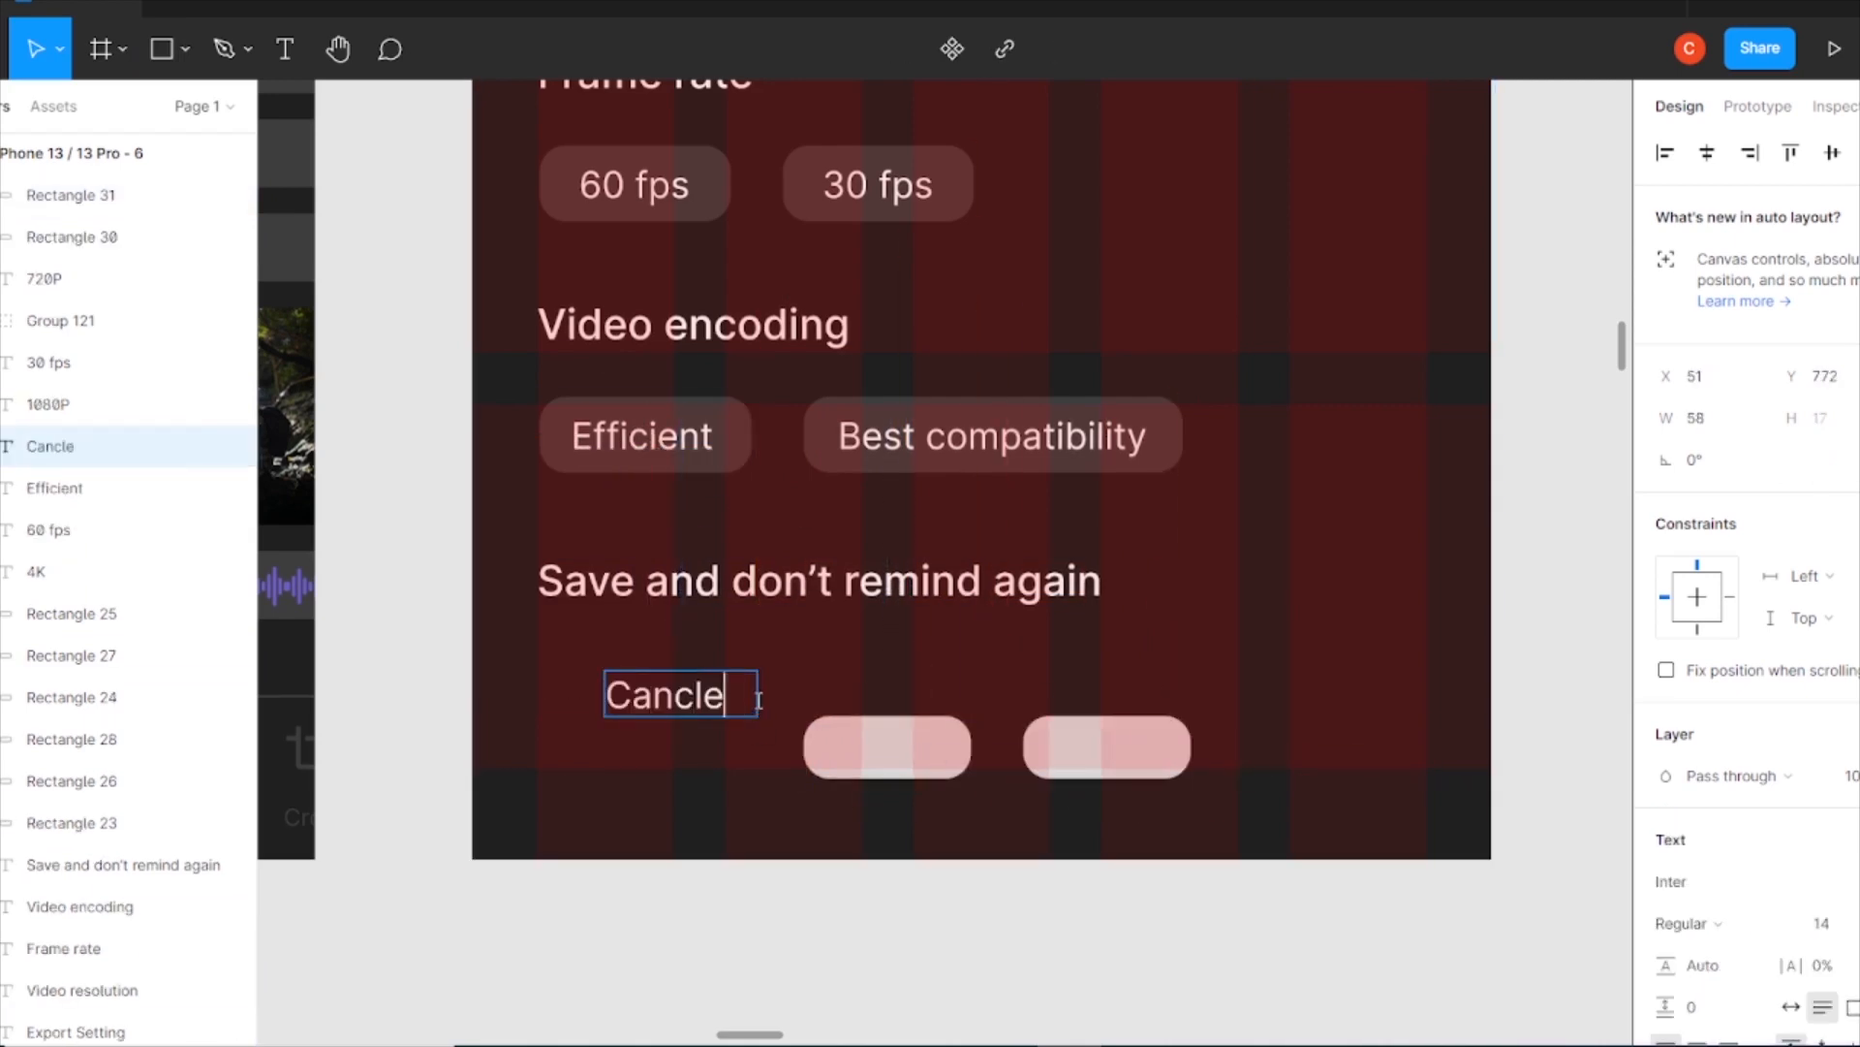
pyautogui.press('Escape')
pyautogui.moveTo(731, 696); pyautogui.dragTo(732, 695)
# Re-centre the Efficient label within its pill.
pyautogui.click(669, 436)
pyautogui.click(745, 928)
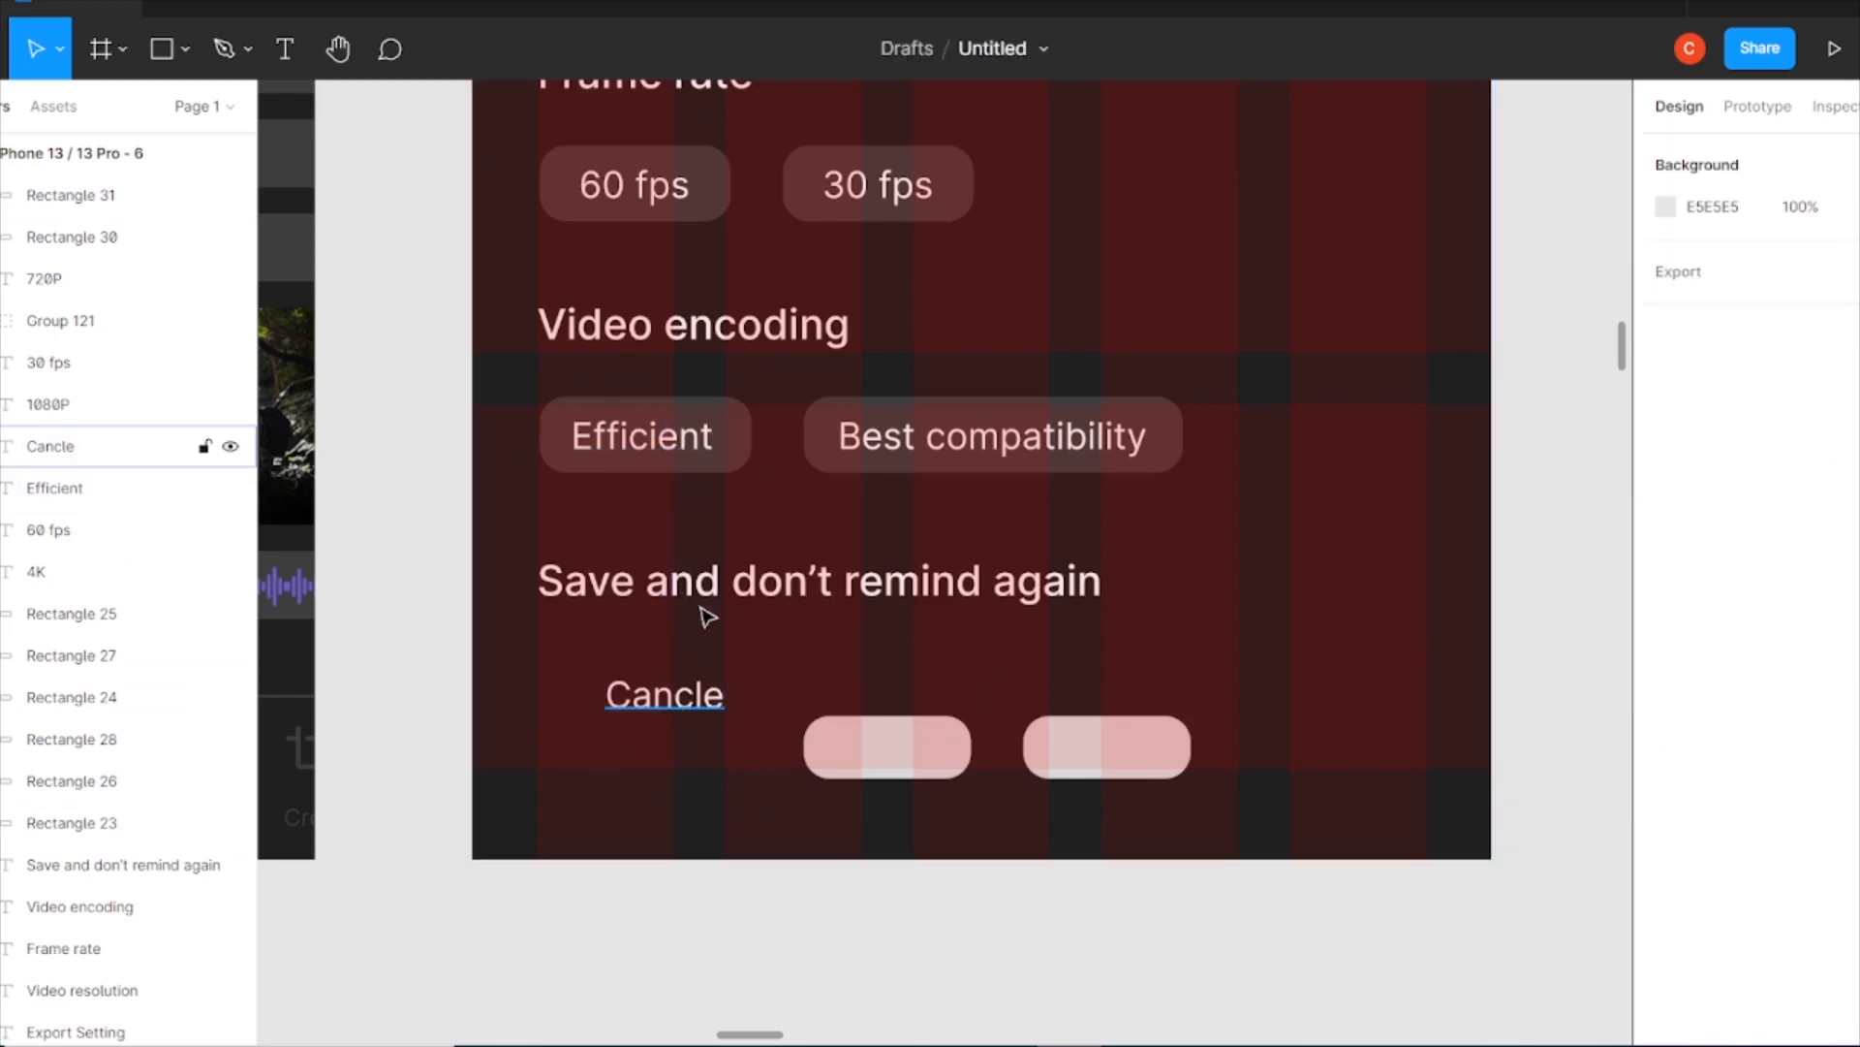
pyautogui.click(737, 463)
pyautogui.keyDown('shift'); pyautogui.click(641, 436); pyautogui.keyUp('shift')
# Place the Cancle label in front of the first new pill and fill that pill with 3E3E3E.
pyautogui.moveTo(641, 692); pyautogui.dragTo(853, 734)
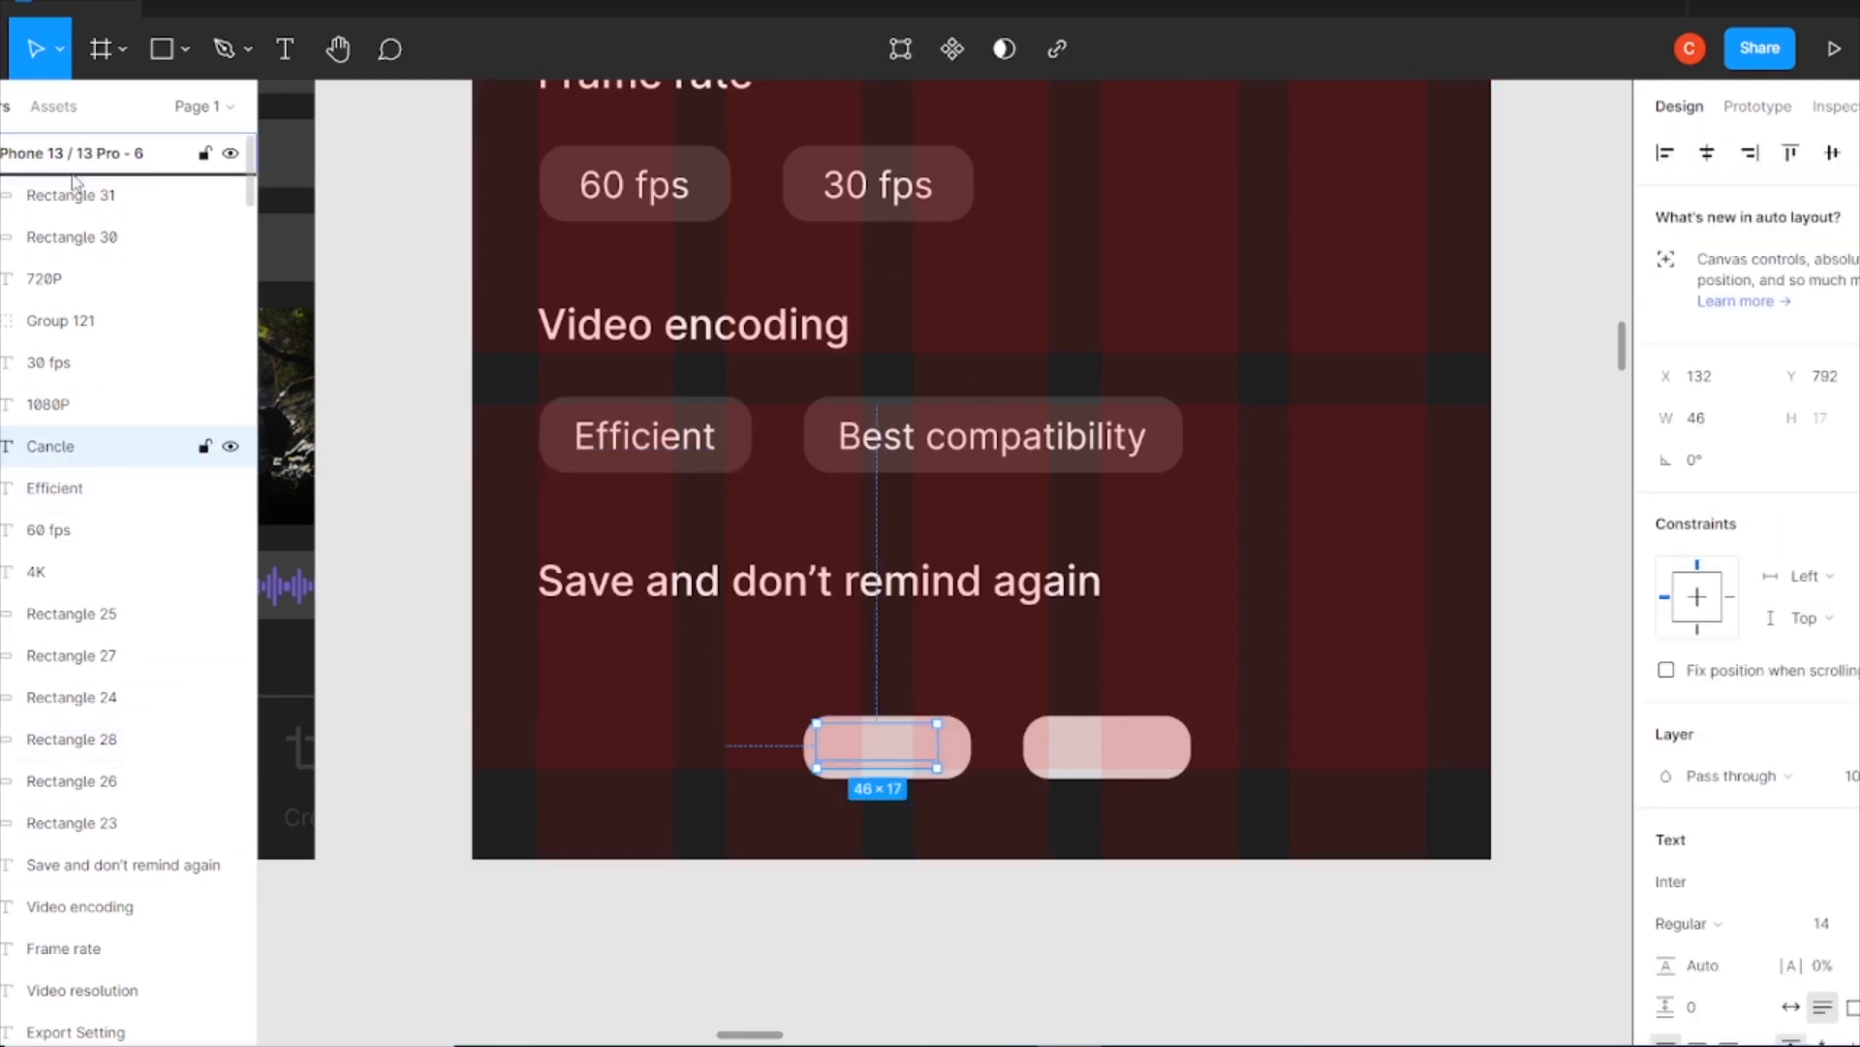
pyautogui.moveTo(75, 182); pyautogui.dragTo(75, 186)
pyautogui.click(72, 278)
pyautogui.click(1665, 881)
pyautogui.click(1351, 919)
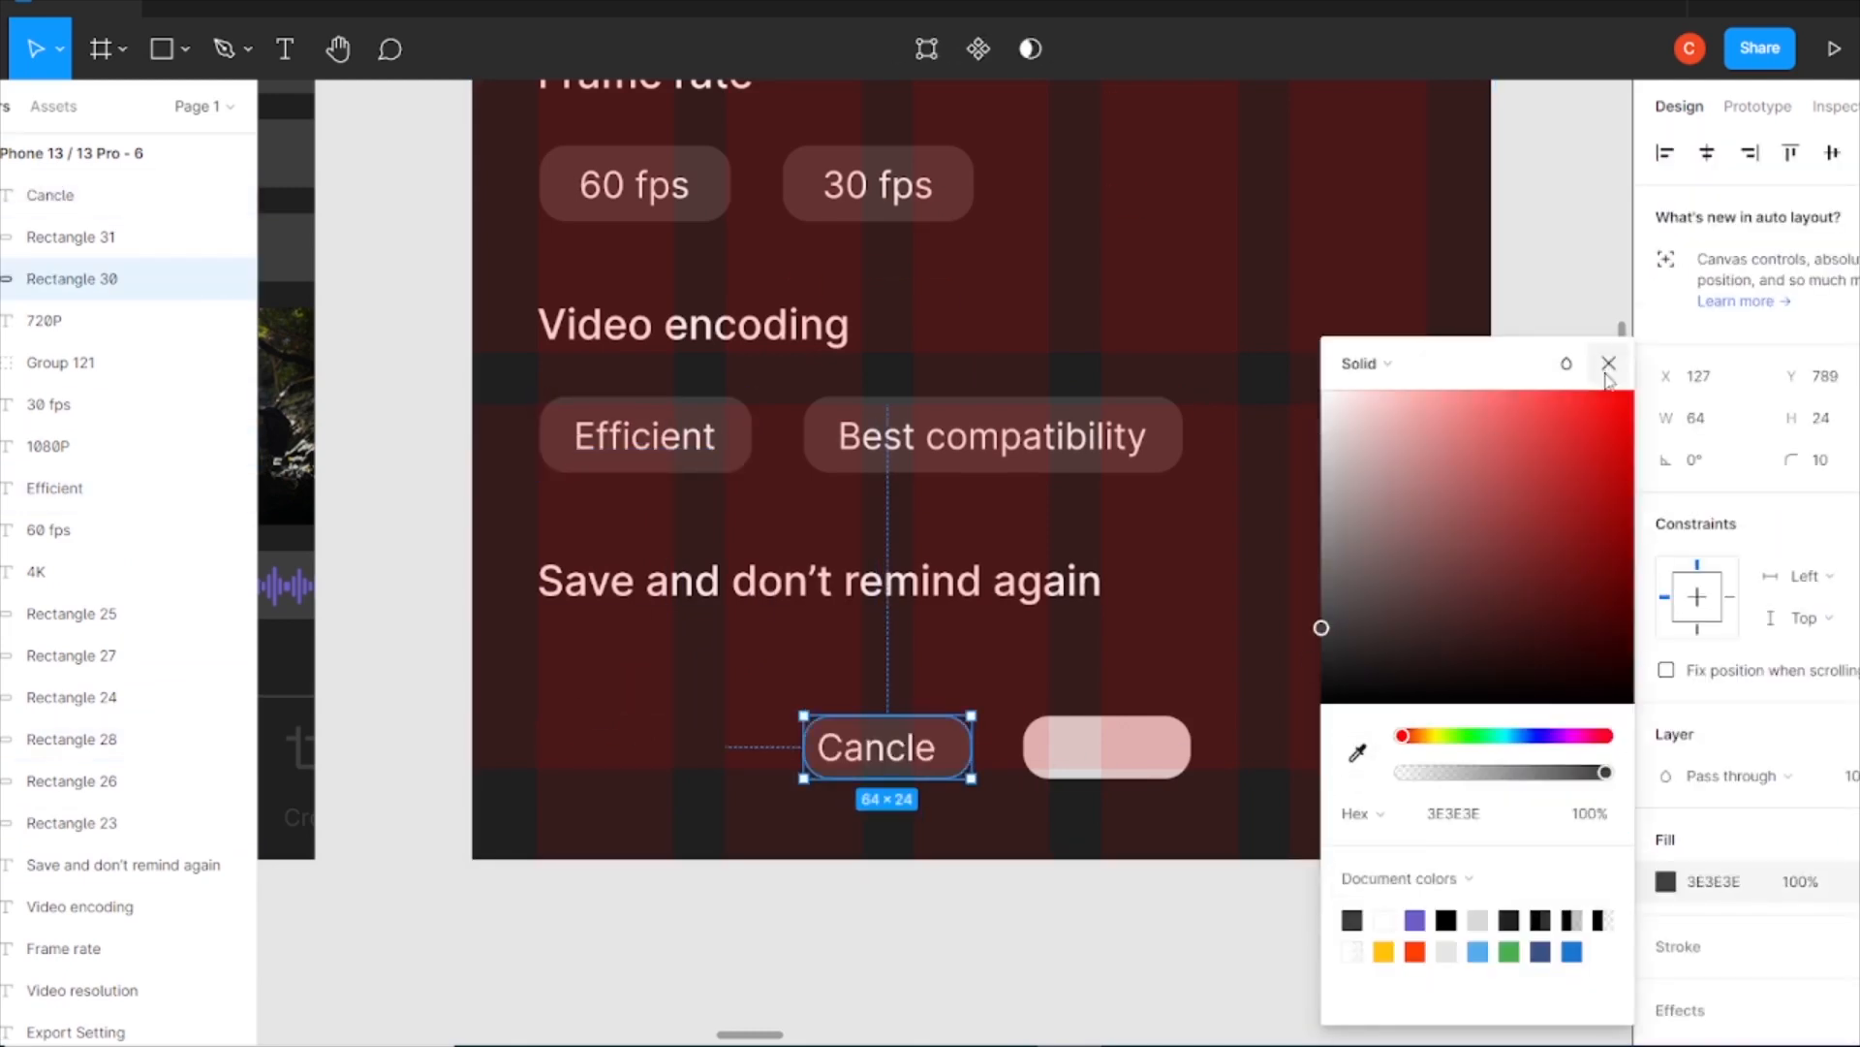
pyautogui.click(1609, 364)
# Resize the Cancle pill and the blank pill beside it to 80 × 30 each.
pyautogui.moveTo(971, 715); pyautogui.dragTo(988, 707)
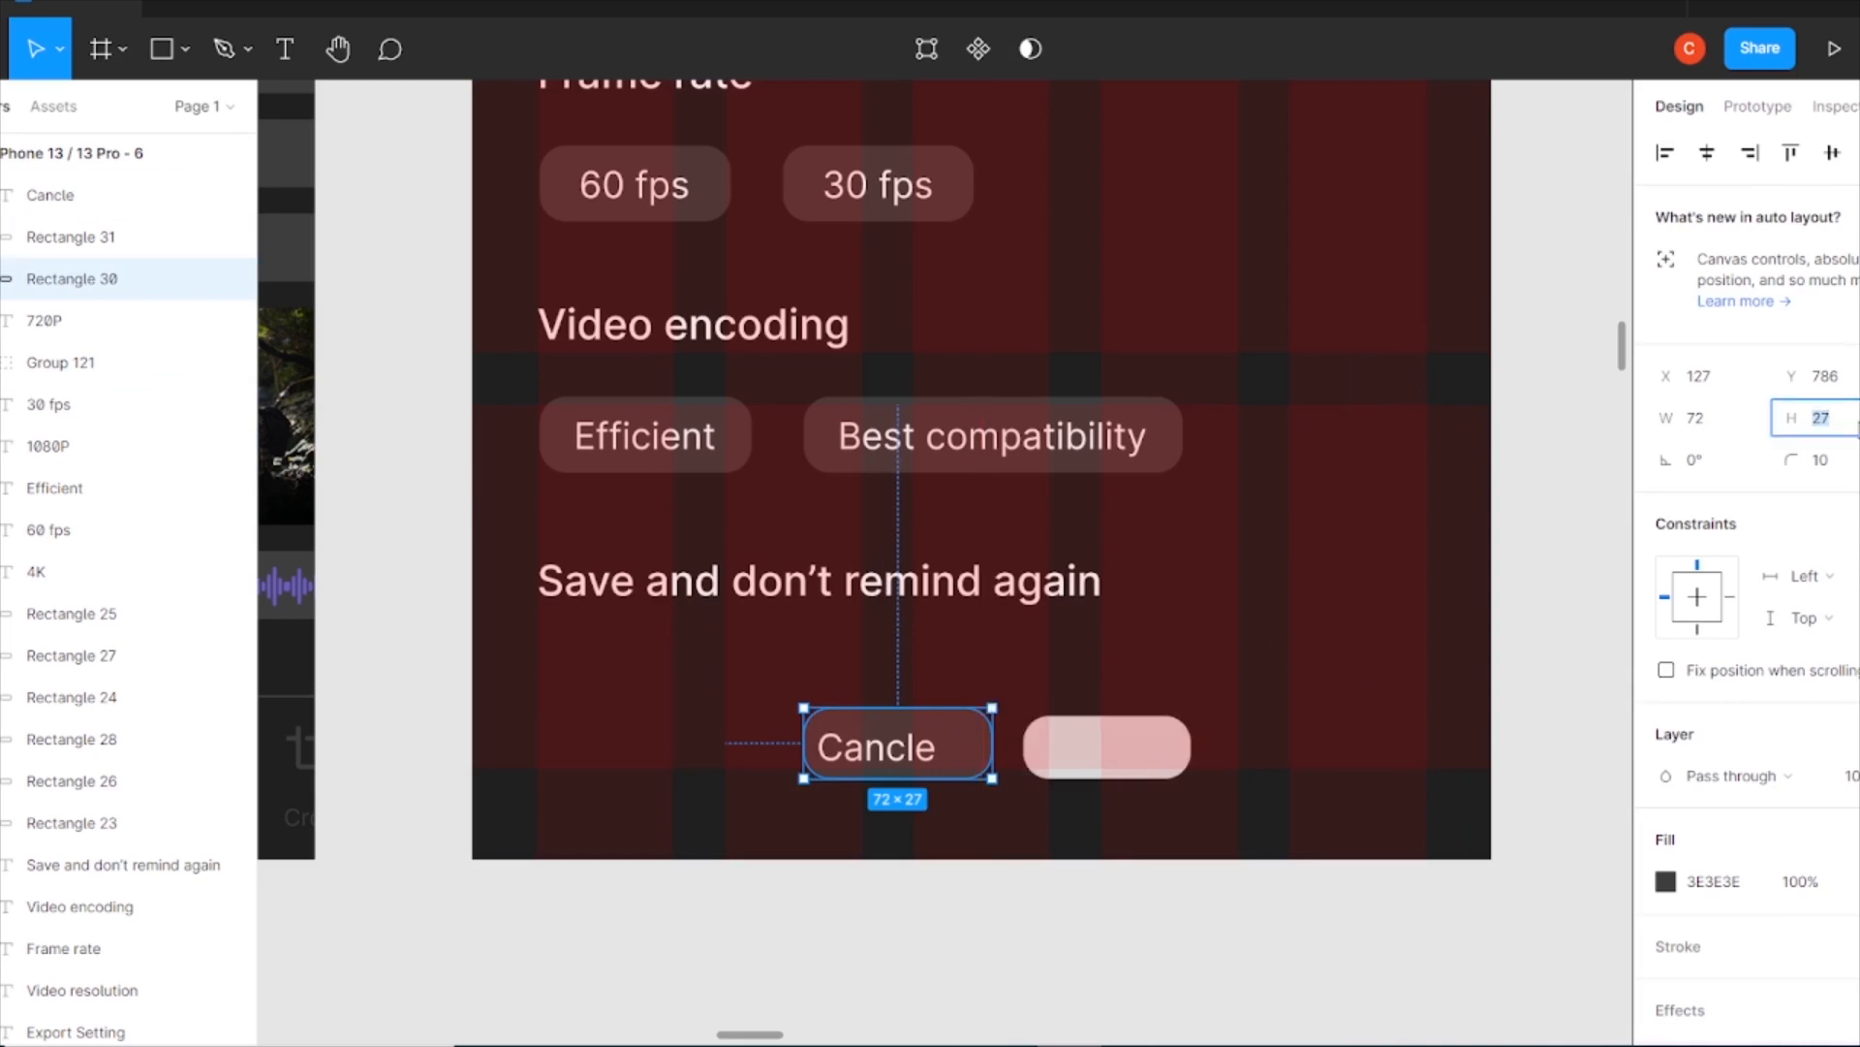
pyautogui.click(1106, 746)
pyautogui.click(1841, 421)
pyautogui.write('30')
pyautogui.press('Return')
# Shift the Cancle label toward its pill's middle and space the two button pills 20 apart.
pyautogui.moveTo(882, 748); pyautogui.dragTo(916, 747)
pyautogui.moveTo(1163, 760); pyautogui.dragTo(1217, 752)
pyautogui.keyDown('shift'); pyautogui.click(1005, 765); pyautogui.keyUp('shift')
pyautogui.click(1735, 502)
pyautogui.press('Escape')
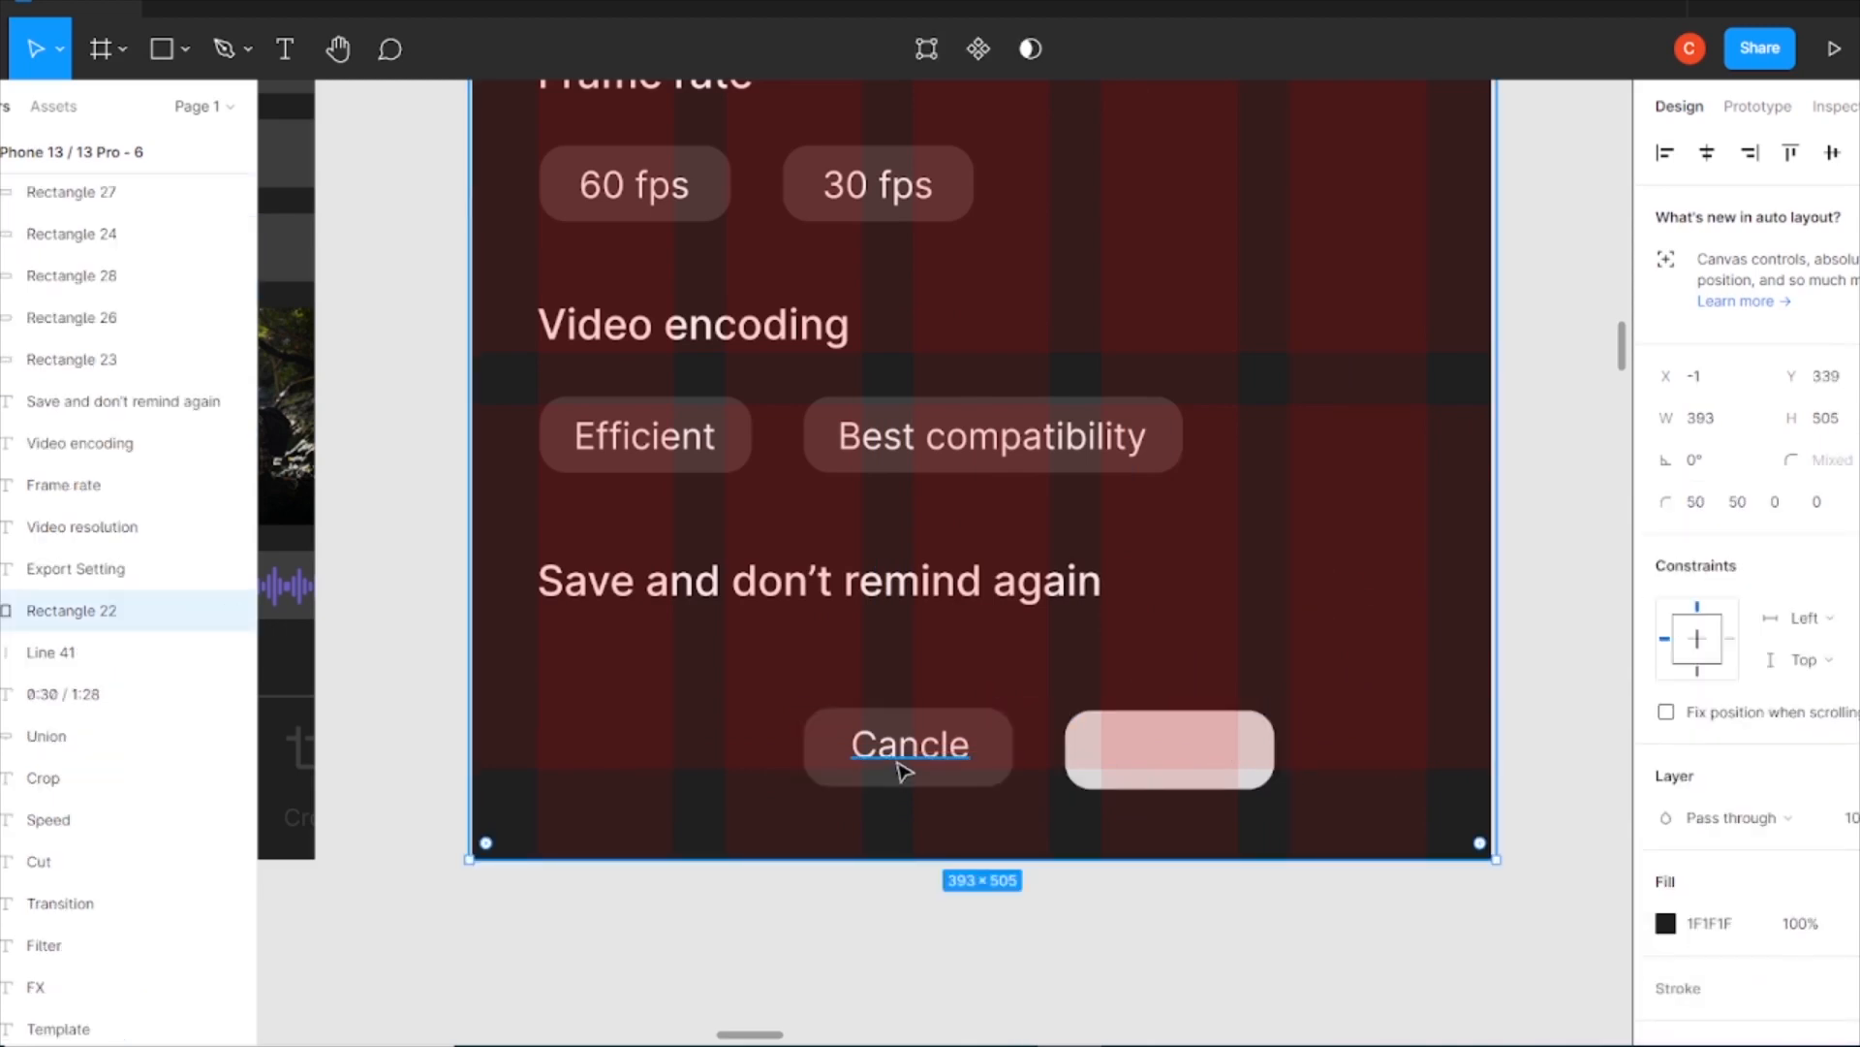
# Centre the Cancle label horizontally within its pill.
pyautogui.click(896, 761)
pyautogui.keyDown('shift'); pyautogui.click(893, 765); pyautogui.keyUp('shift')
pyautogui.click(1720, 160)
pyautogui.press('Escape')
# Duplicate the Cancle label onto the blank pill, change its text to "Save", and centre it there.
pyautogui.moveTo(907, 747); pyautogui.dragTo(1193, 754)
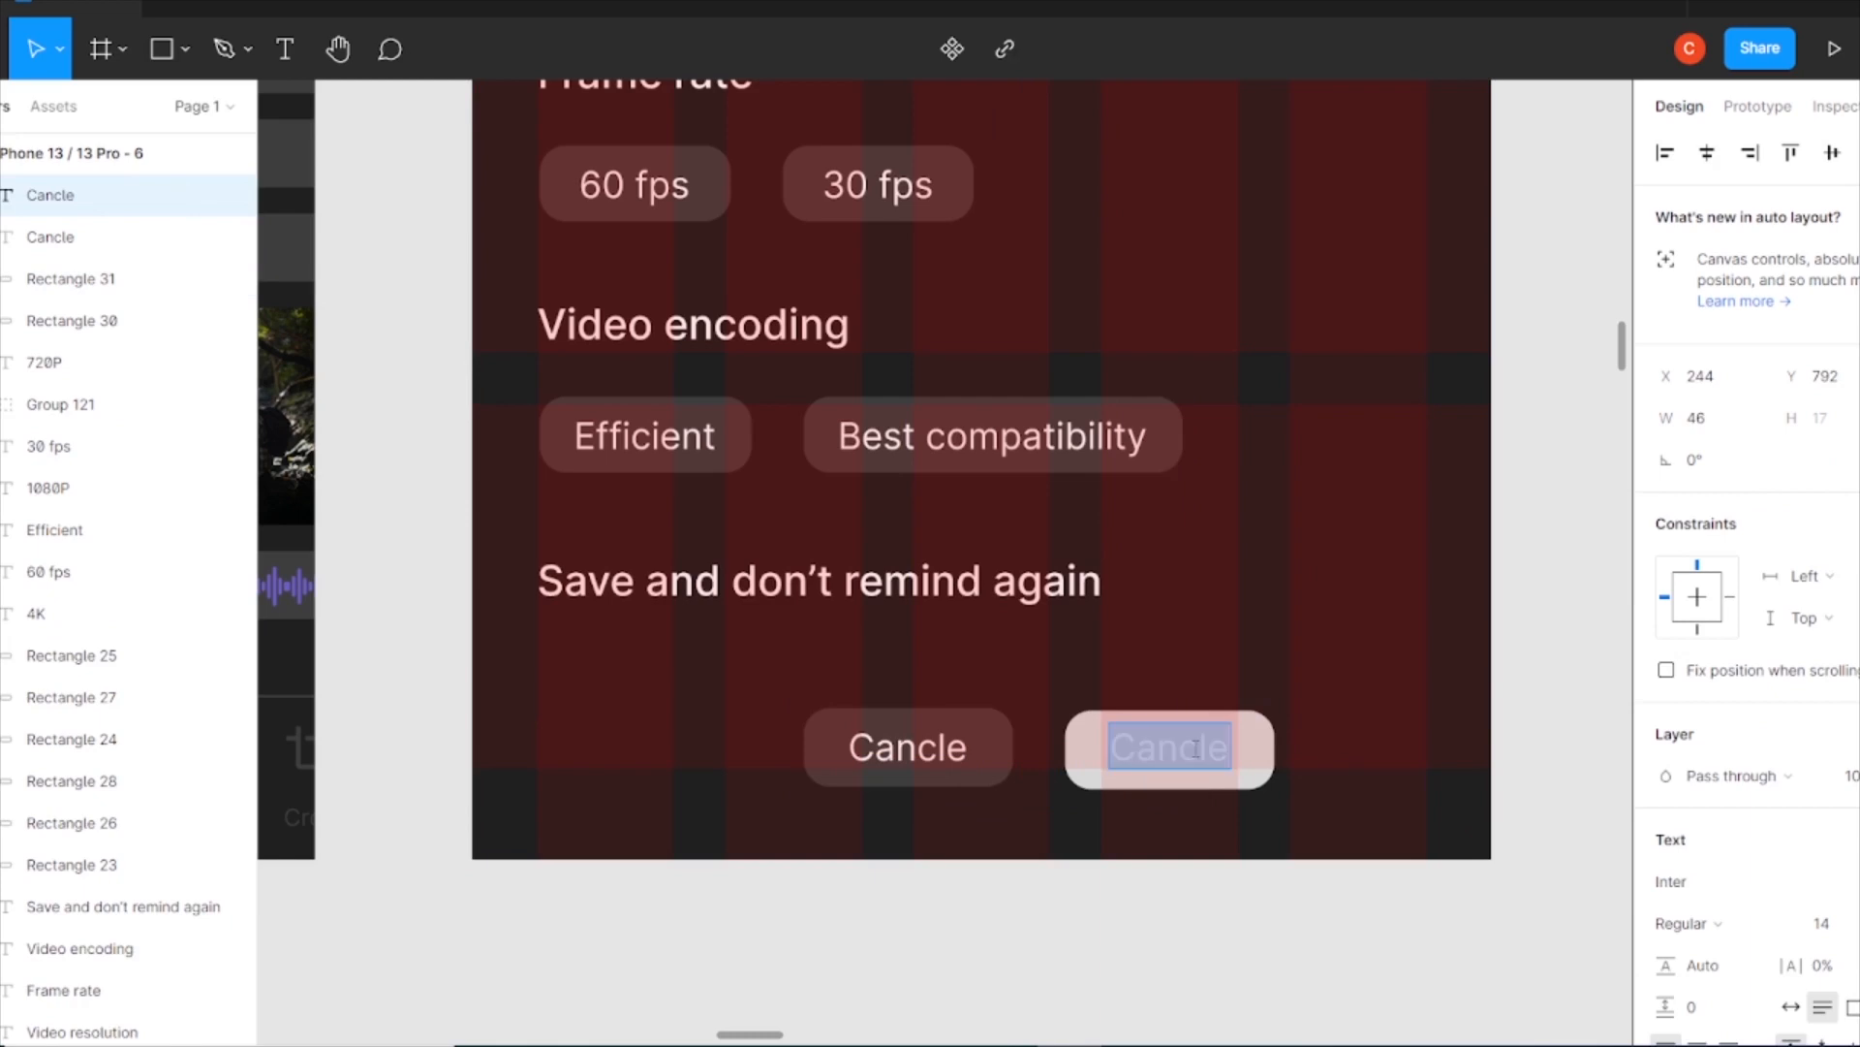
pyautogui.press('Escape')
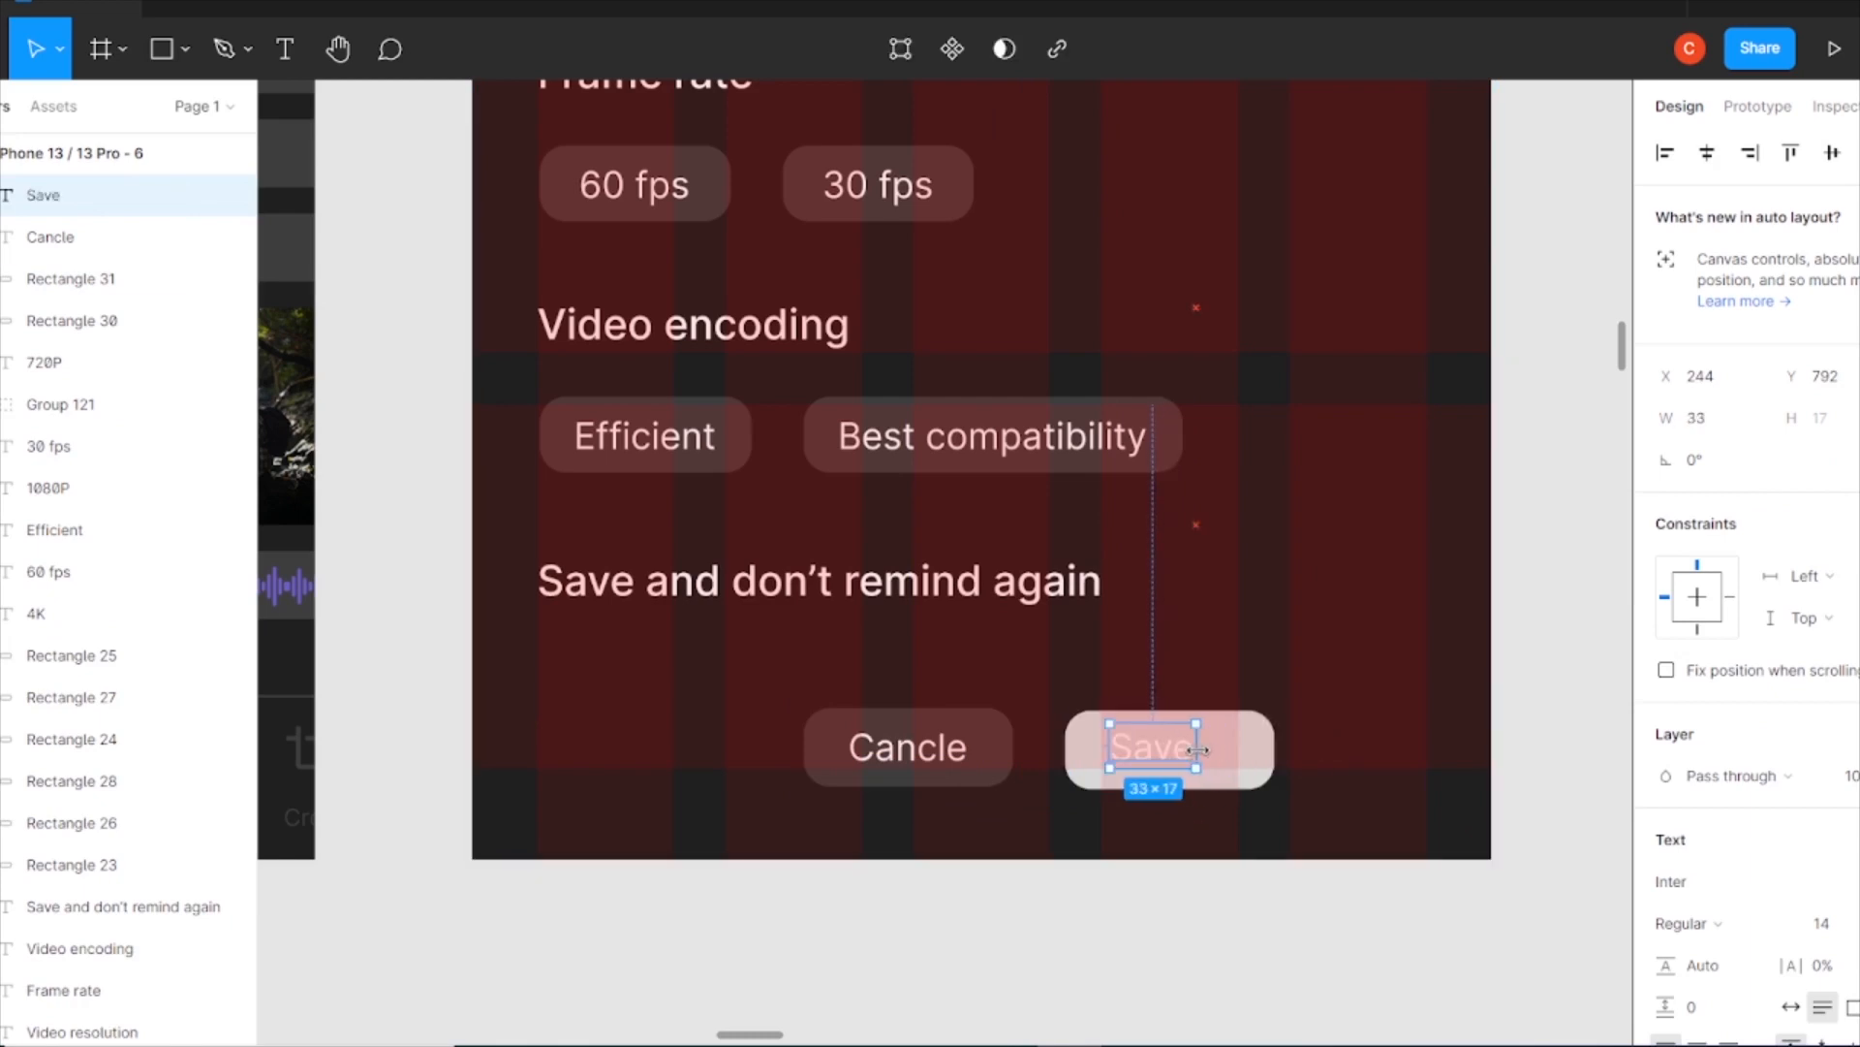
pyautogui.keyDown('shift'); pyautogui.click(1234, 769); pyautogui.keyUp('shift')
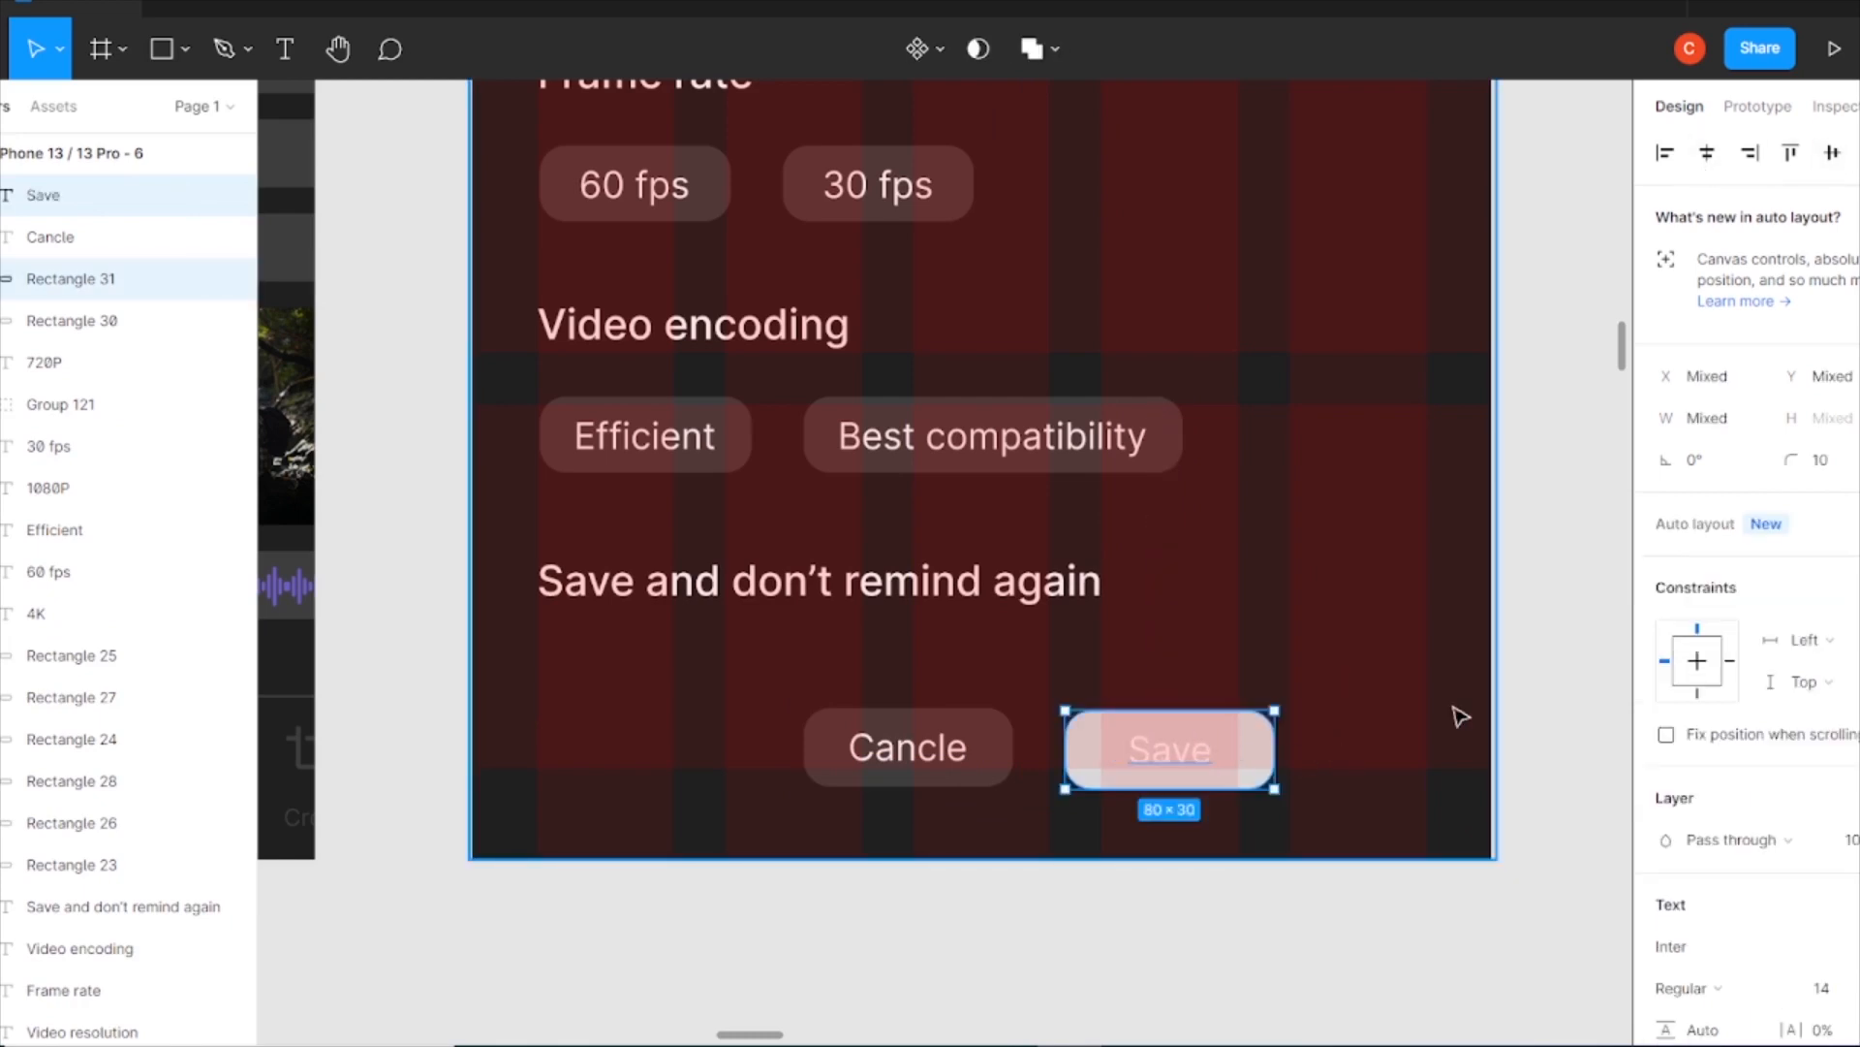
pyautogui.click(1337, 752)
# Fill the Save button's pill with the purple document color 705FCA.
pyautogui.click(71, 278)
pyautogui.click(1666, 880)
pyautogui.click(1415, 919)
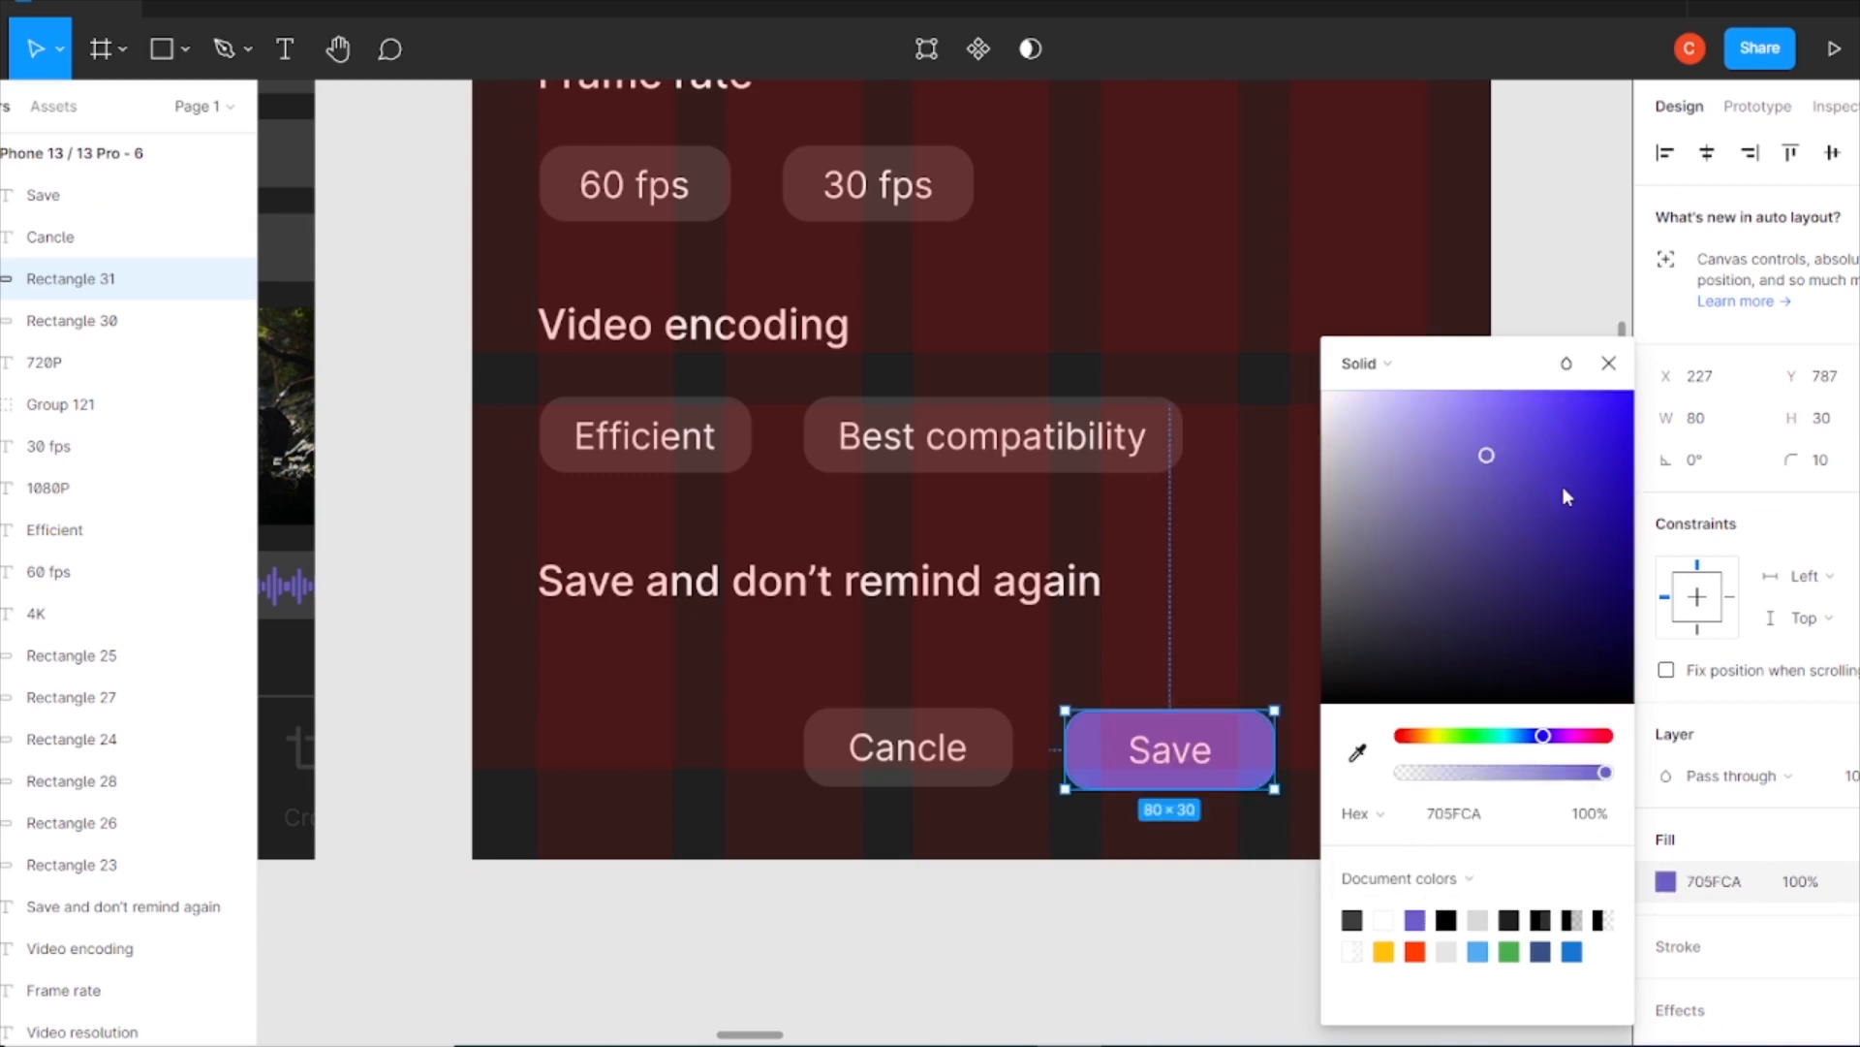
pyautogui.click(1609, 365)
# Set the Save and Cancle labels to Medium weight and re-centre the Cancle label in its pill.
pyautogui.click(1173, 754)
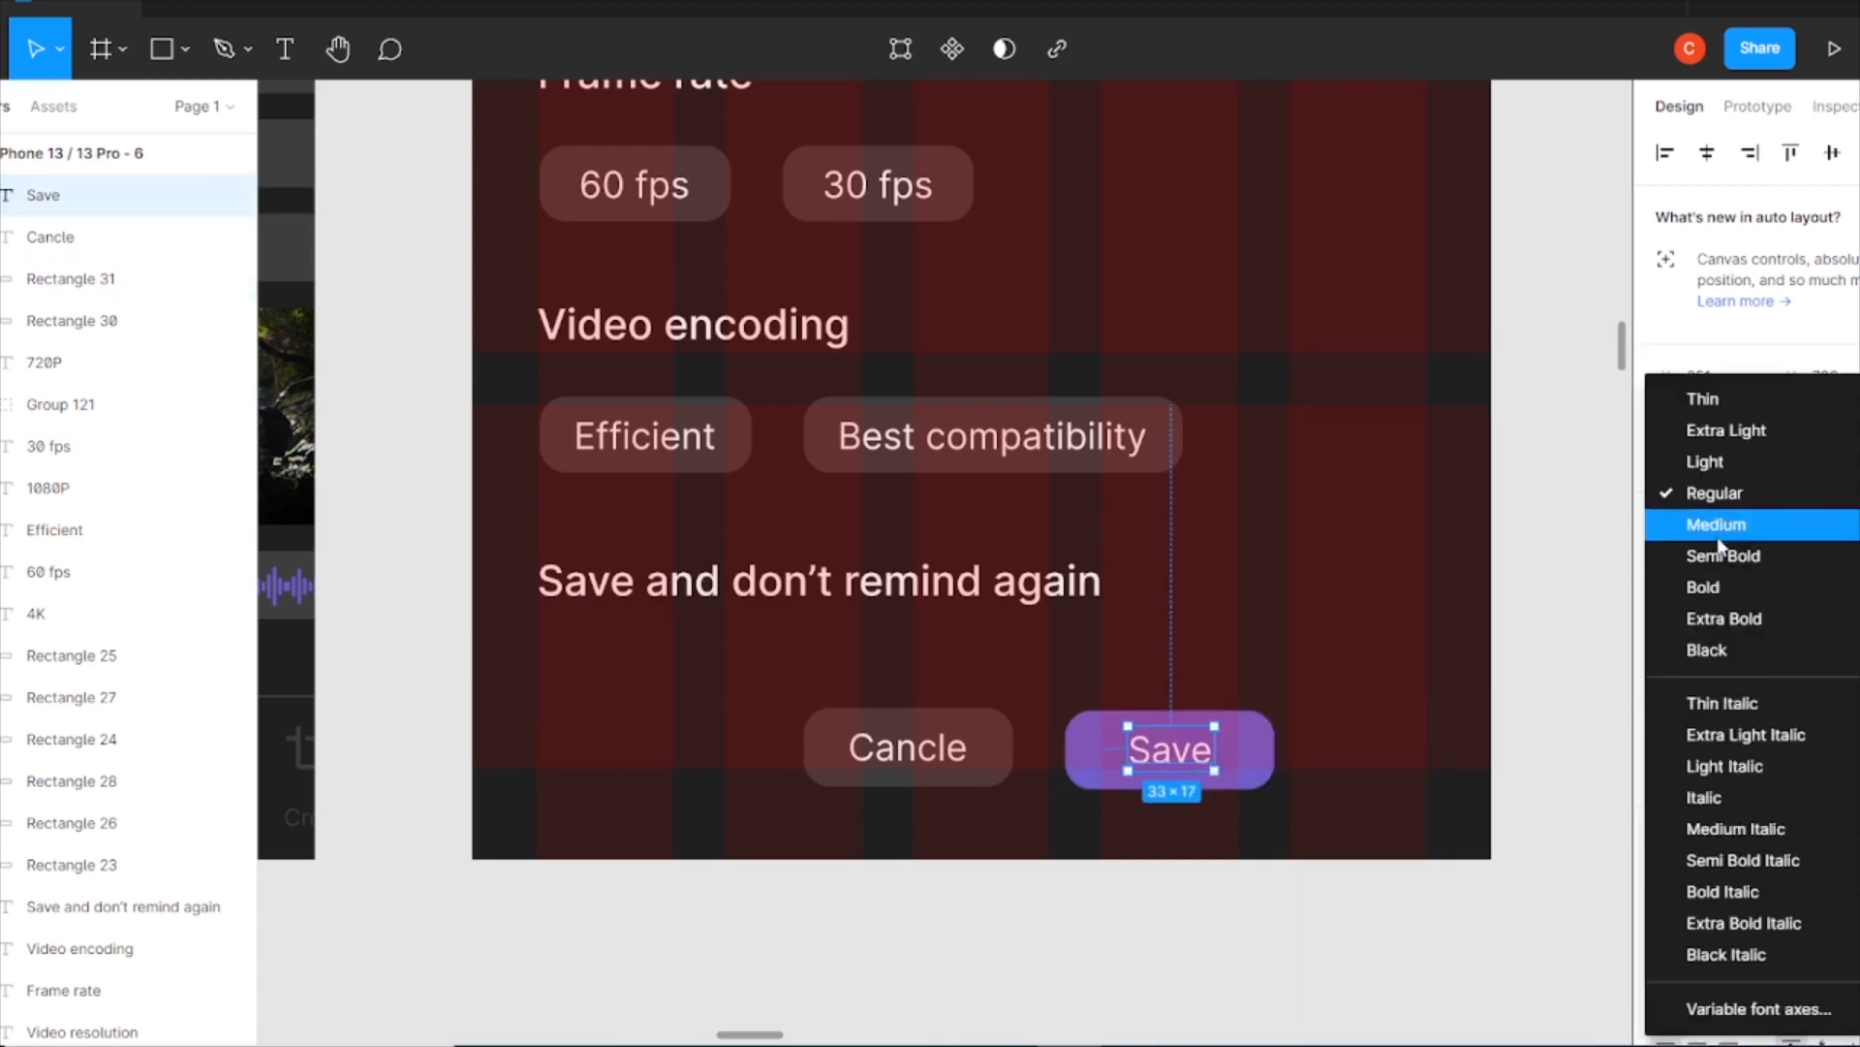
pyautogui.click(928, 761)
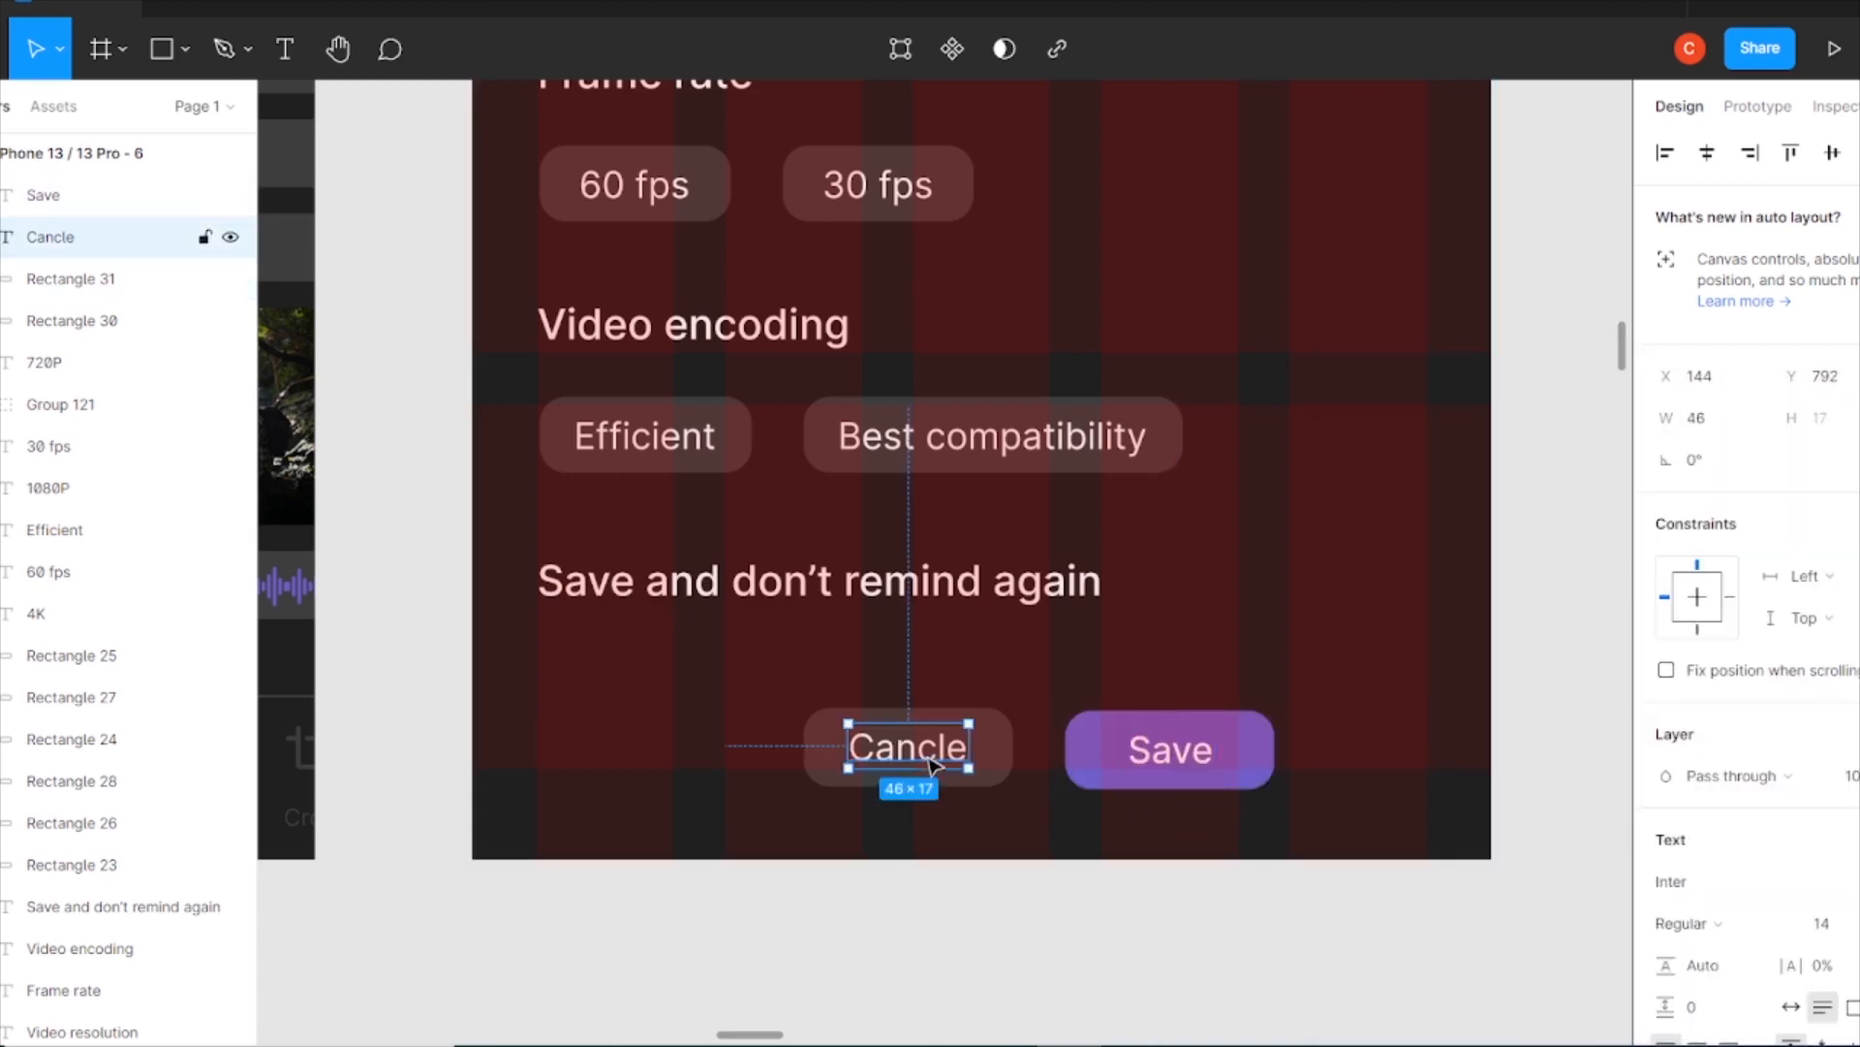
pyautogui.click(1001, 758)
pyautogui.keyDown('shift'); pyautogui.click(950, 766); pyautogui.keyUp('shift')
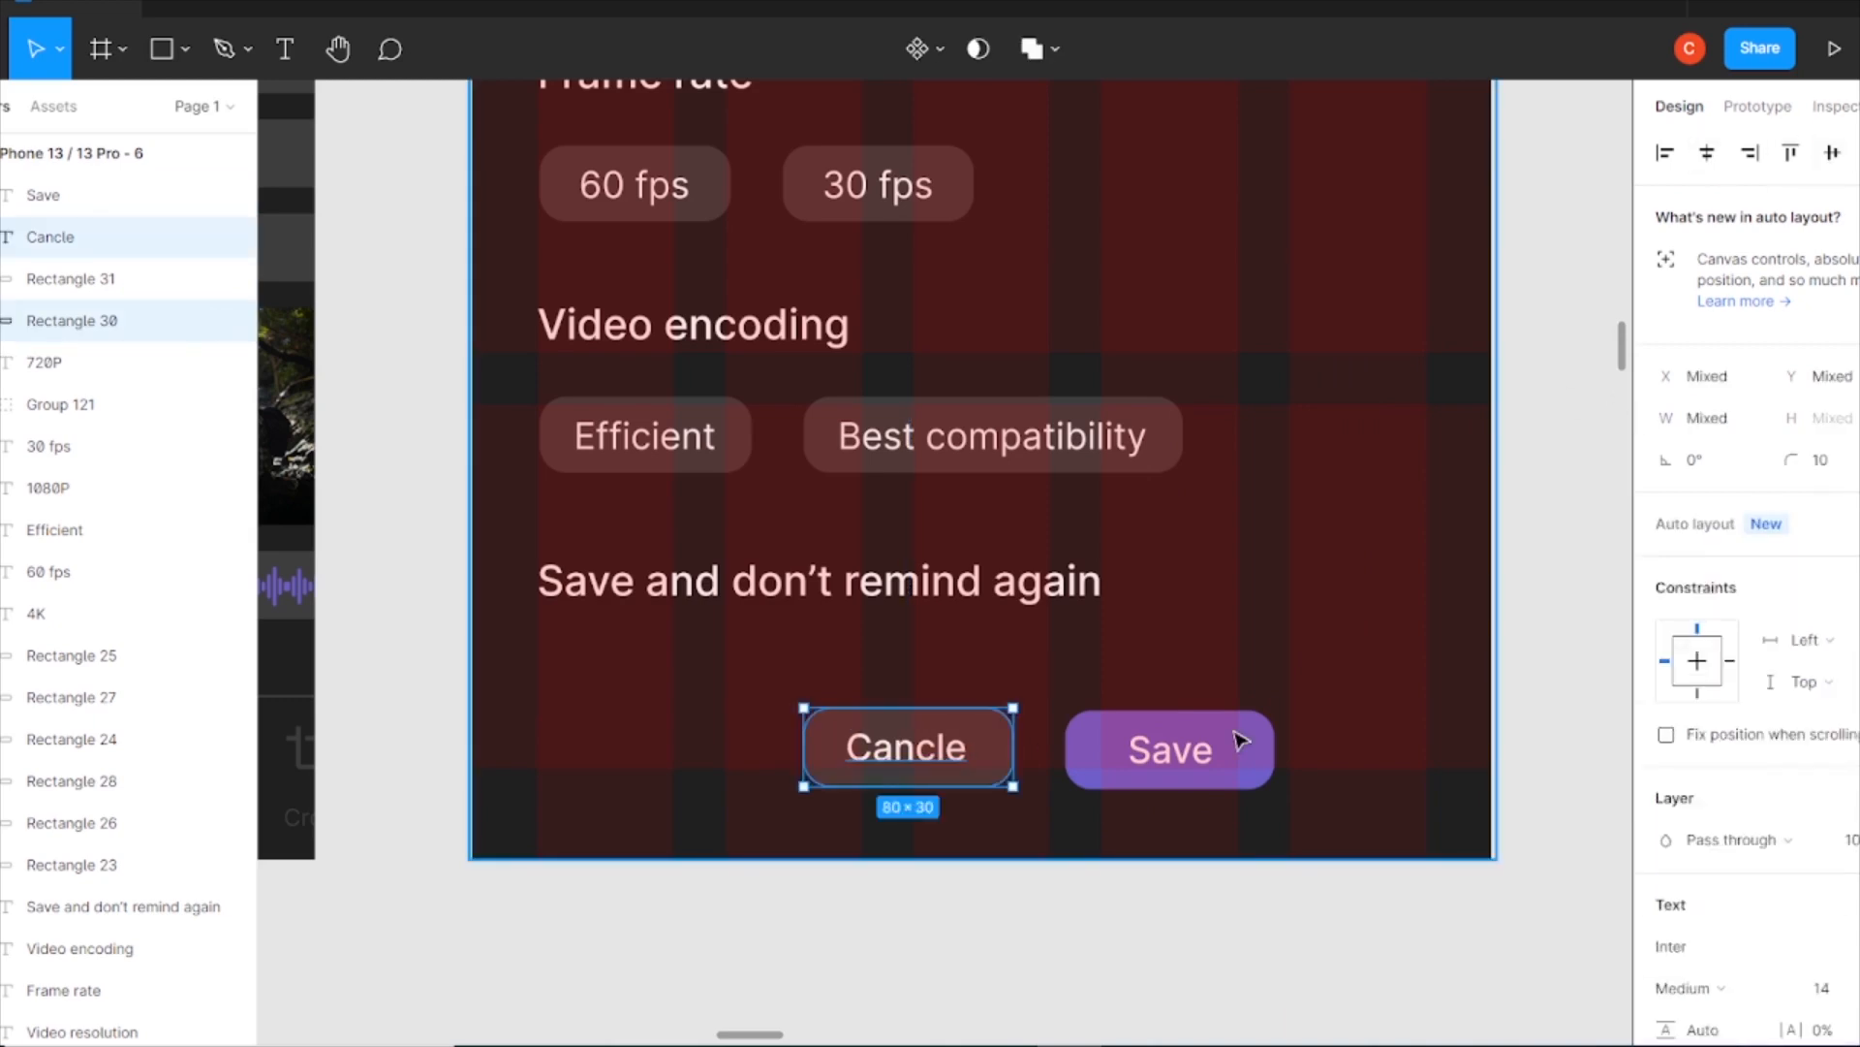
# Group the Cancle label with its pill, and the Save label with its pill.
pyautogui.hotkey('ctrl', 'g')
pyautogui.click(1247, 765)
pyautogui.keyDown('shift'); pyautogui.click(1170, 749); pyautogui.keyUp('shift')
pyautogui.hotkey('ctrl', 'g')
# Align the Cancle and Save buttons on one line and centre them horizontally in the frame as one group.
pyautogui.keyDown('shift'); pyautogui.click(1001, 758); pyautogui.keyUp('shift')
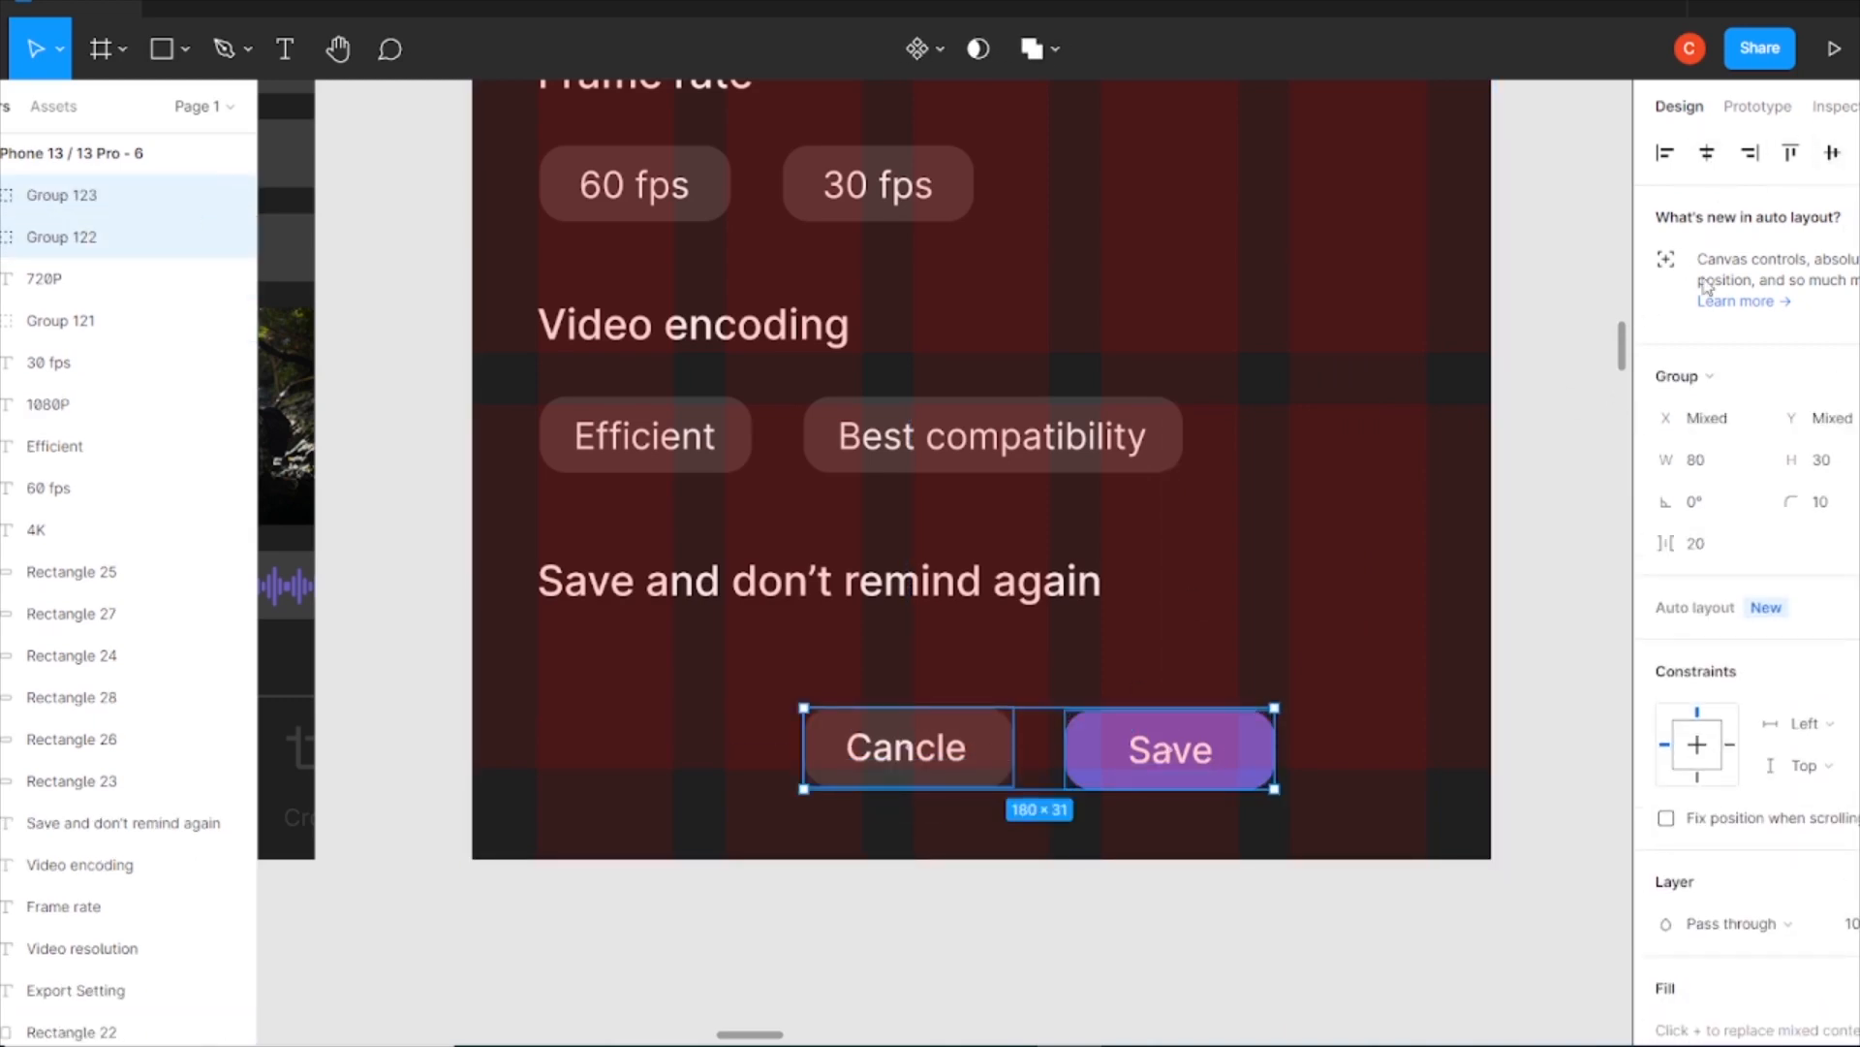
pyautogui.hotkey('ctrl', 'g')
pyautogui.hotkey('alt', 'h')
pyautogui.click(1549, 560)
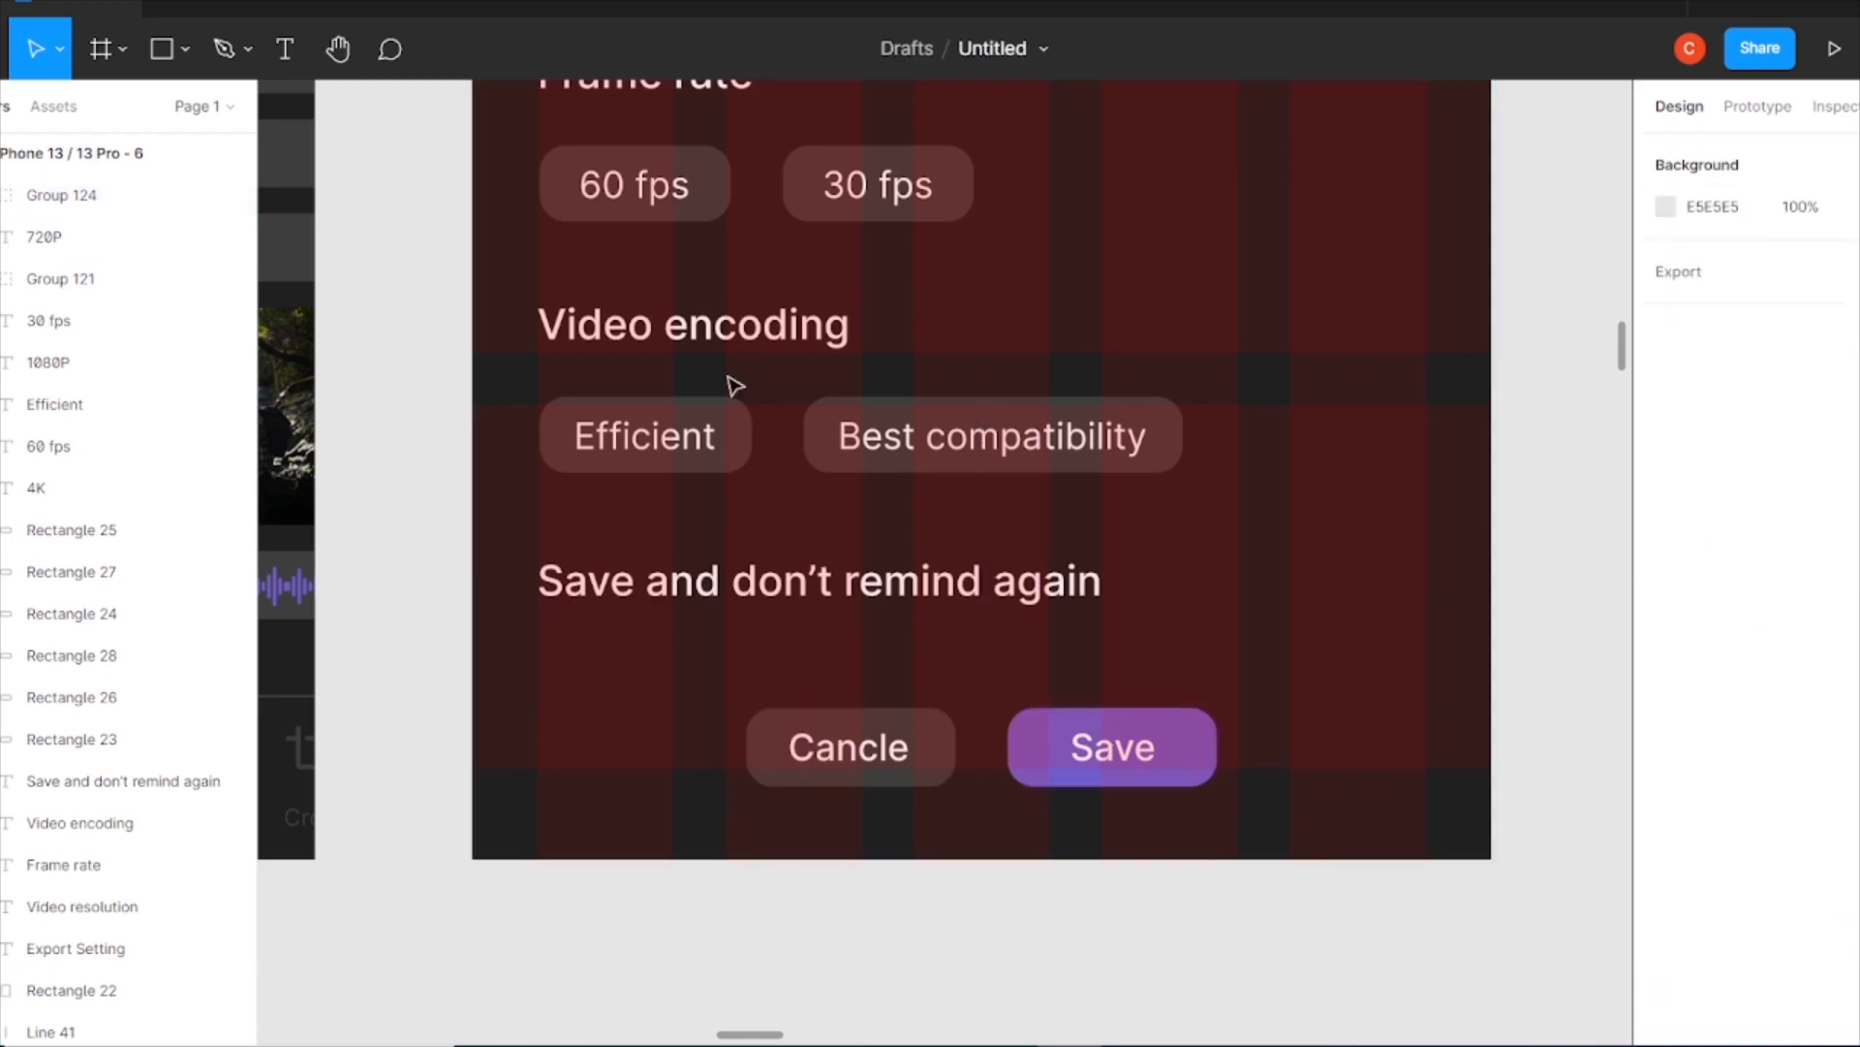
# Draw a 24 × 24 checkbox square in the "Save and don’t remind again" row, with no fill and a white stroke.
pyautogui.press('r')
pyautogui.moveTo(1364, 556); pyautogui.dragTo(1426, 616)
pyautogui.scroll(-1, 1745, 582)
pyautogui.click(1842, 823)
pyautogui.click(1841, 754)
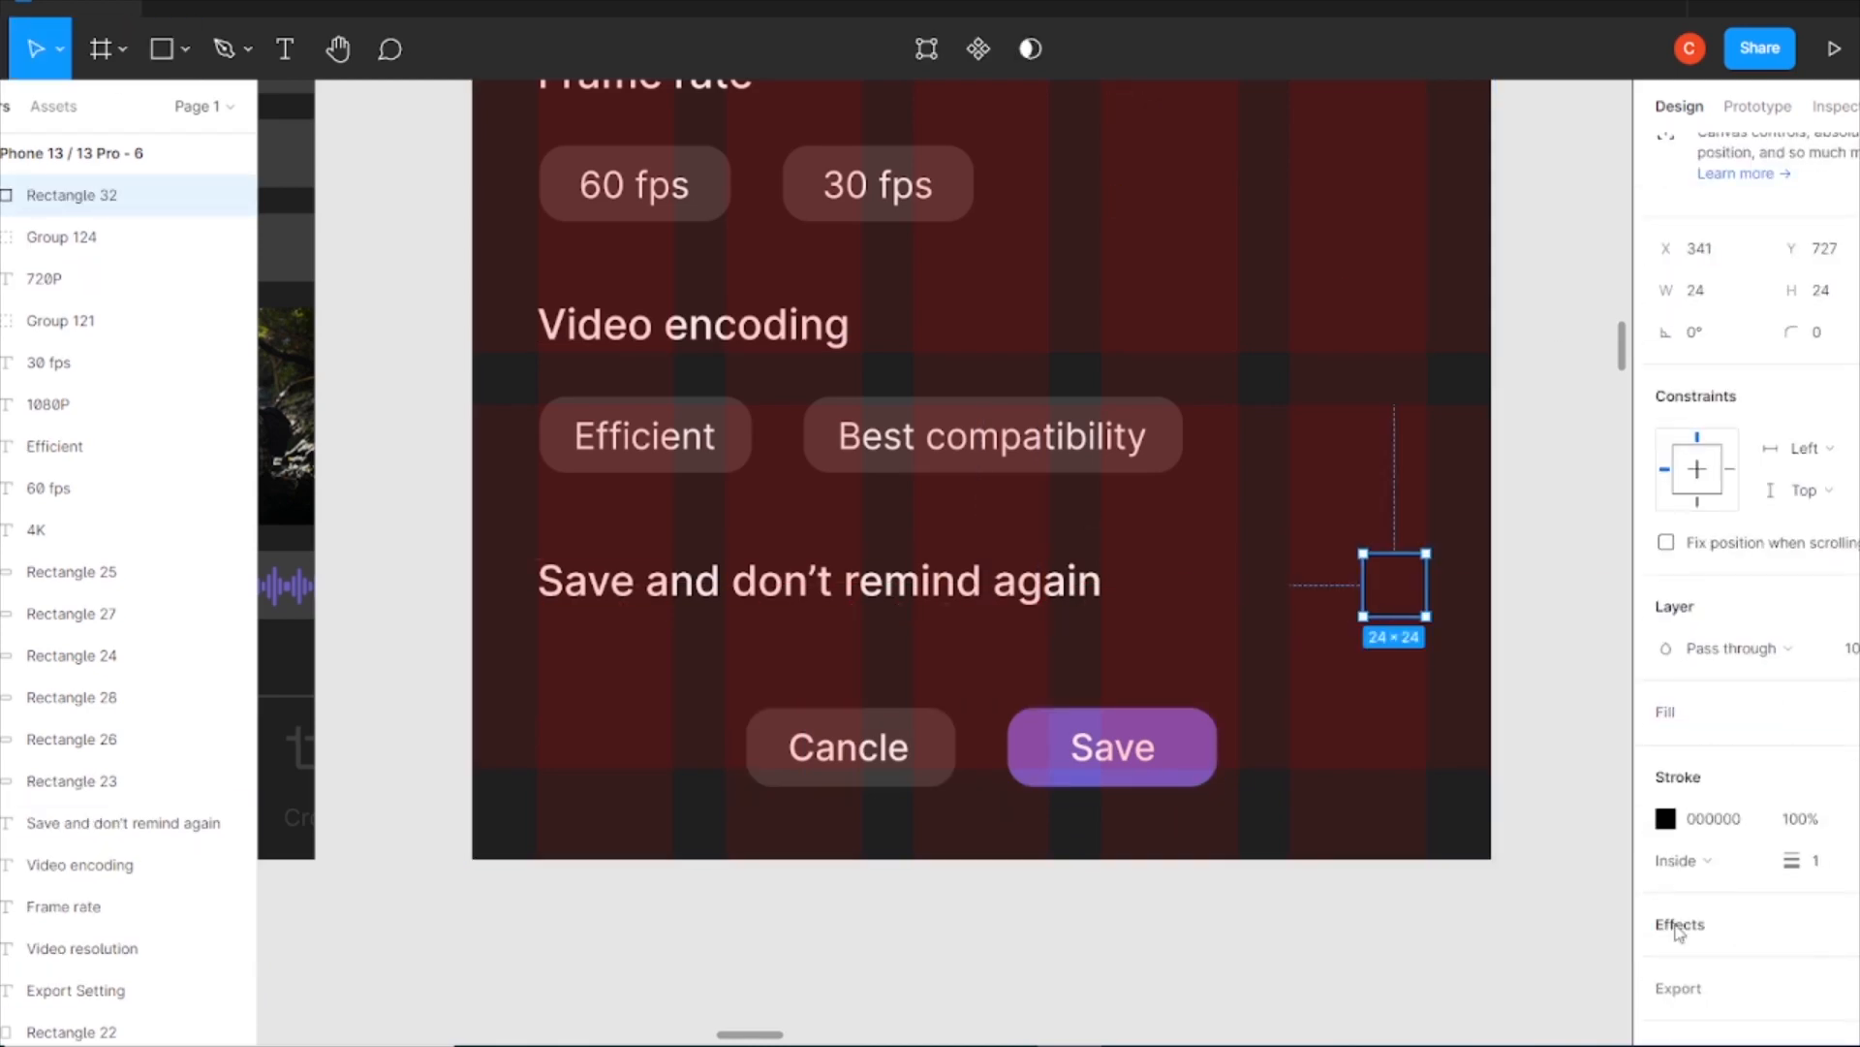
pyautogui.click(1666, 819)
pyautogui.click(1393, 919)
pyautogui.click(1569, 607)
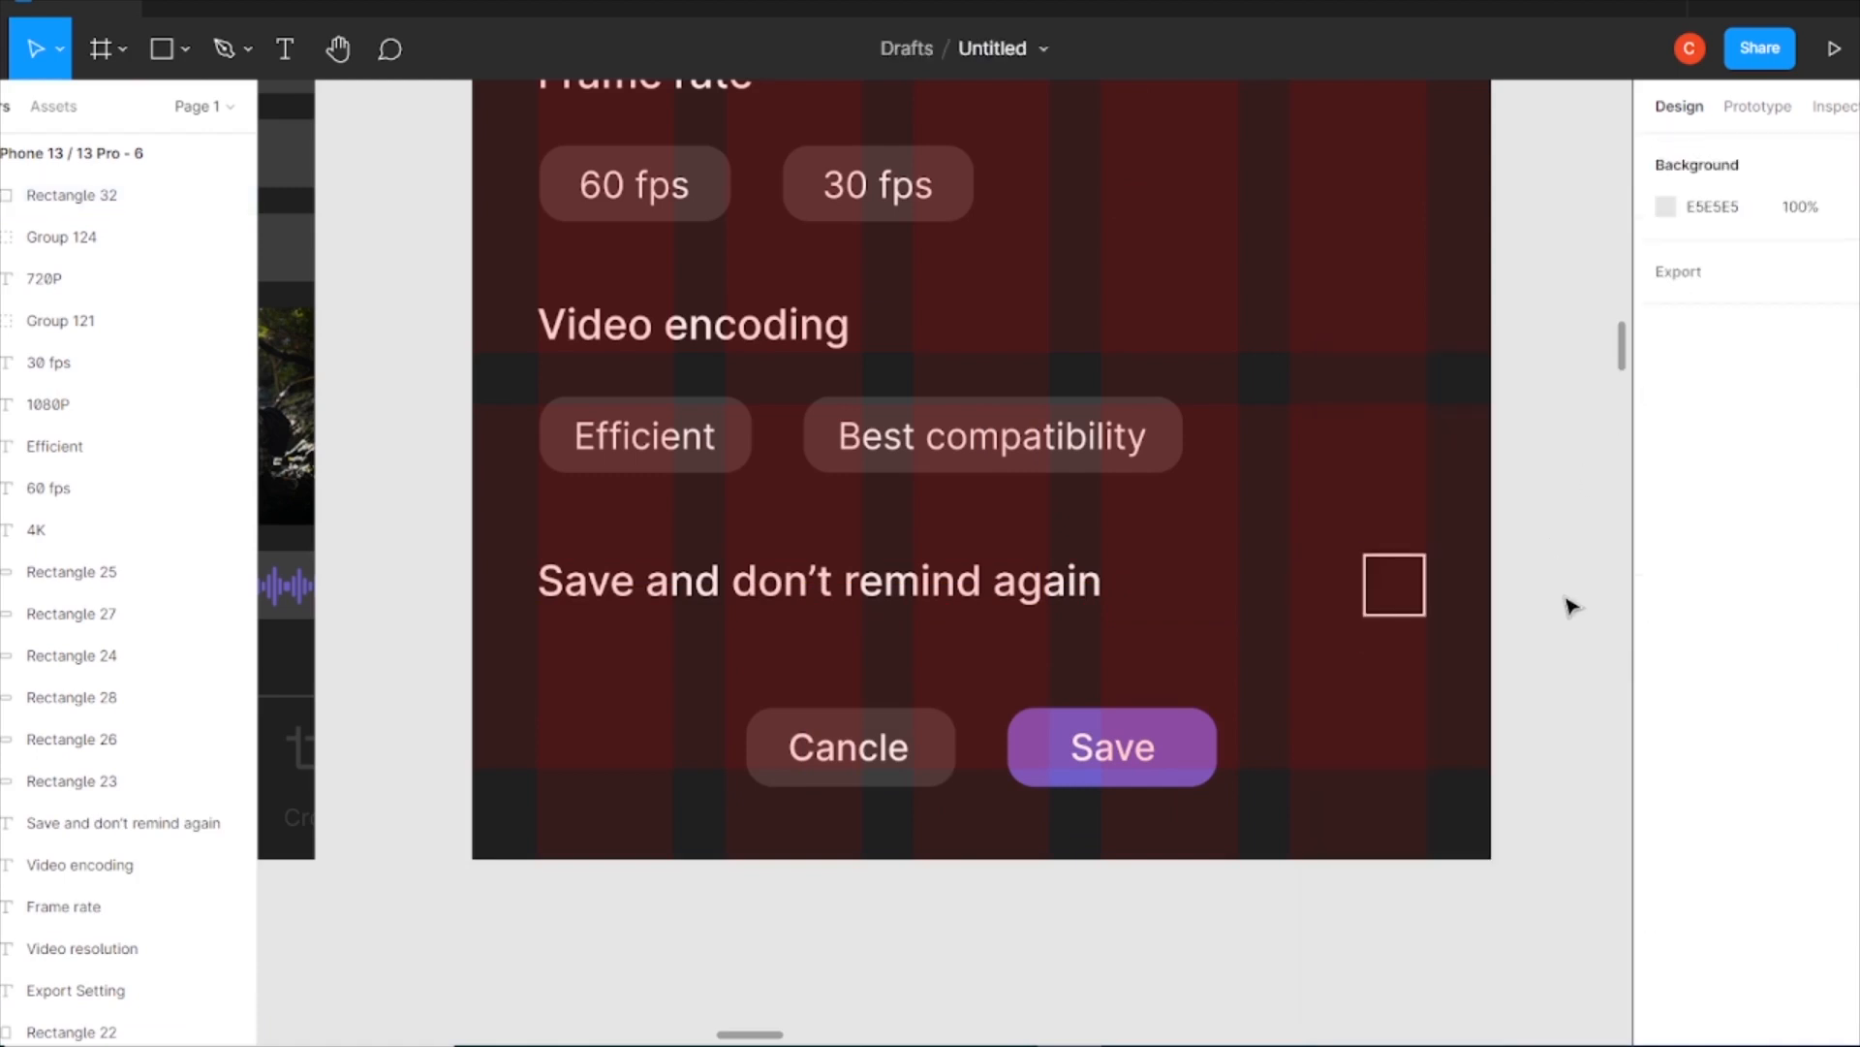
pyautogui.hotkey('ctrl', '-')
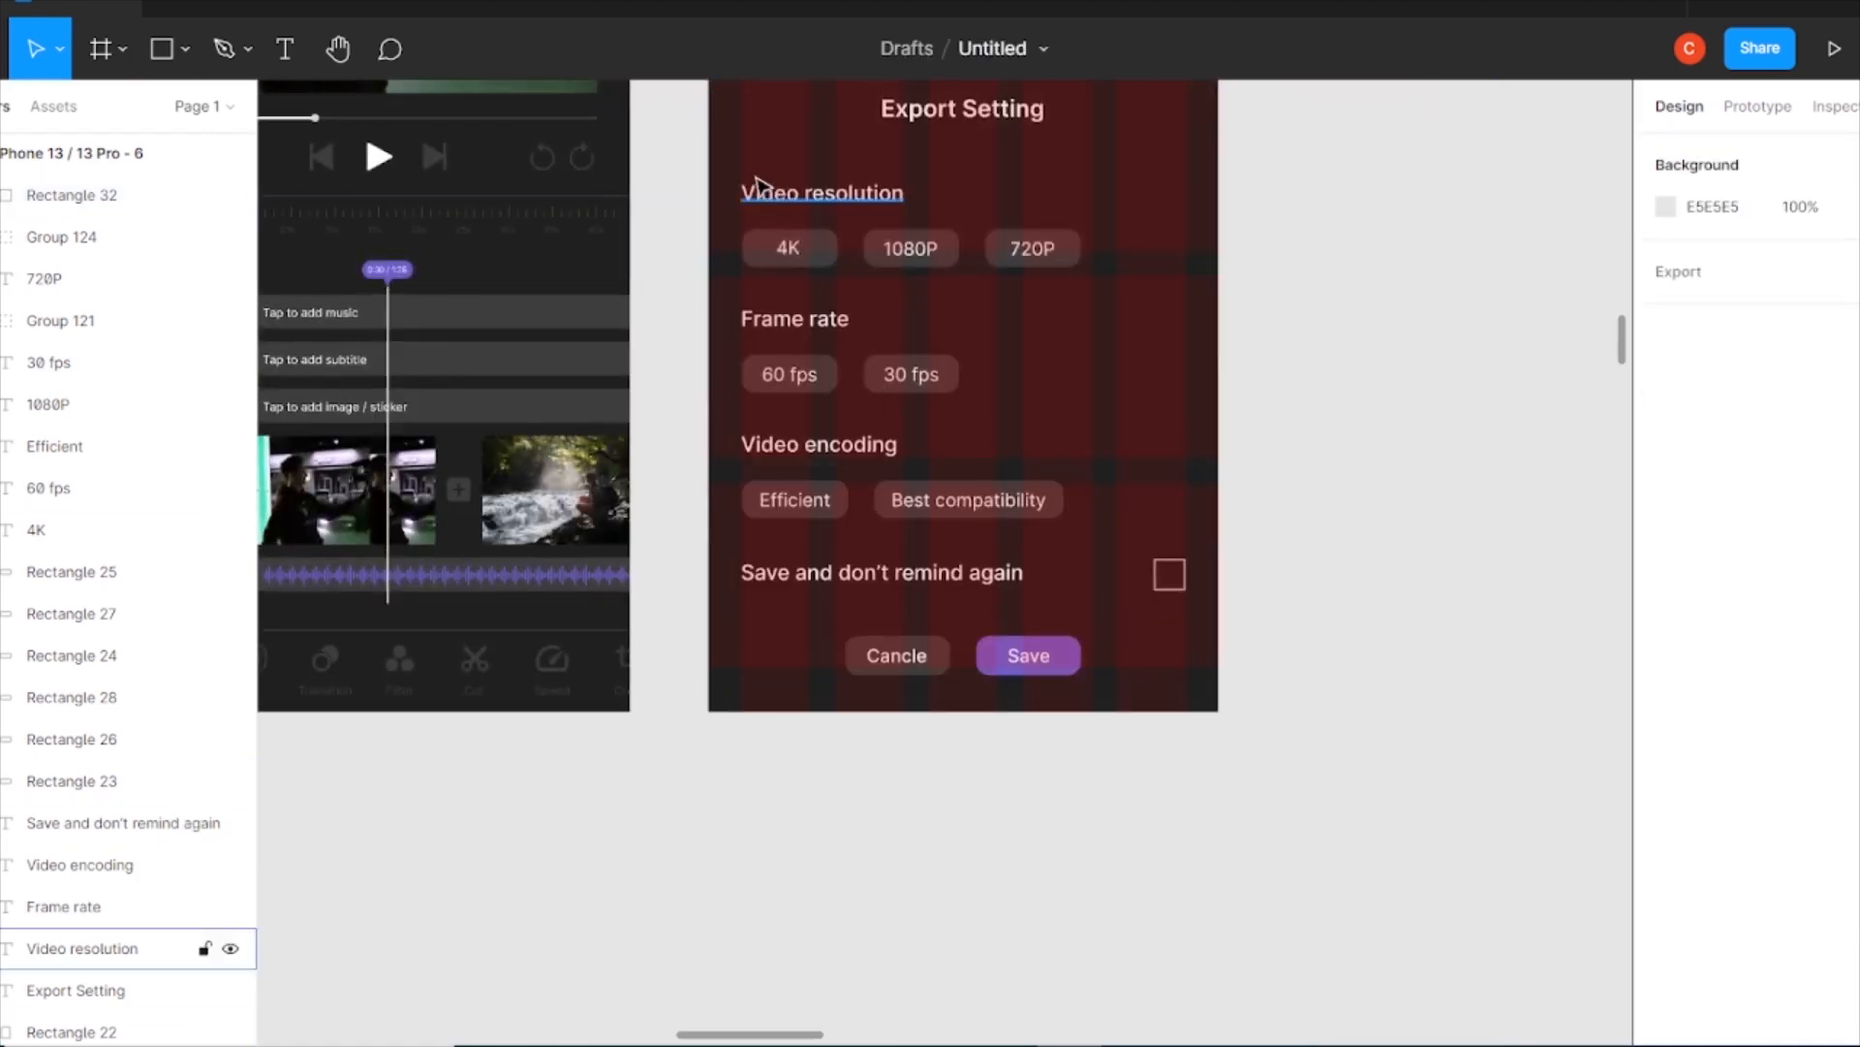
pyautogui.click(872, 334)
pyautogui.scroll(4, 91, 503)
pyautogui.scroll(-5, 208, 485)
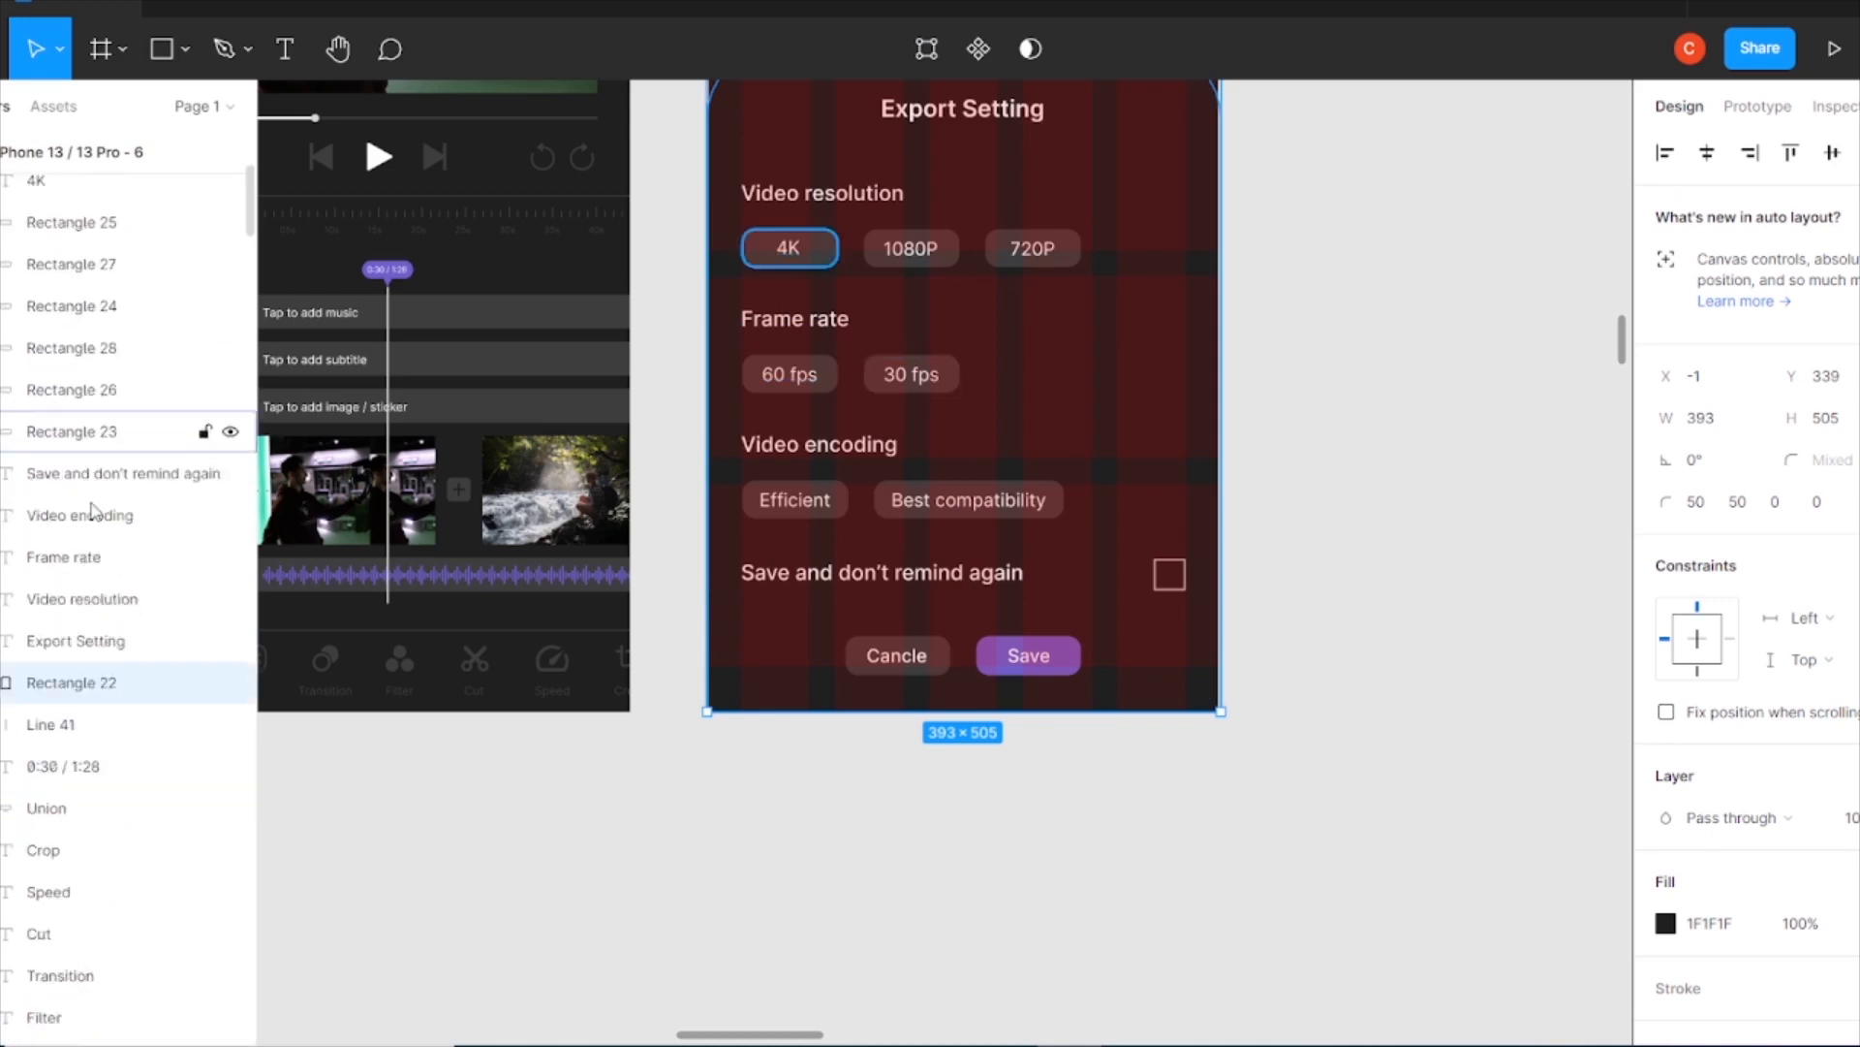
pyautogui.click(1022, 380)
pyautogui.press('Escape')
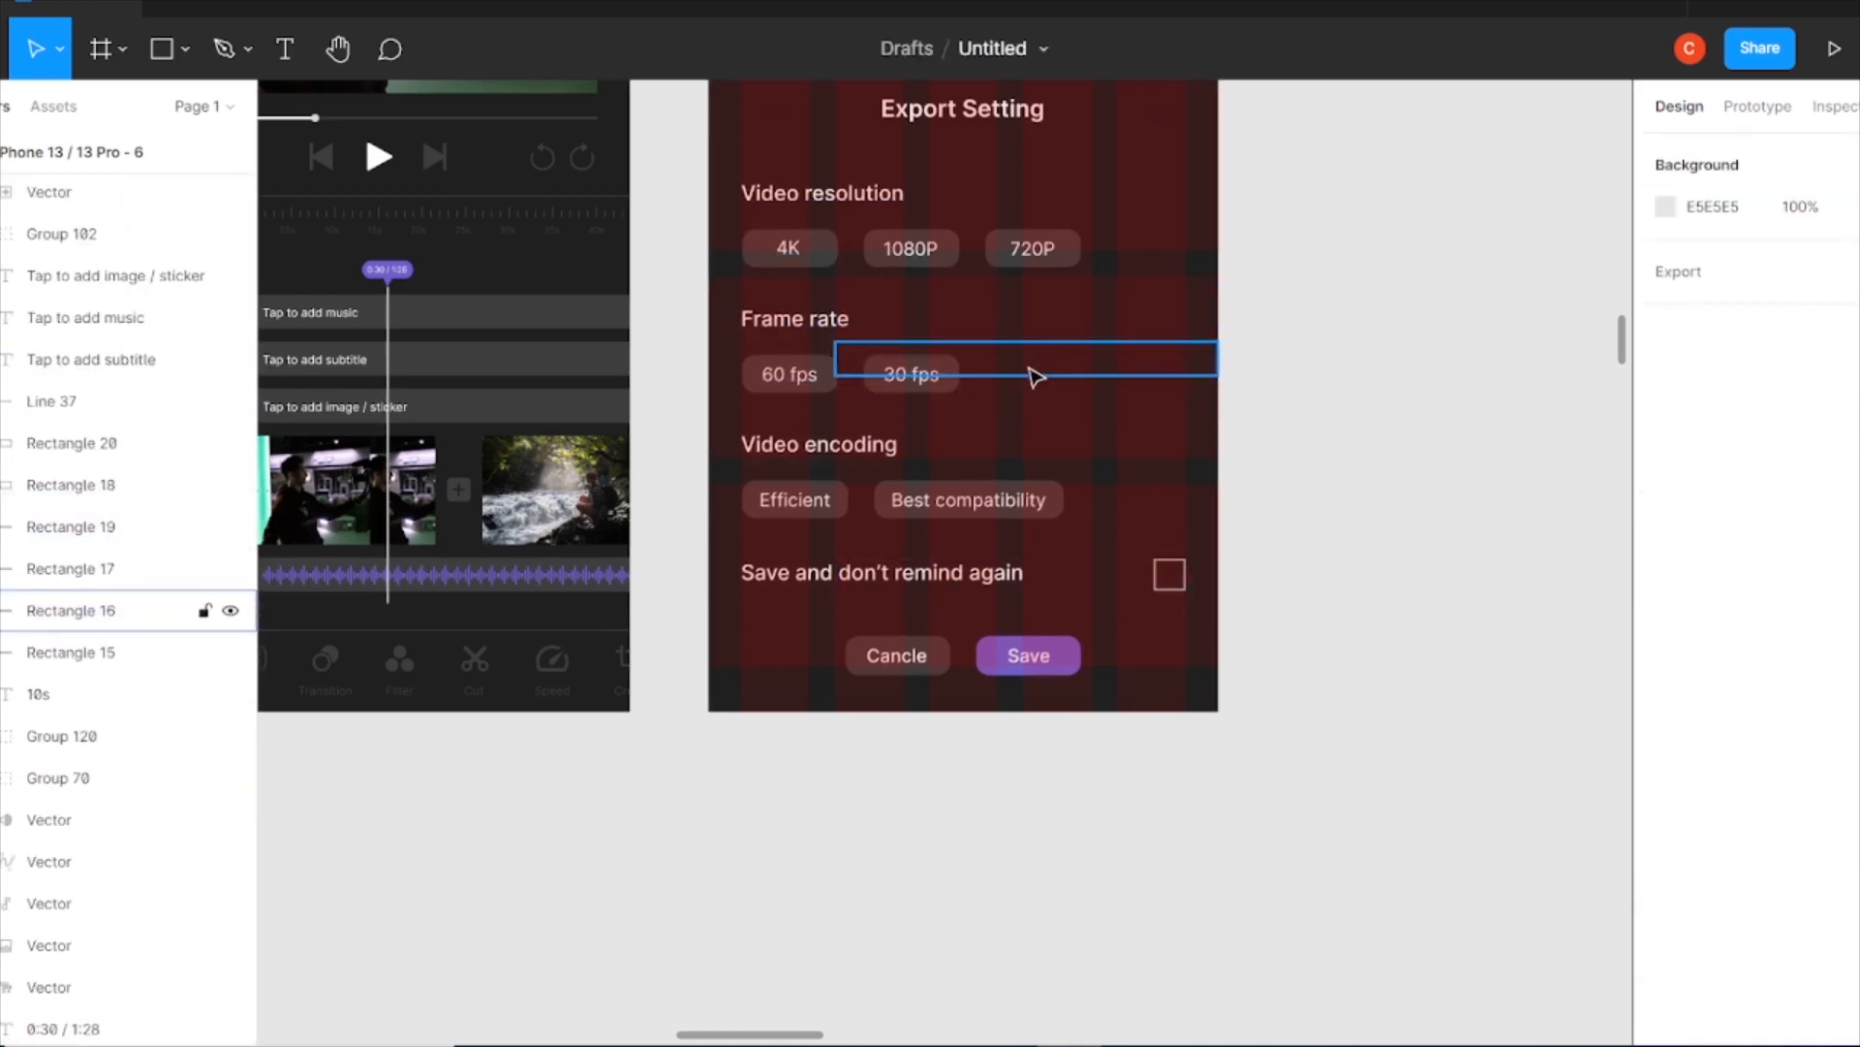
pyautogui.click(1035, 376)
# Group the 4K, 1080P and 720P pills with their labels under Video resolution.
pyautogui.click(762, 194)
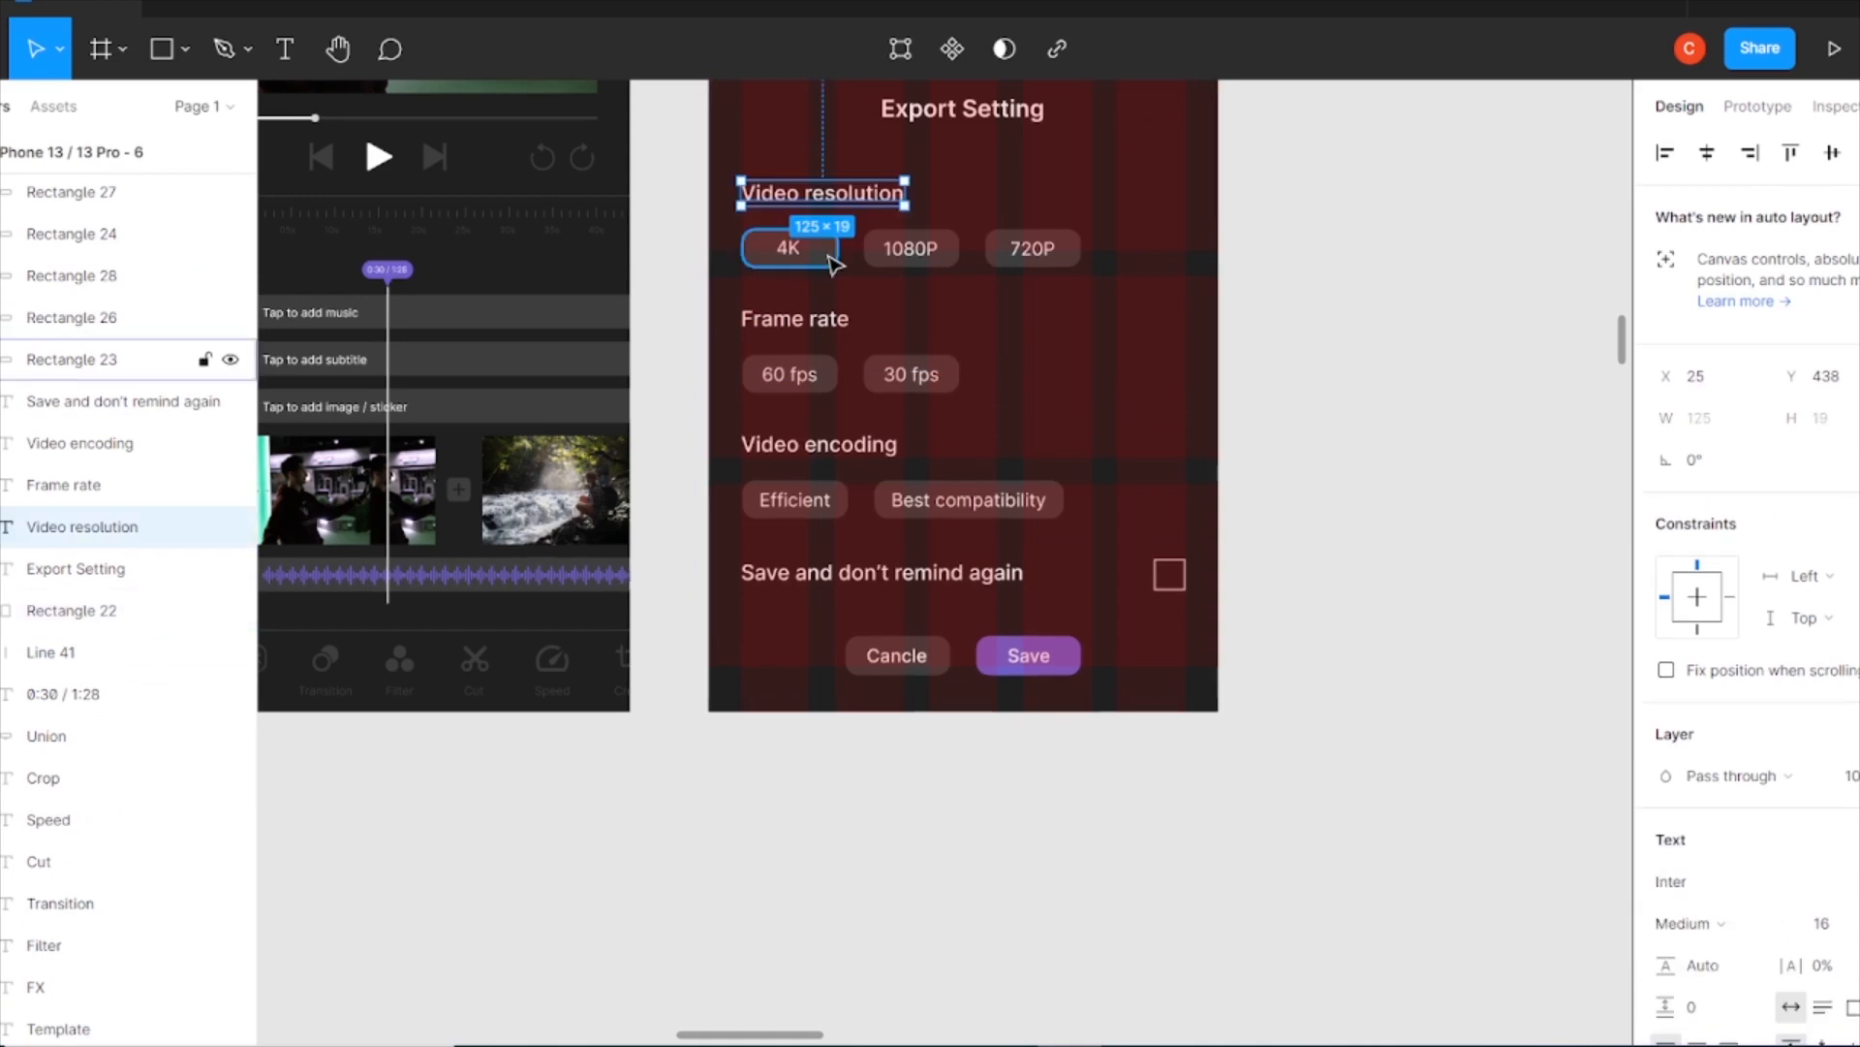
pyautogui.click(823, 253)
pyautogui.keyDown('shift'); pyautogui.click(916, 250); pyautogui.keyUp('shift')
pyautogui.keyDown('shift'); pyautogui.click(1041, 250); pyautogui.keyUp('shift')
pyautogui.hotkey('ctrl', 'g')
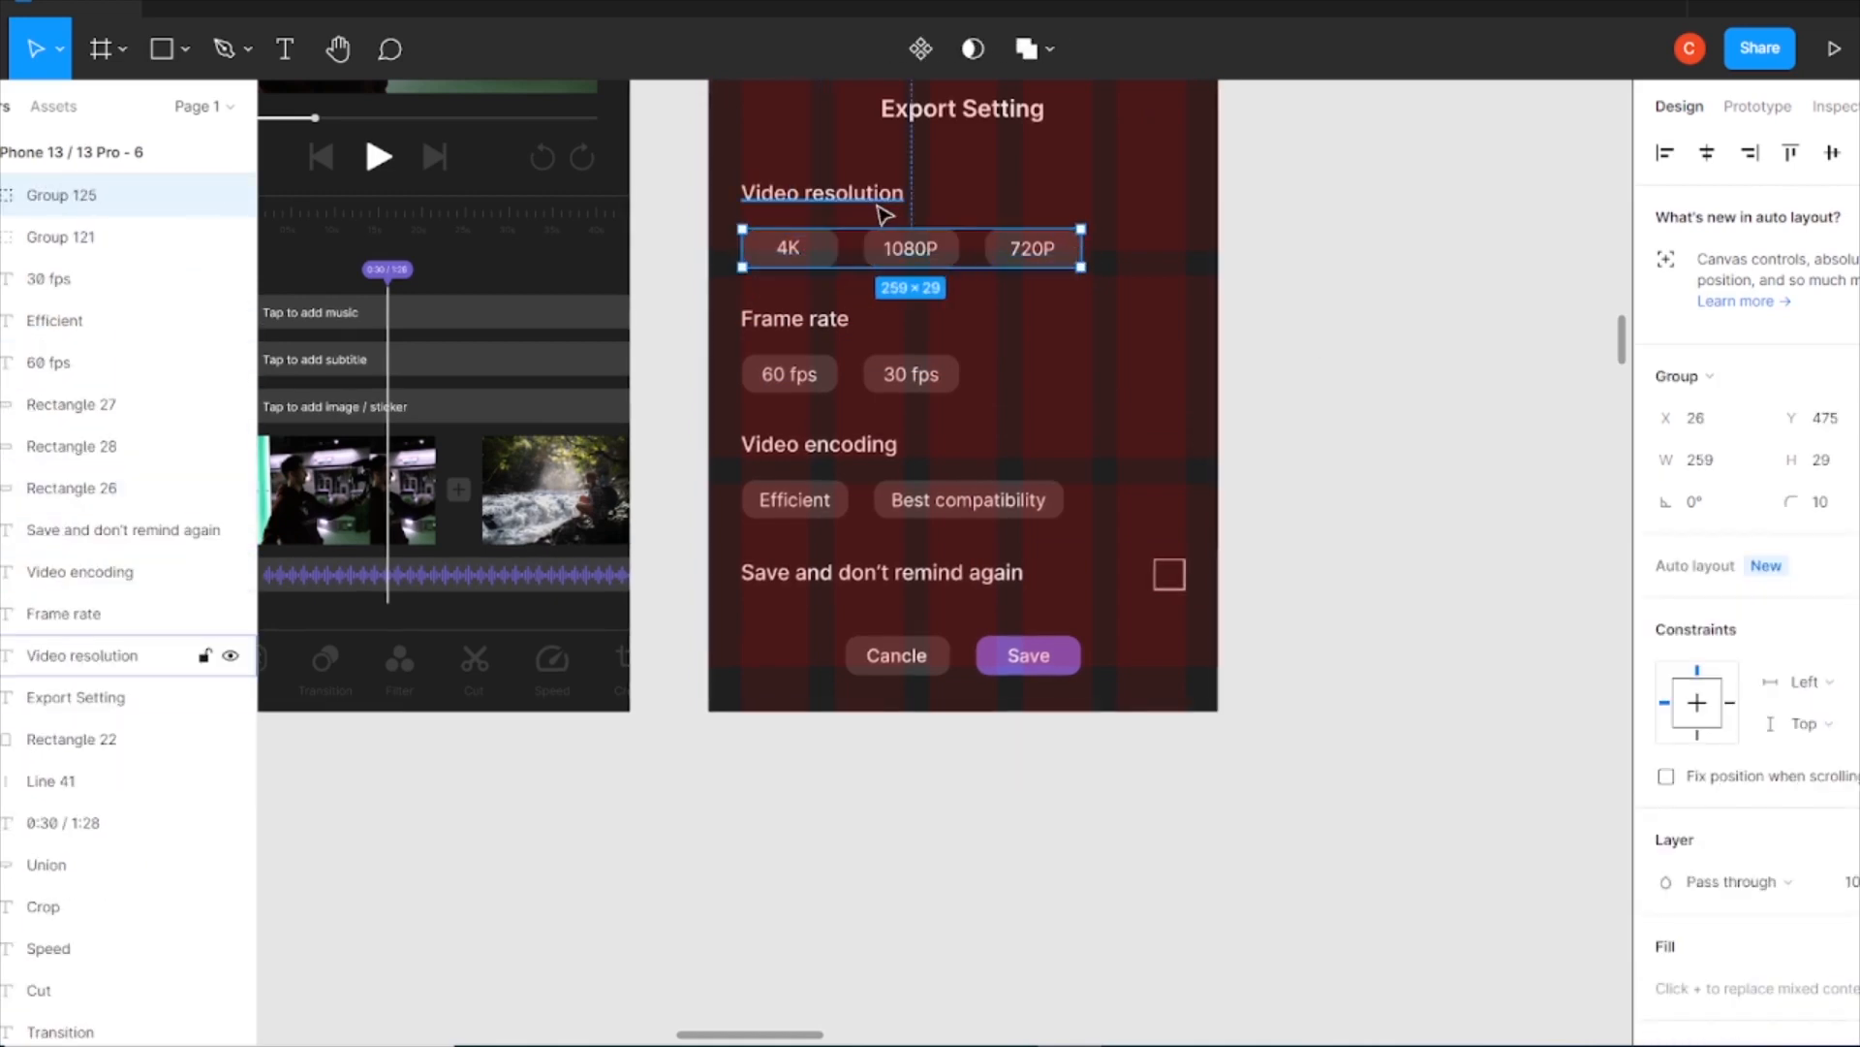
# Group the 60 fps and 30 fps pills with their labels under Frame rate.
pyautogui.click(785, 373)
pyautogui.keyDown('shift'); pyautogui.click(906, 374); pyautogui.keyUp('shift')
pyautogui.keyDown('shift'); pyautogui.click(955, 373); pyautogui.keyUp('shift')
pyautogui.hotkey('ctrl', 'g')
# Group the Efficient pill and label with the Best compatibility group under Video encoding.
pyautogui.click(795, 499)
pyautogui.keyDown('shift'); pyautogui.click(839, 499); pyautogui.keyUp('shift')
pyautogui.keyDown('shift'); pyautogui.click(997, 504); pyautogui.keyUp('shift')
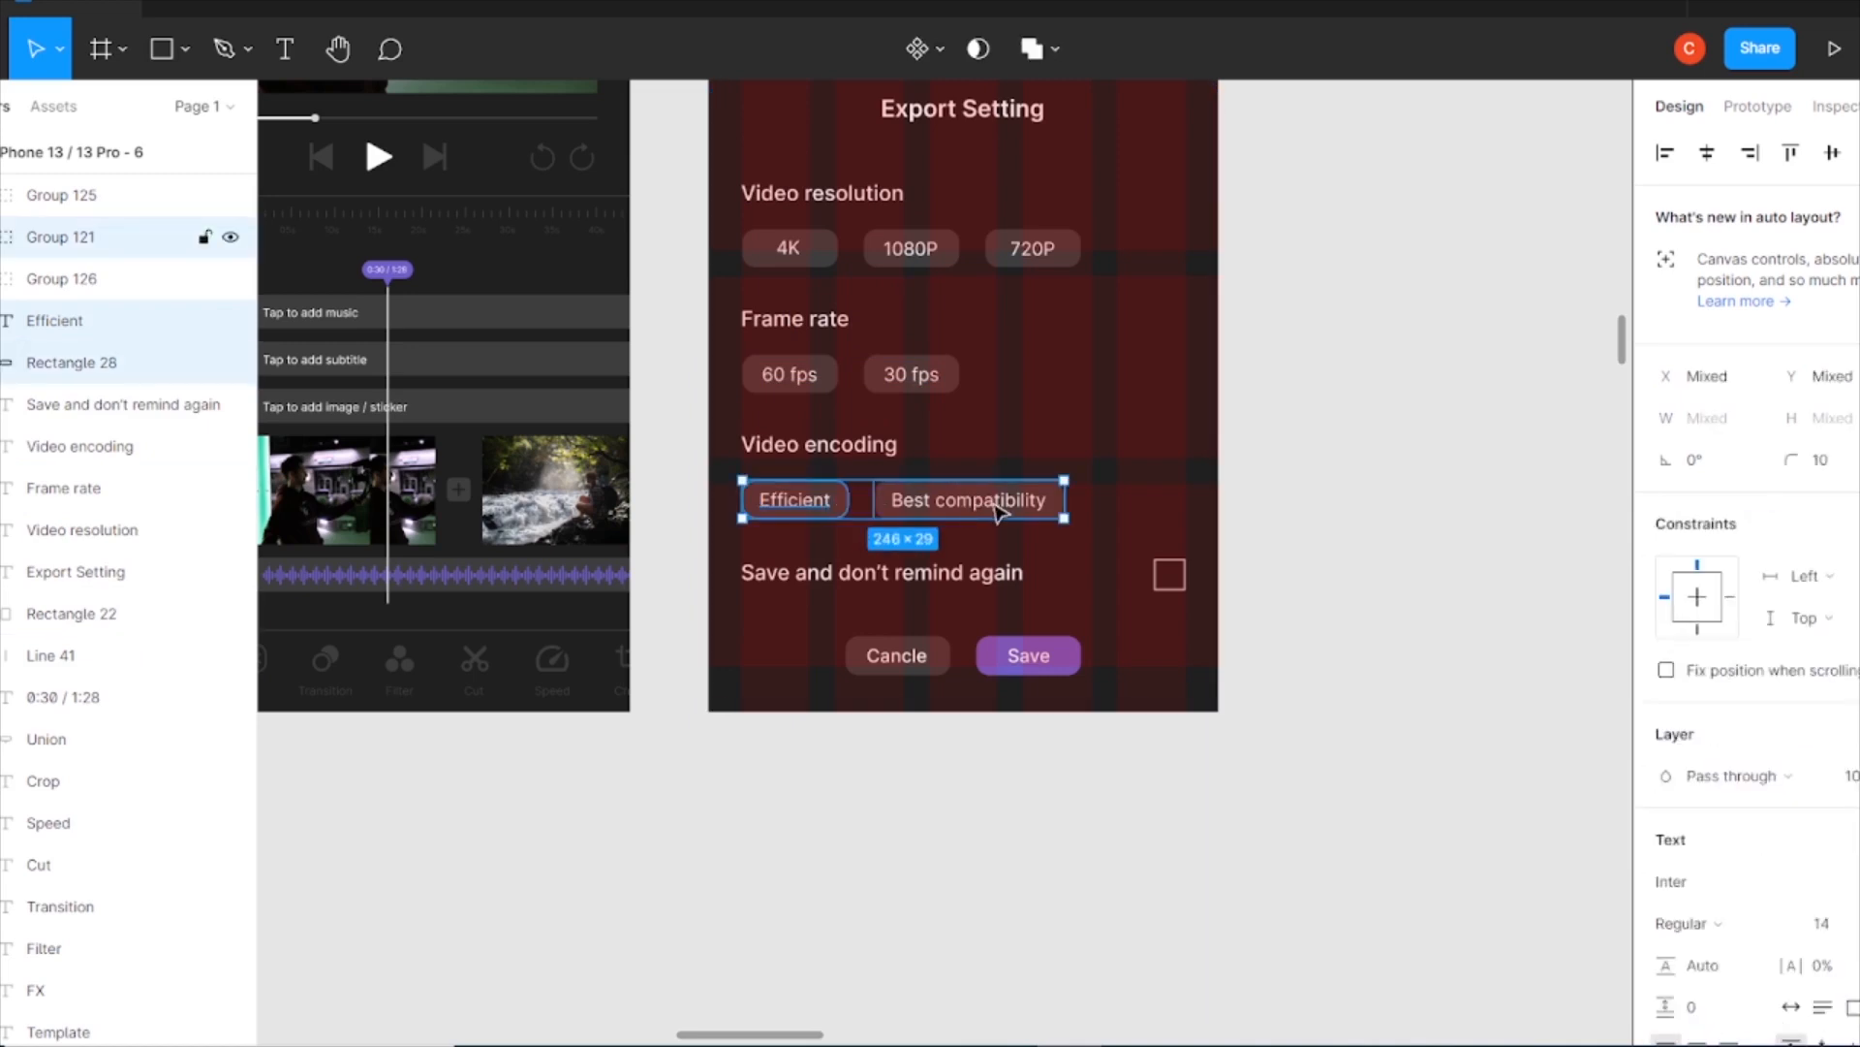
pyautogui.hotkey('ctrl', 'g')
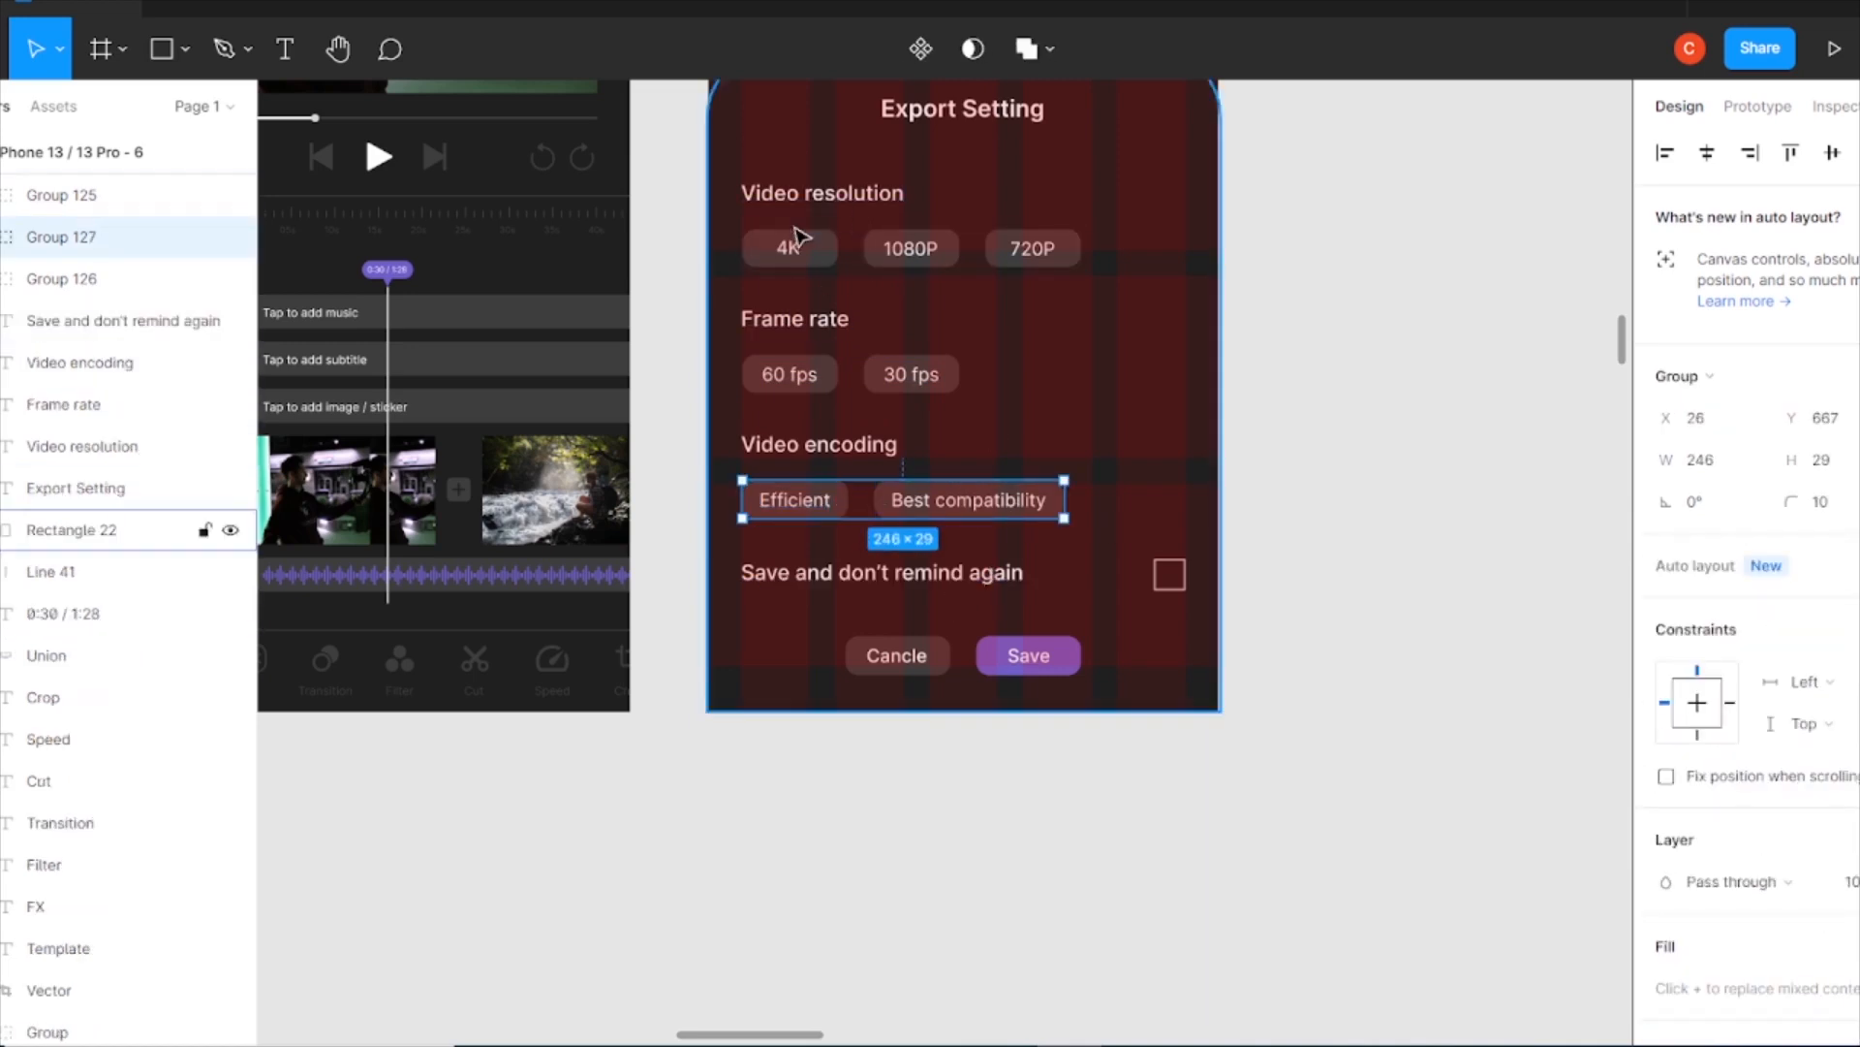
# Group the Frame rate heading with its row of fps pills.
pyautogui.click(852, 244)
pyautogui.keyDown('shift'); pyautogui.click(823, 194); pyautogui.keyUp('shift')
pyautogui.click(780, 320)
pyautogui.keyDown('shift'); pyautogui.click(843, 373); pyautogui.keyUp('shift')
pyautogui.hotkey('ctrl', 'g')
# Set the vertical spacing between the video resolution pills and the Frame rate group to 25.
pyautogui.keyDown('shift'); pyautogui.click(969, 248); pyautogui.keyUp('shift')
pyautogui.click(1713, 542)
pyautogui.write('25')
pyautogui.press('Return')
pyautogui.press('Escape')
# Group the Video encoding heading with its pills and set the vertical spacing between it and the Frame rate group to 25.
pyautogui.click(819, 444)
pyautogui.keyDown('shift'); pyautogui.click(795, 499); pyautogui.keyUp('shift')
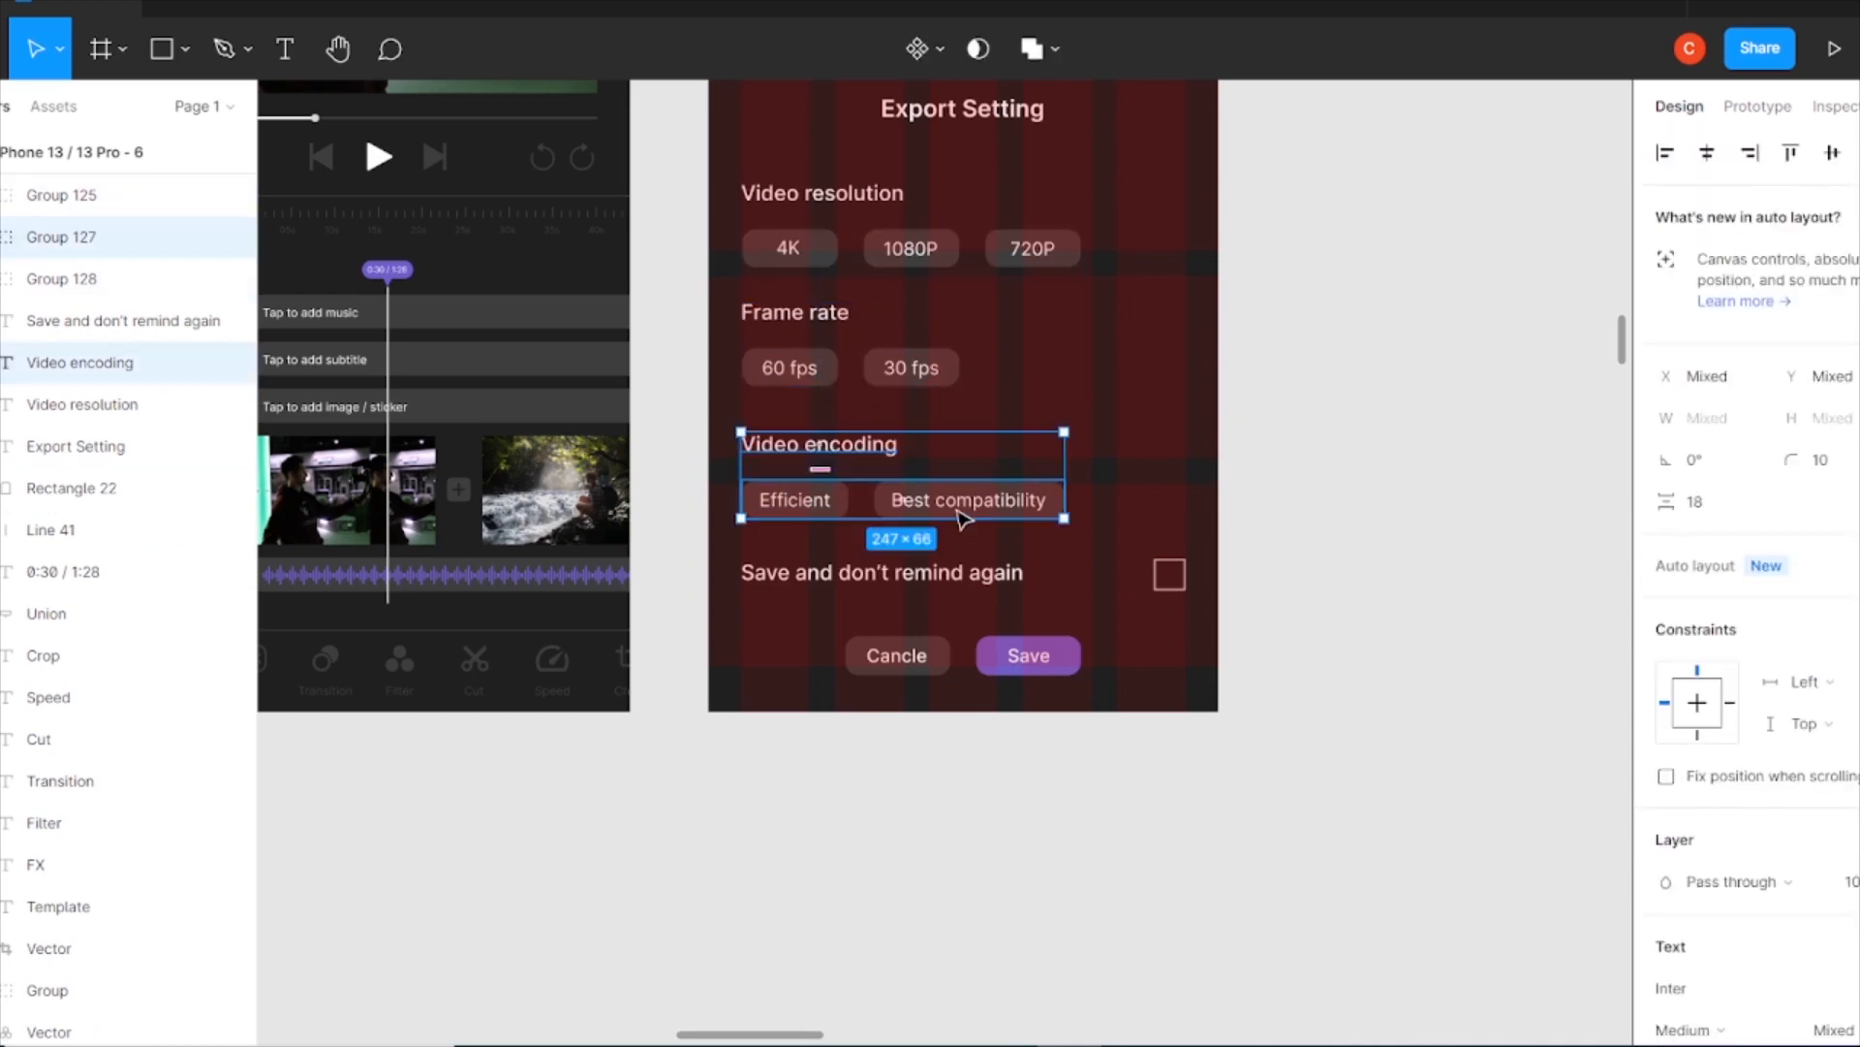
pyautogui.hotkey('ctrl', 'g')
pyautogui.keyDown('shift'); pyautogui.click(827, 383); pyautogui.keyUp('shift')
pyautogui.write('25')
pyautogui.press('Return')
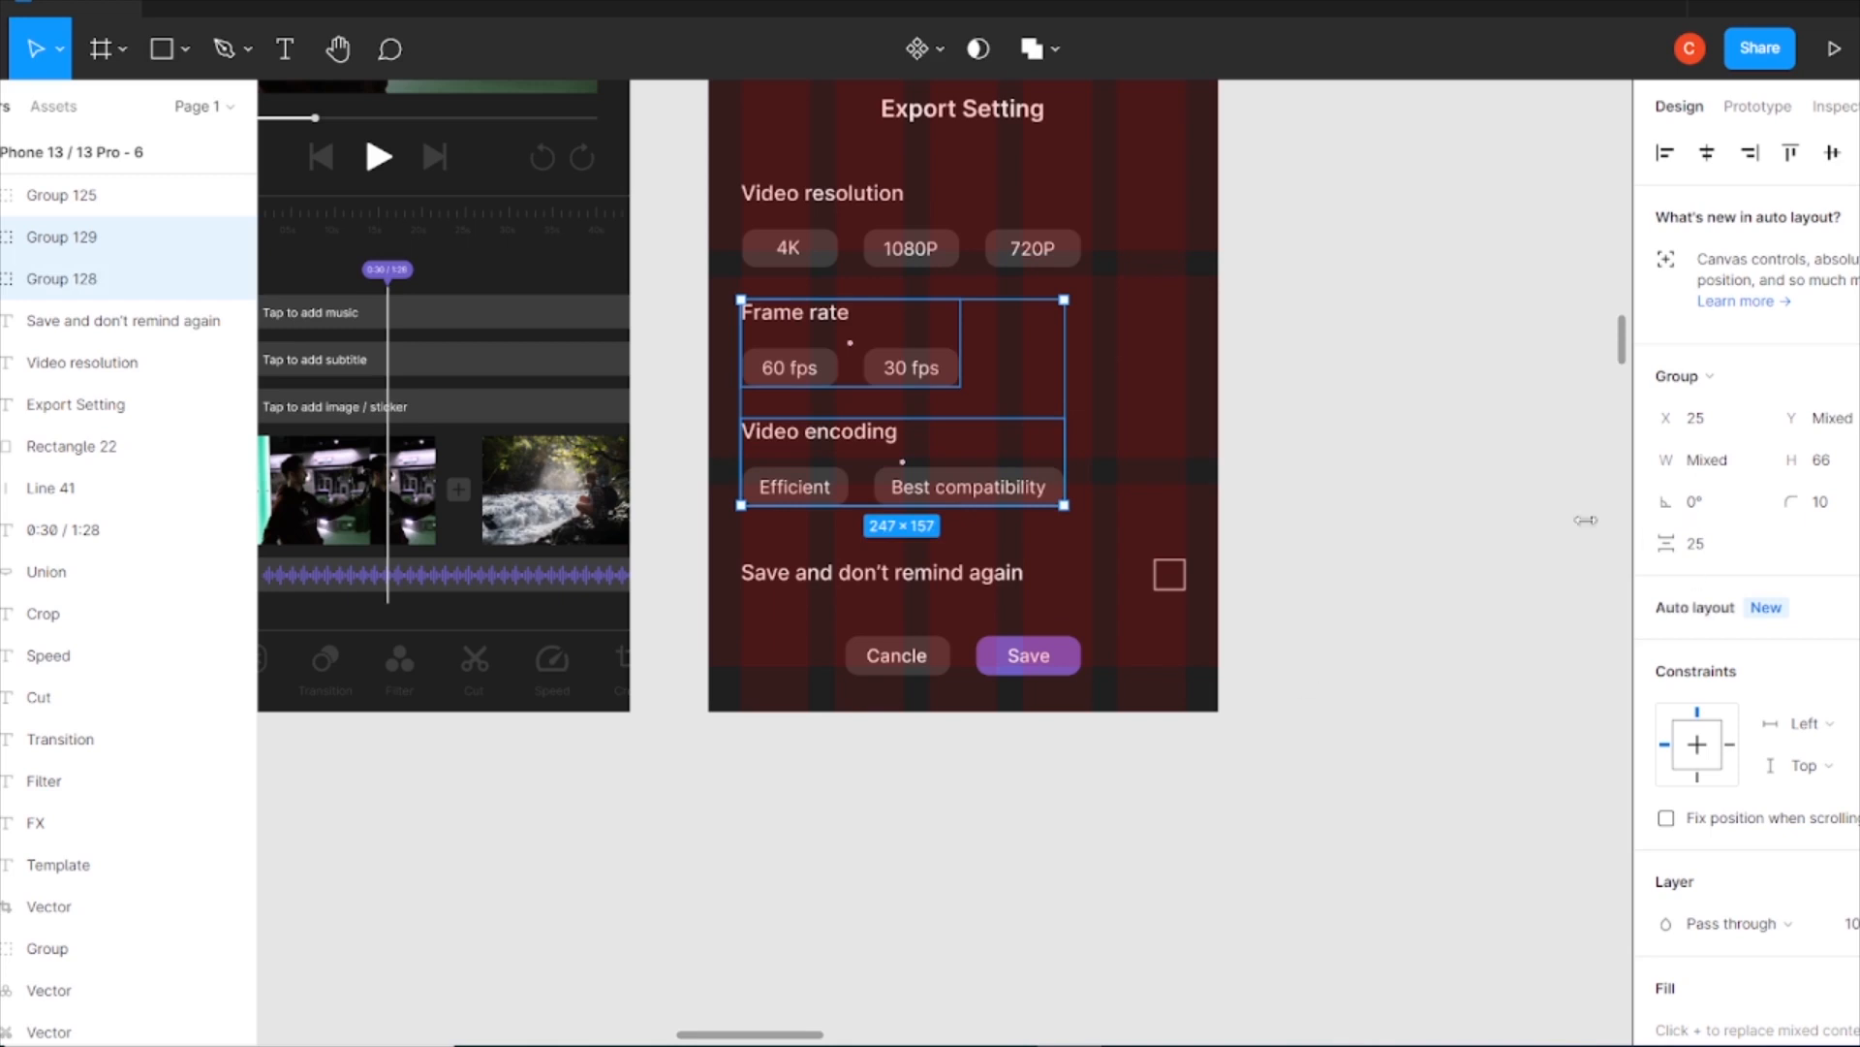
# Resize the checkbox to 20 by 20 and group it with the "Save and don't remind again" label.
pyautogui.click(1288, 578)
pyautogui.click(969, 573)
pyautogui.click(1169, 574)
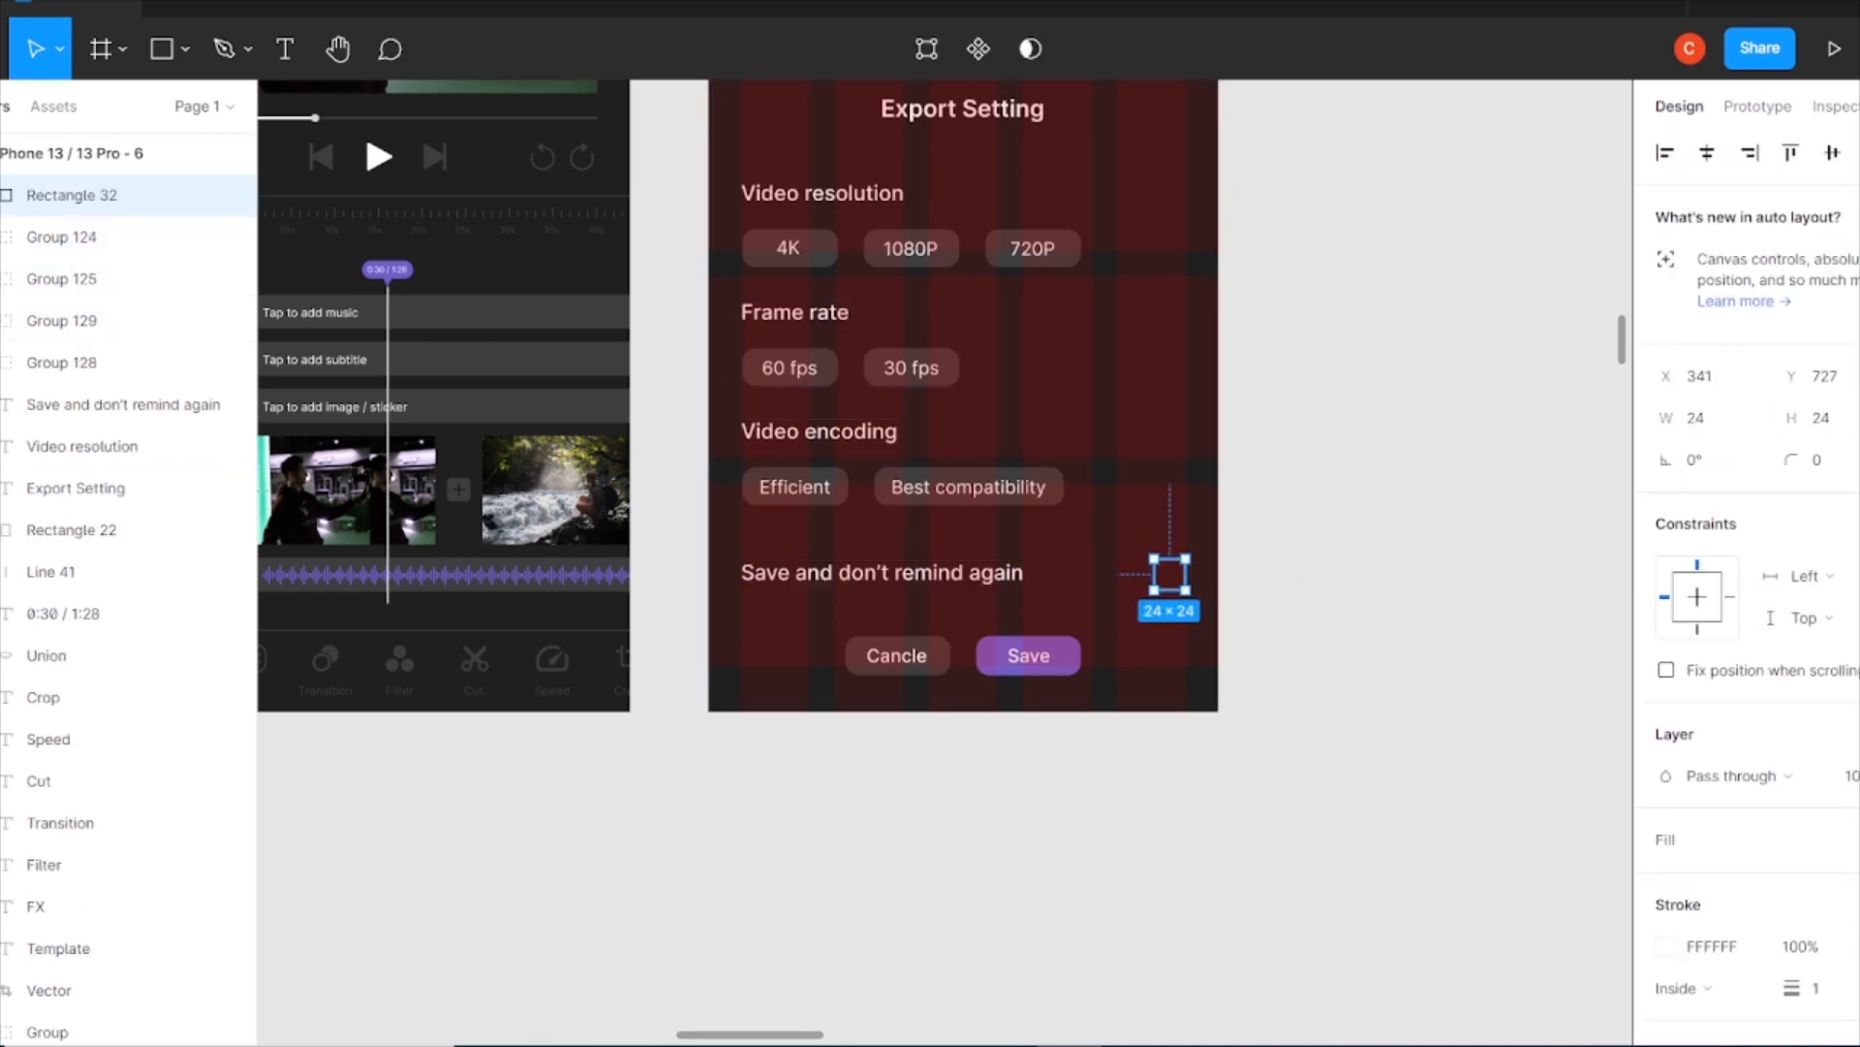
pyautogui.keyDown('shift'); pyautogui.click(911, 573); pyautogui.keyUp('shift')
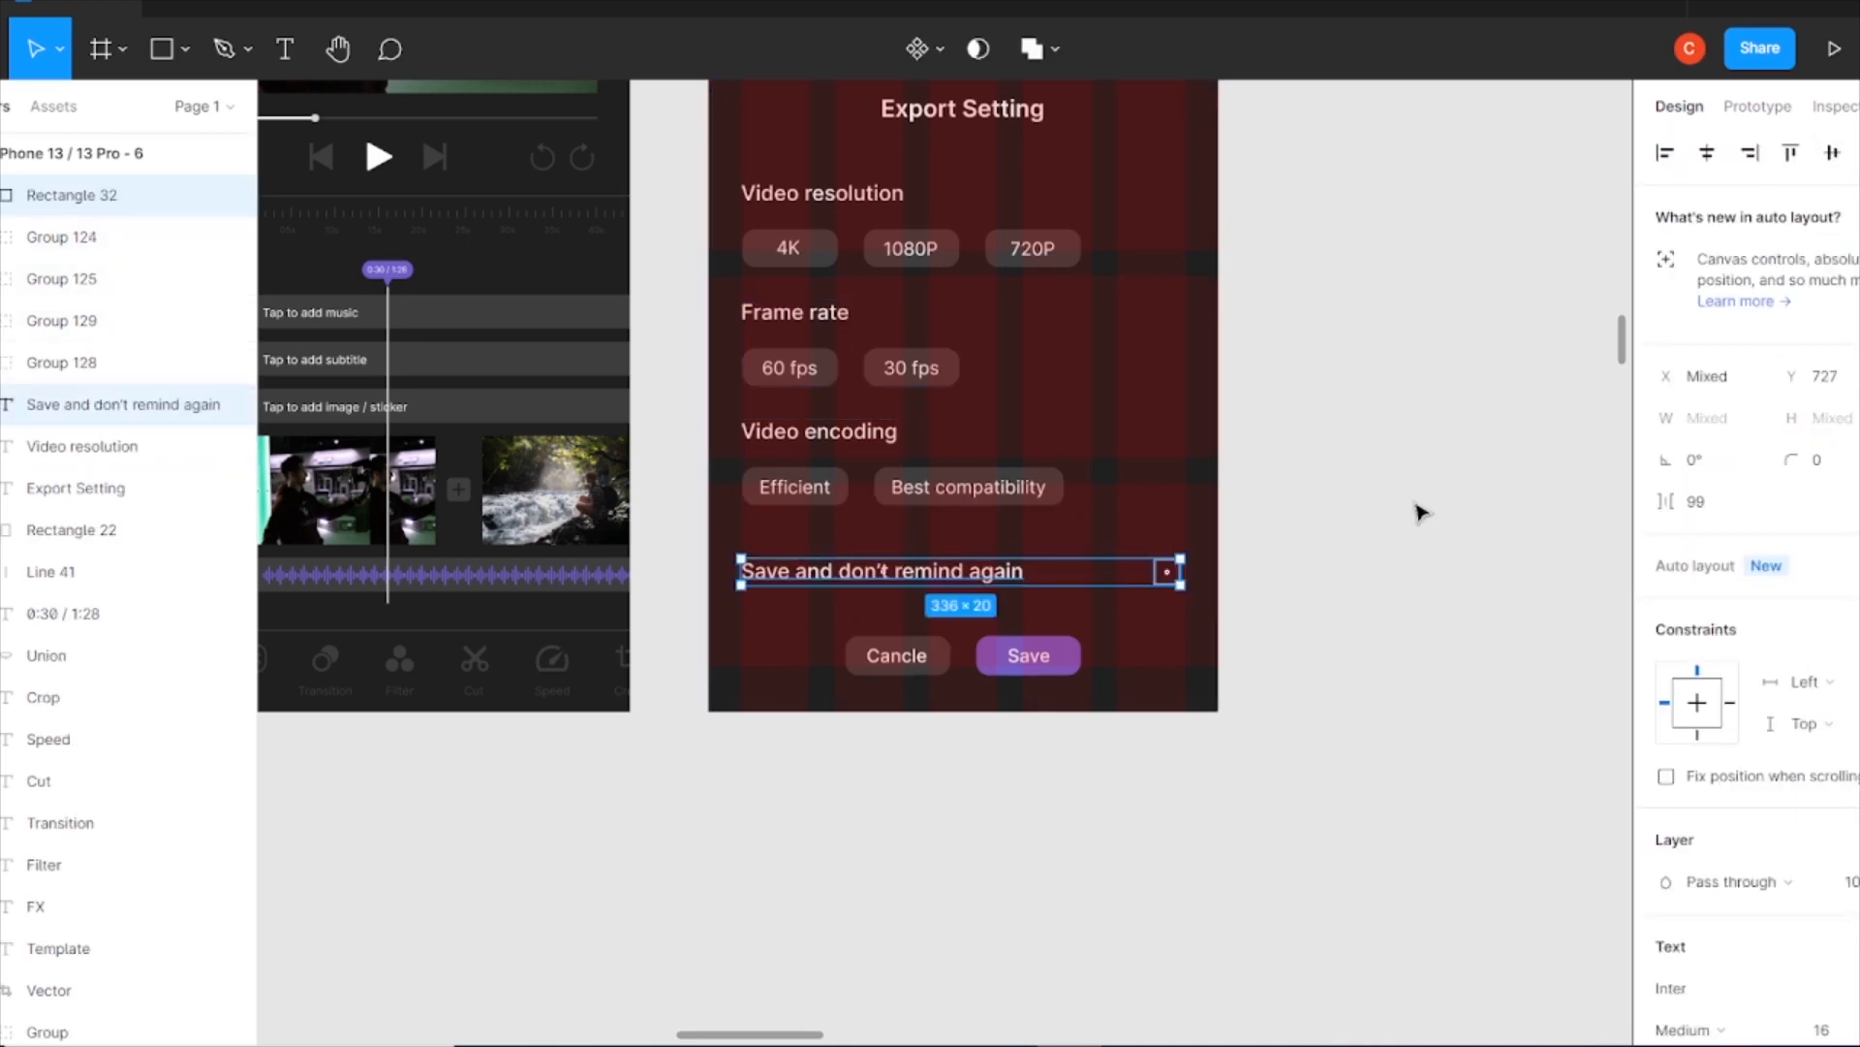
pyautogui.hotkey('ctrl', 'g')
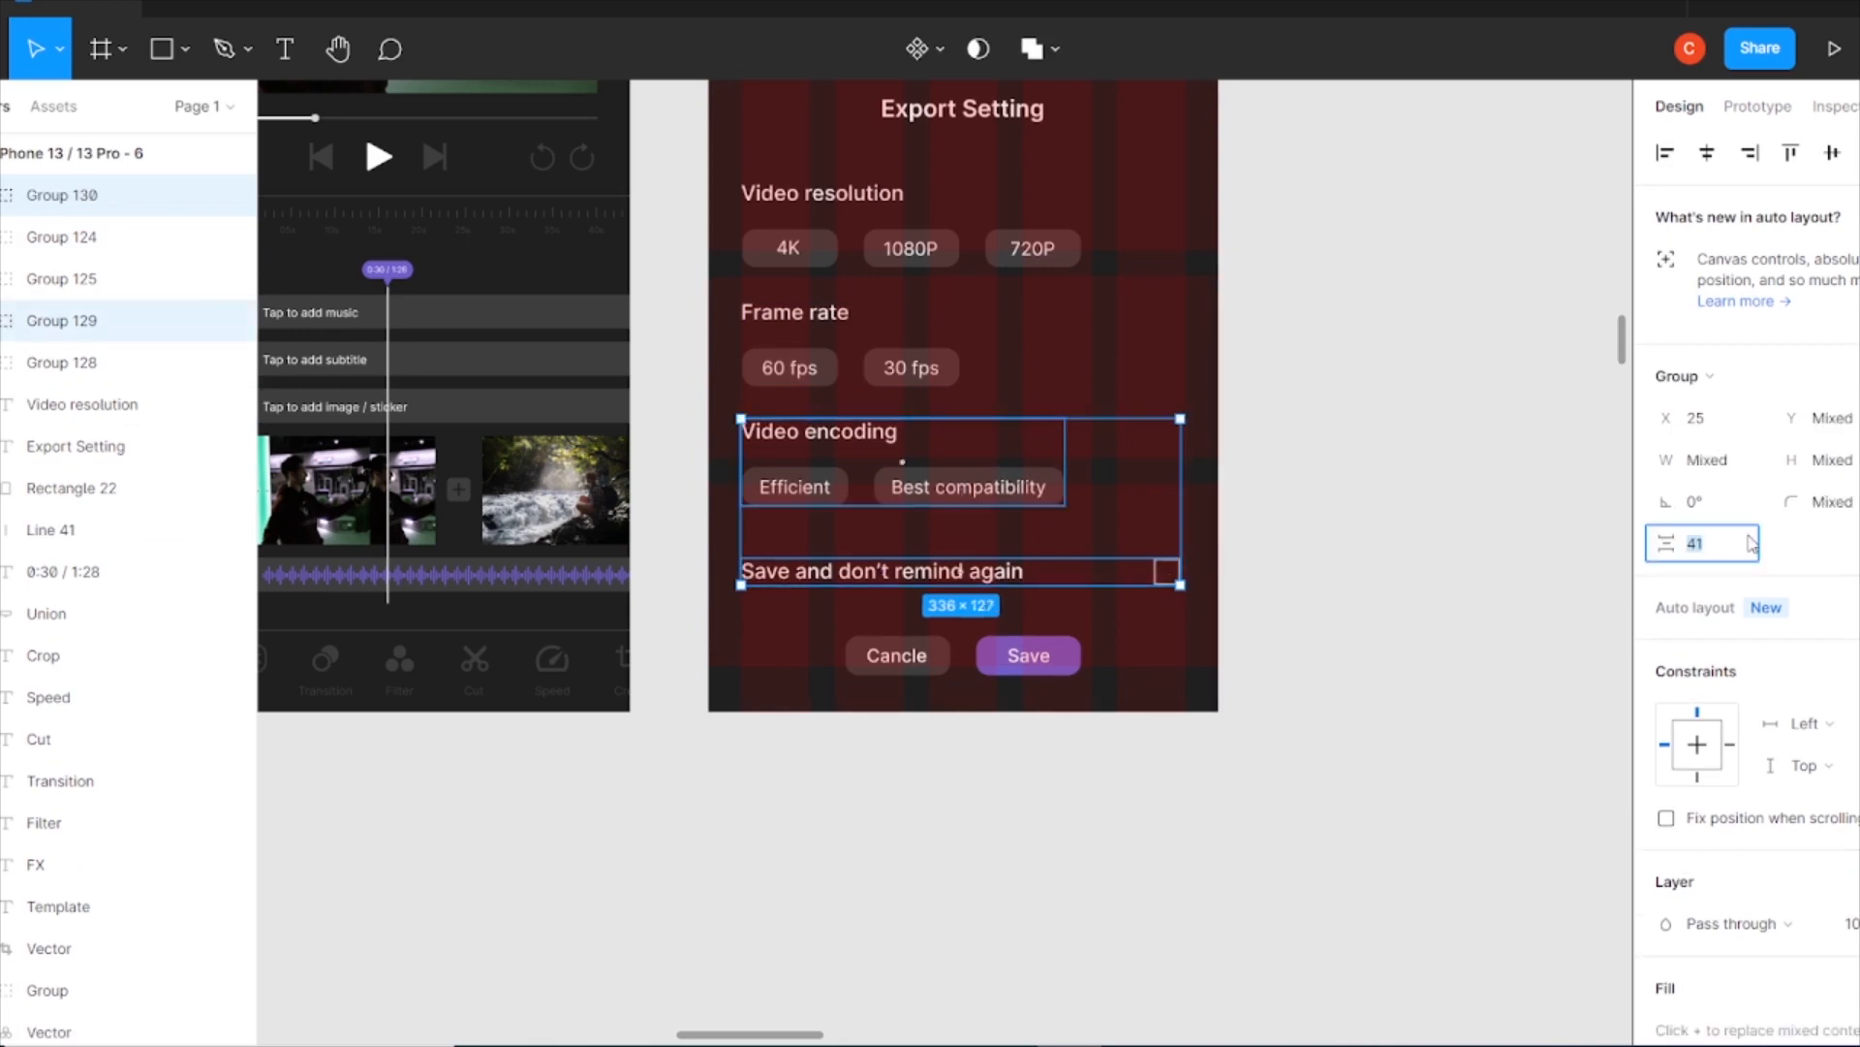
# Set the vertical spacing to 30 above the "Save and don't remind again" row and to 35 between that row and the buttons.
pyautogui.write('30')
pyautogui.press('Return')
pyautogui.click(1023, 656)
pyautogui.keyDown('shift'); pyautogui.click(998, 559); pyautogui.keyUp('shift')
pyautogui.click(1720, 548)
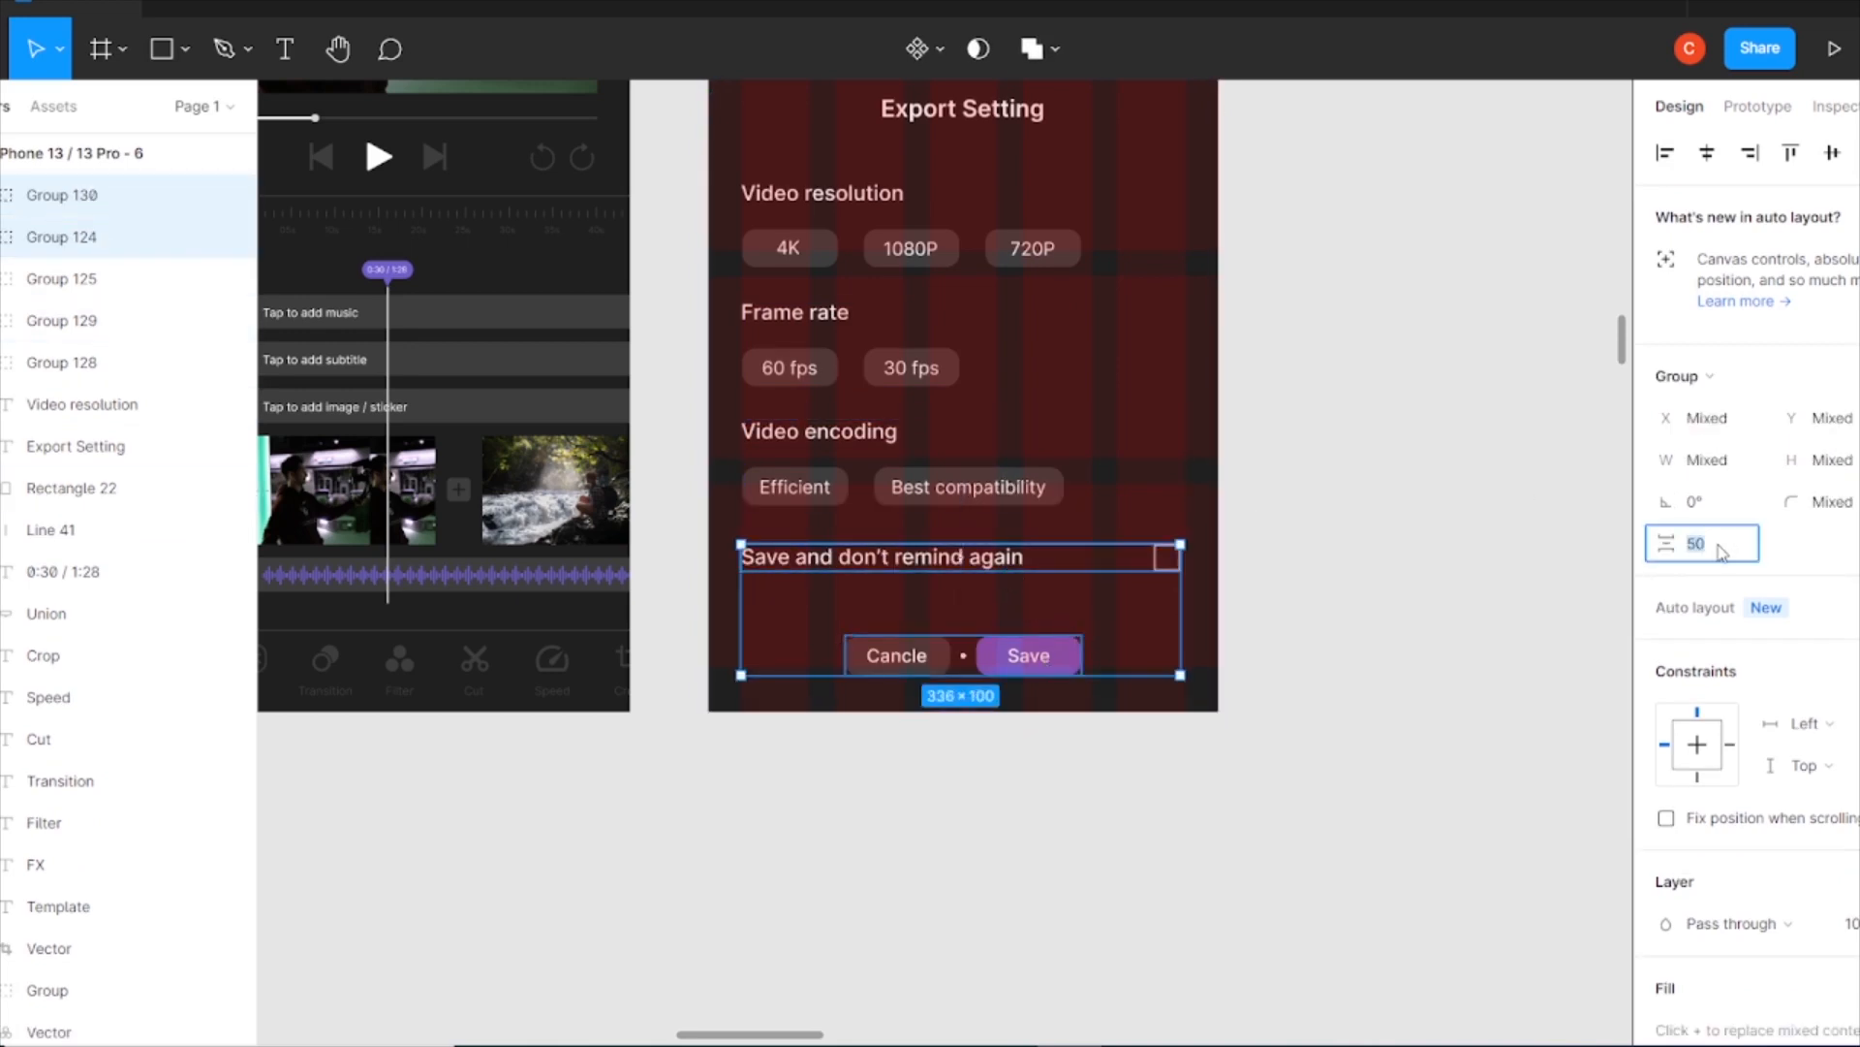
pyautogui.write('35')
pyautogui.press('Return')
# Move the option groups, checkbox row and buttons slightly upward, closer to the Export Setting title.
pyautogui.moveTo(843, 169); pyautogui.dragTo(993, 617)
pyautogui.hotkey('shift', 'Up')
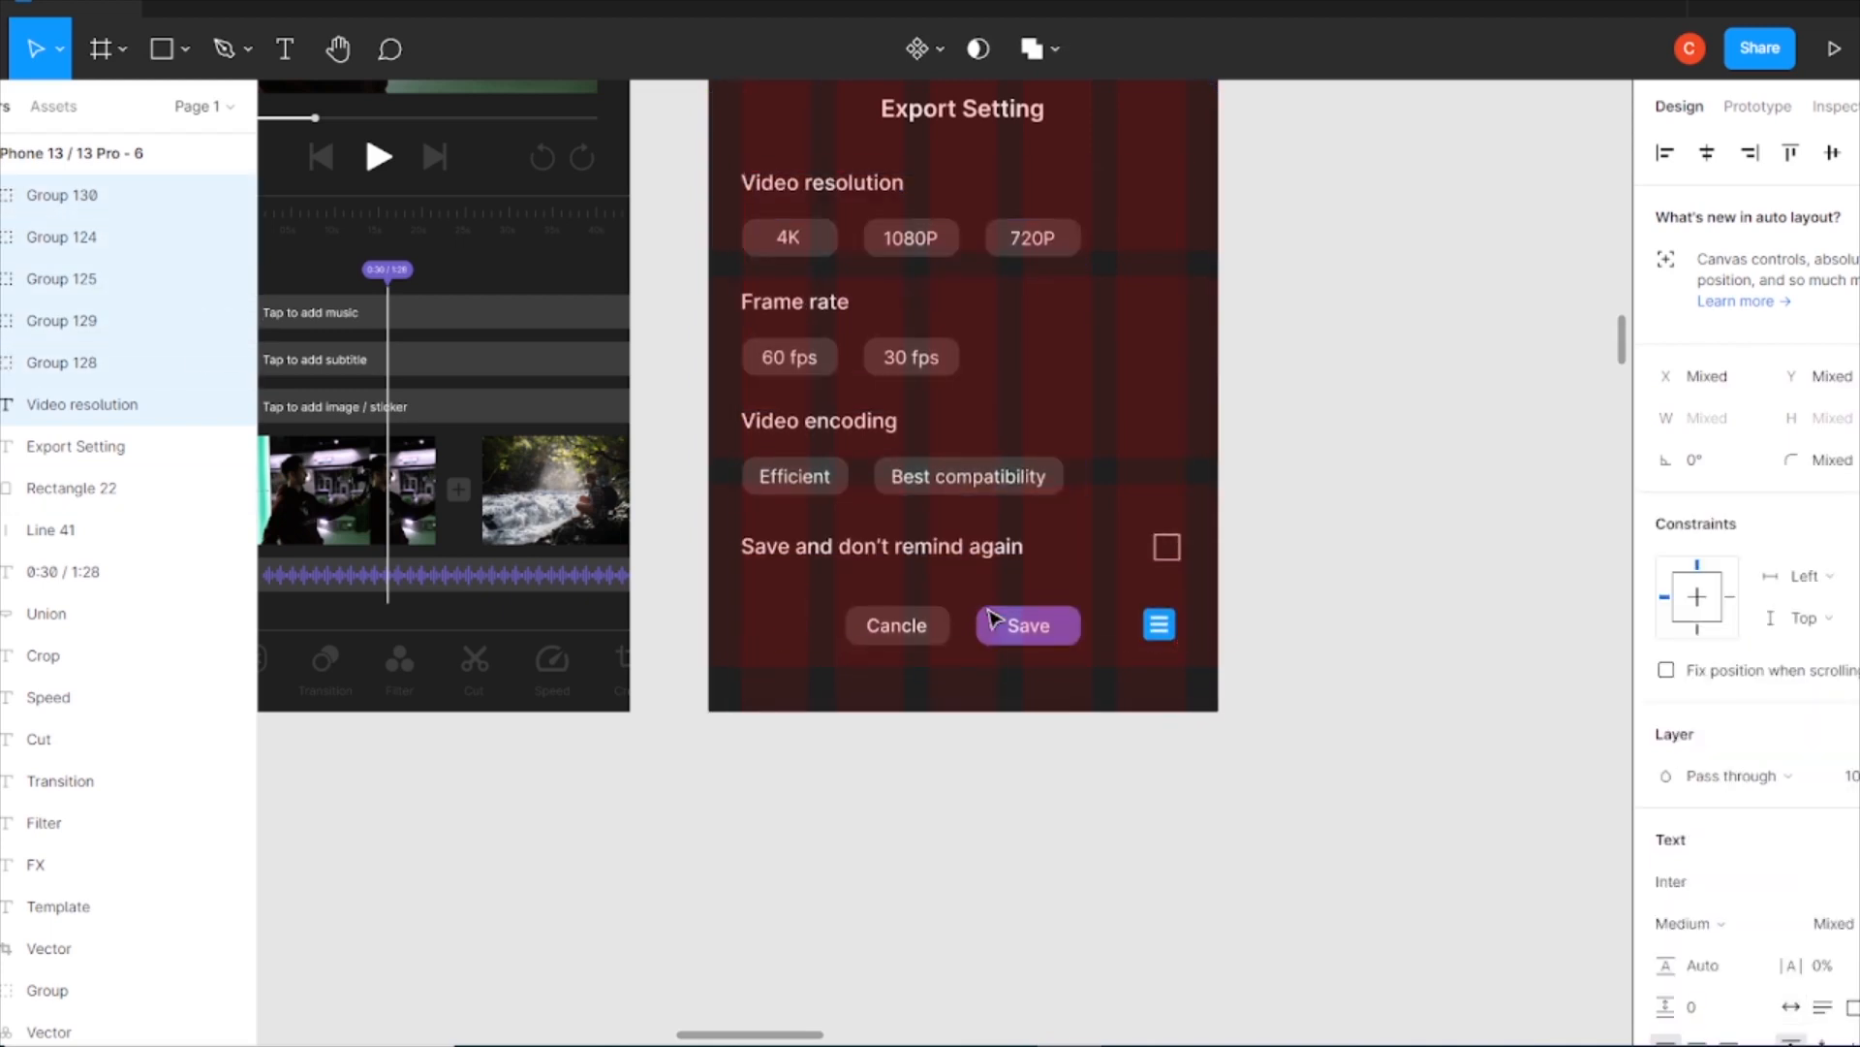
pyautogui.click(1333, 523)
# Hide the row and column layout grids of the iPhone 13 / 13 Pro - 6 frame.
pyautogui.hotkey('ctrl', '-')
pyautogui.moveTo(1174, 248); pyautogui.dragTo(1213, 478)
pyautogui.click(975, 313)
pyautogui.click(1859, 756)
pyautogui.click(1859, 796)
pyautogui.click(1355, 429)
pyautogui.hotkey('ctrl', '+')
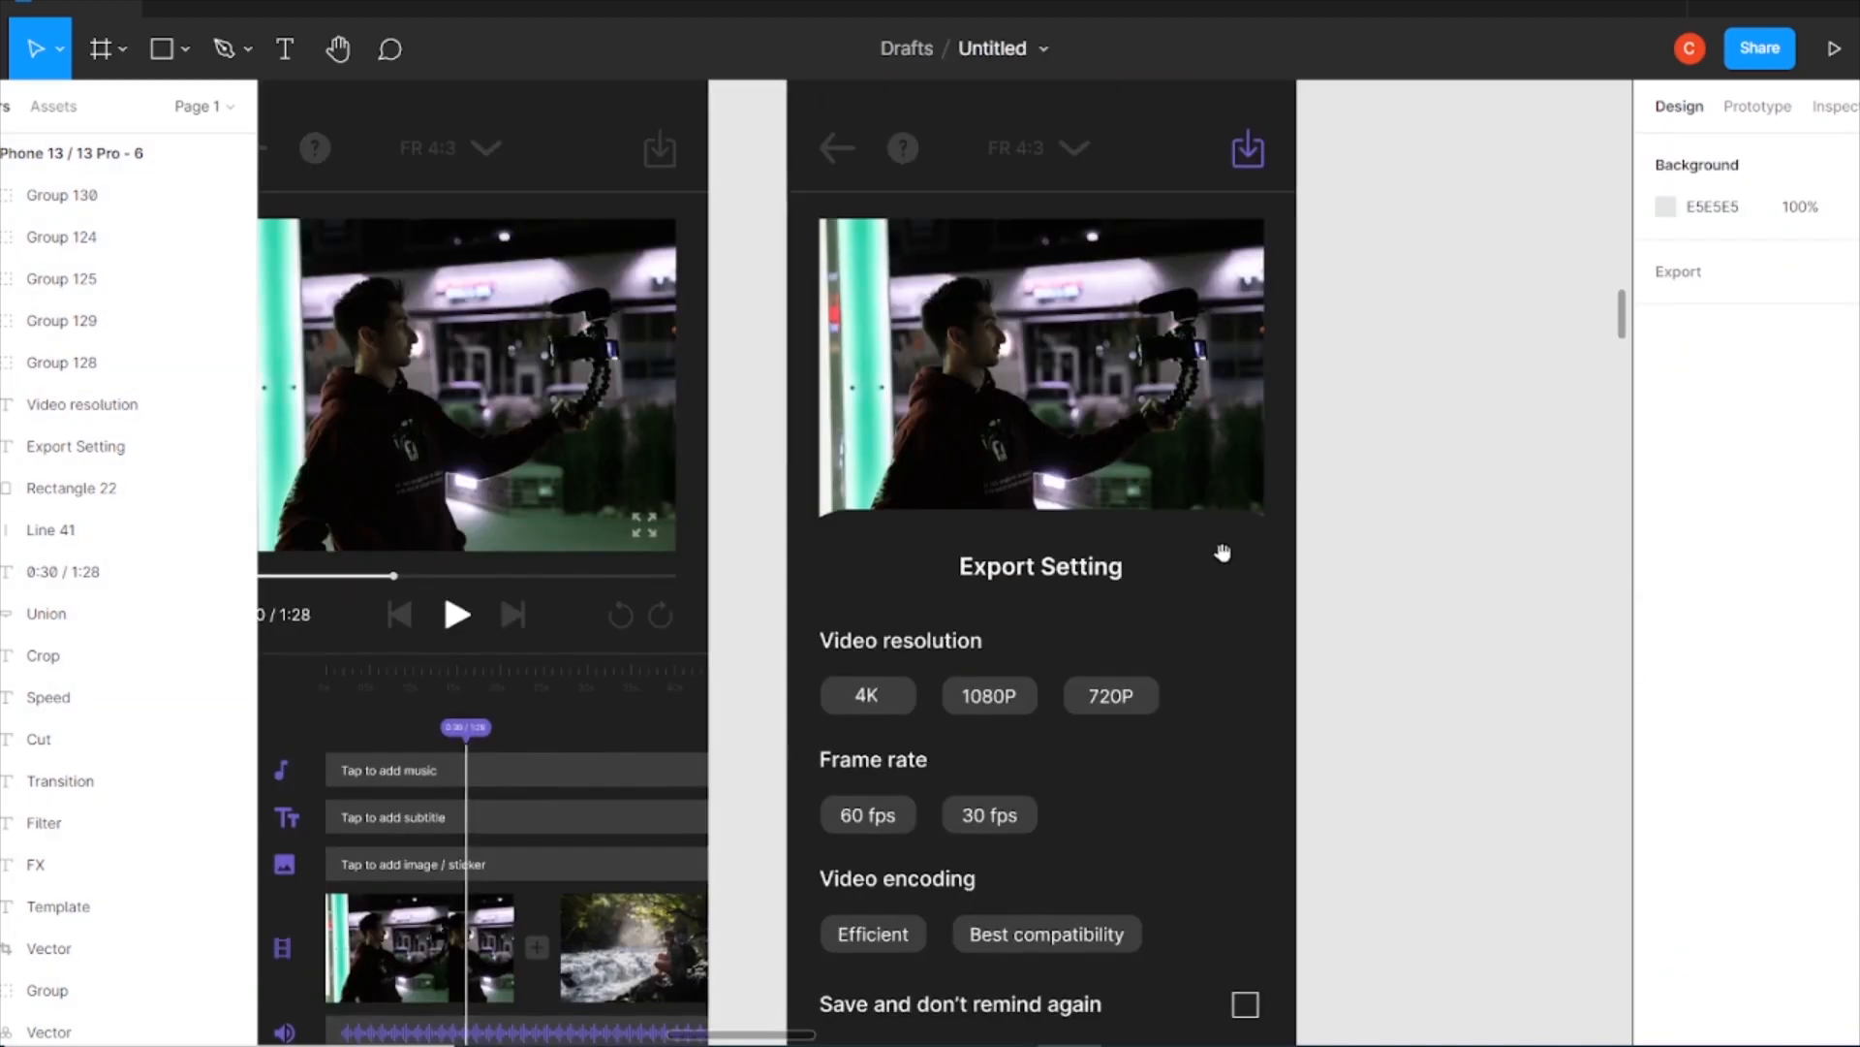
# Correct the label of the button beside Save to "Cancel".
pyautogui.hscroll(2, 1221, 553)
pyautogui.scroll(-3, 1046, 436)
pyautogui.scroll(3, 1114, 398)
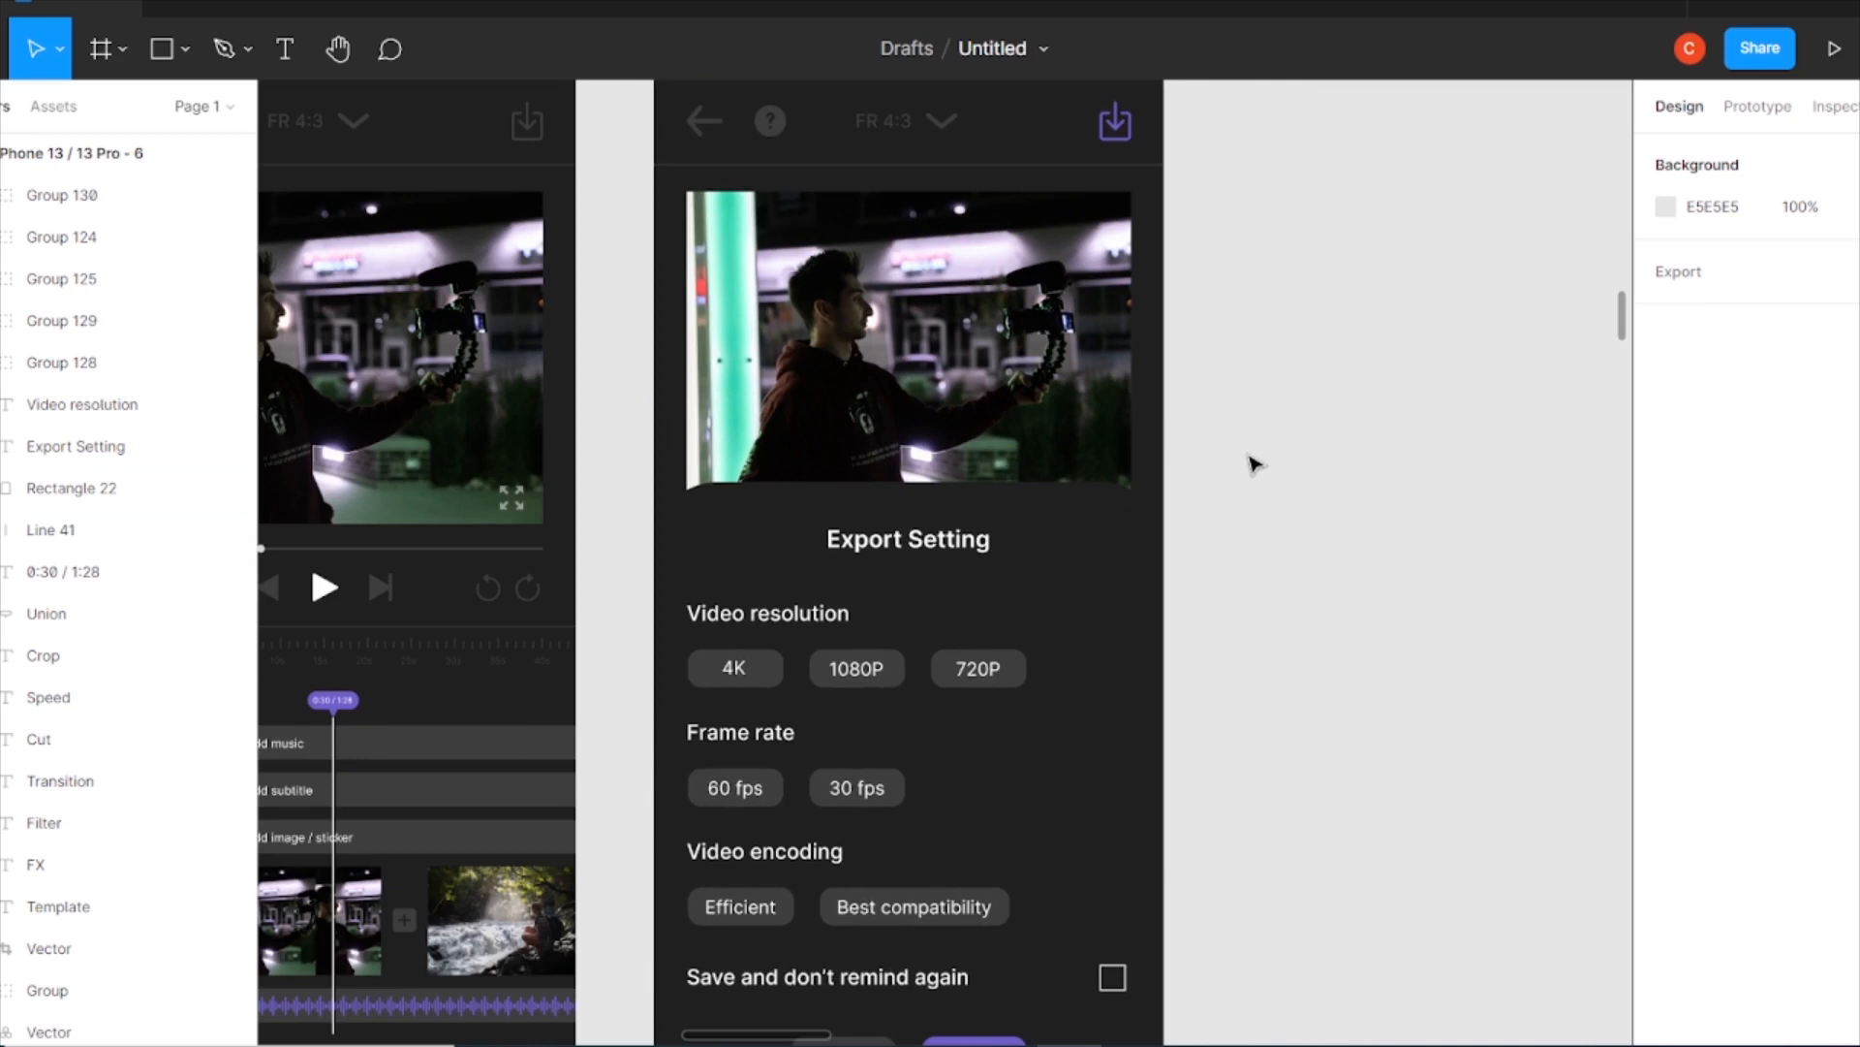
pyautogui.scroll(-2, 988, 811)
pyautogui.doubleClick(862, 930)
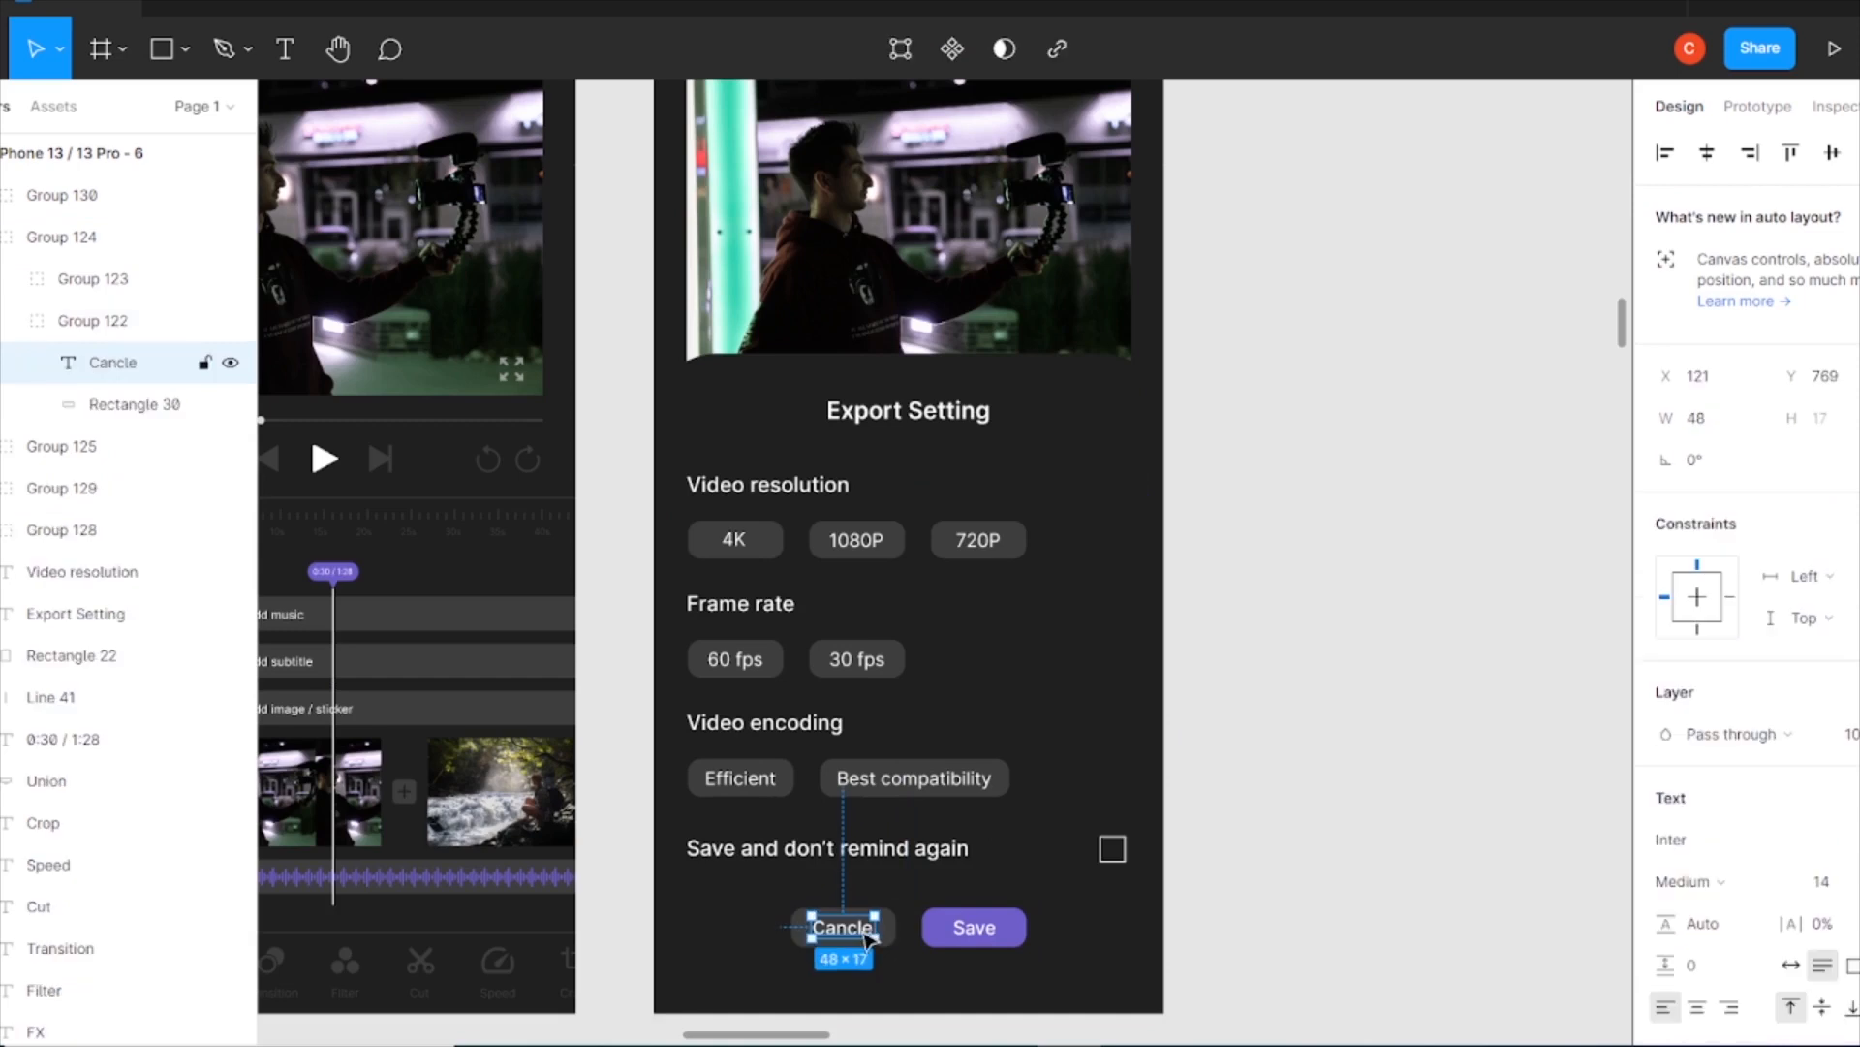
pyautogui.write('Cancel')
pyautogui.press('Escape')
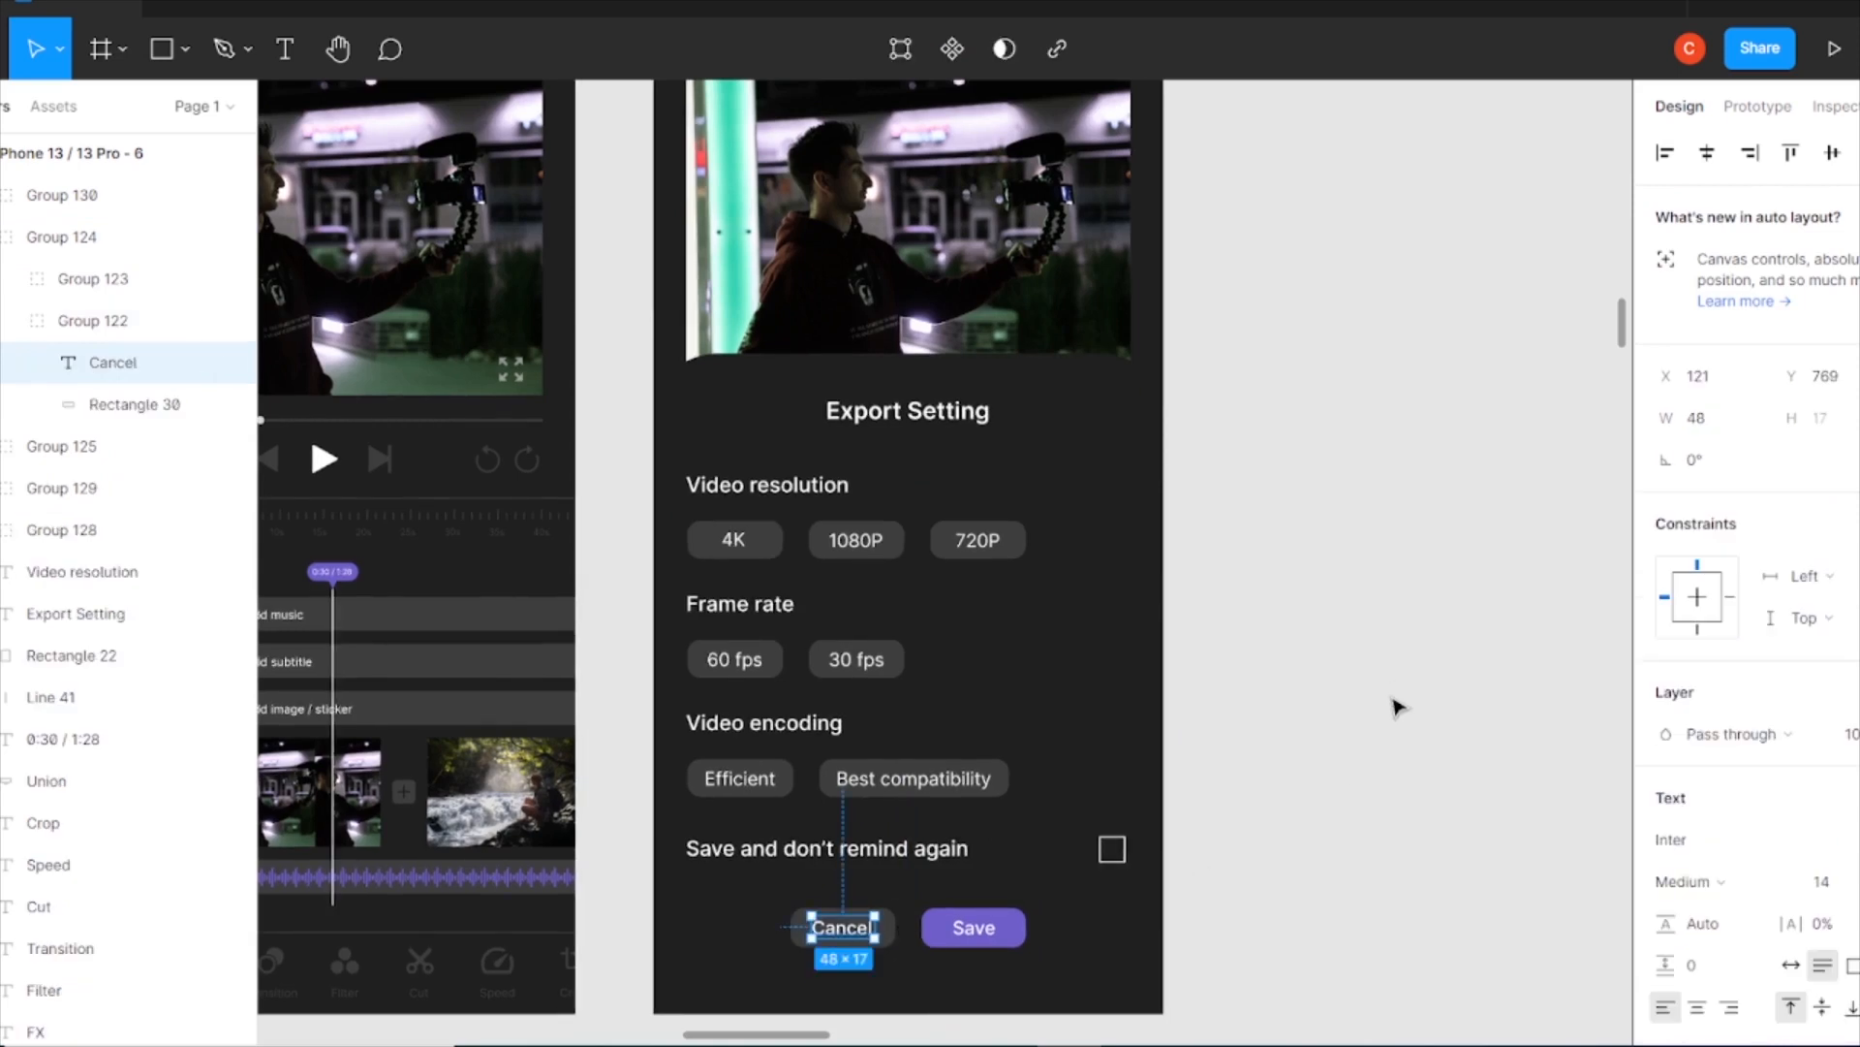
pyautogui.click(1381, 742)
pyautogui.scroll(1, 1295, 520)
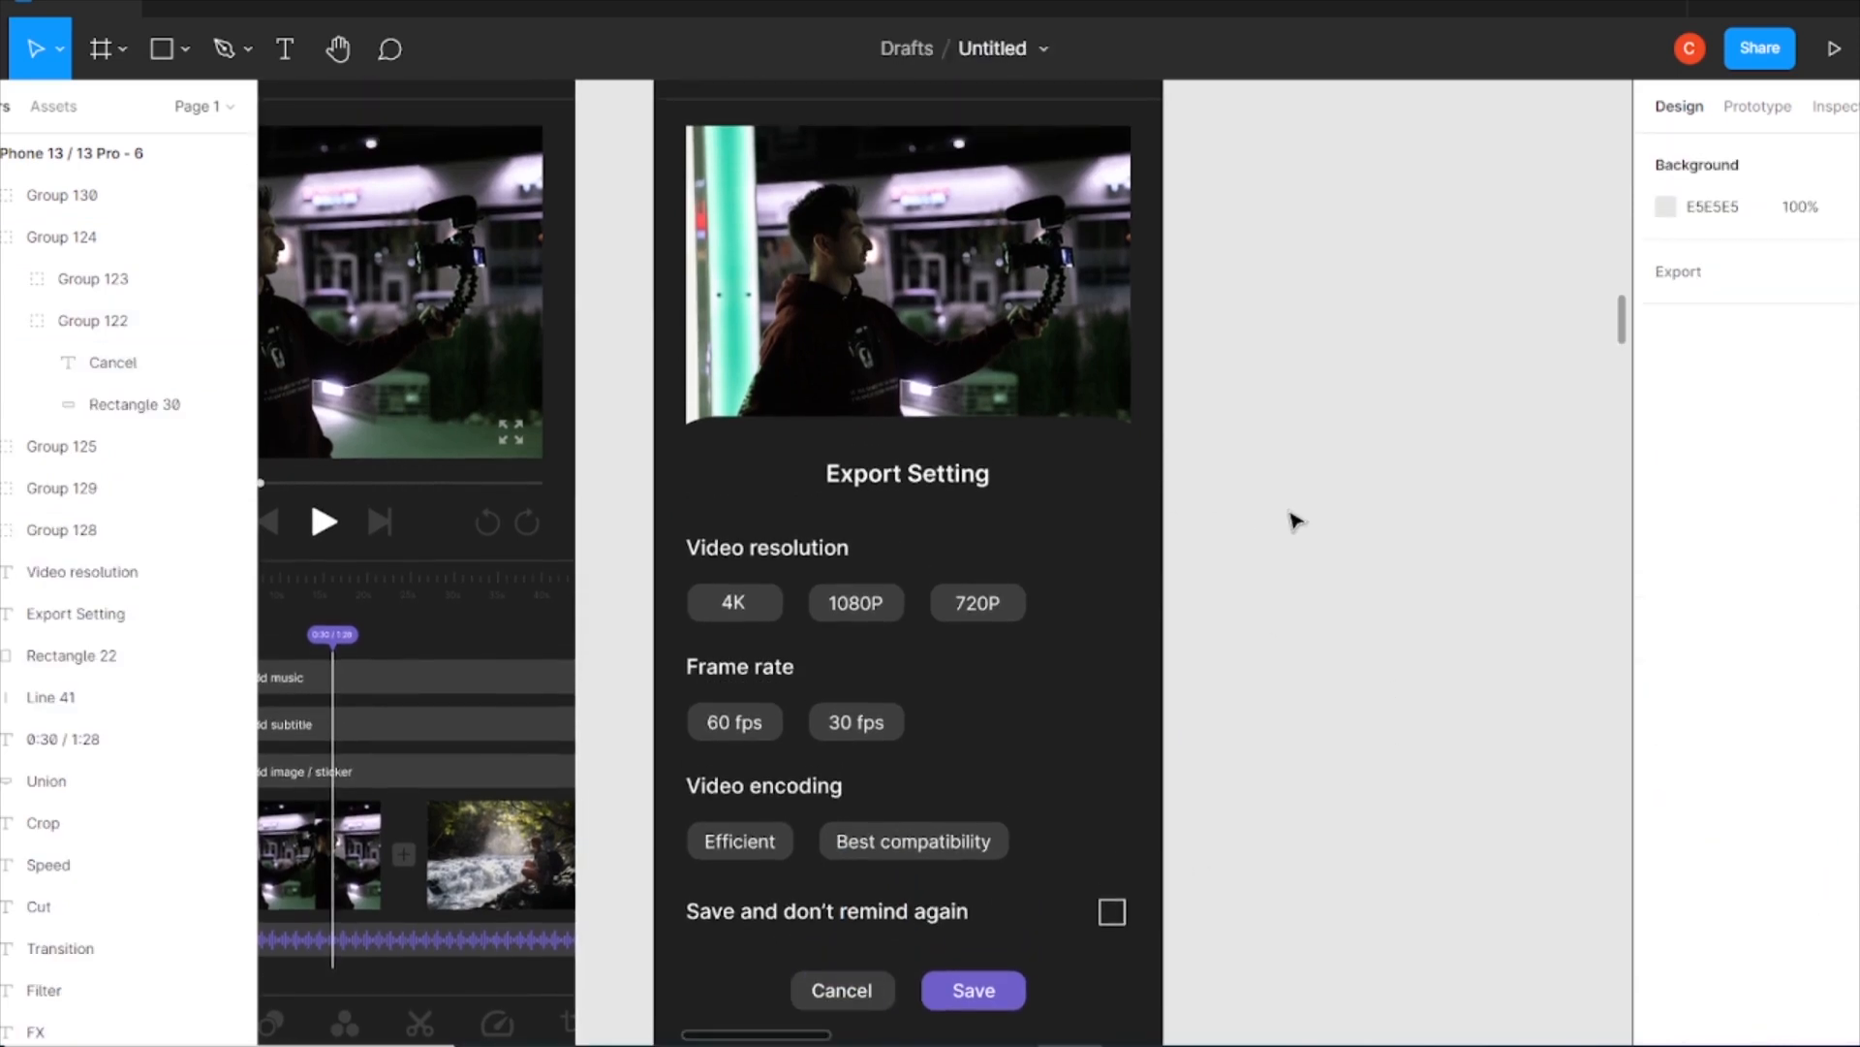
# Add a new iPhone 13 / 13 Pro frame beside the Export Setting frame.
pyautogui.scroll(-5, 1202, 436)
pyautogui.click(101, 50)
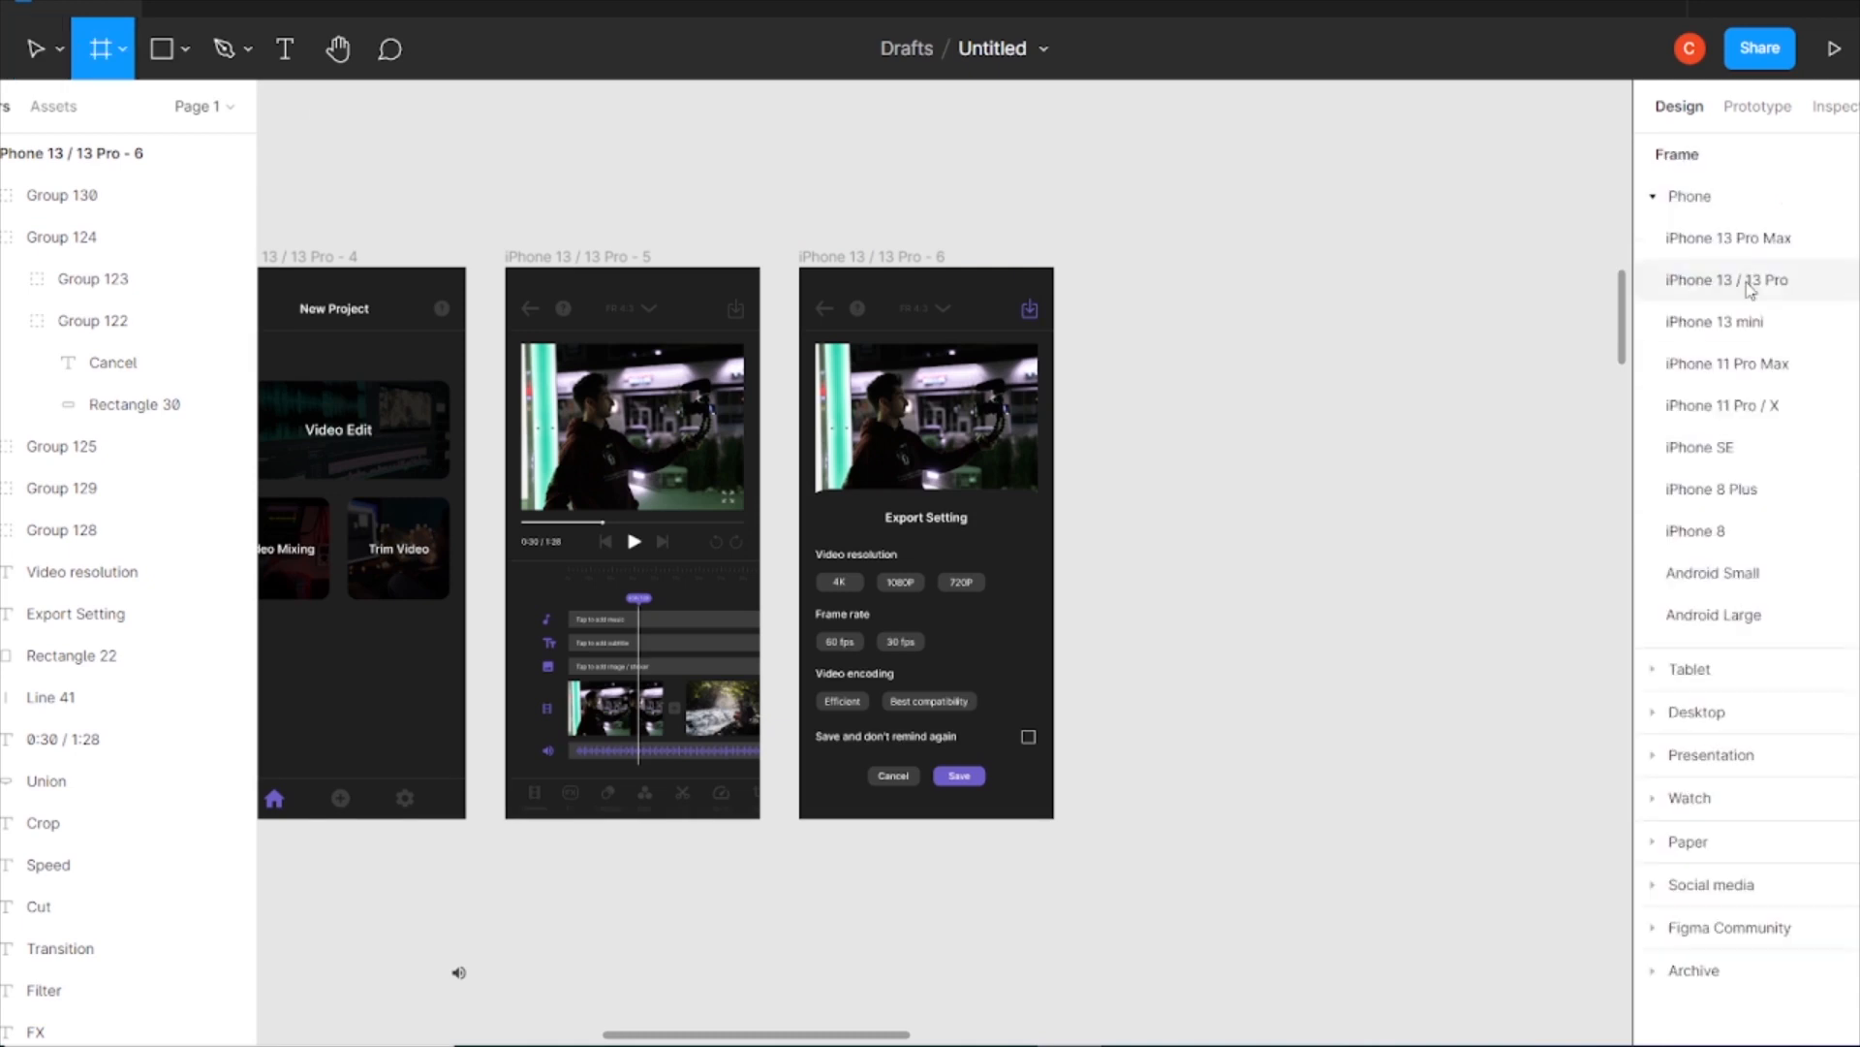
pyautogui.click(1745, 279)
# Add a column layout grid with a margin of 25 to the new frame.
pyautogui.click(1846, 671)
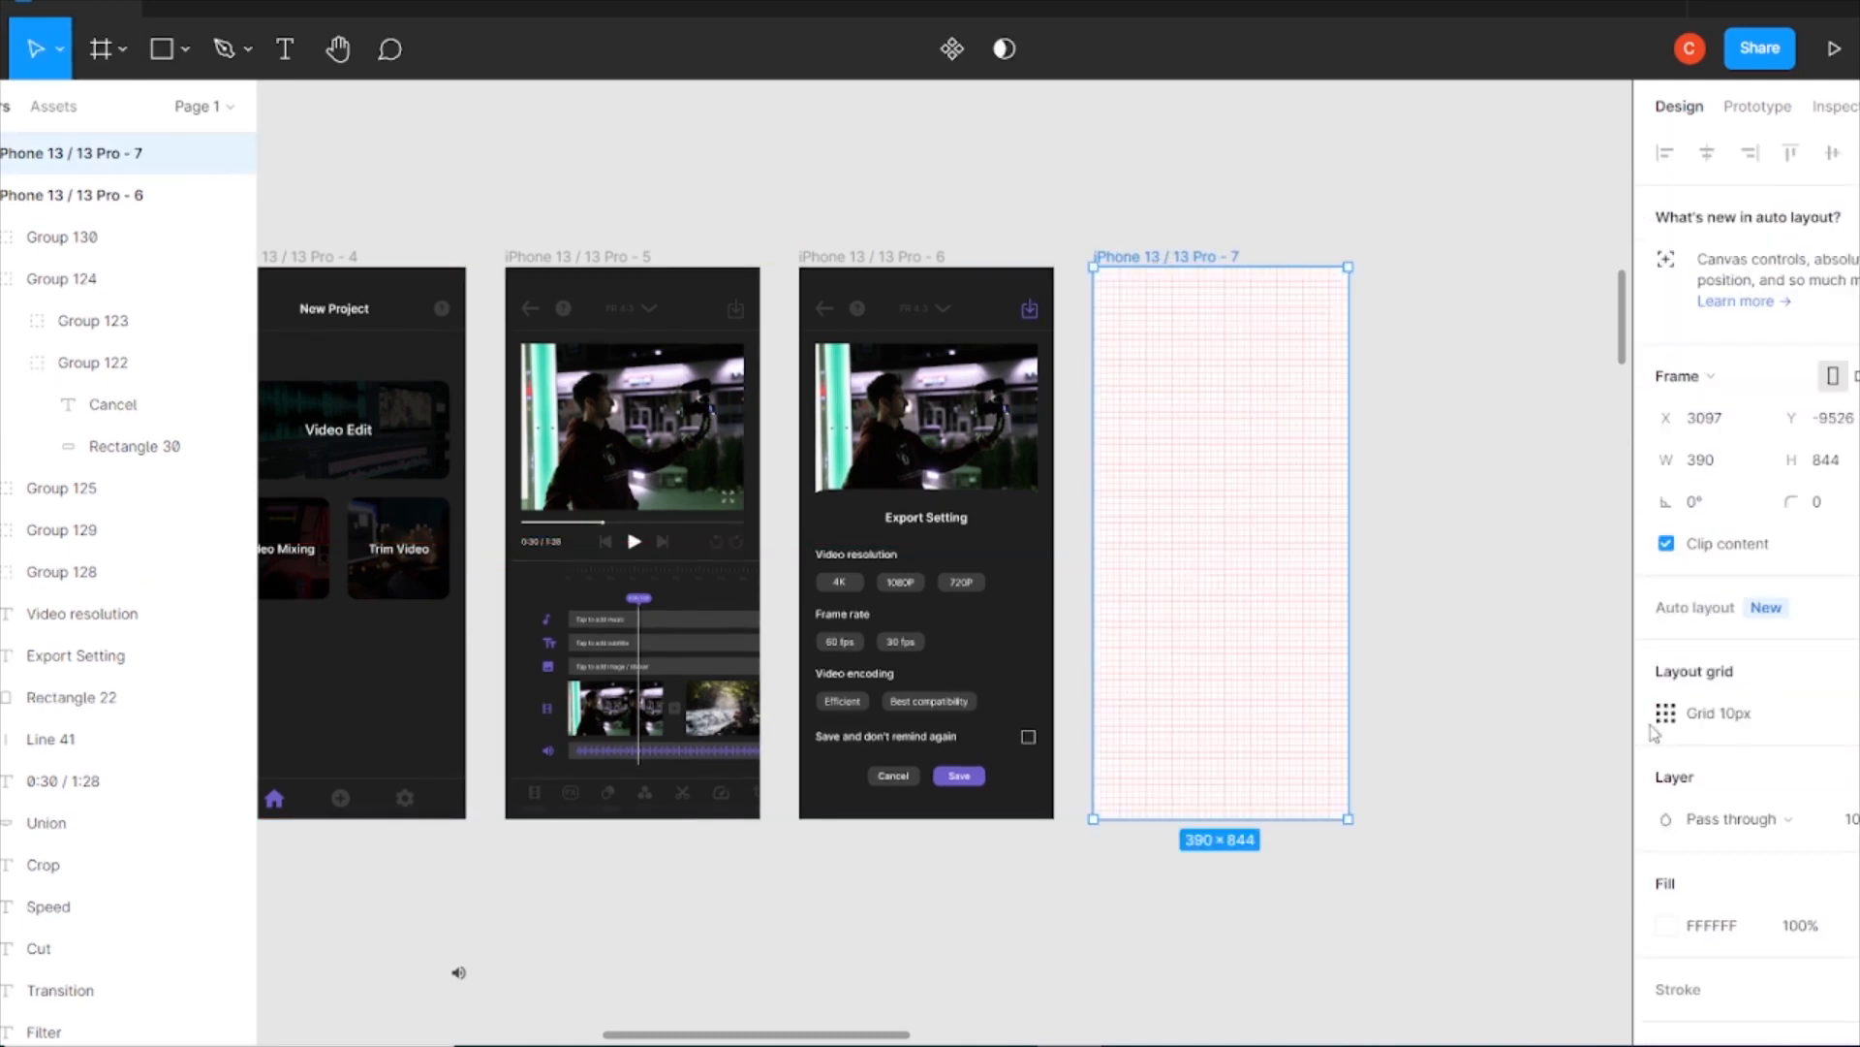
pyautogui.click(1667, 715)
pyautogui.click(1356, 706)
pyautogui.click(1376, 737)
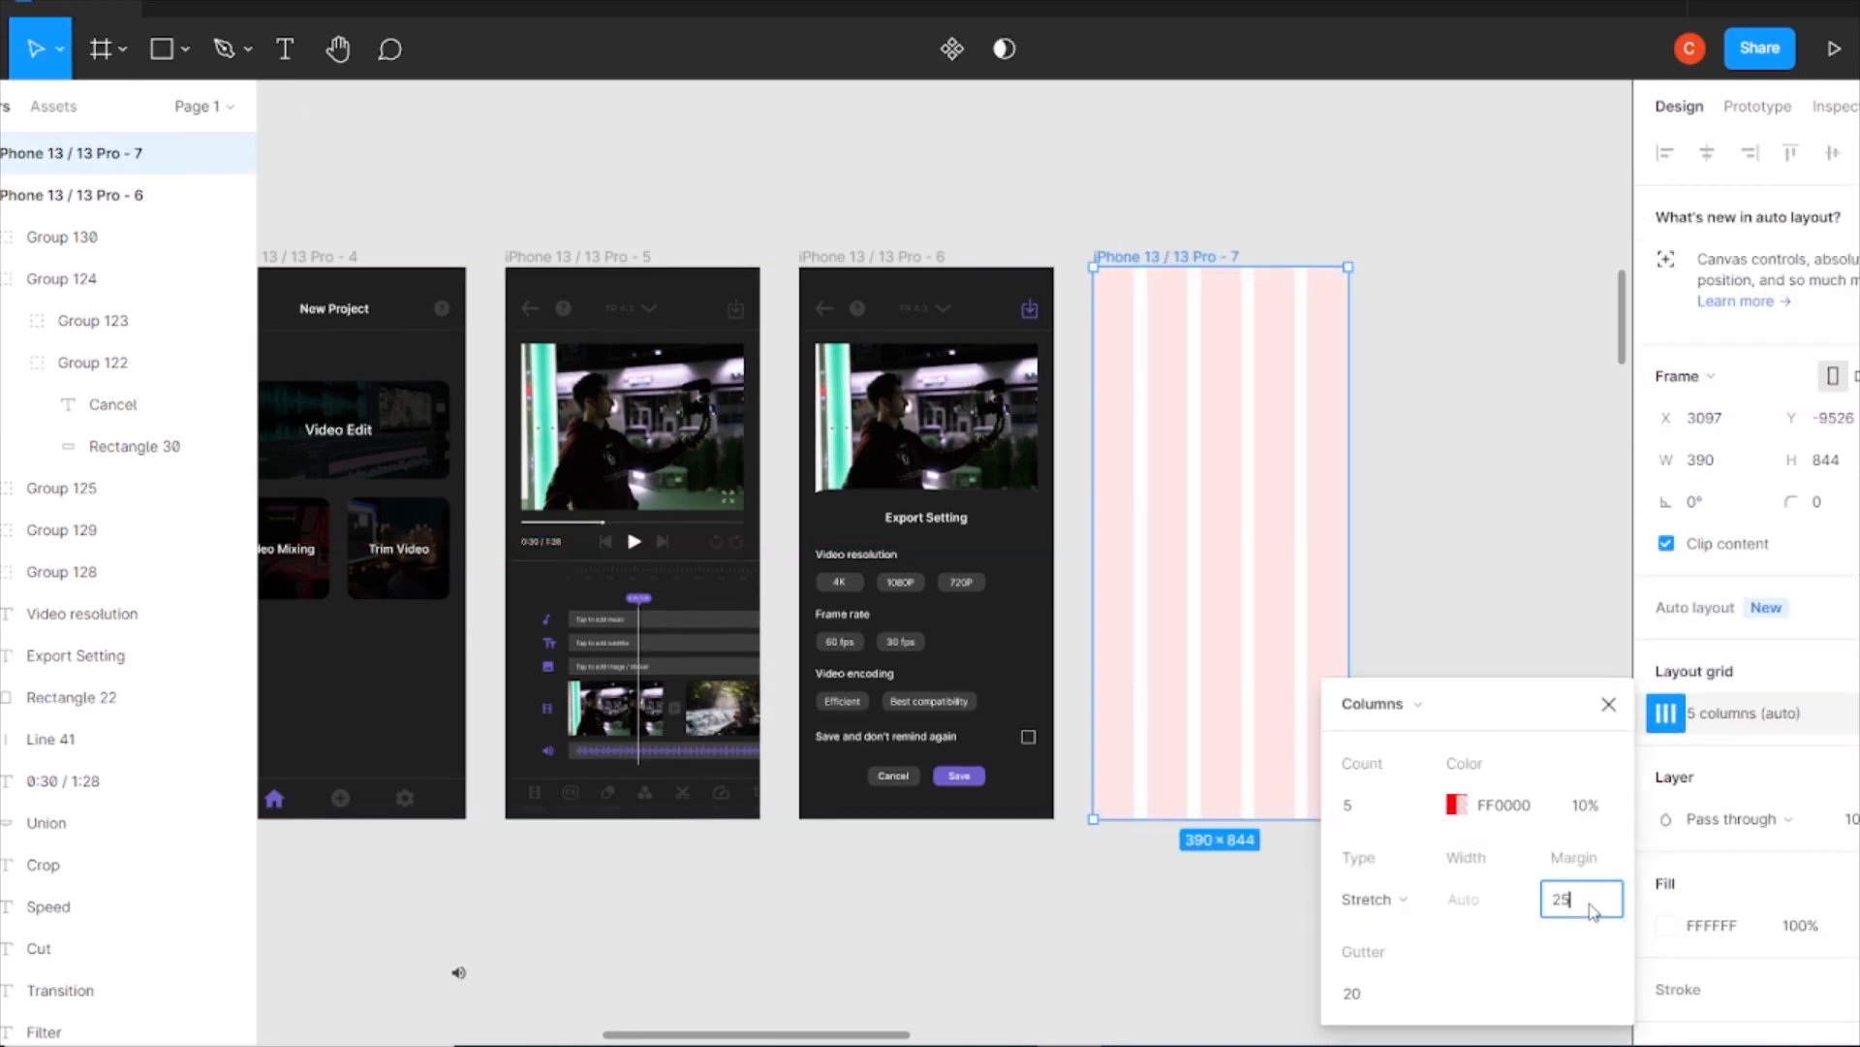
pyautogui.press('Return')
# Add a second layout grid of rows with a margin of 35 to the new frame.
pyautogui.click(1846, 670)
pyautogui.click(1667, 715)
pyautogui.click(1356, 706)
pyautogui.click(1395, 776)
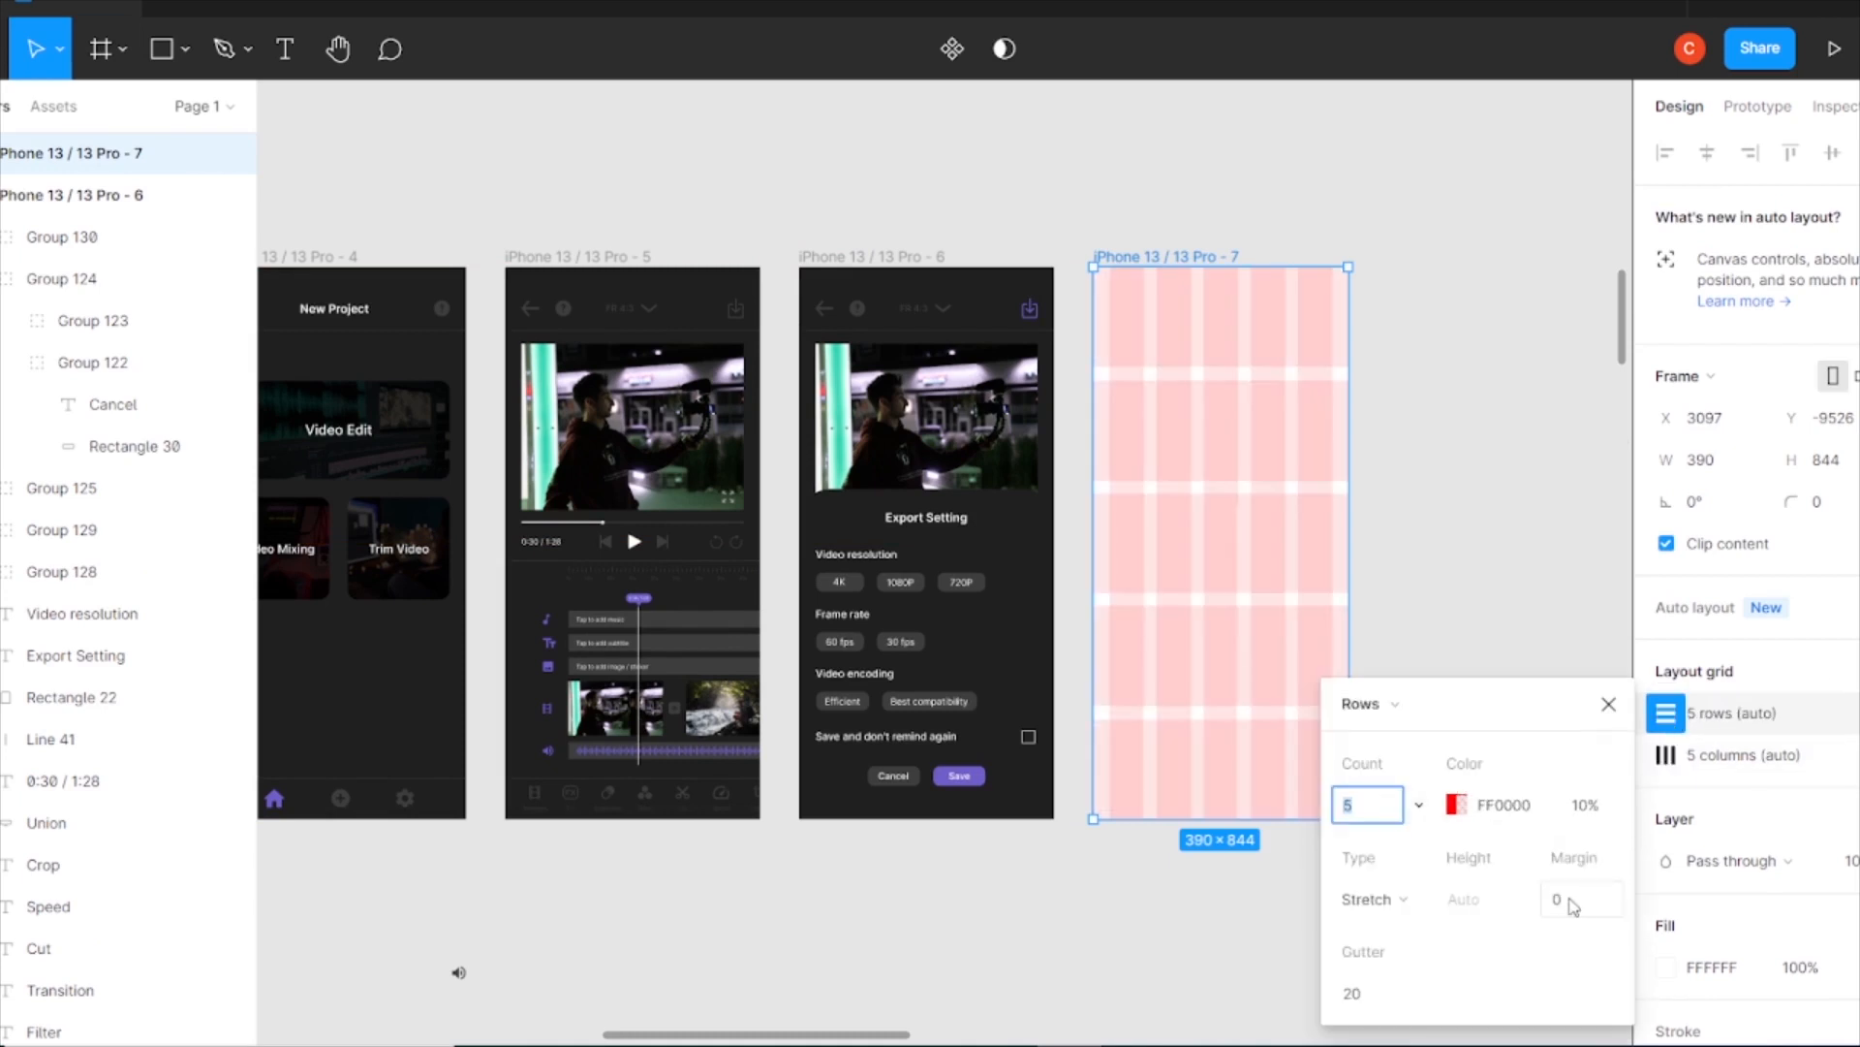
pyautogui.click(1570, 899)
pyautogui.write('35')
pyautogui.press('Return')
pyautogui.click(1608, 704)
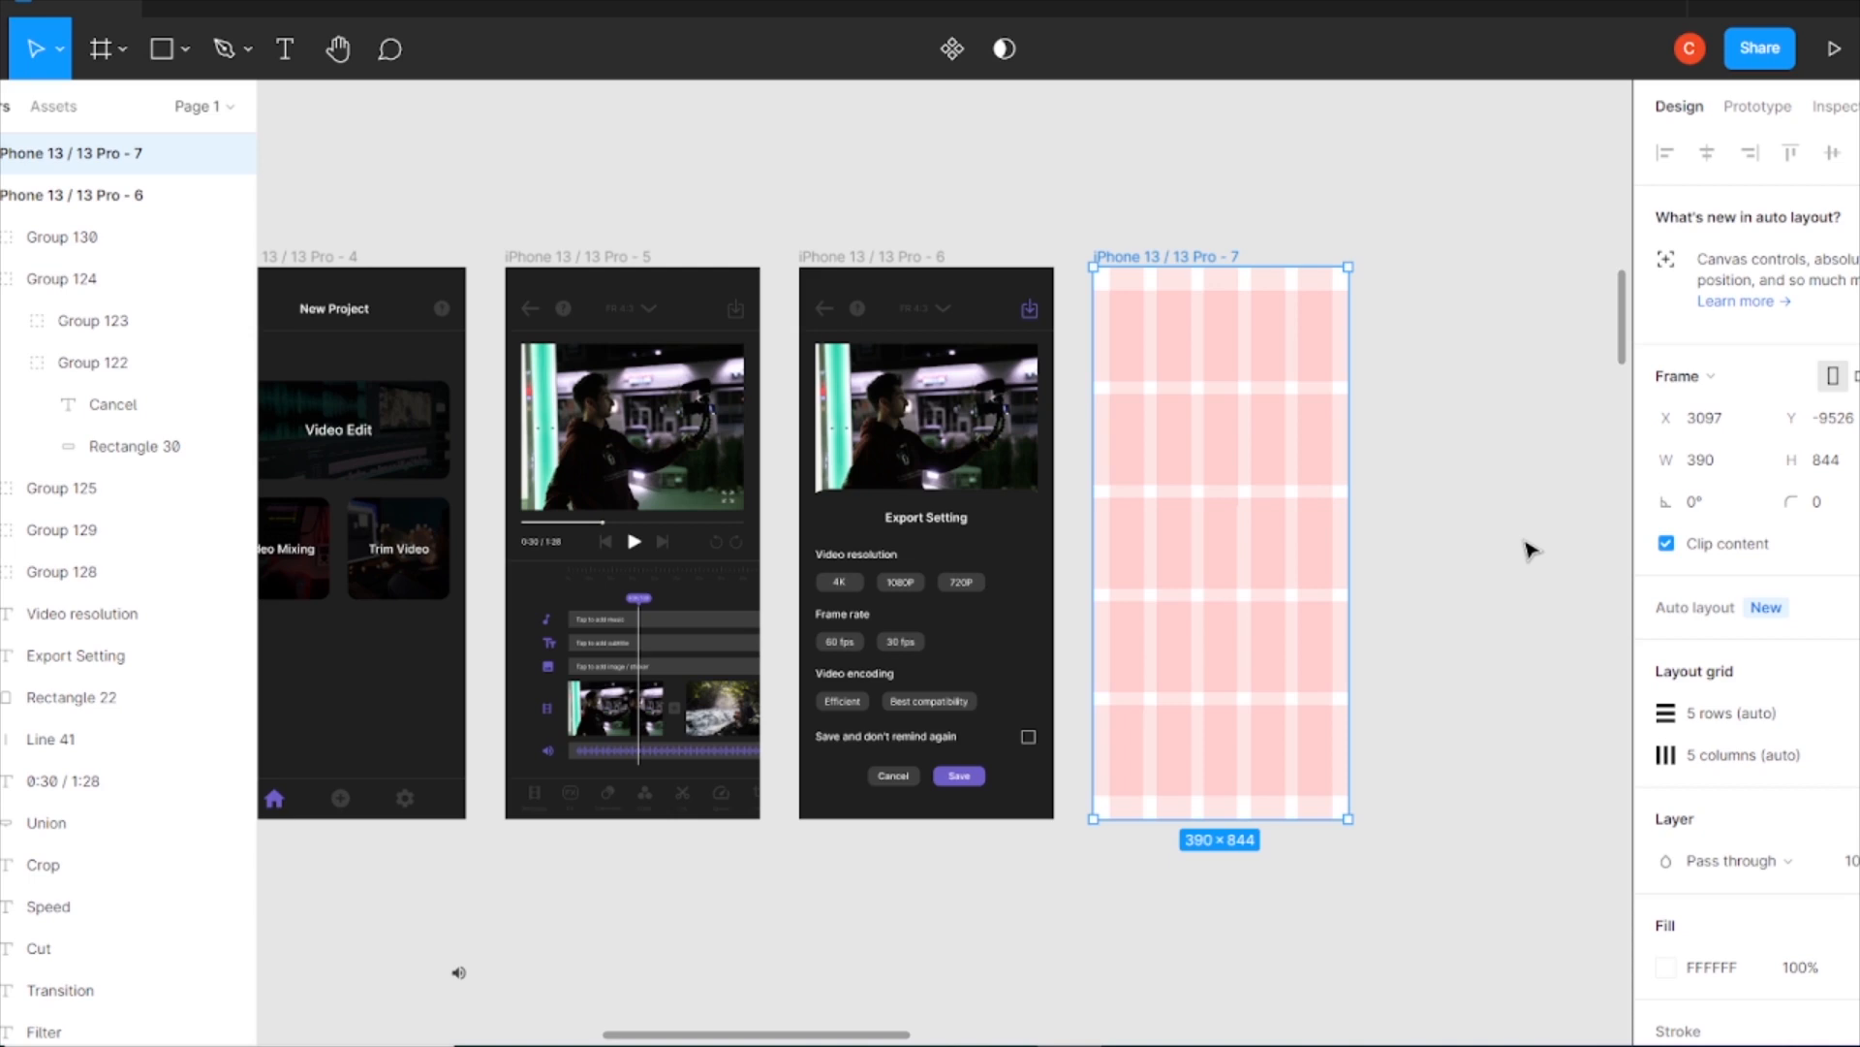
# Copy the back arrow and header divider line from the Export Setting frame into the same place on the new frame.
pyautogui.scroll(3, 1495, 473)
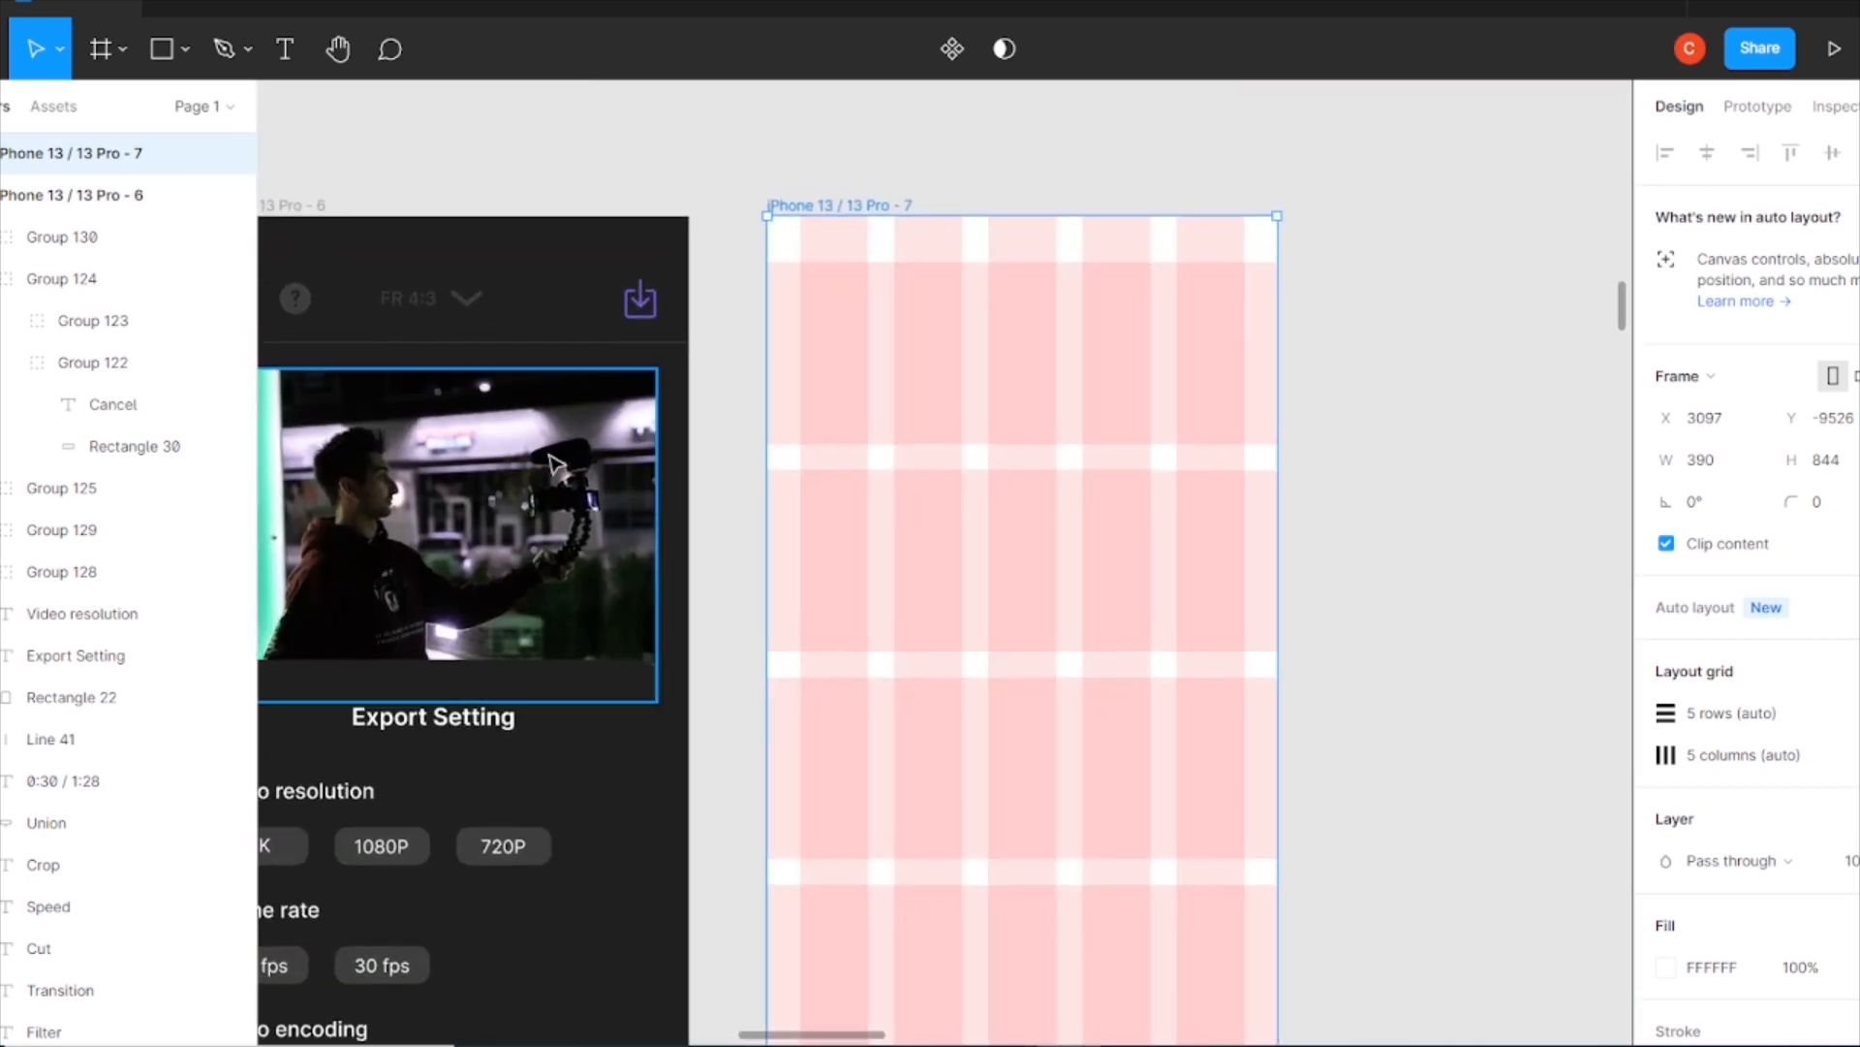
pyautogui.hscroll(-3, 746, 143)
pyautogui.click(436, 300)
pyautogui.keyDown('shift'); pyautogui.click(507, 342); pyautogui.keyUp('shift')
pyautogui.moveTo(436, 303); pyautogui.dragTo(998, 332)
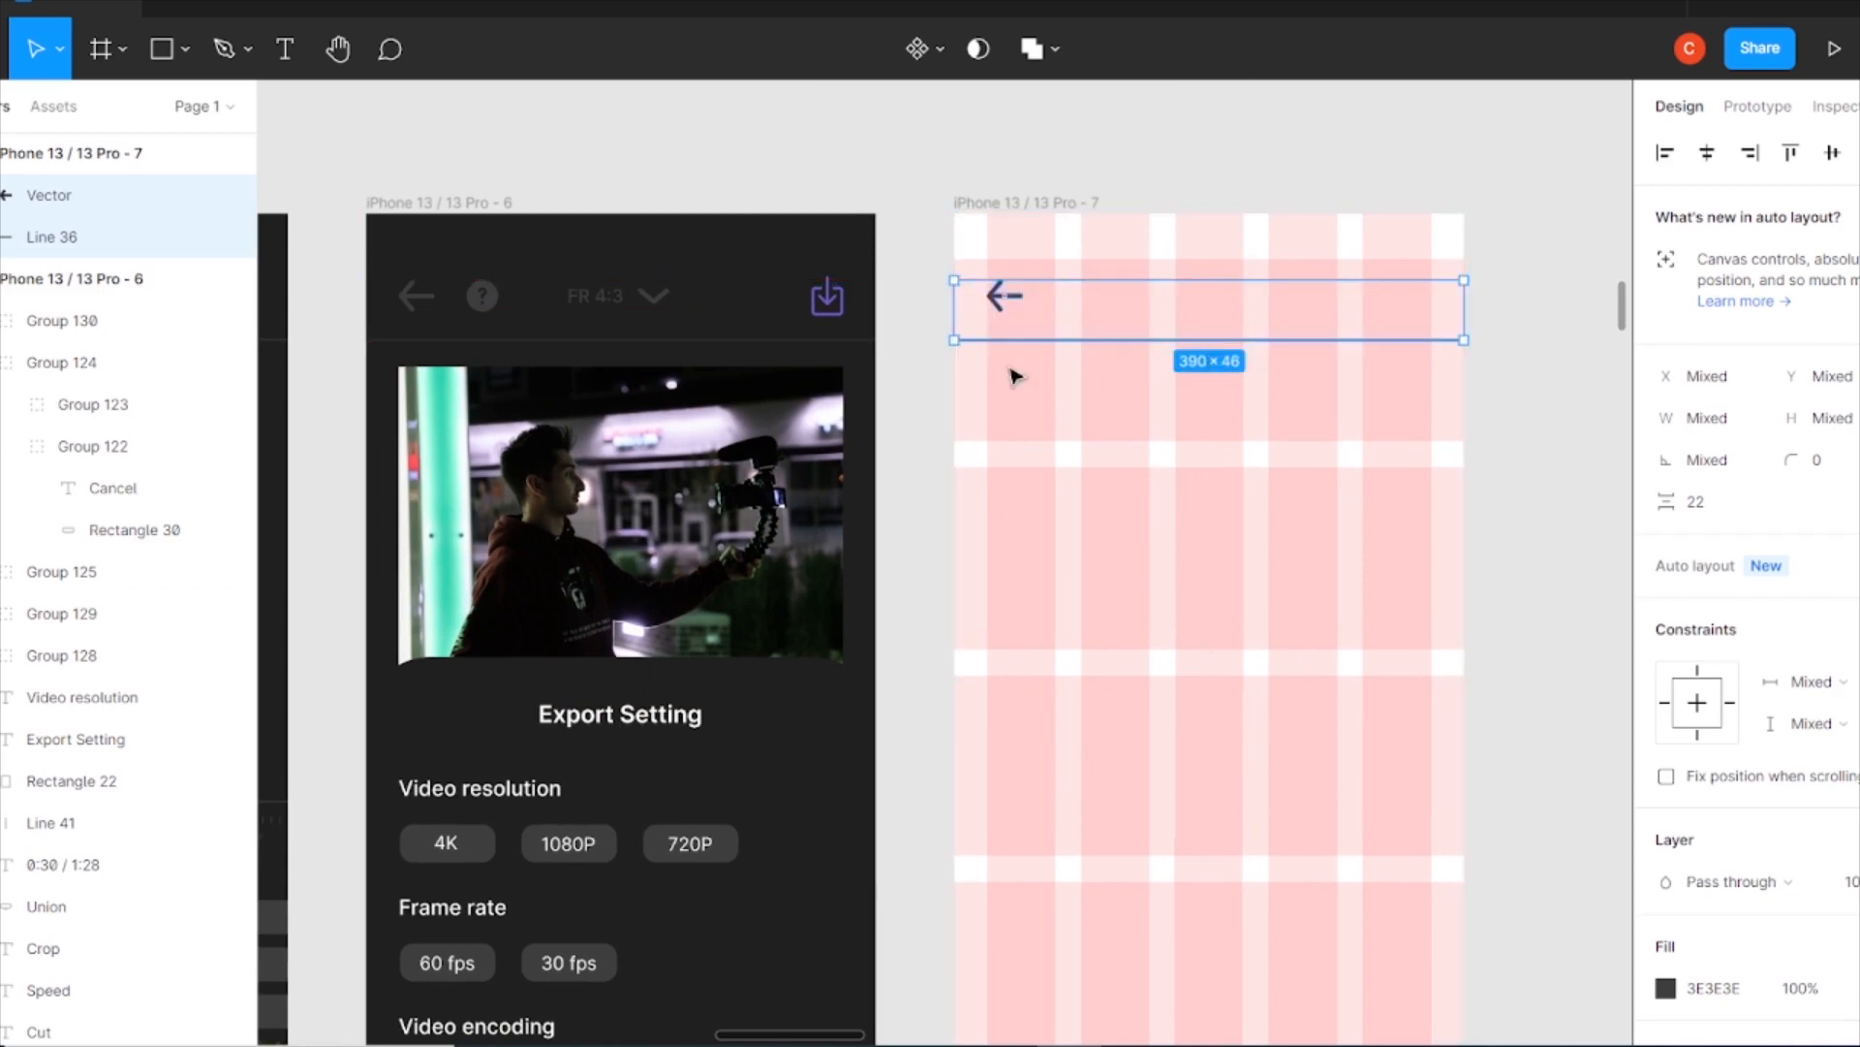
# Set the fill of the iPhone 13 / 13 Pro - 7 frame to 1F1F1F.
pyautogui.click(1034, 206)
pyautogui.click(1666, 606)
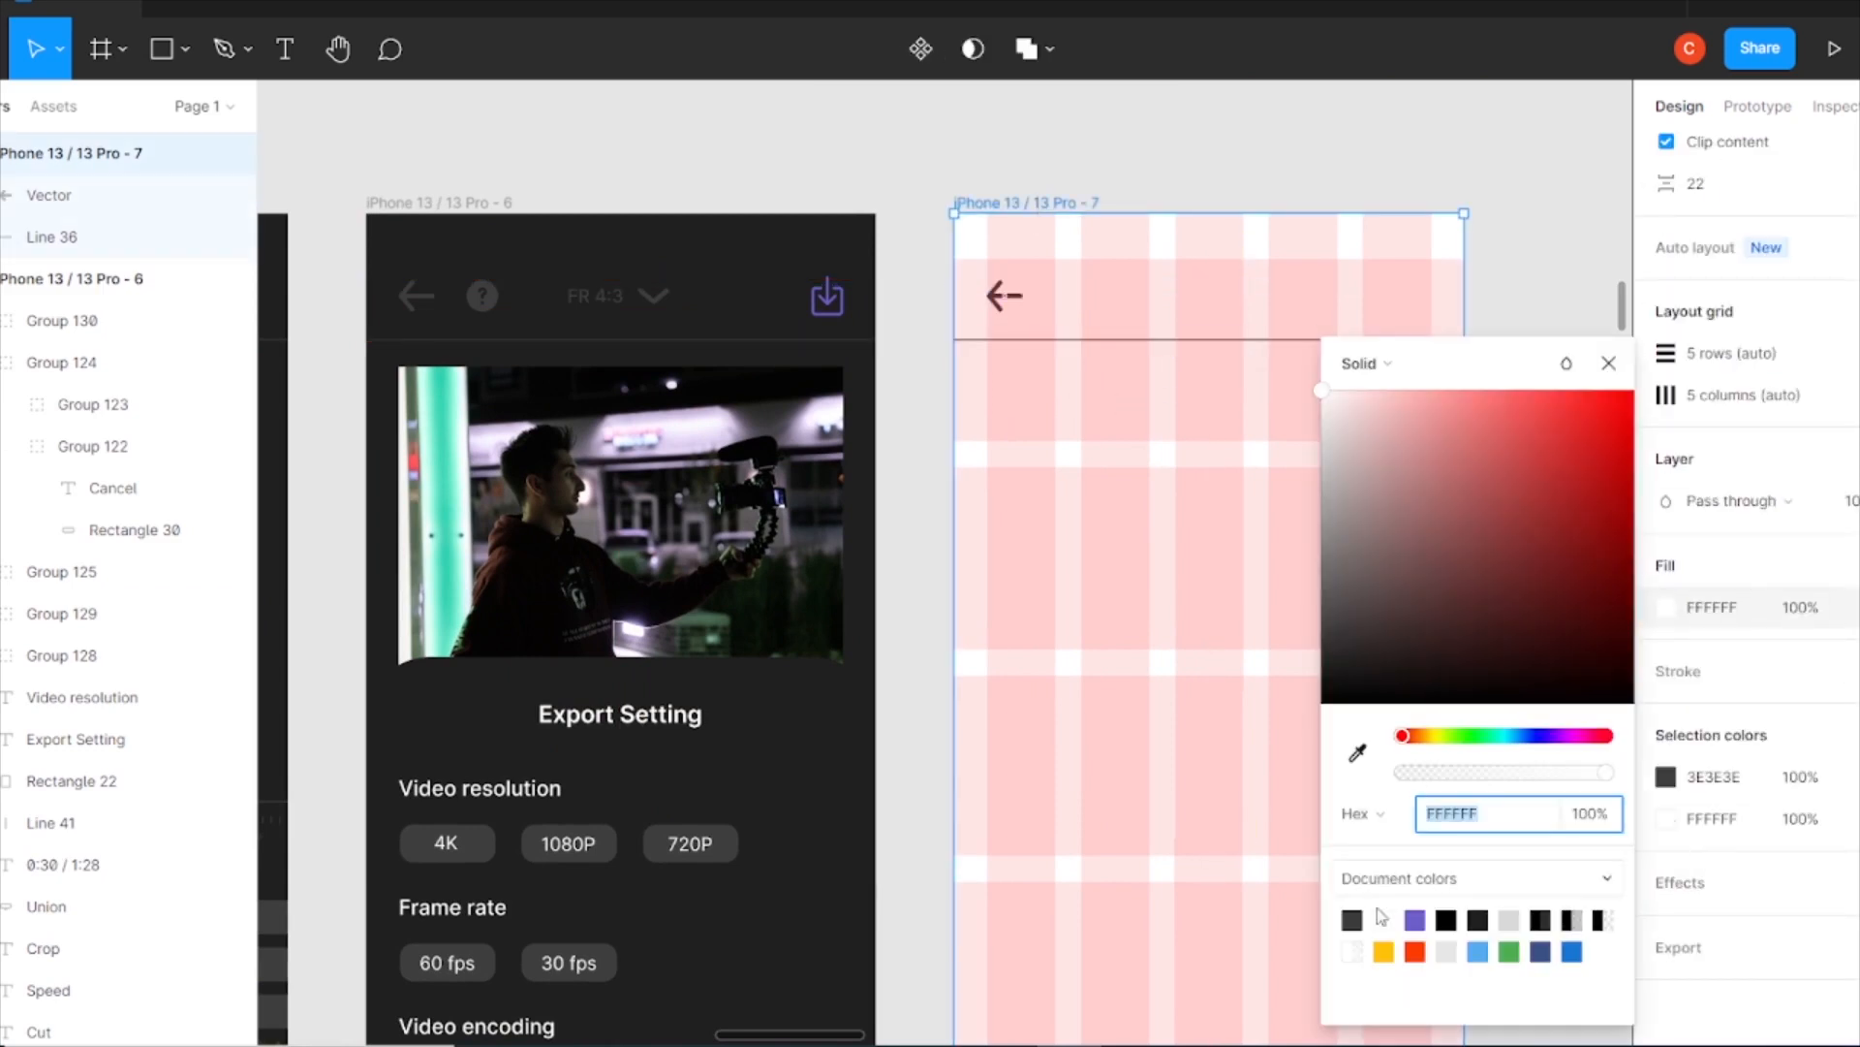
pyautogui.click(1352, 920)
pyautogui.click(1609, 363)
pyautogui.click(1665, 648)
pyautogui.write('1F1F1F')
pyautogui.press('Return')
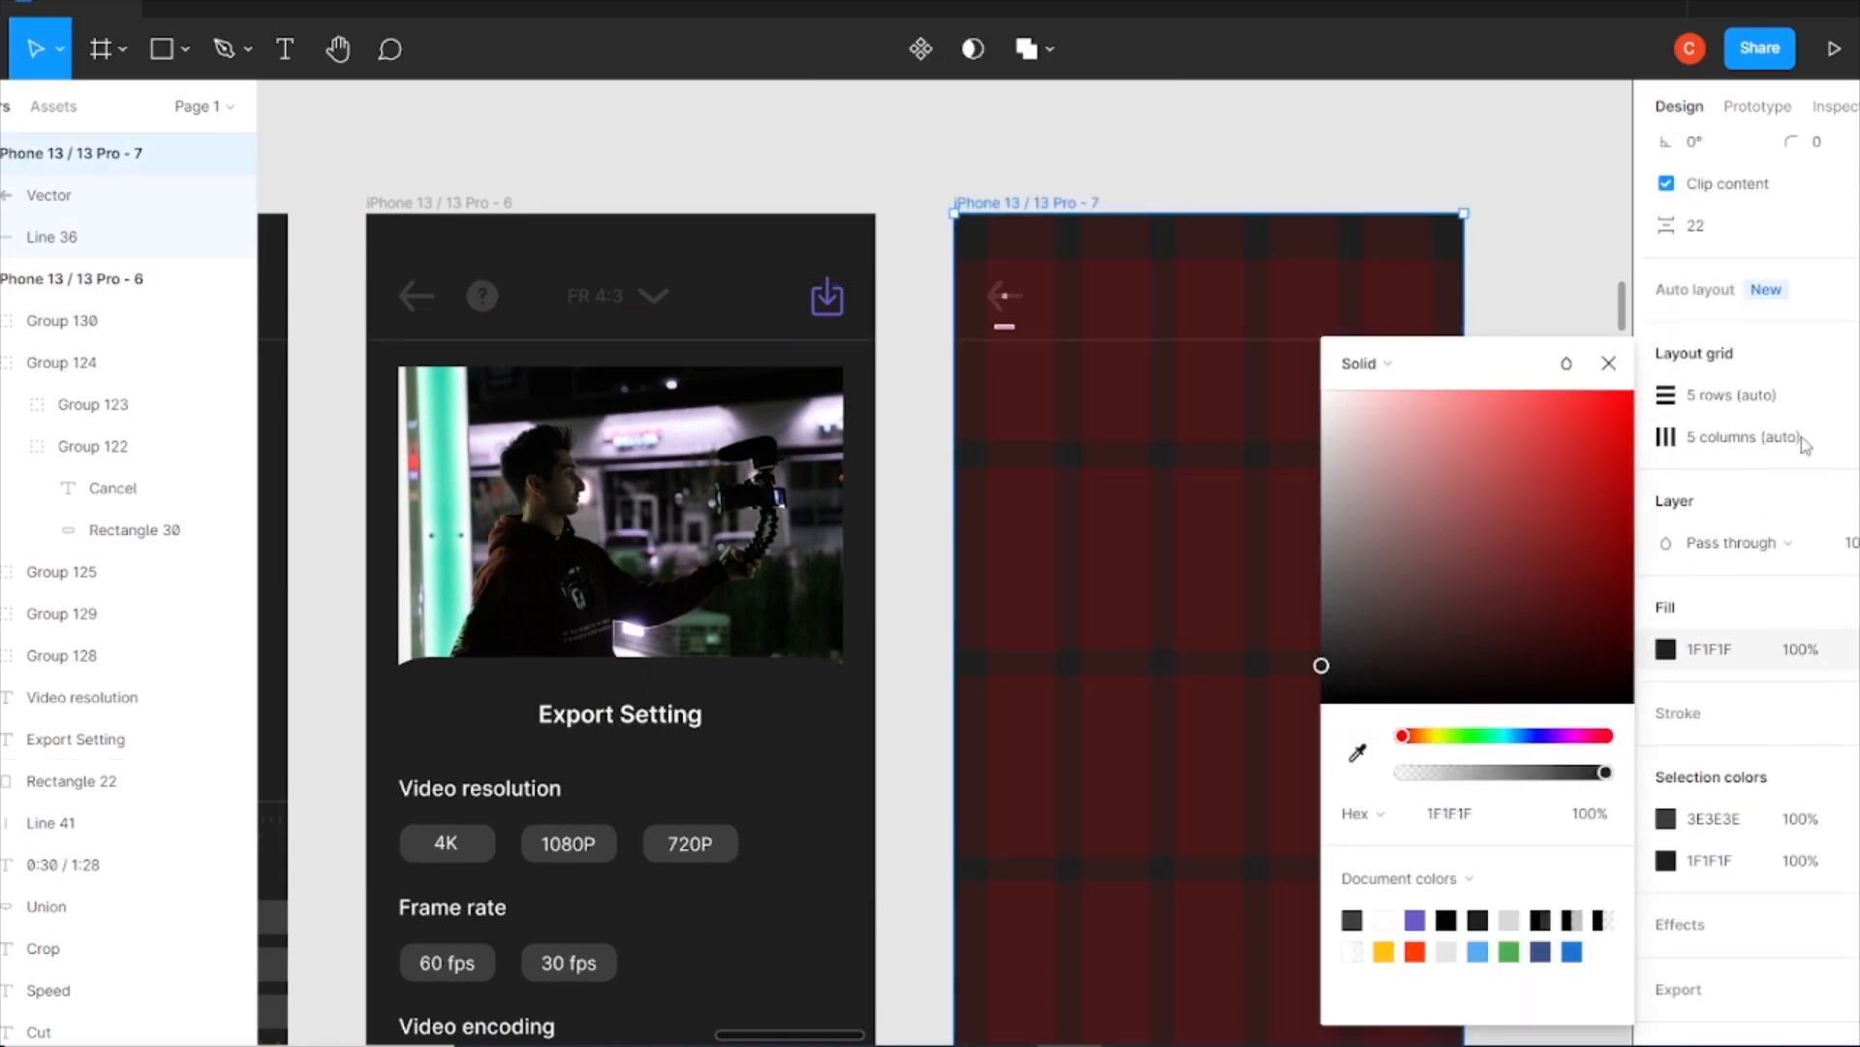
# Copy the New Project title into the header of the iPhone 13 / 13 Pro - 7 frame and change its text to "Settings".
pyautogui.press('Escape')
pyautogui.press('Escape')
pyautogui.press('-')
pyautogui.press('-')
pyautogui.click(531, 491)
pyautogui.moveTo(531, 491); pyautogui.dragTo(998, 496)
pyautogui.hotkey('shift', '2')
pyautogui.hscroll(4, 1104, 427)
pyautogui.scroll(2, 1105, 426)
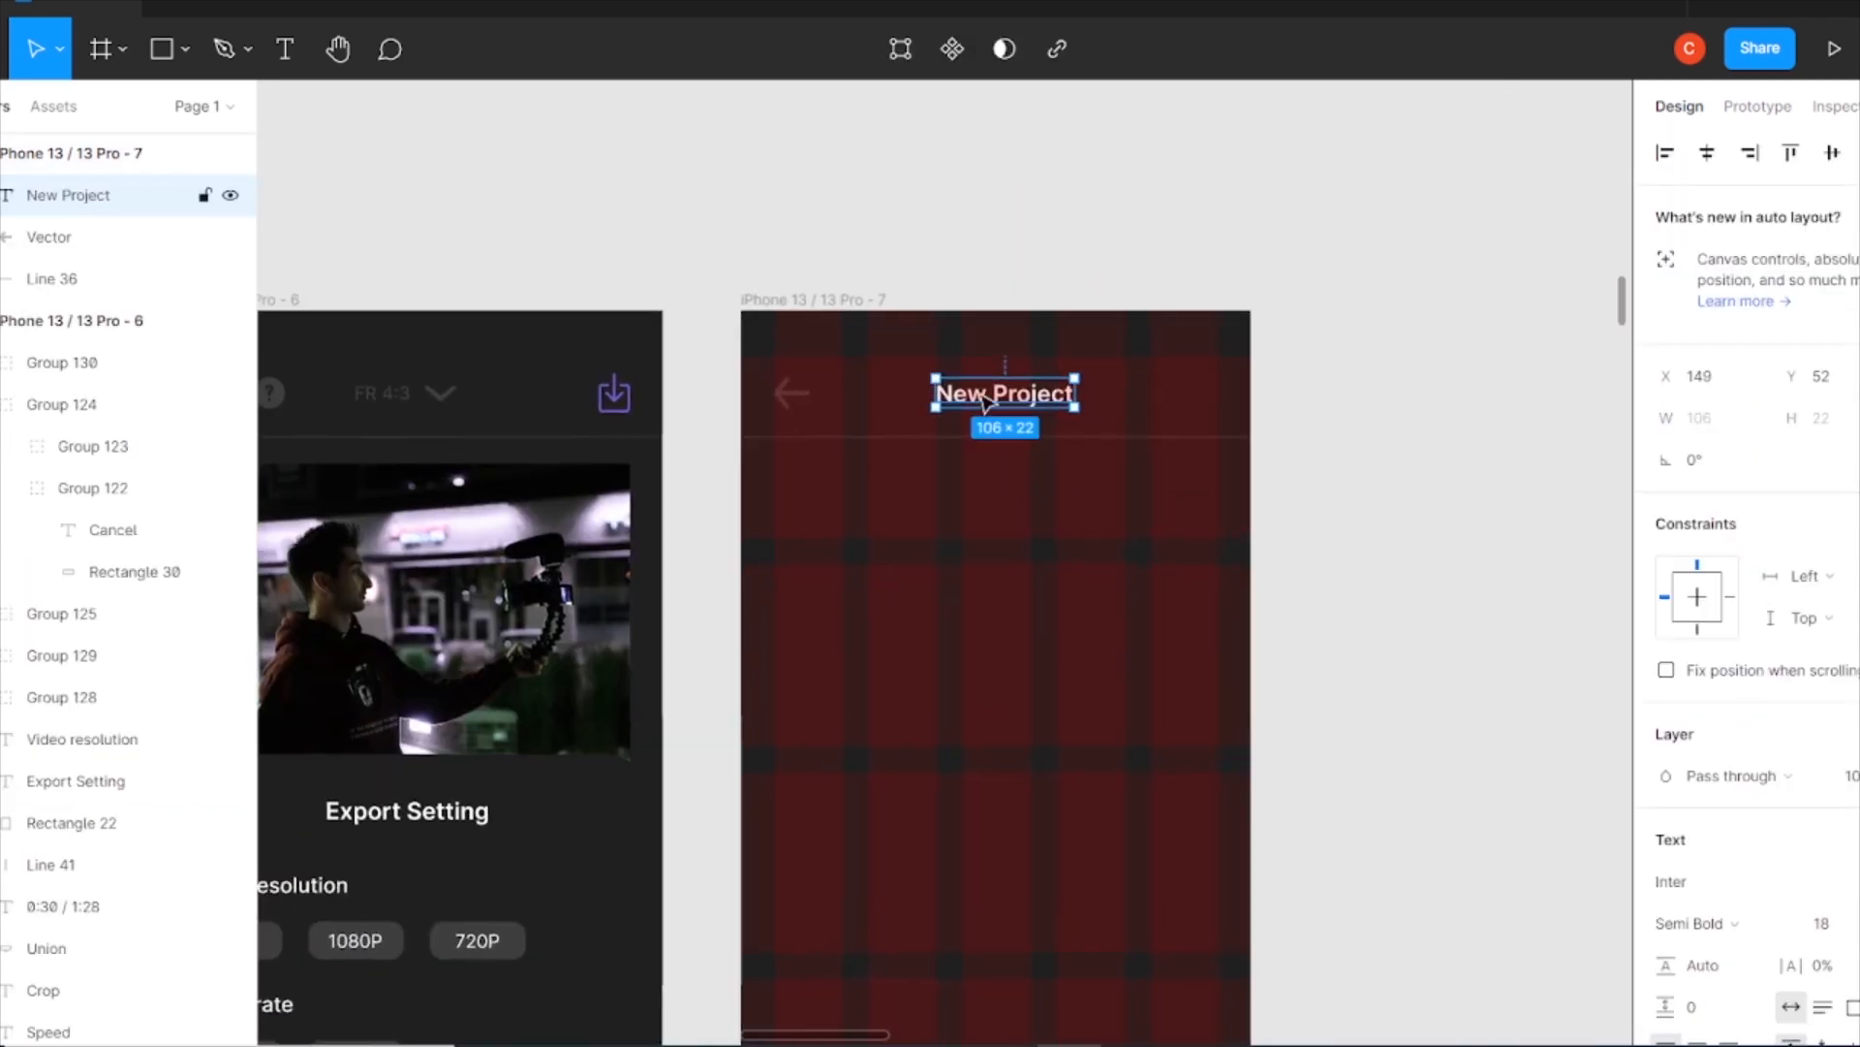
pyautogui.write('Settings')
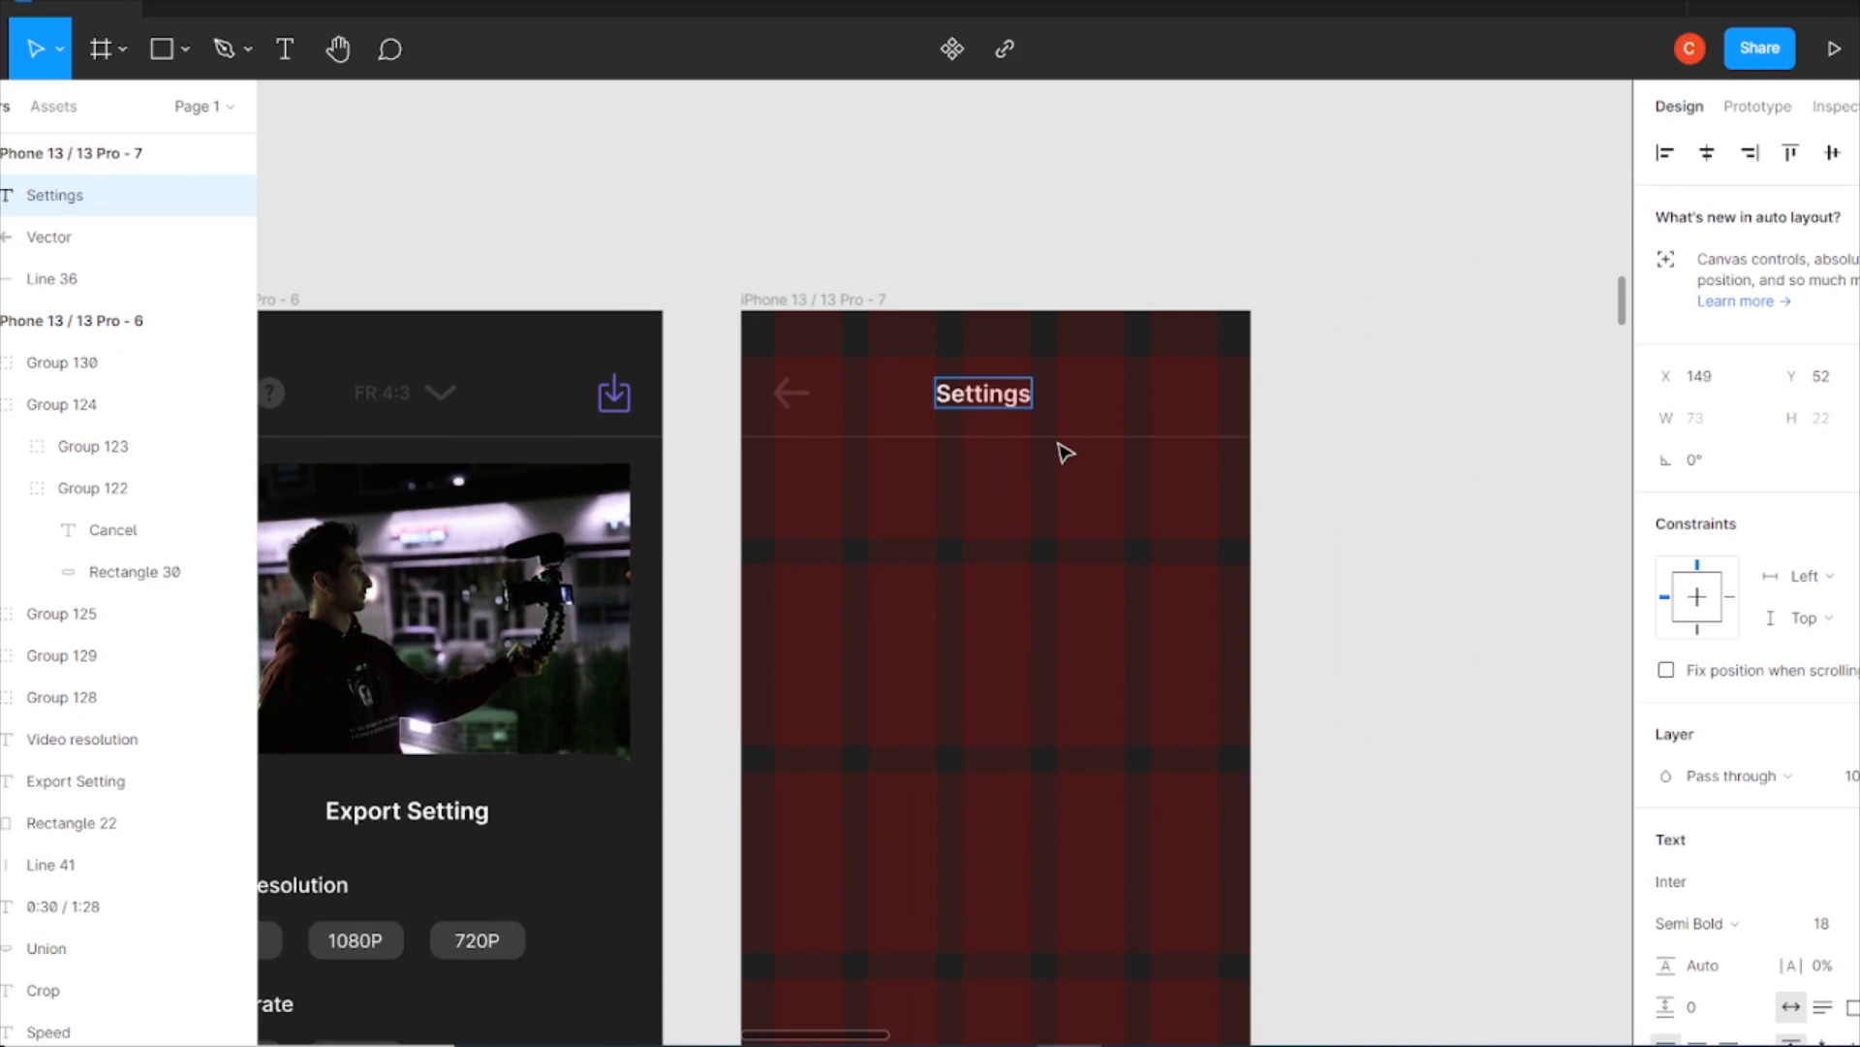
# Centre the Settings title horizontally in the frame's header.
pyautogui.scroll(5, 892, 734)
pyautogui.hscroll(3, 986, 470)
pyautogui.scroll(2, 986, 470)
pyautogui.moveTo(882, 415); pyautogui.dragTo(926, 412)
pyautogui.click(1705, 155)
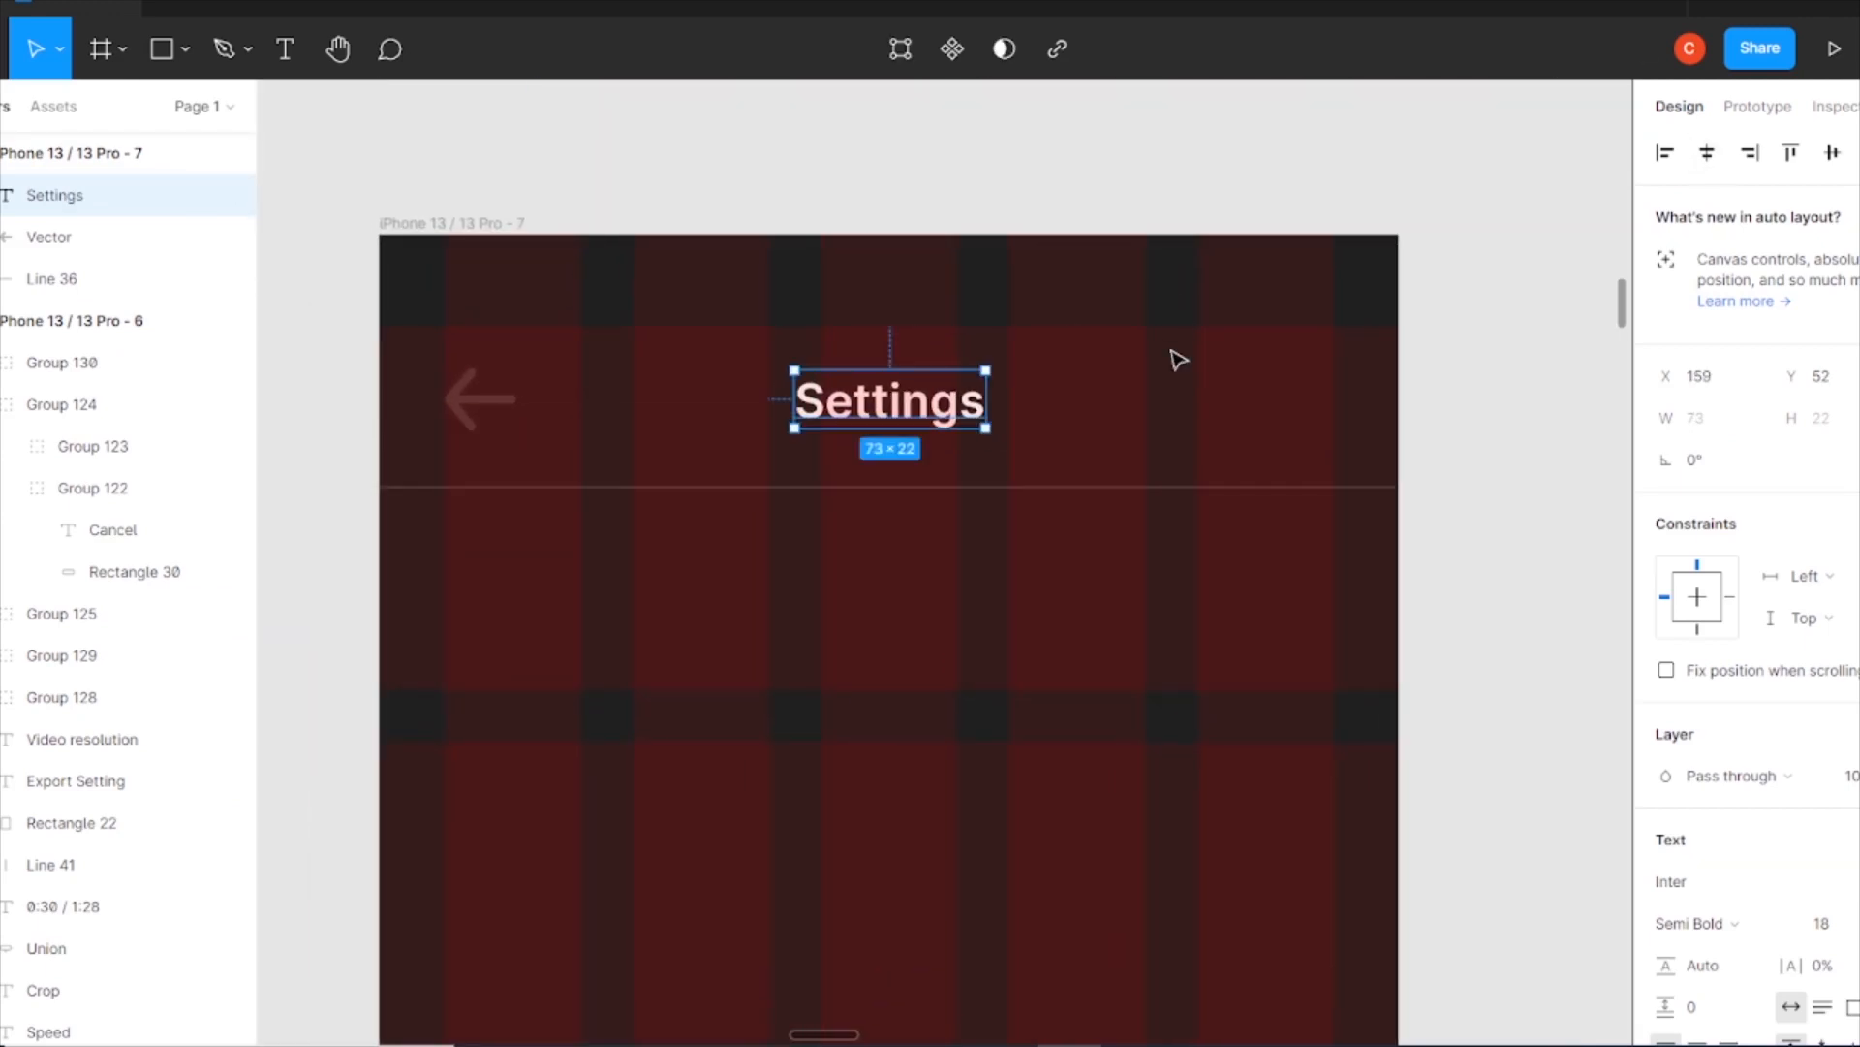
pyautogui.click(993, 581)
# Recolour the plus icon in the New Project frame's bottom navigation with the purple document colour.
pyautogui.scroll(-5, 1357, 775)
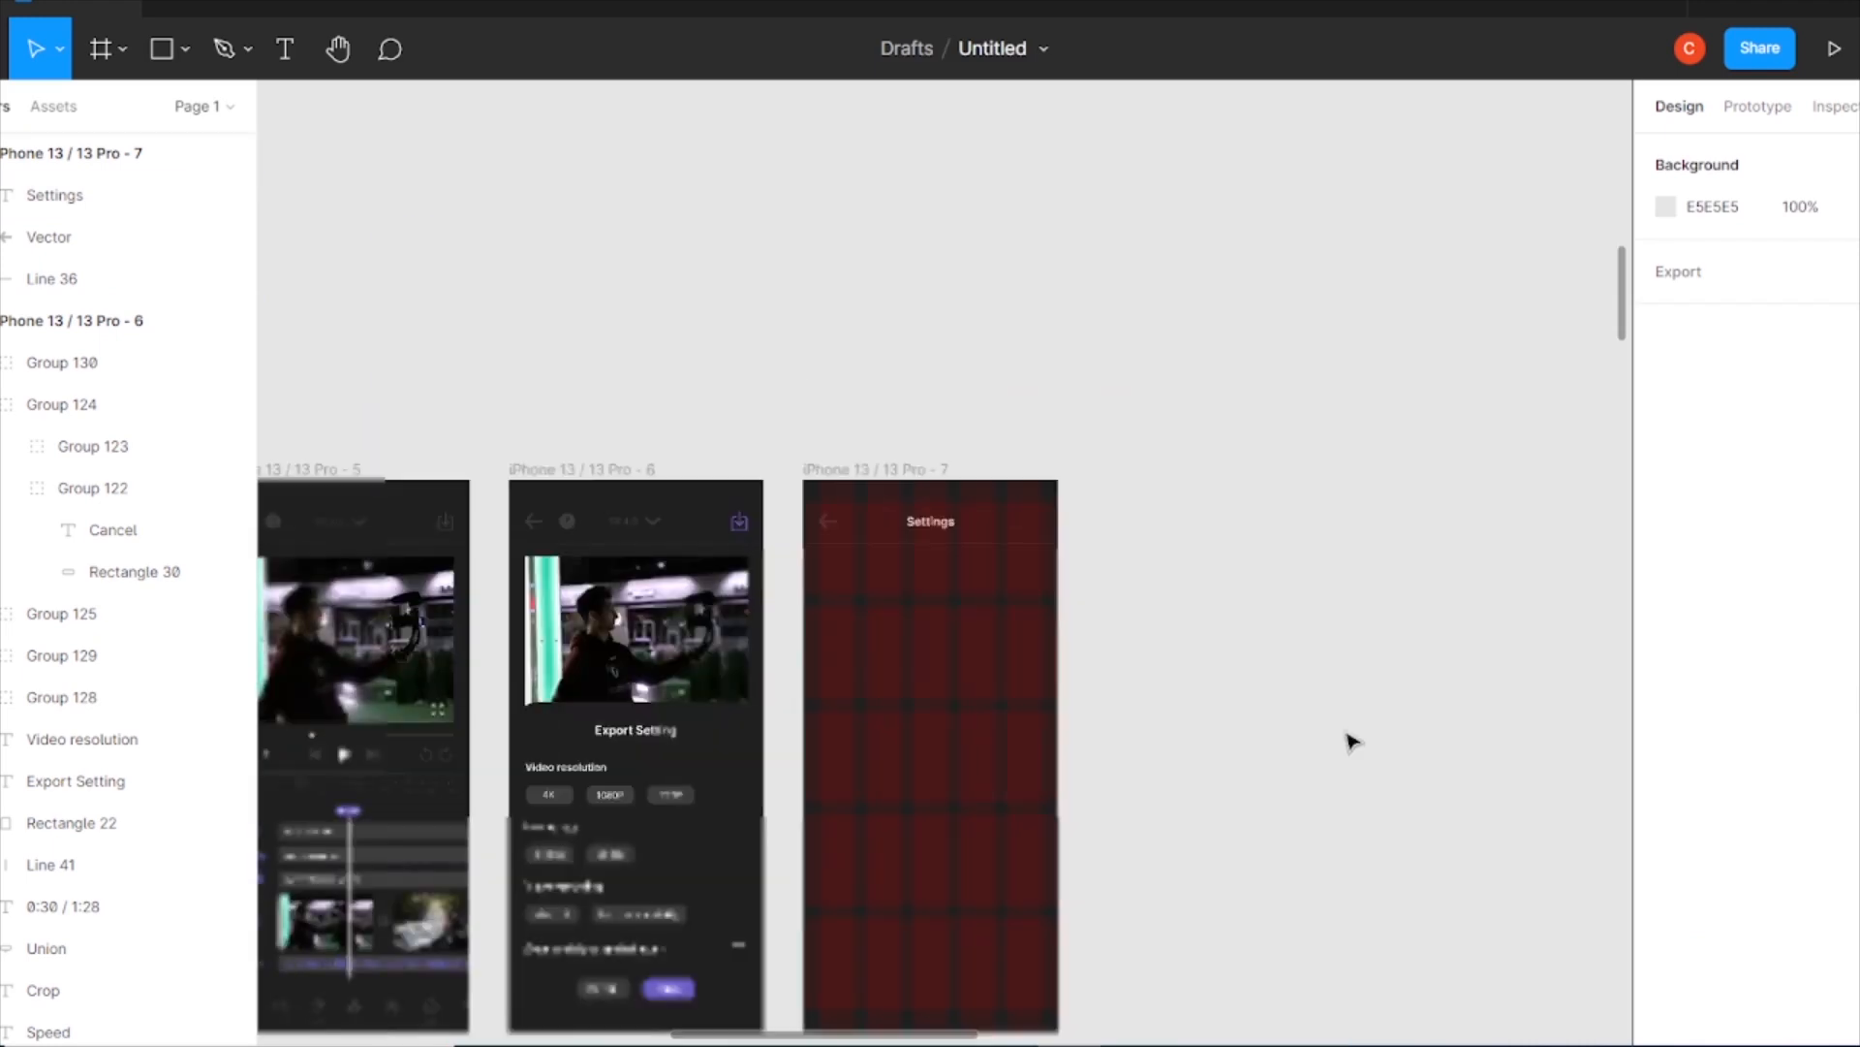
pyautogui.scroll(-2, 1121, 718)
pyautogui.hscroll(-6, 1121, 718)
pyautogui.click(729, 772)
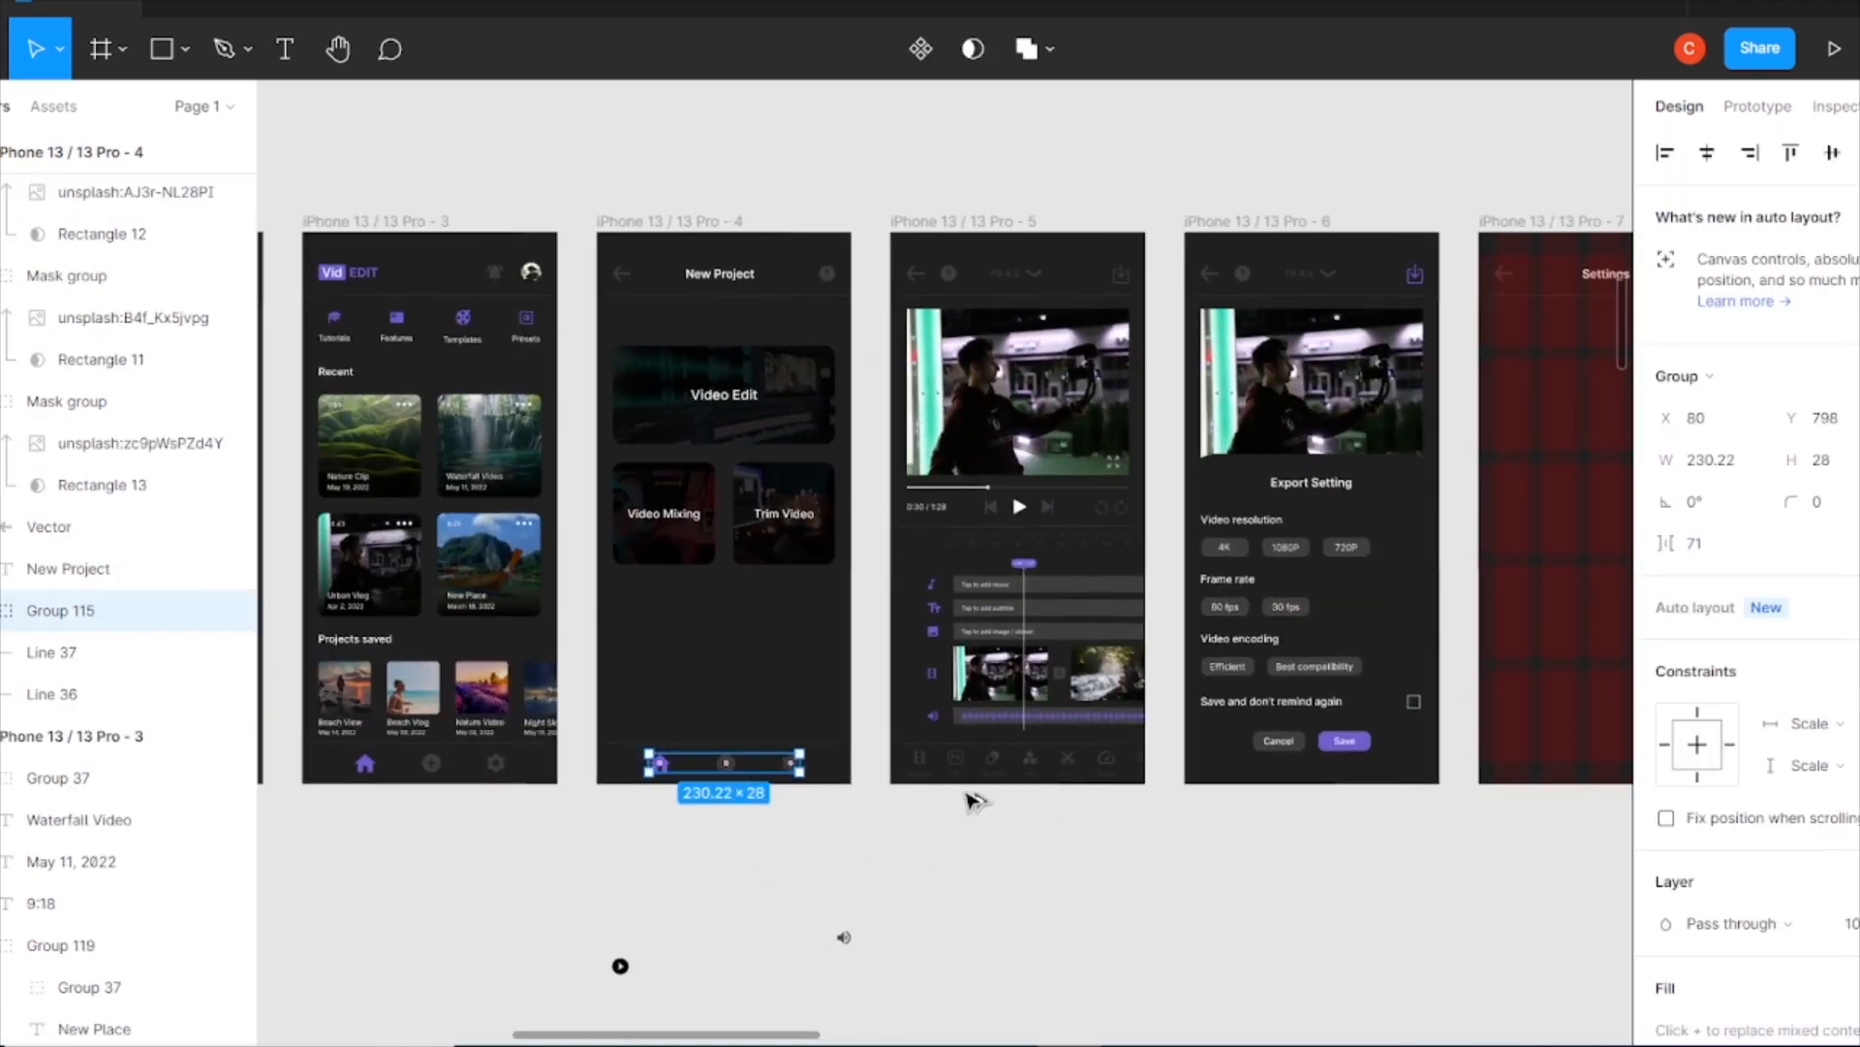
pyautogui.click(787, 817)
pyautogui.scroll(3, 723, 669)
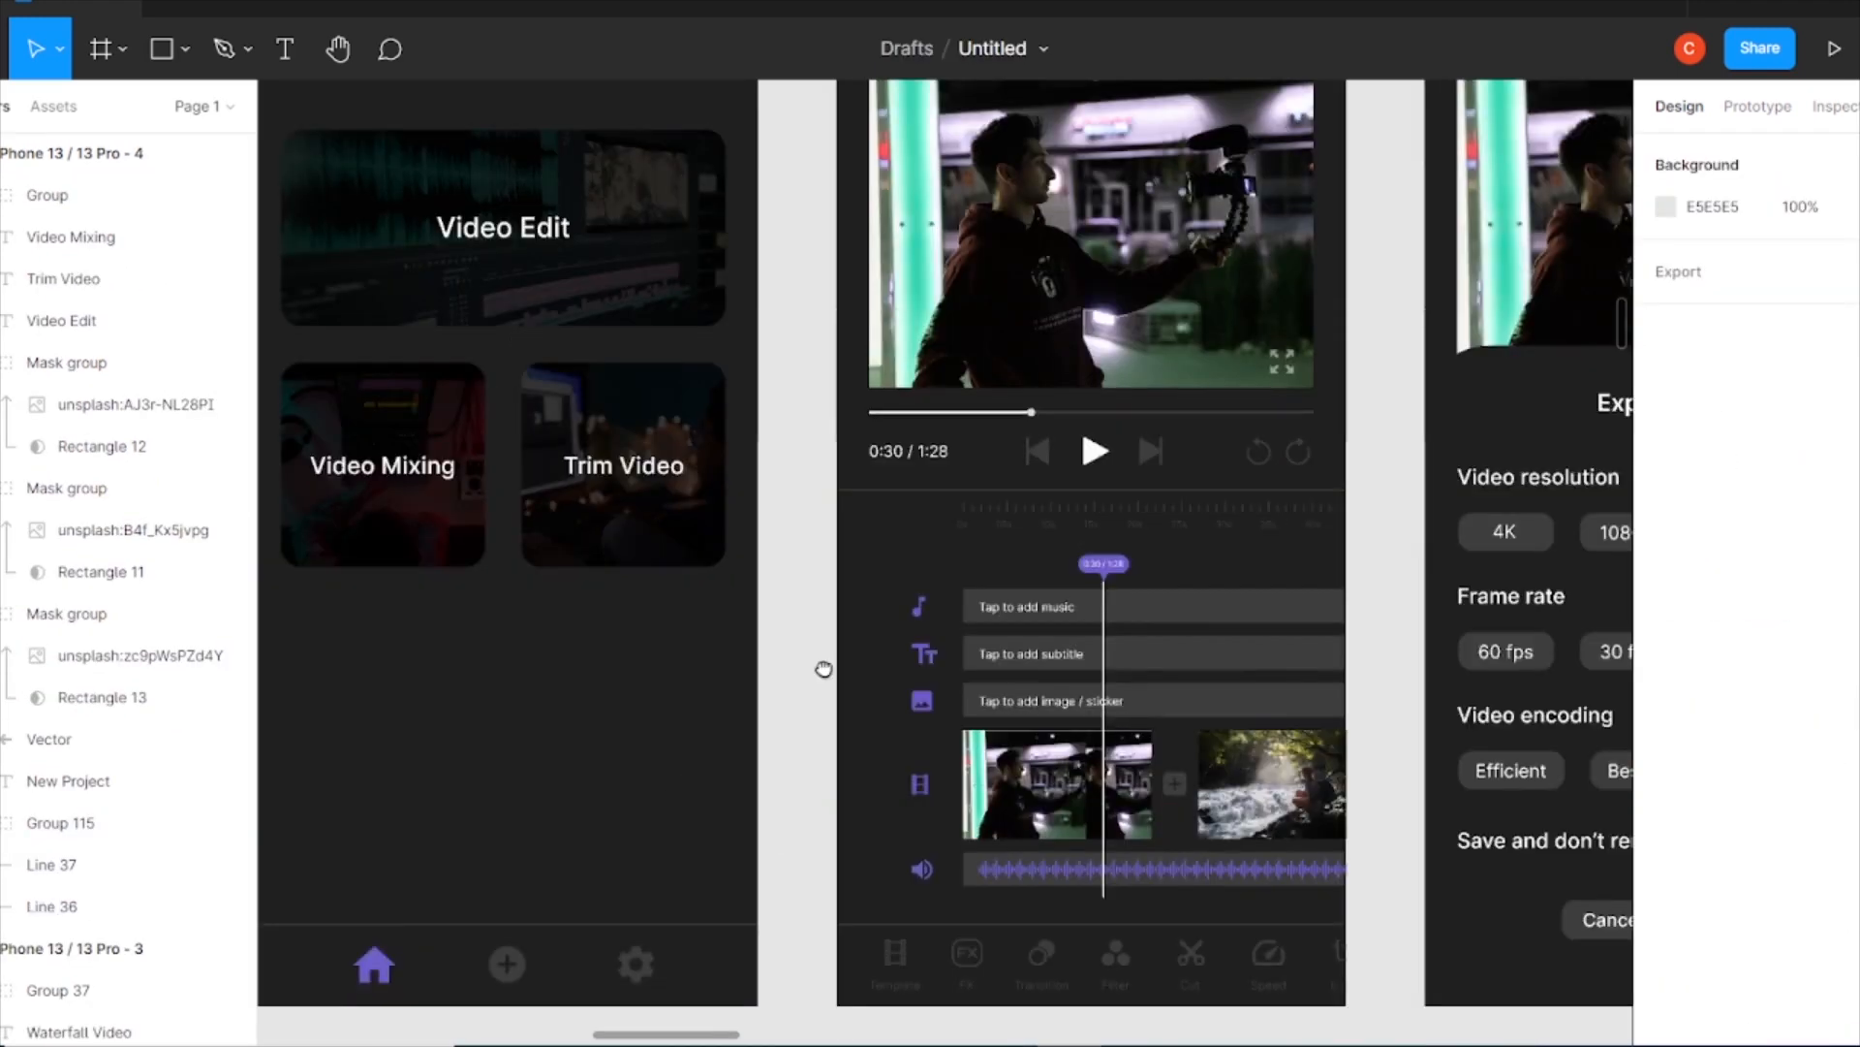
pyautogui.scroll(-2, 729, 855)
pyautogui.click(729, 855)
pyautogui.doubleClick(729, 855)
pyautogui.click(1665, 839)
pyautogui.click(1415, 920)
# Recolour the home icon in the New Project frame's bottom navigation with the dark grey document colour.
pyautogui.click(596, 857)
pyautogui.click(1666, 839)
pyautogui.click(1352, 920)
pyautogui.click(1609, 363)
# Copy the bottom navigation icons and their divider line from the New Project frame into the Settings frame.
pyautogui.scroll(-2, 957, 804)
pyautogui.moveTo(818, 781); pyautogui.dragTo(1305, 742)
pyautogui.click(389, 793)
pyautogui.click(405, 718)
pyautogui.keyDown('shift'); pyautogui.click(388, 737); pyautogui.keyUp('shift')
pyautogui.click(1562, 480)
pyautogui.hotkey('ctrl', '=')
pyautogui.moveTo(1462, 671); pyautogui.dragTo(864, 643)
# Recolour the Settings frame's navigation icons, making the gear purple and the plus icon dark grey.
pyautogui.doubleClick(1126, 896)
pyautogui.click(1665, 840)
pyautogui.click(1415, 920)
pyautogui.click(998, 888)
pyautogui.click(1666, 840)
pyautogui.click(1352, 920)
pyautogui.click(1357, 547)
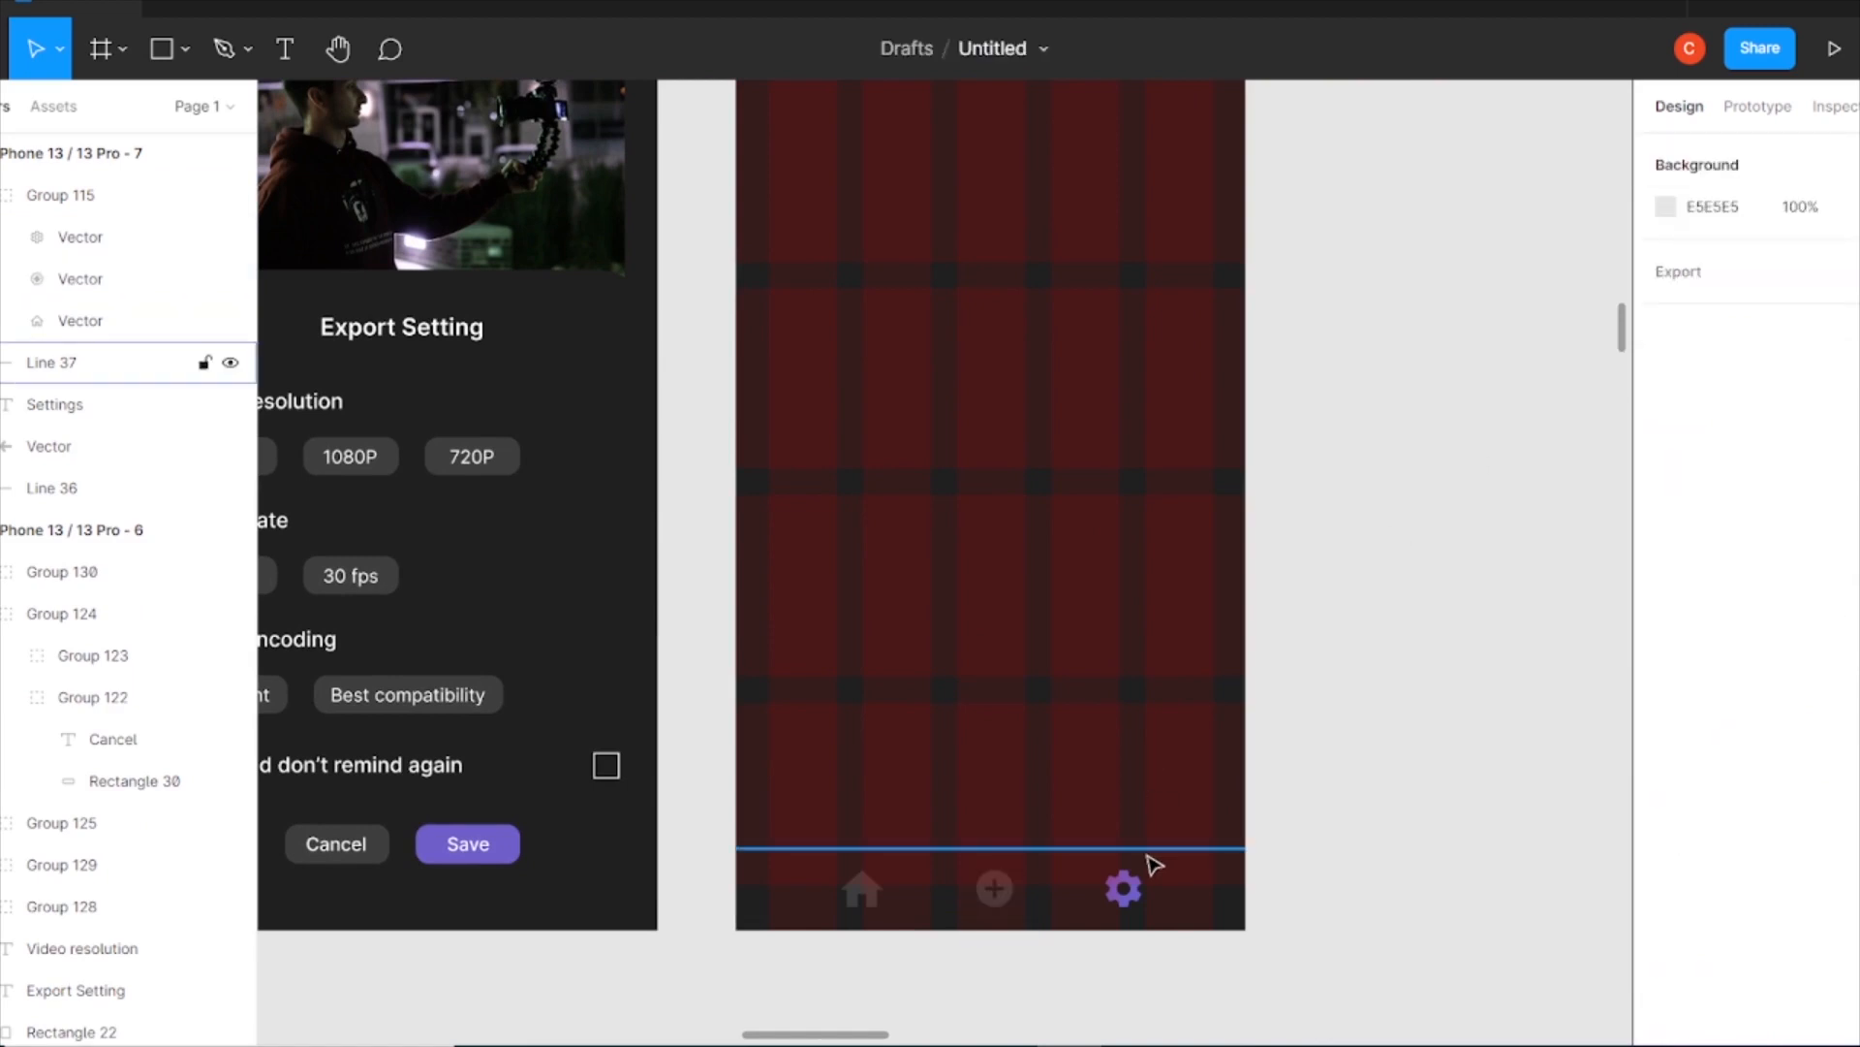
pyautogui.click(1124, 886)
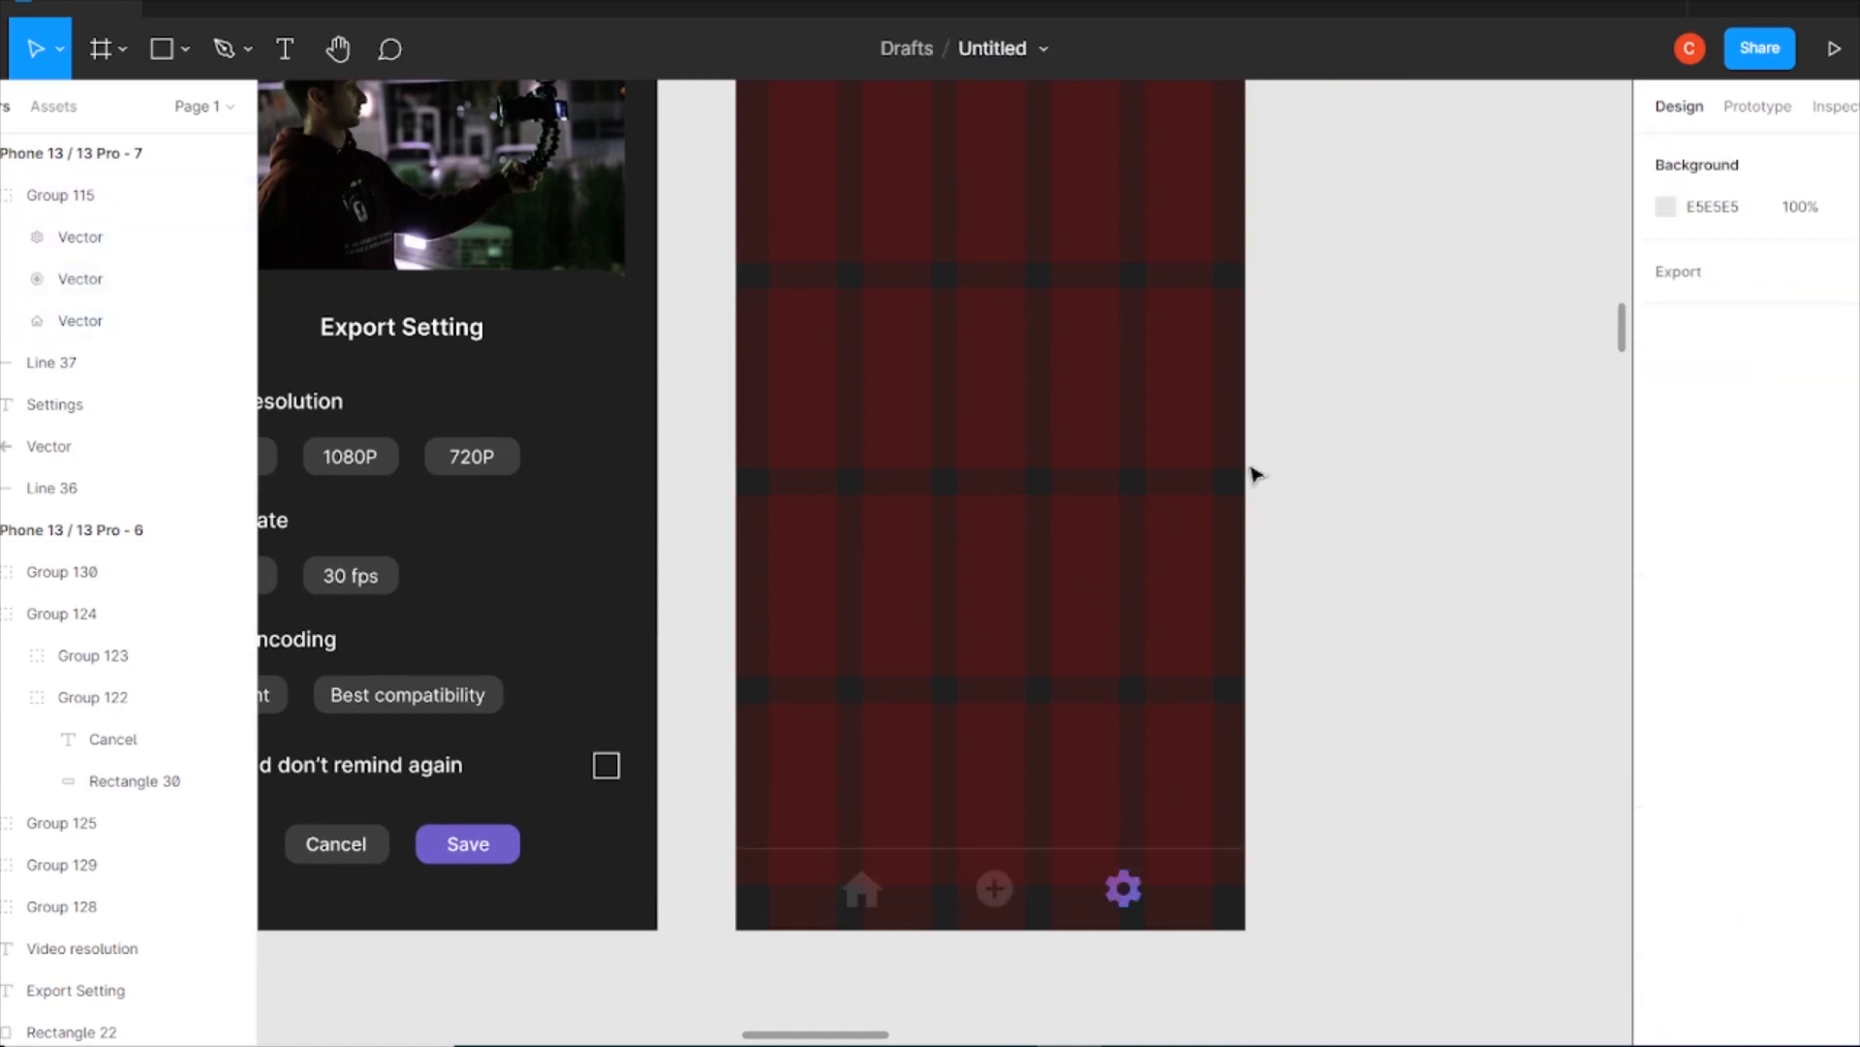
# Add the text "Free Up Storage" below the header of the Settings frame.
pyautogui.scroll(3, 926, 581)
pyautogui.press('t')
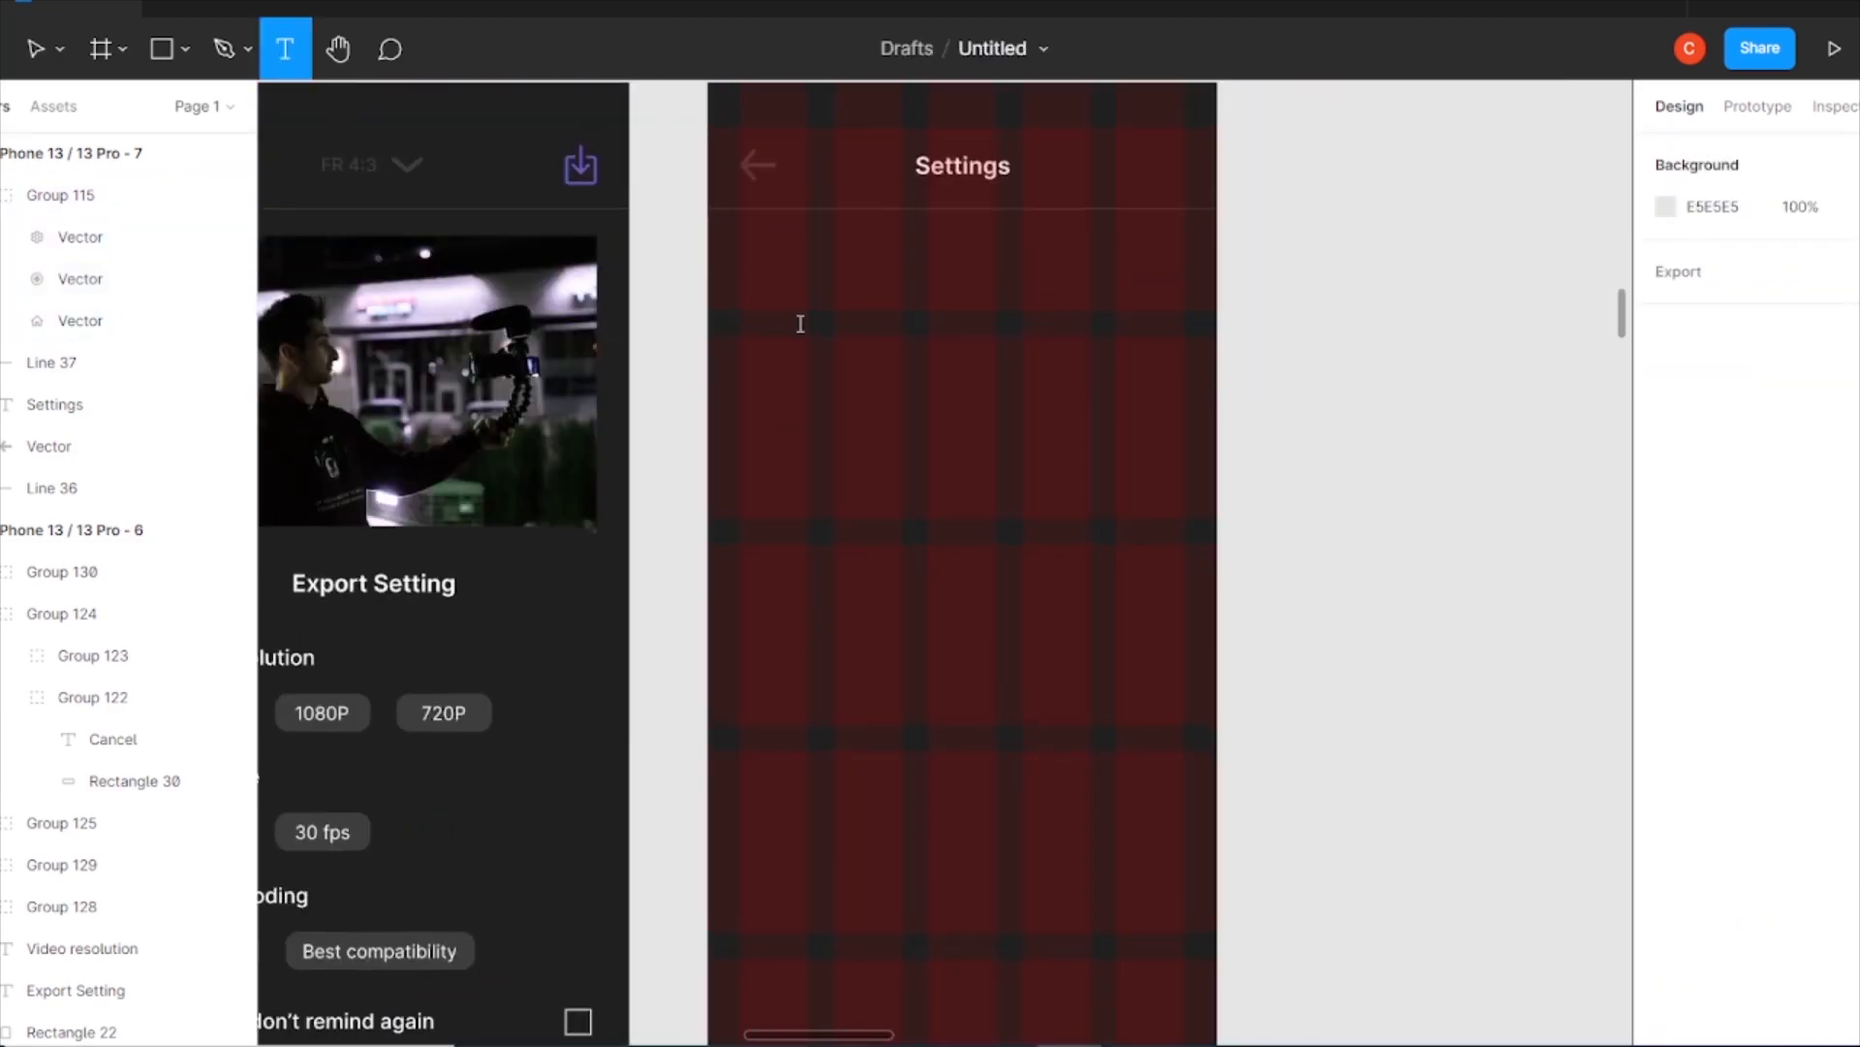
pyautogui.click(795, 323)
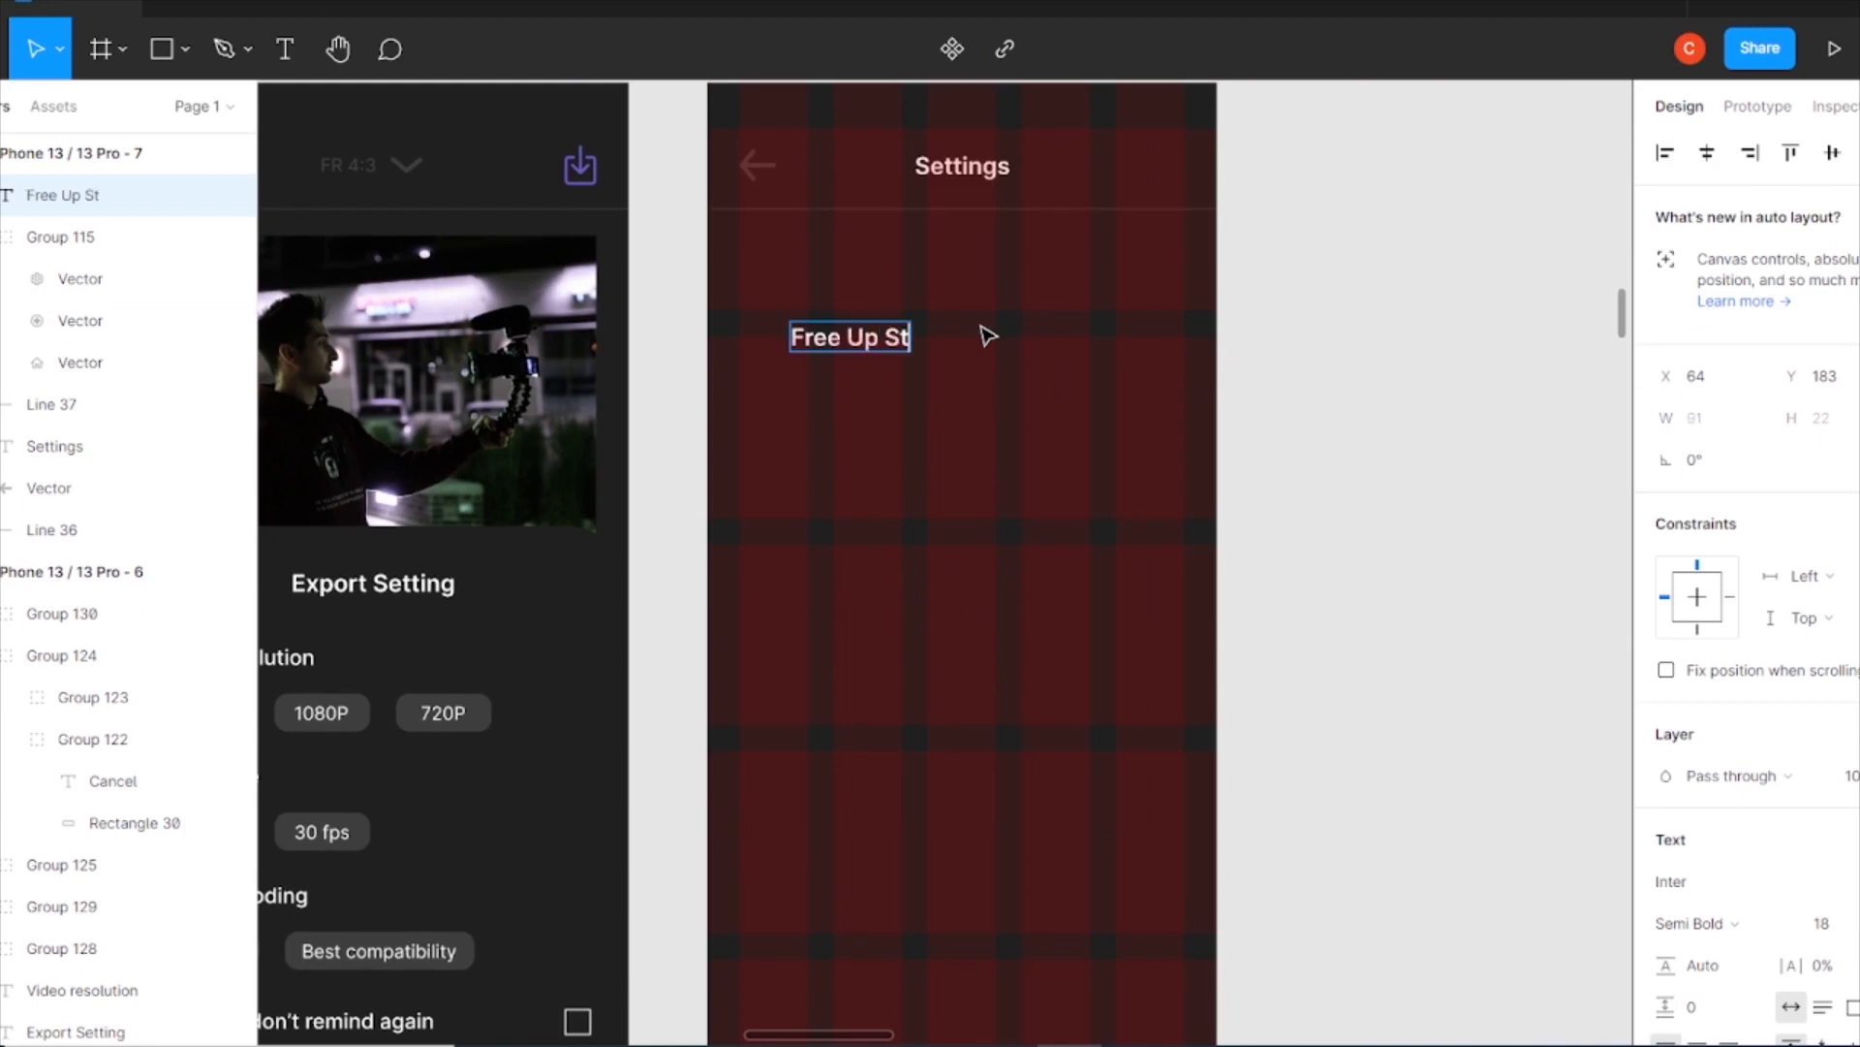
pyautogui.press('Escape')
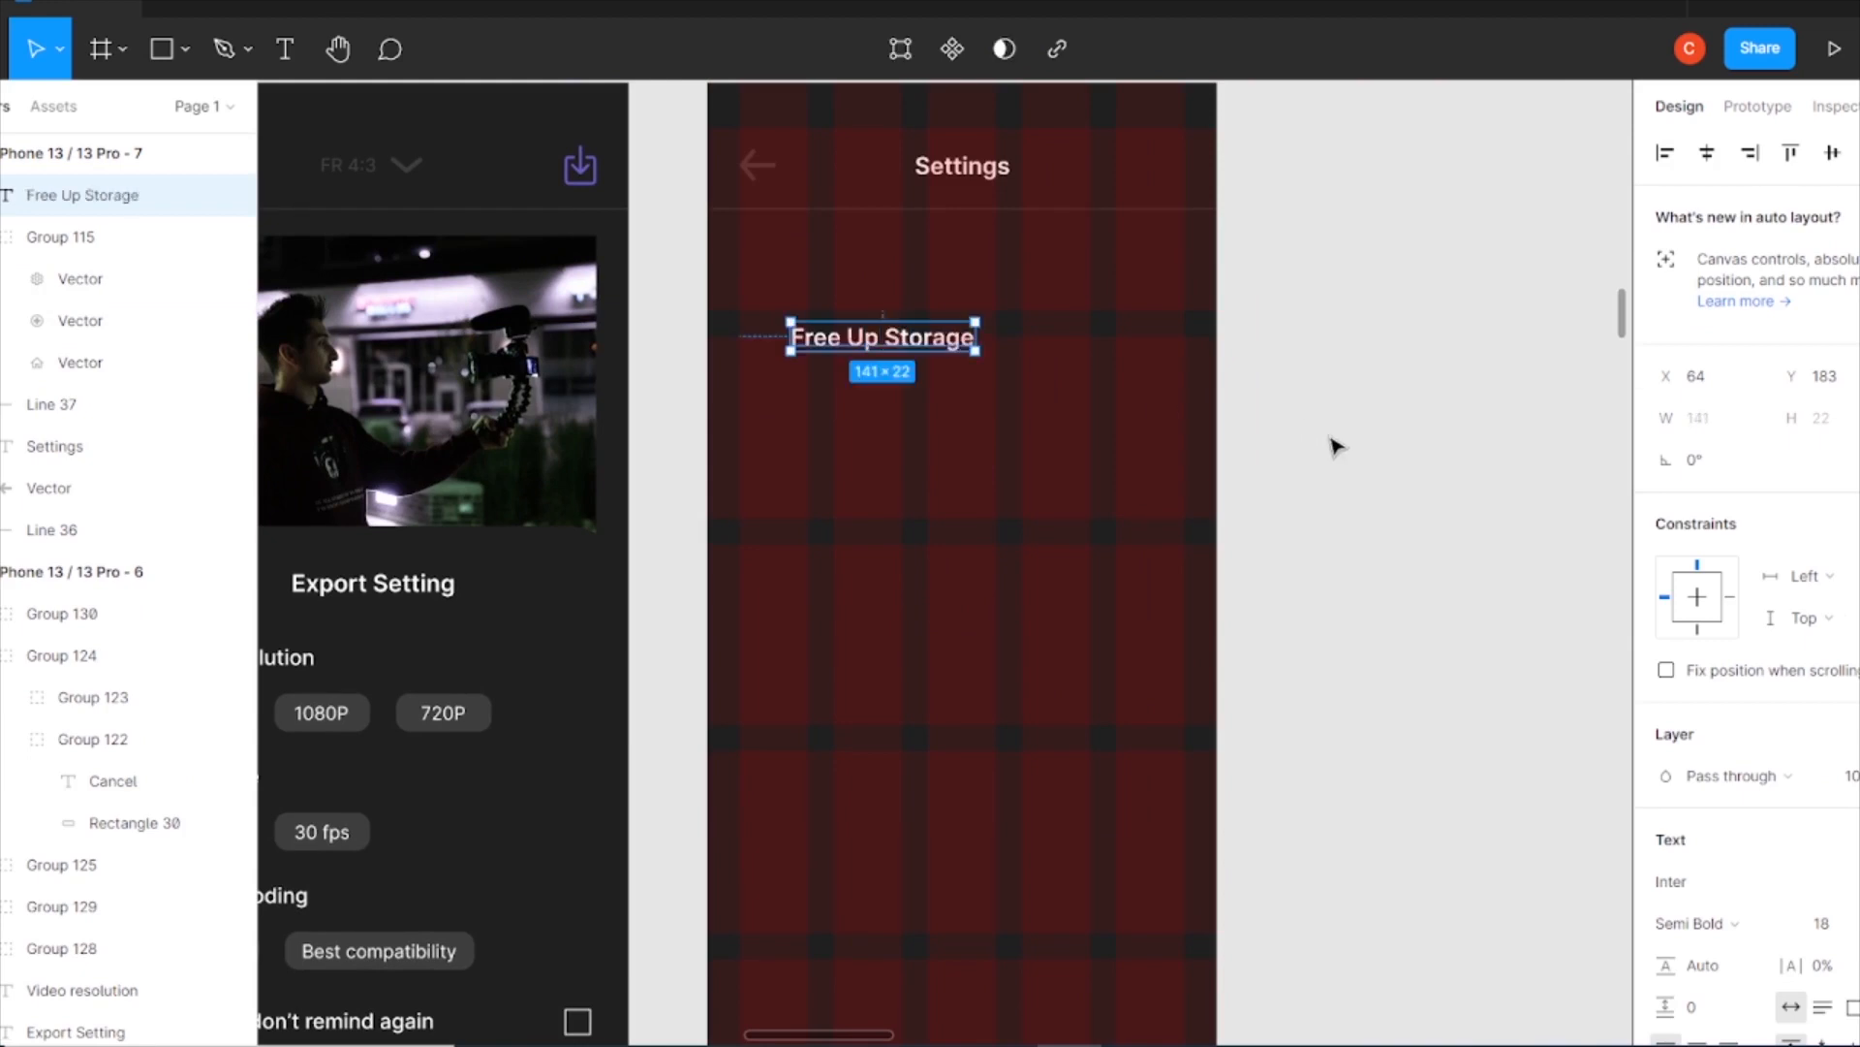
# Set the Free Up Storage text to Regular weight and size 16, and move it to the left margin below the header divider.
pyautogui.click(1705, 923)
pyautogui.click(1698, 490)
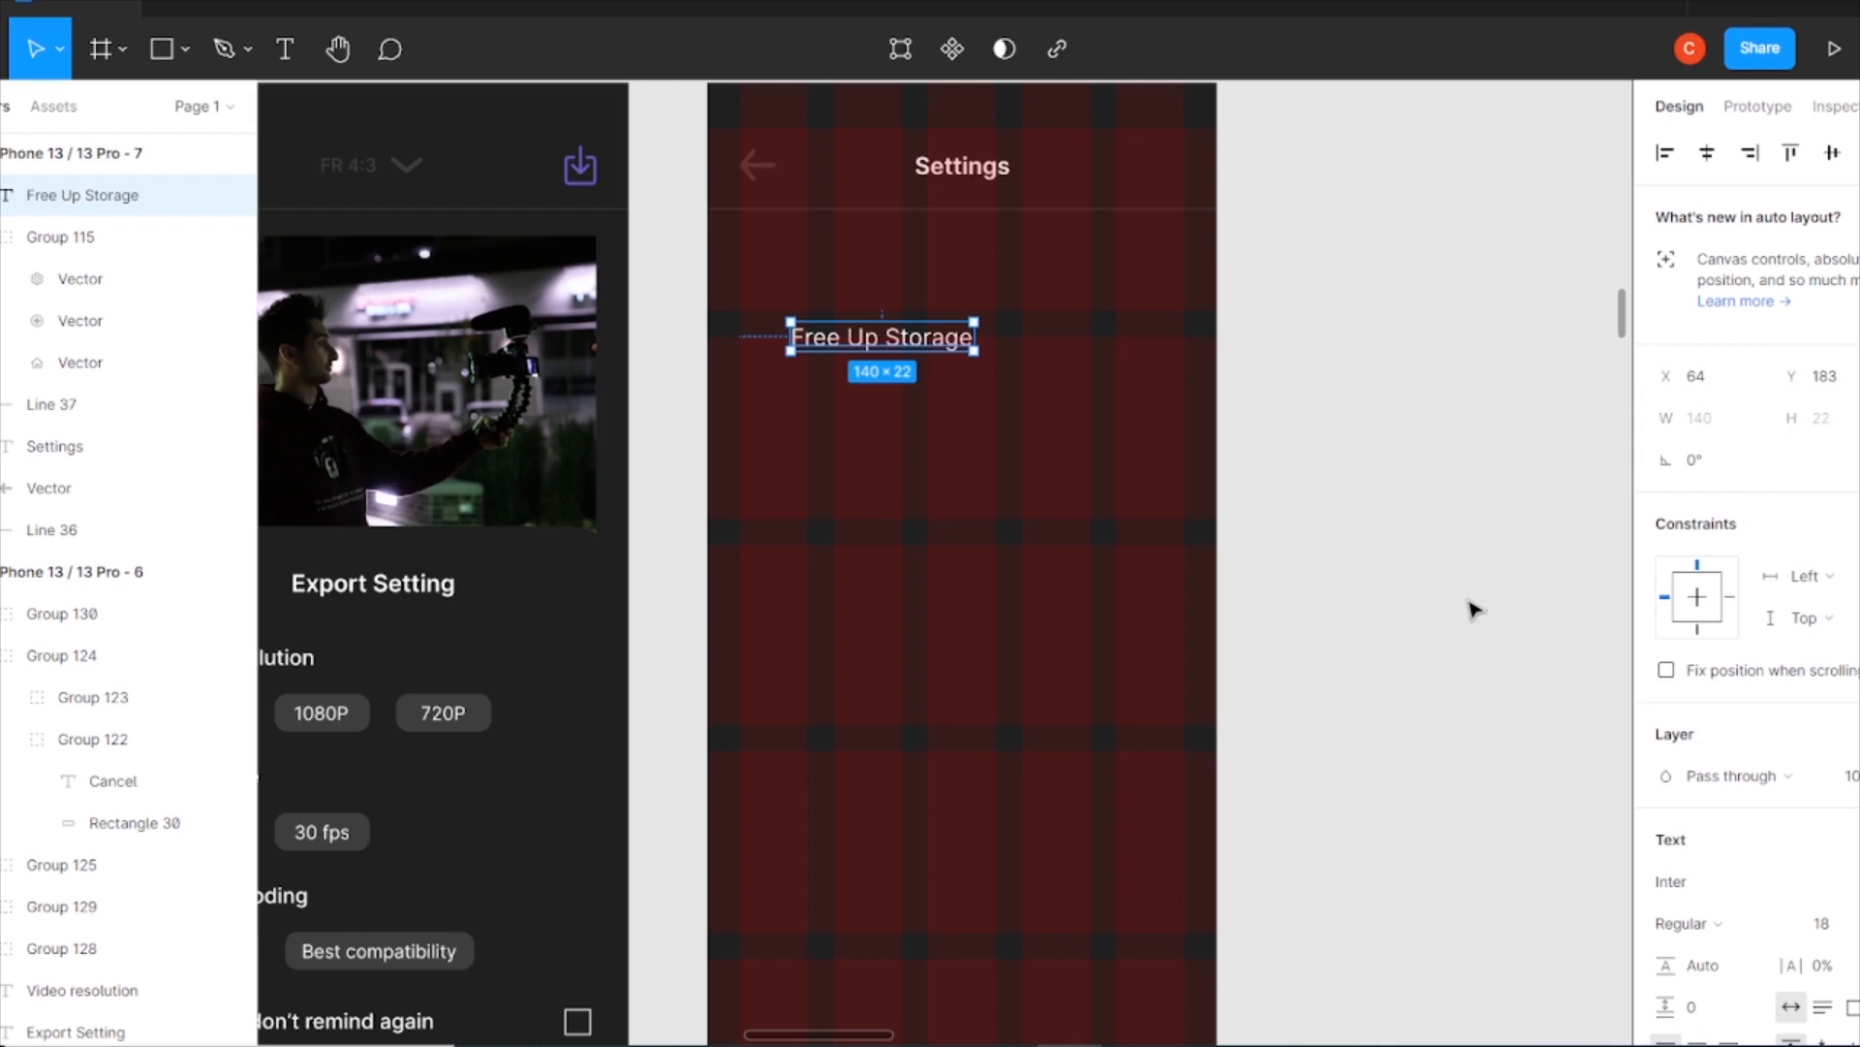
pyautogui.click(1851, 931)
pyautogui.write('15')
pyautogui.press('Return')
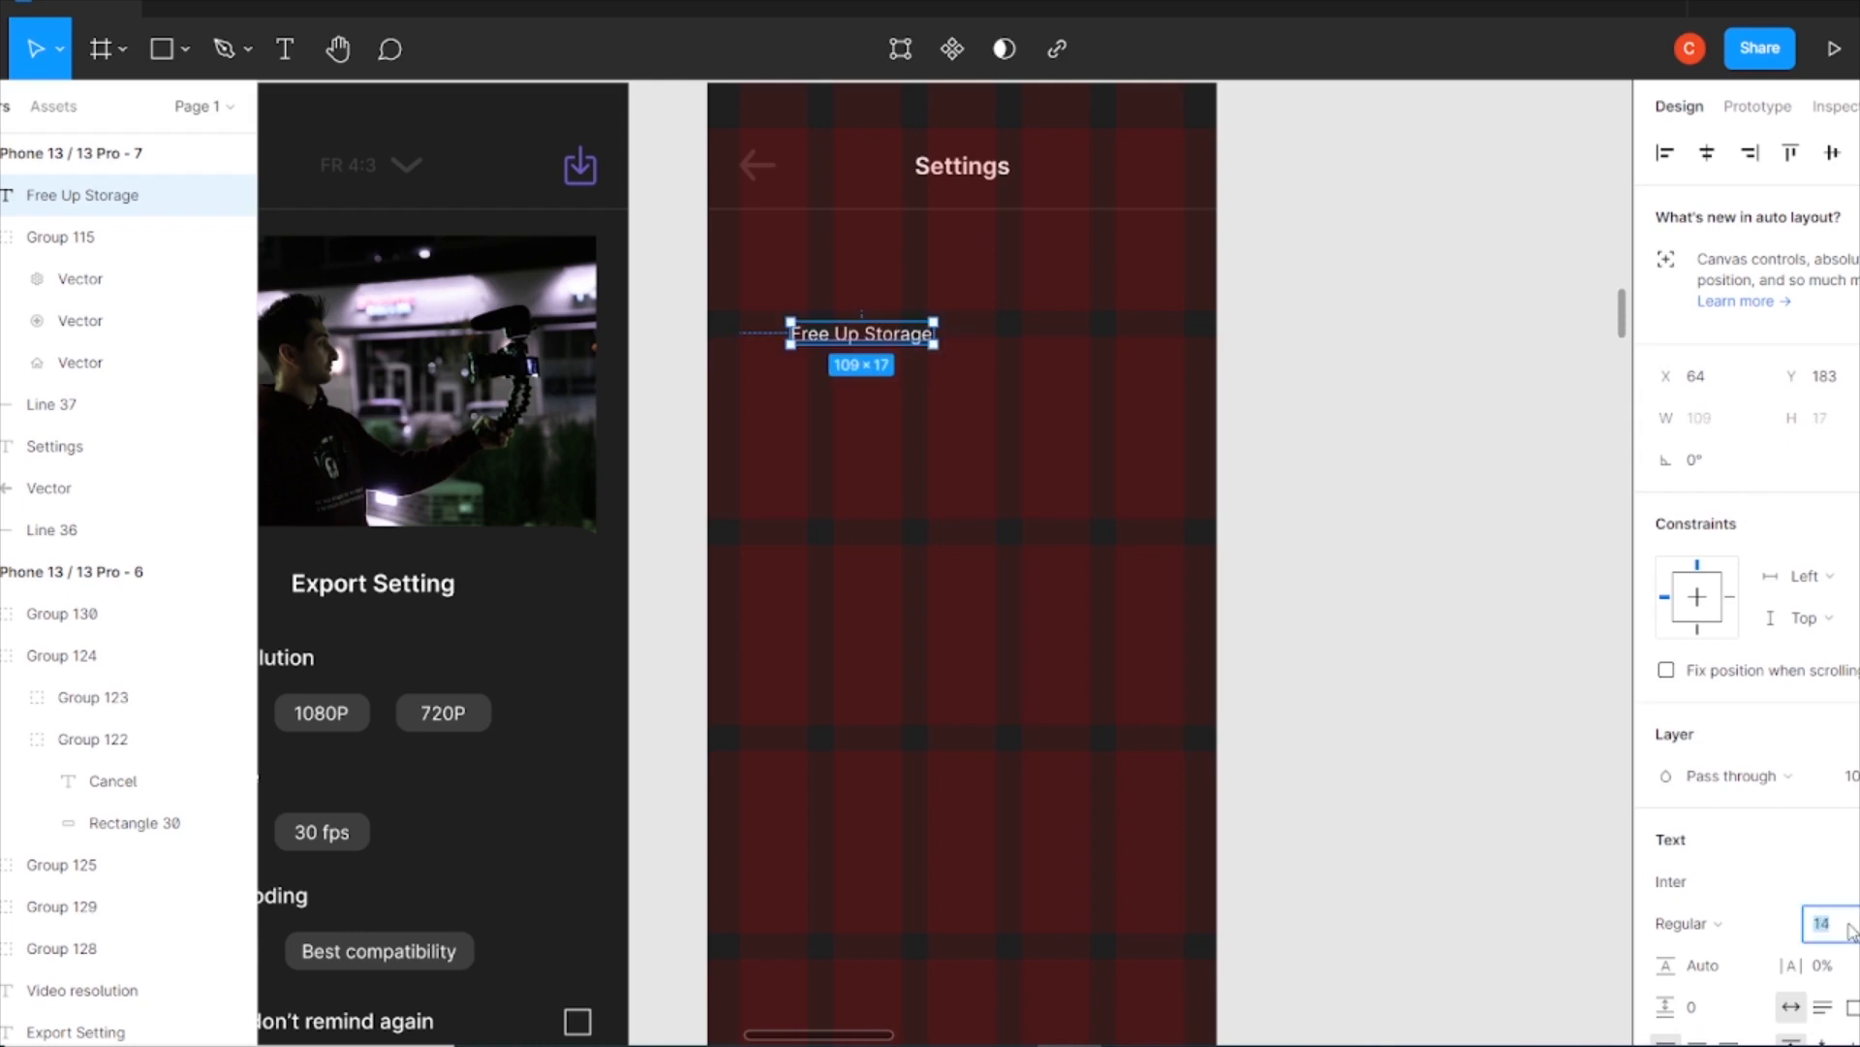
pyautogui.press('Up')
pyautogui.press('Up')
pyautogui.moveTo(882, 341); pyautogui.dragTo(857, 311)
# Add the text "Clear 551kb of theme data." directly below Free Up Storage and set its size to 12.
pyautogui.click(910, 209)
pyautogui.click(865, 289)
pyautogui.doubleClick(857, 311)
pyautogui.write('Claer')
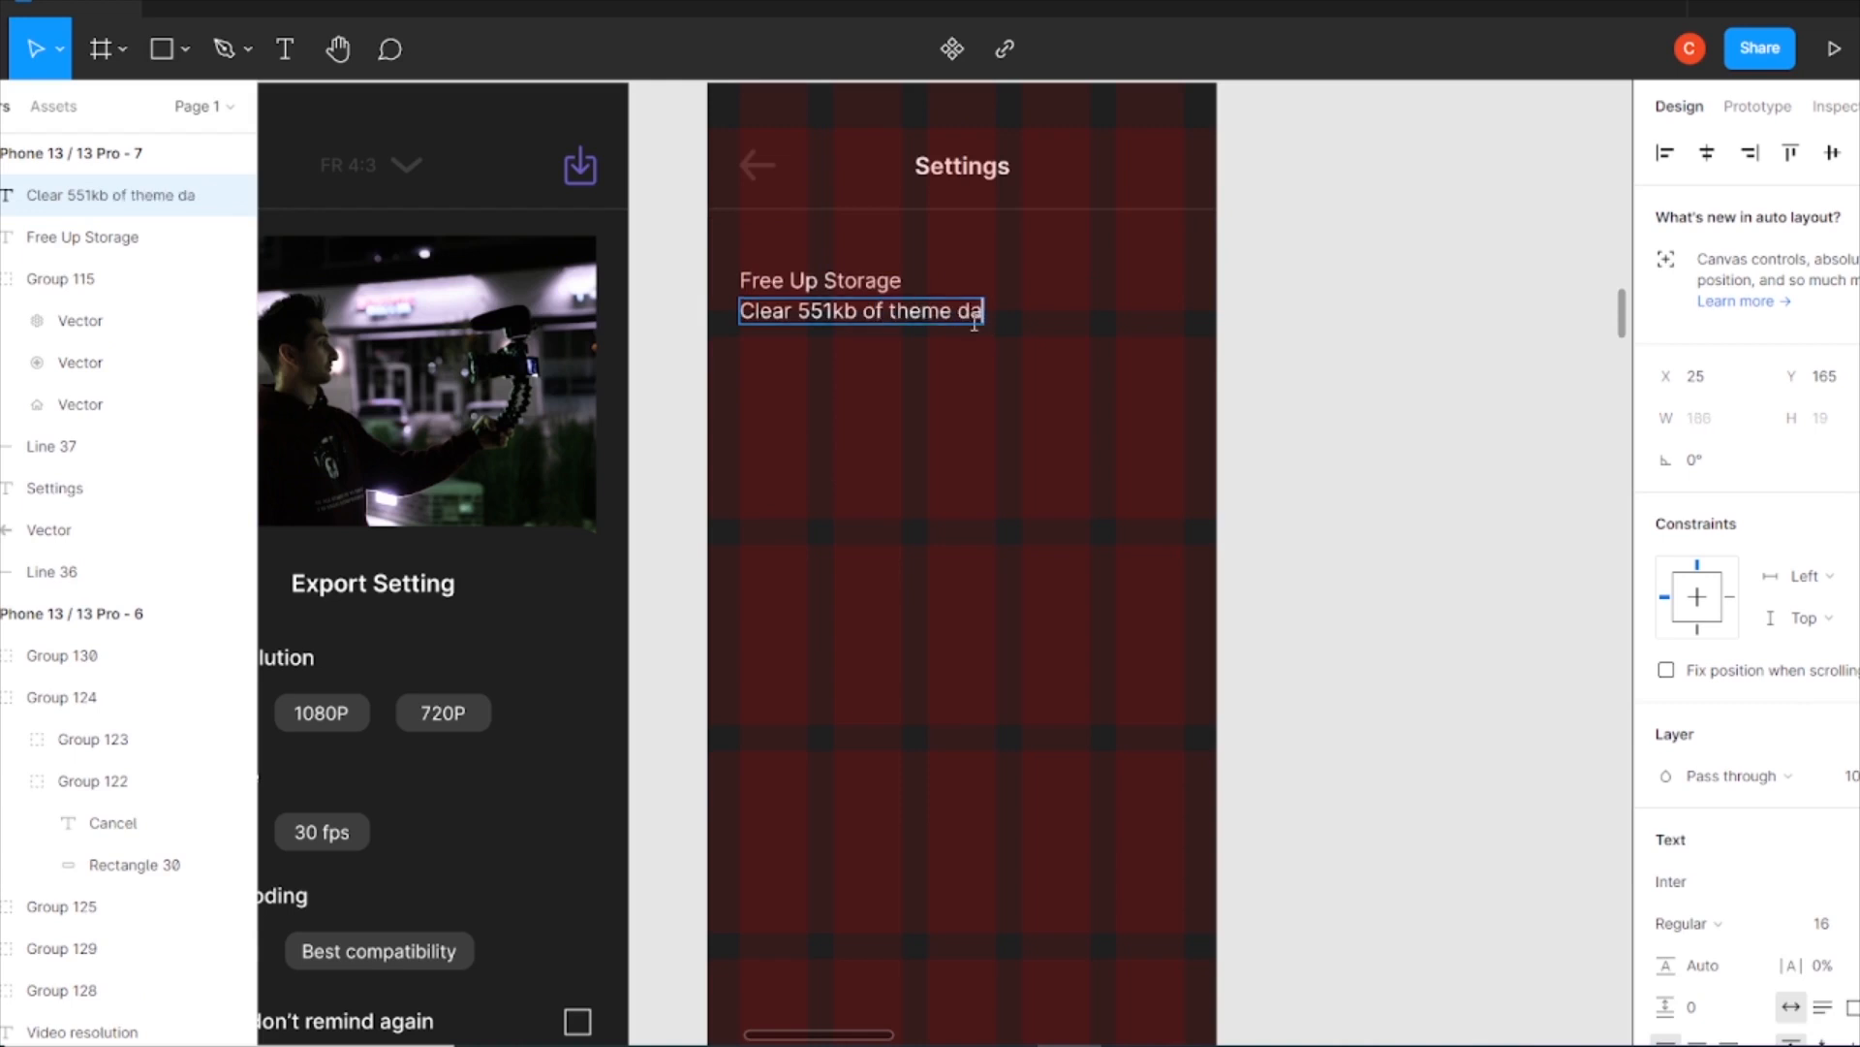
pyautogui.press('Escape')
pyautogui.write('12')
pyautogui.press('Return')
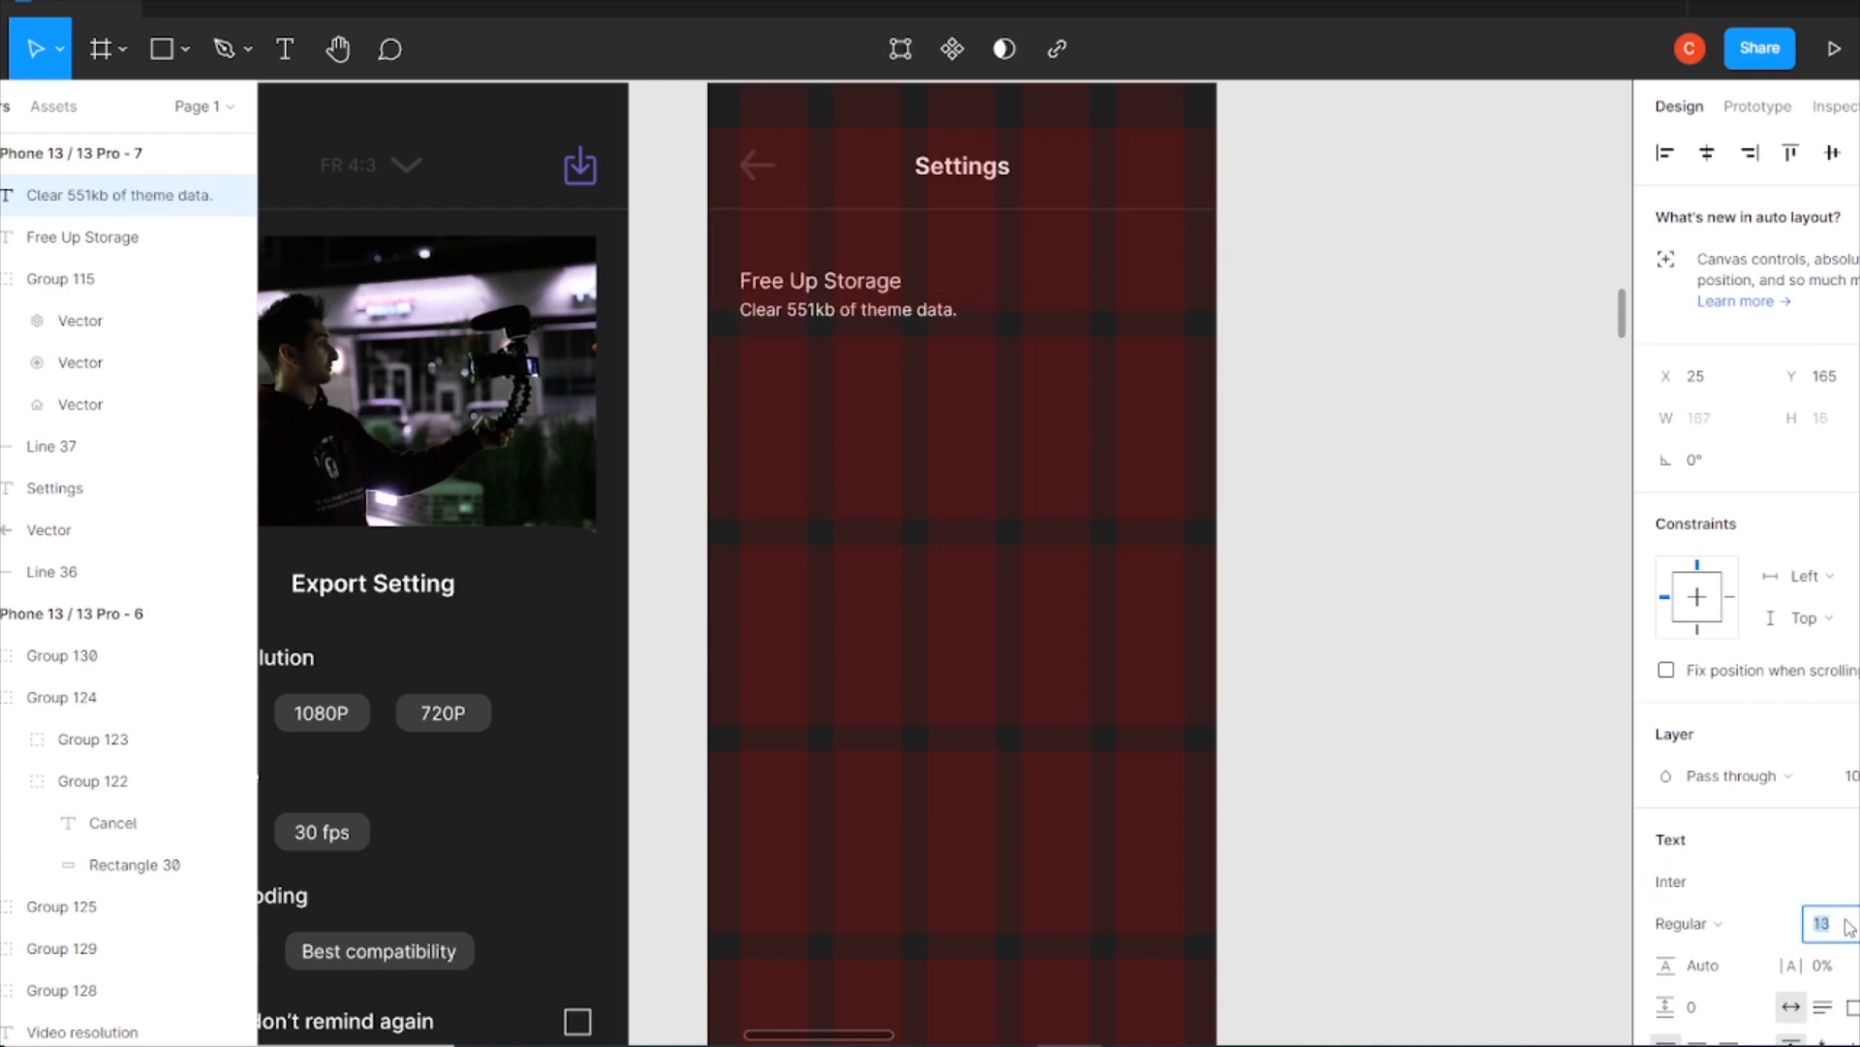
pyautogui.click(1006, 378)
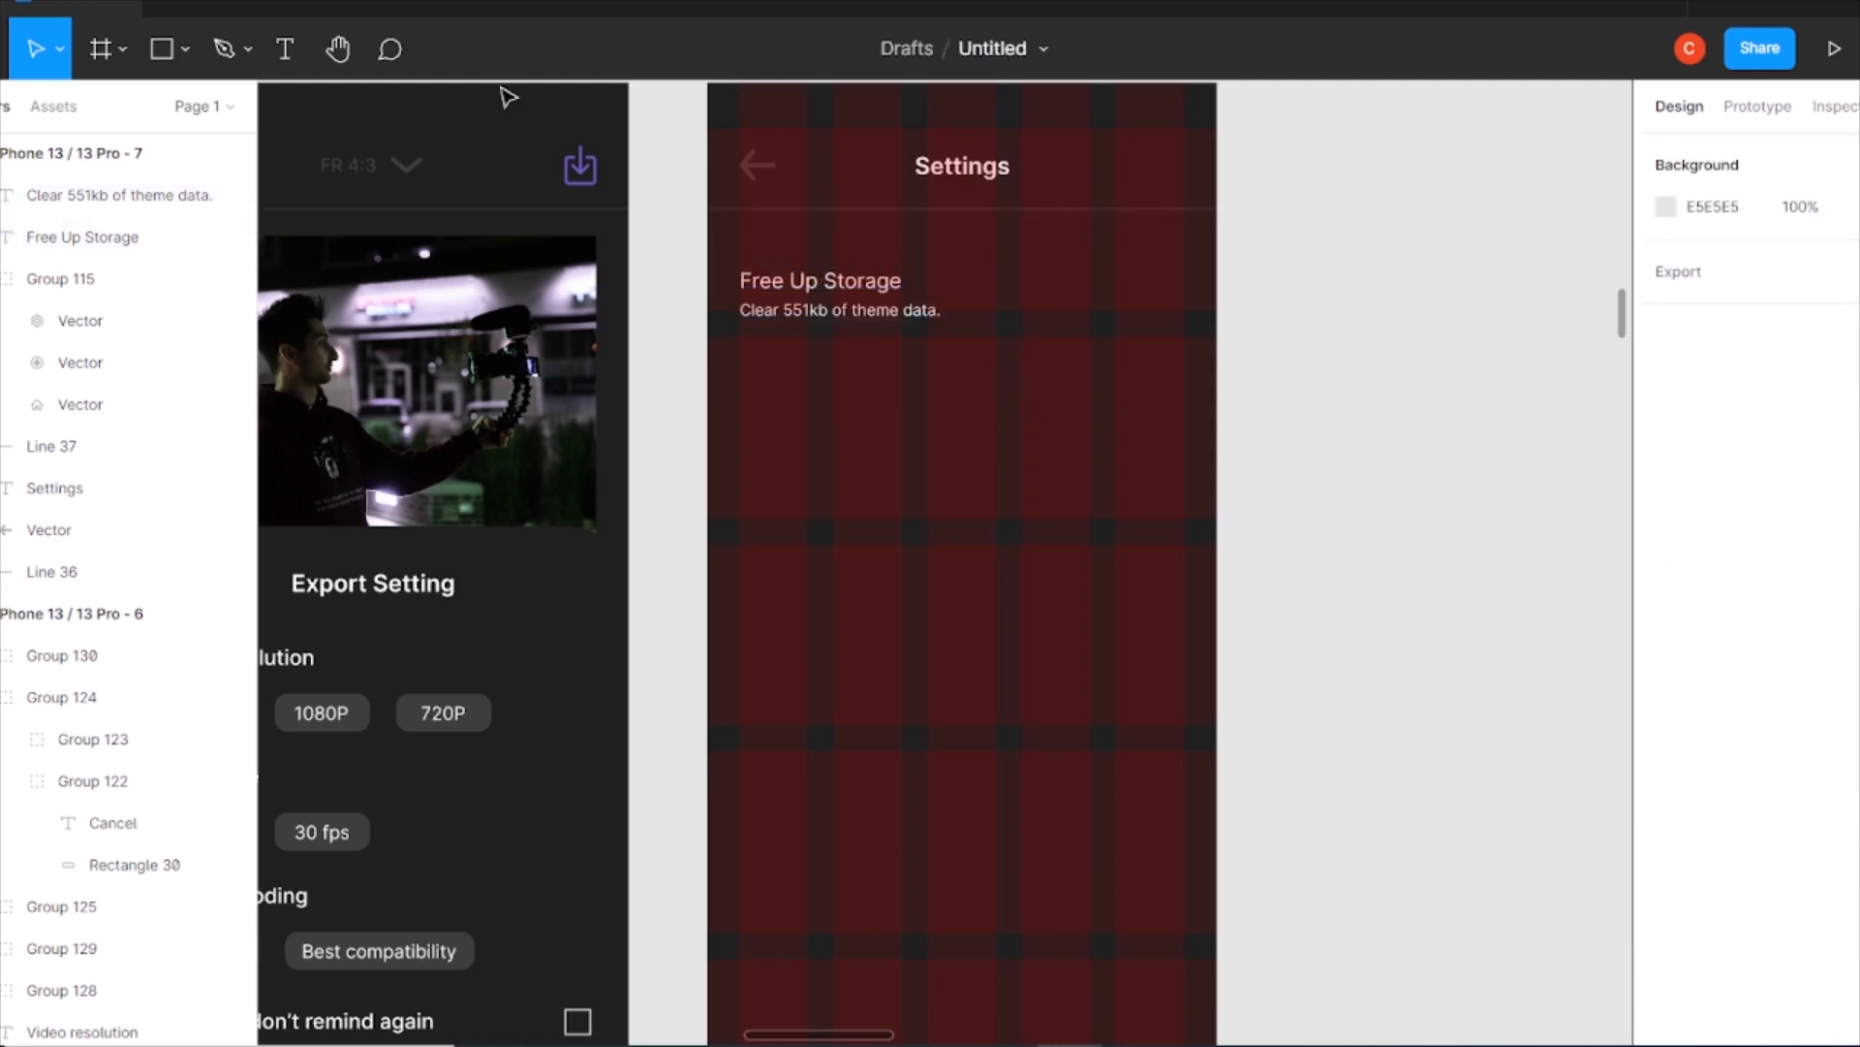
# Copy the dropdown chevron from the Export Setting frame to the right end of the Free Up Storage row, rotated to point right.
pyautogui.click(416, 179)
pyautogui.moveTo(417, 180); pyautogui.dragTo(1175, 296)
pyautogui.click(872, 359)
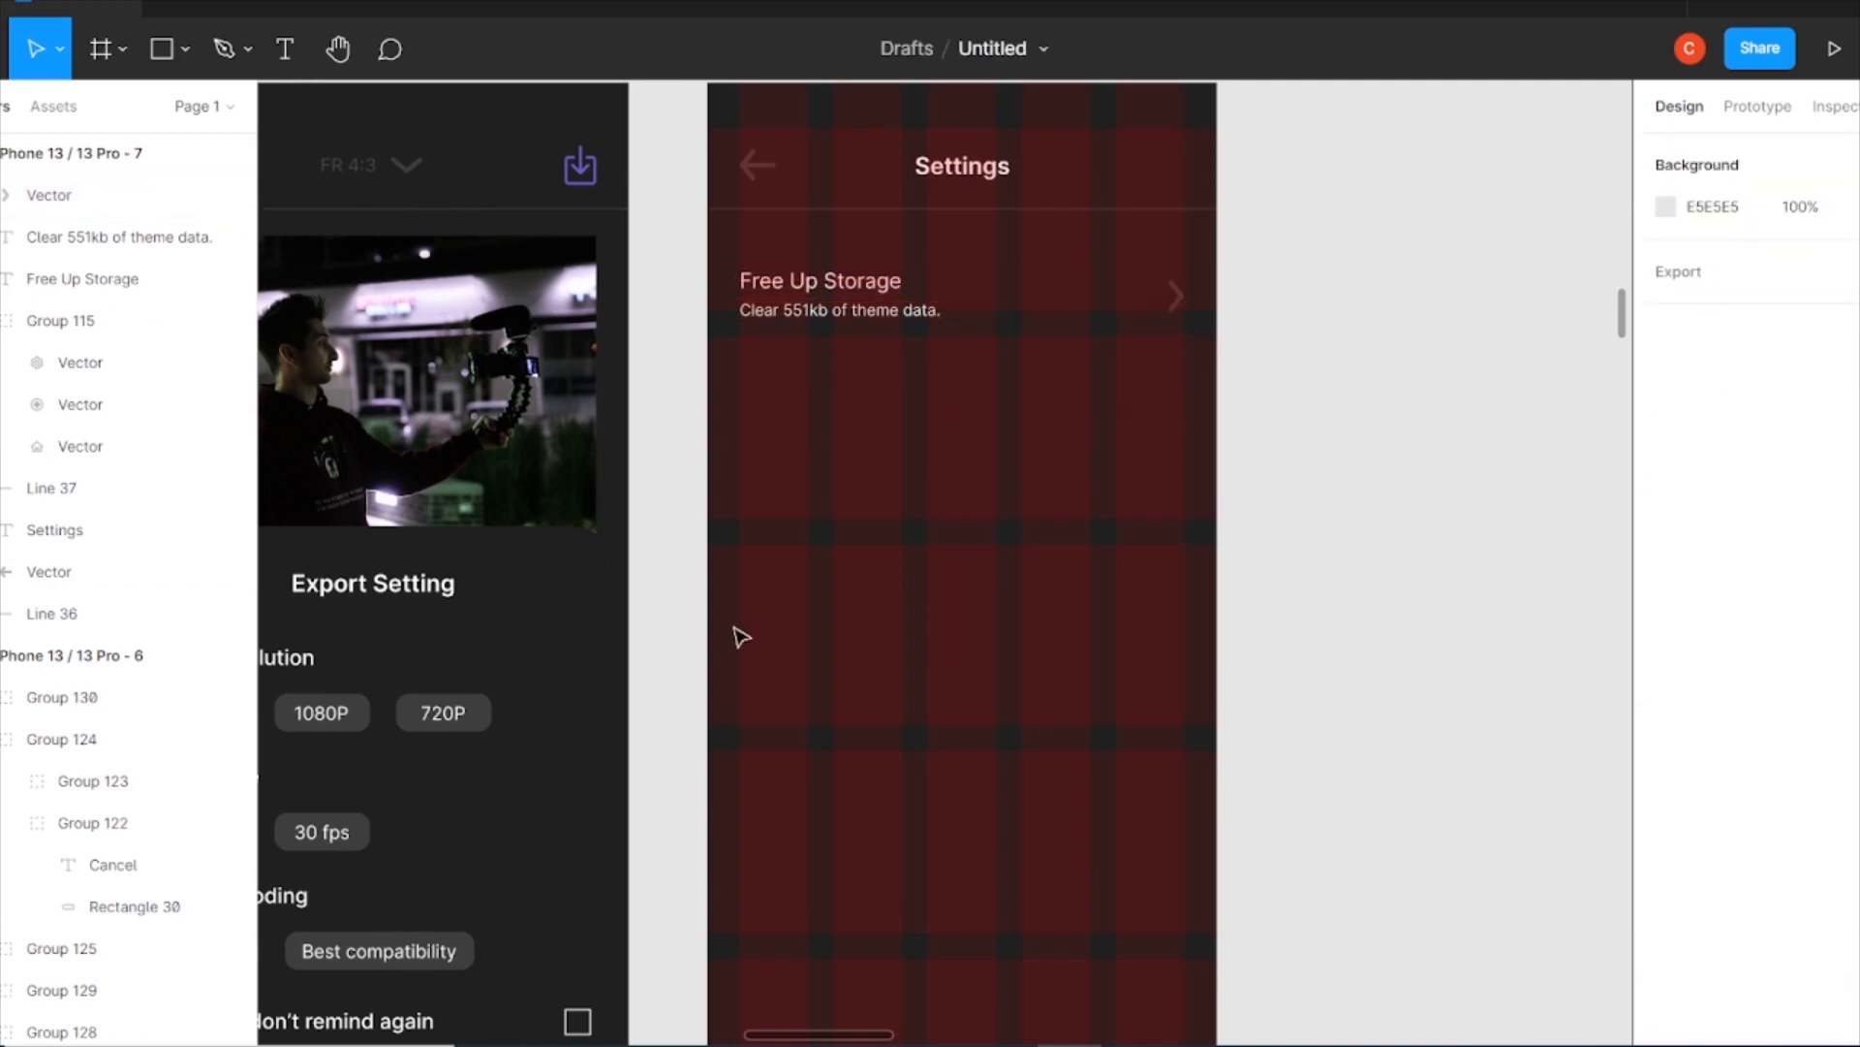
pyautogui.scroll(1, 742, 637)
pyautogui.click(768, 207)
pyautogui.click(1308, 403)
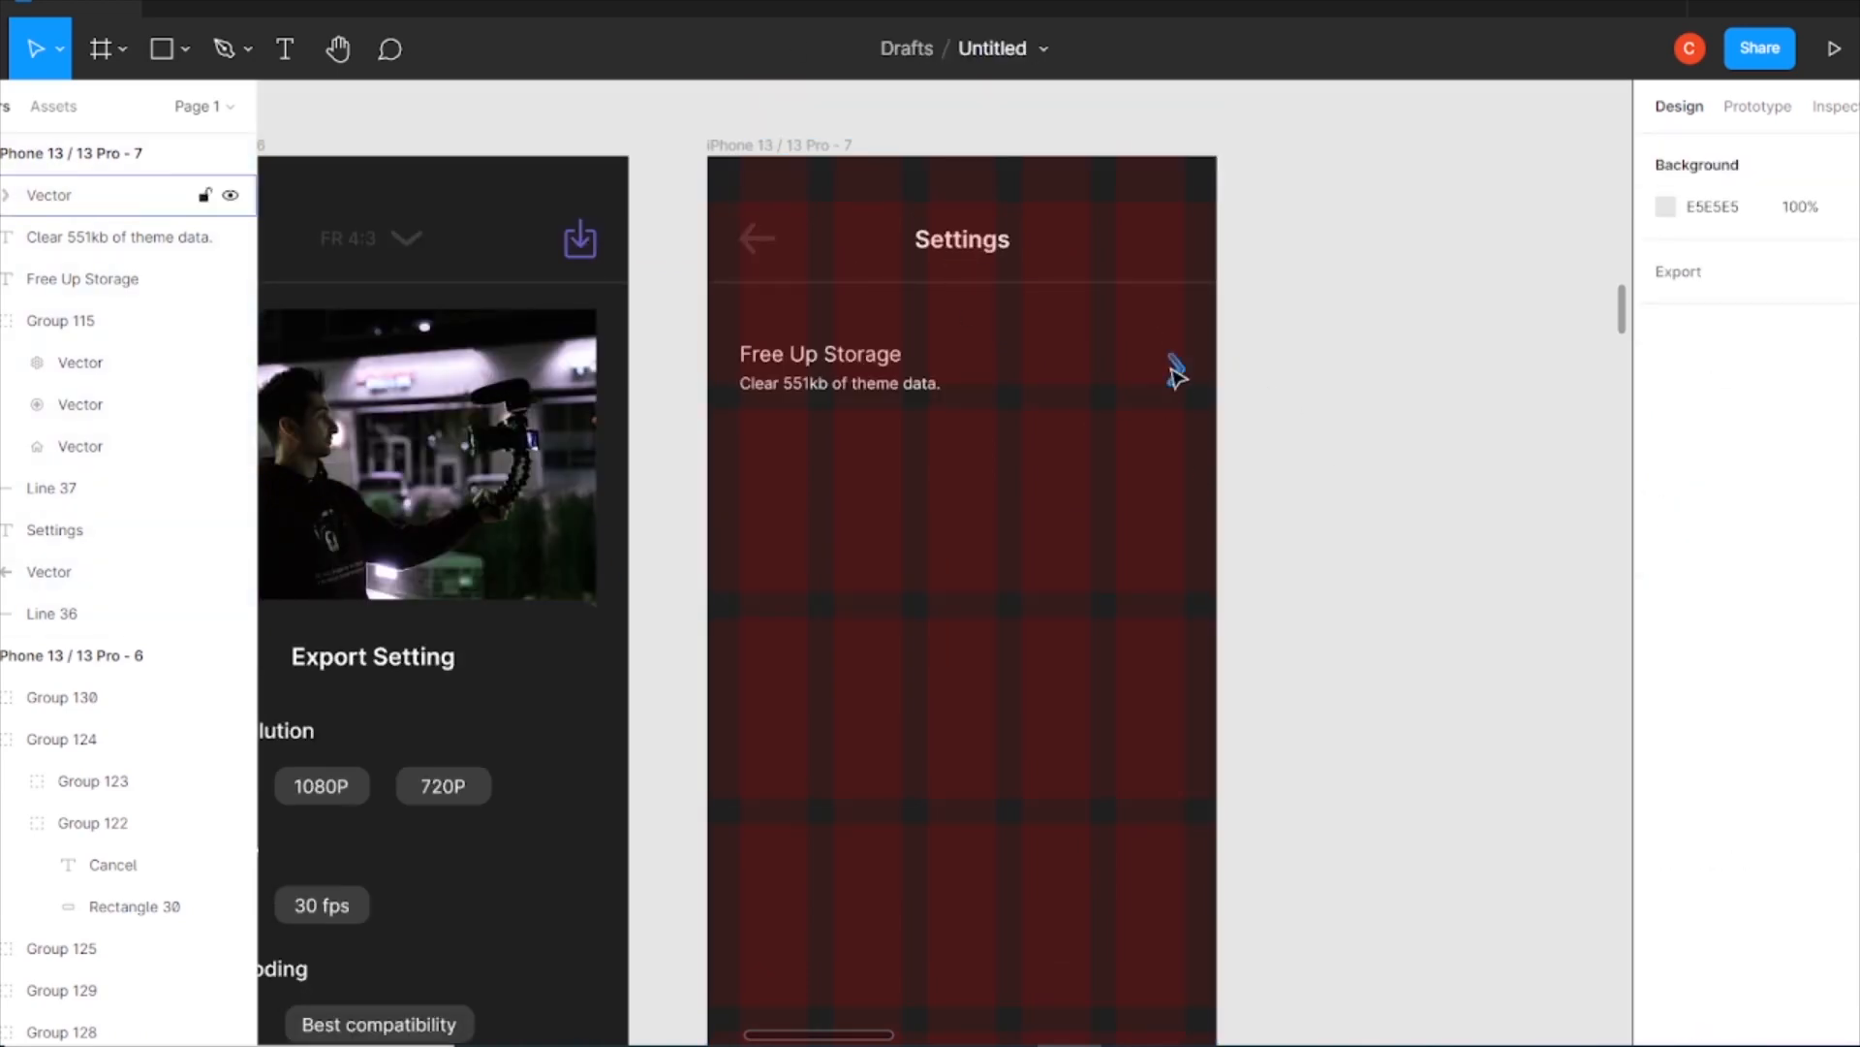
# Shift the Free Up Storage row's arrow slightly left and shrink it to about 22 × 11.
pyautogui.click(1170, 374)
pyautogui.press('Escape')
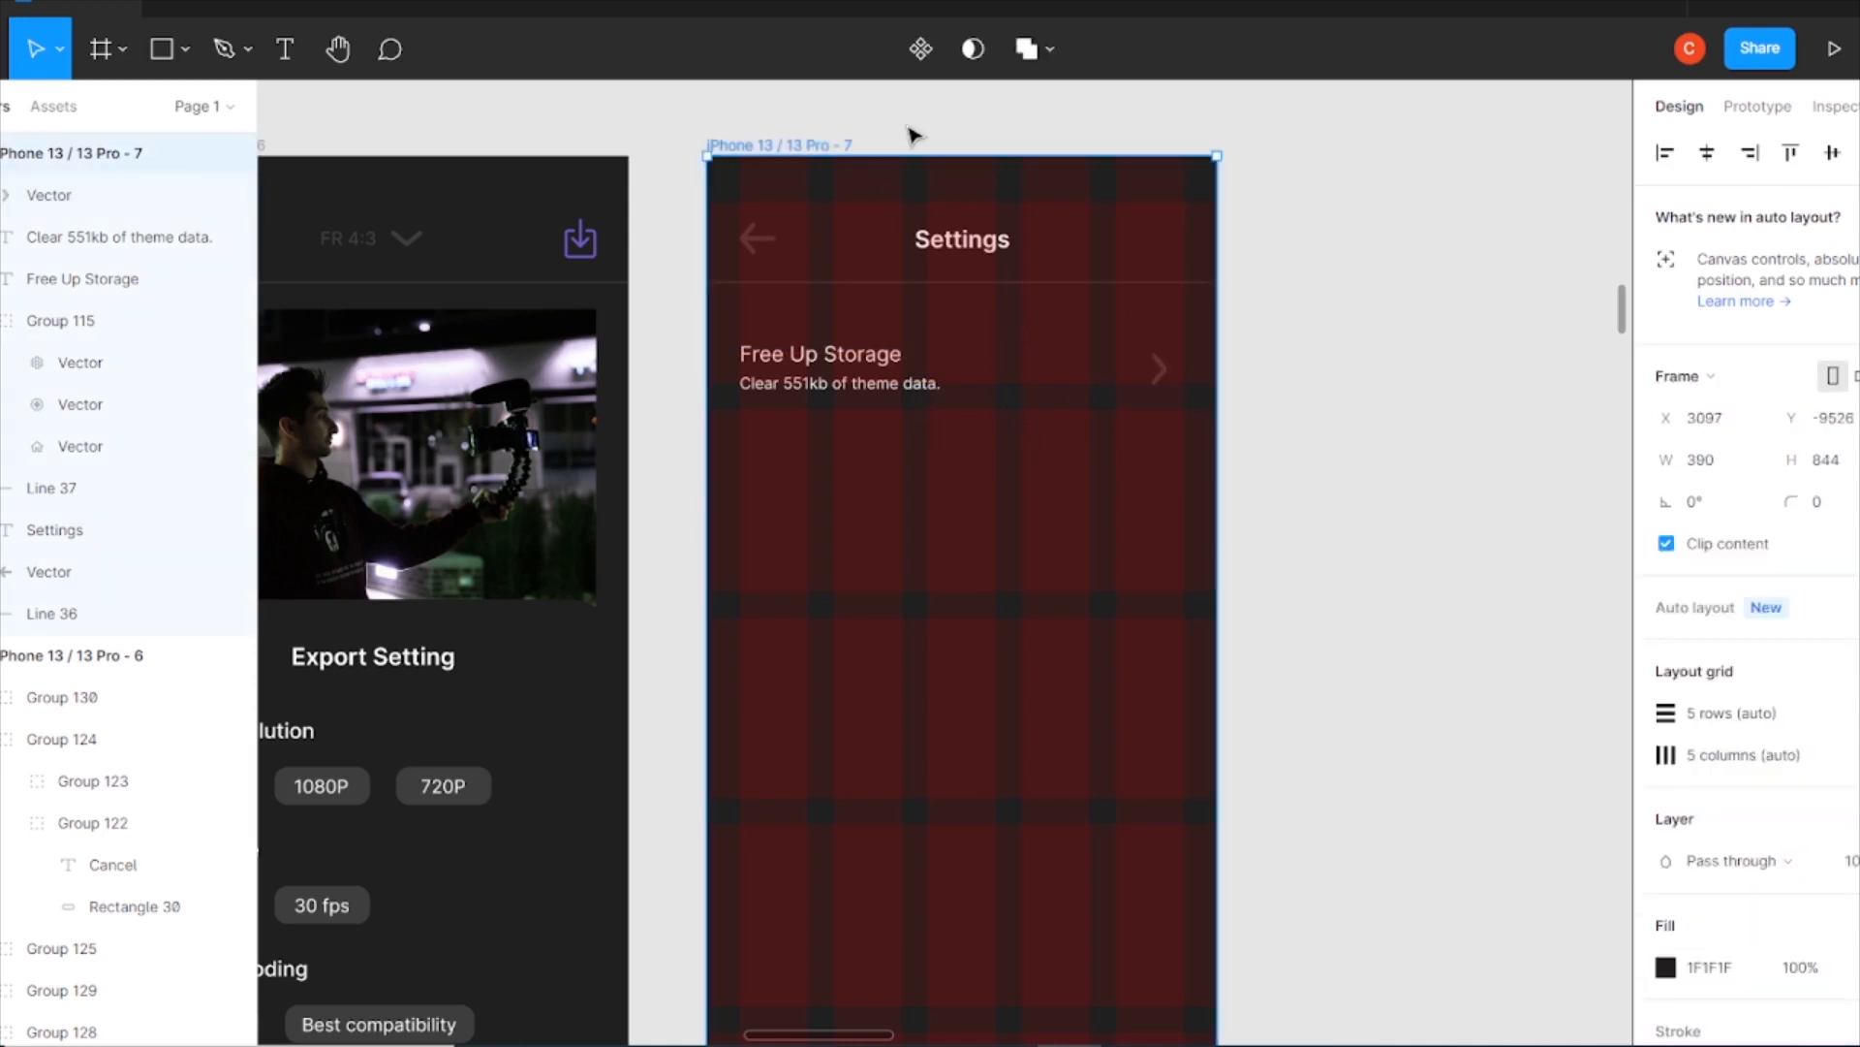
pyautogui.press('Escape')
pyautogui.click(789, 146)
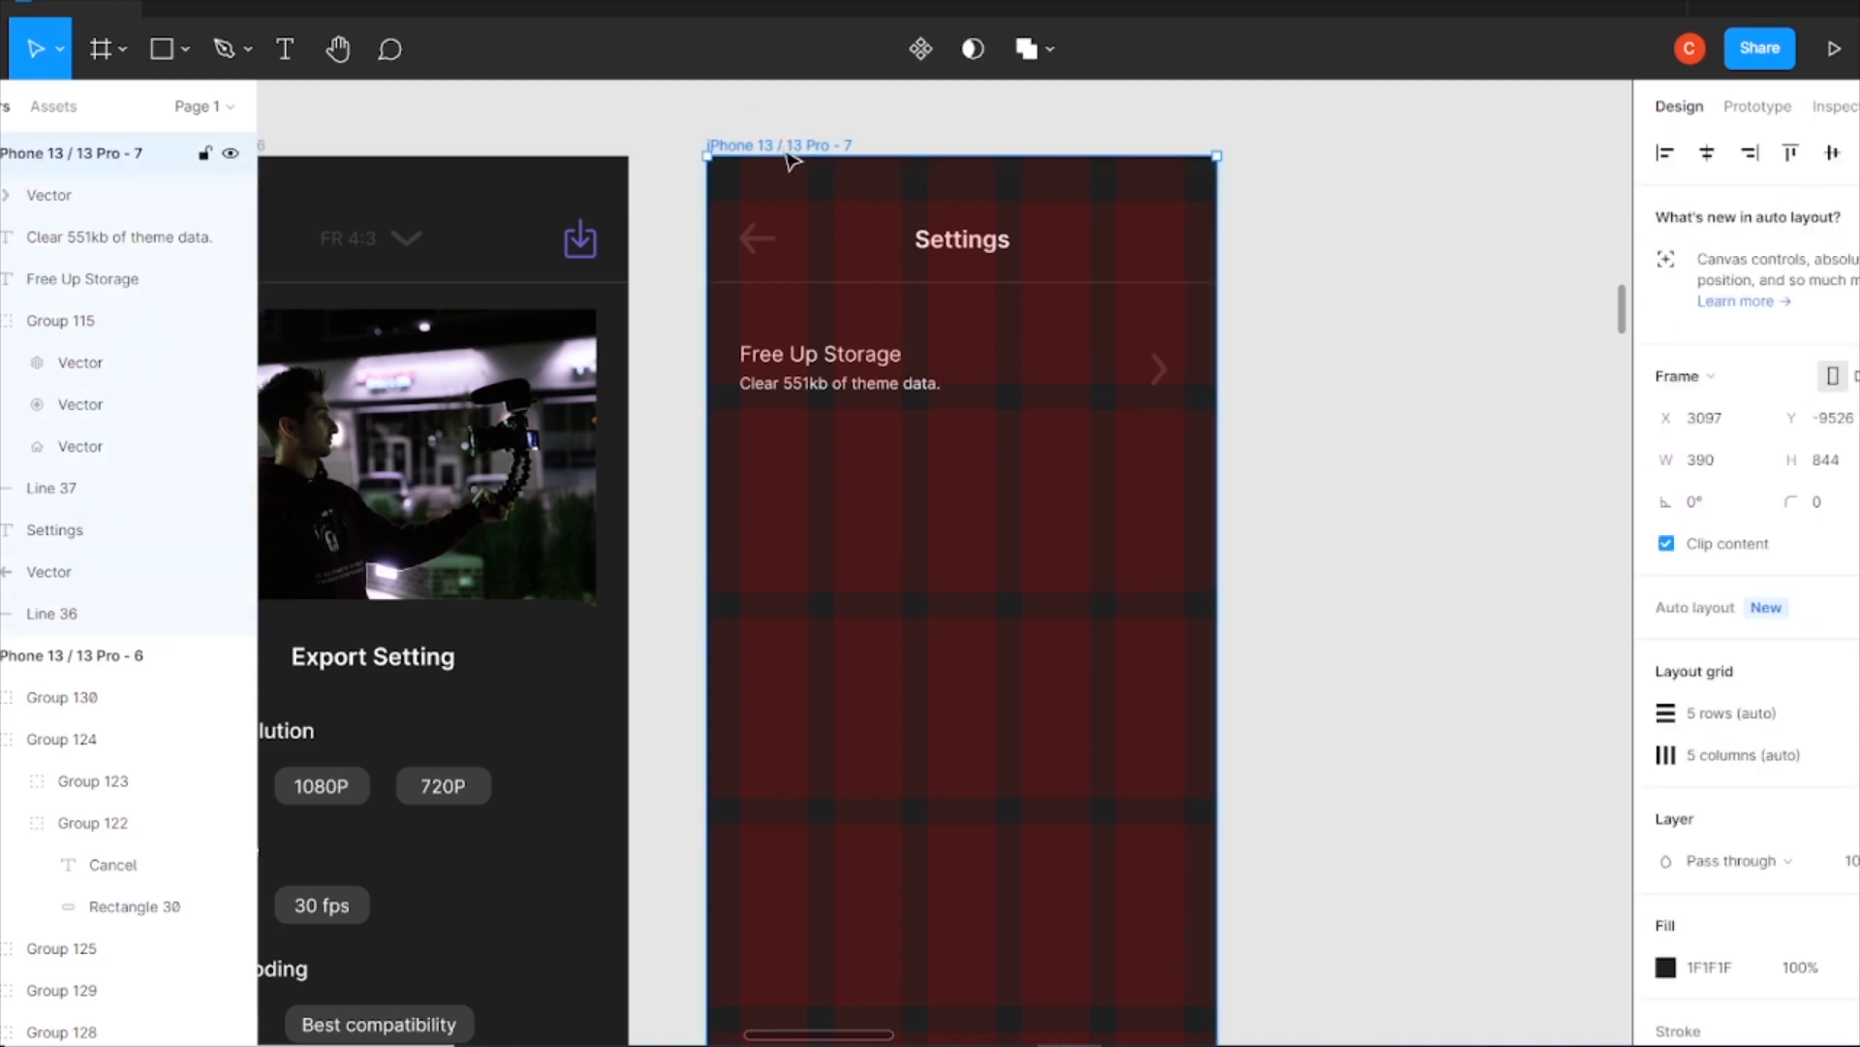
pyautogui.click(1156, 368)
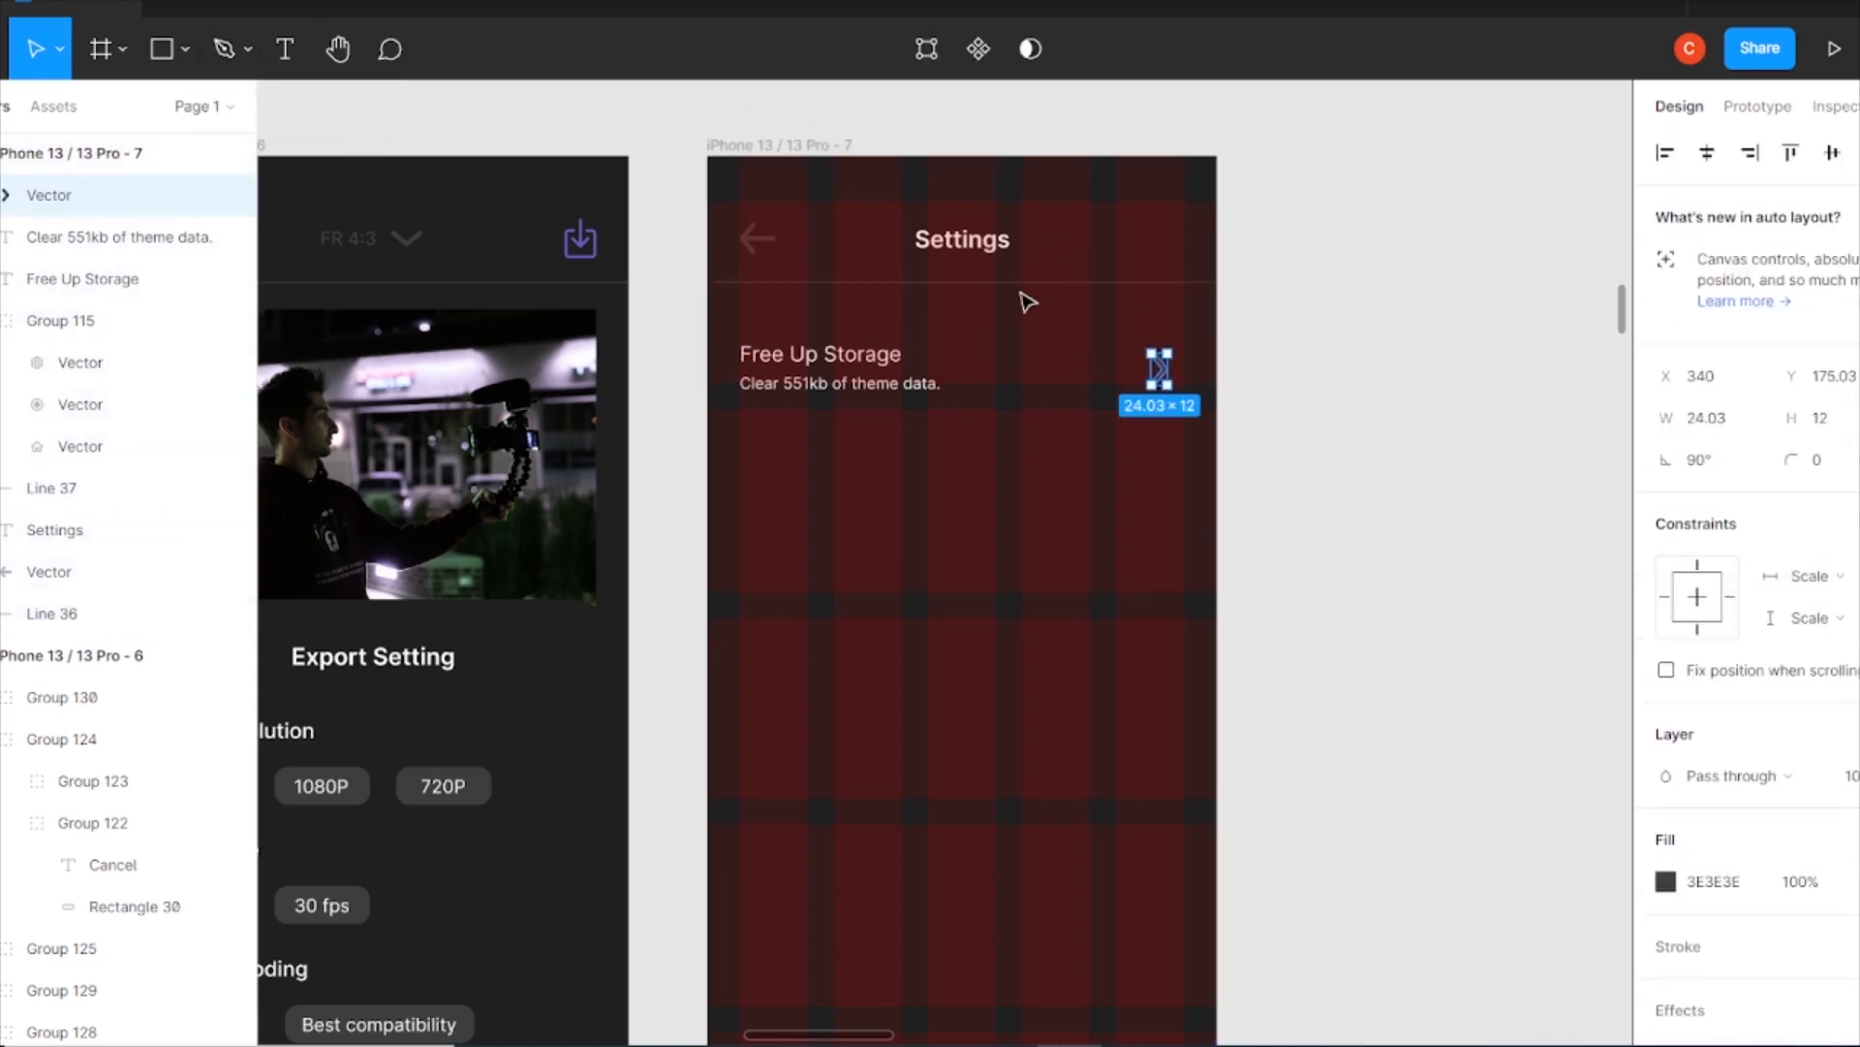
pyautogui.click(1386, 373)
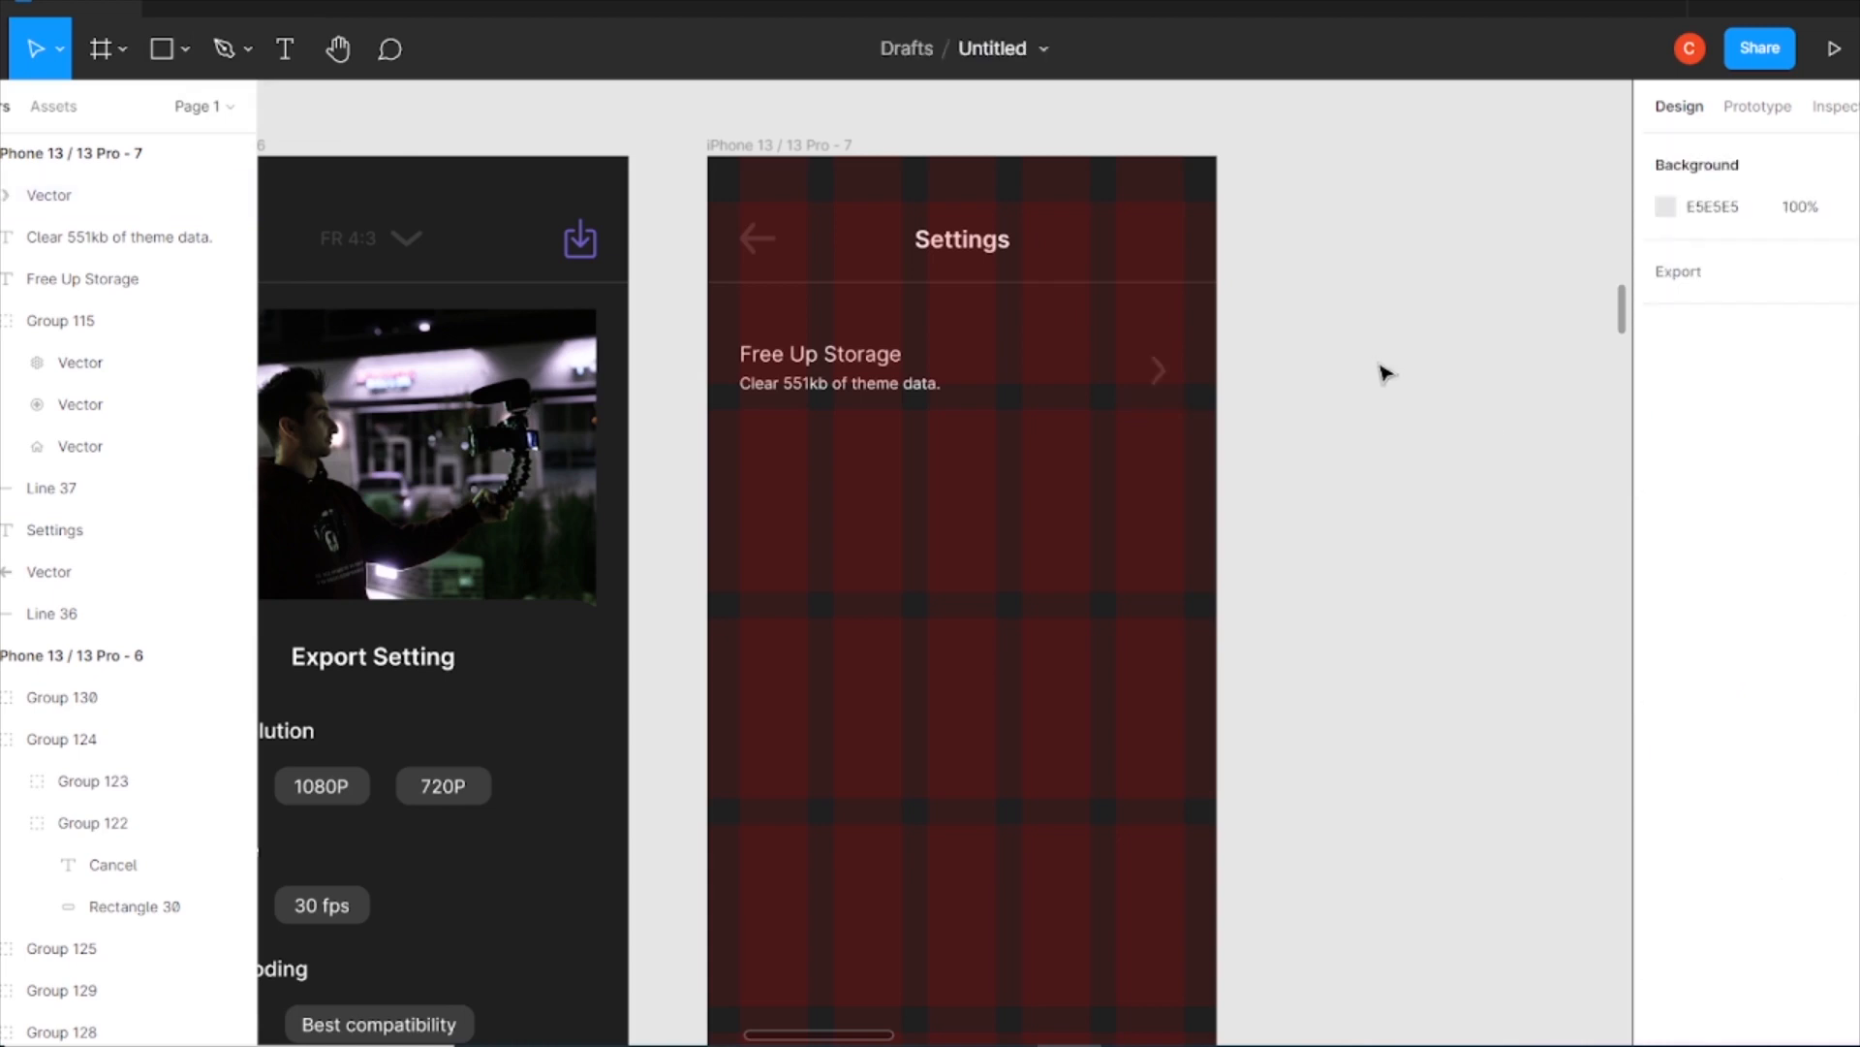
# Group the two storage texts, move the arrow to the right margin, and centre it vertically with the text group.
pyautogui.scroll(5, 1316, 315)
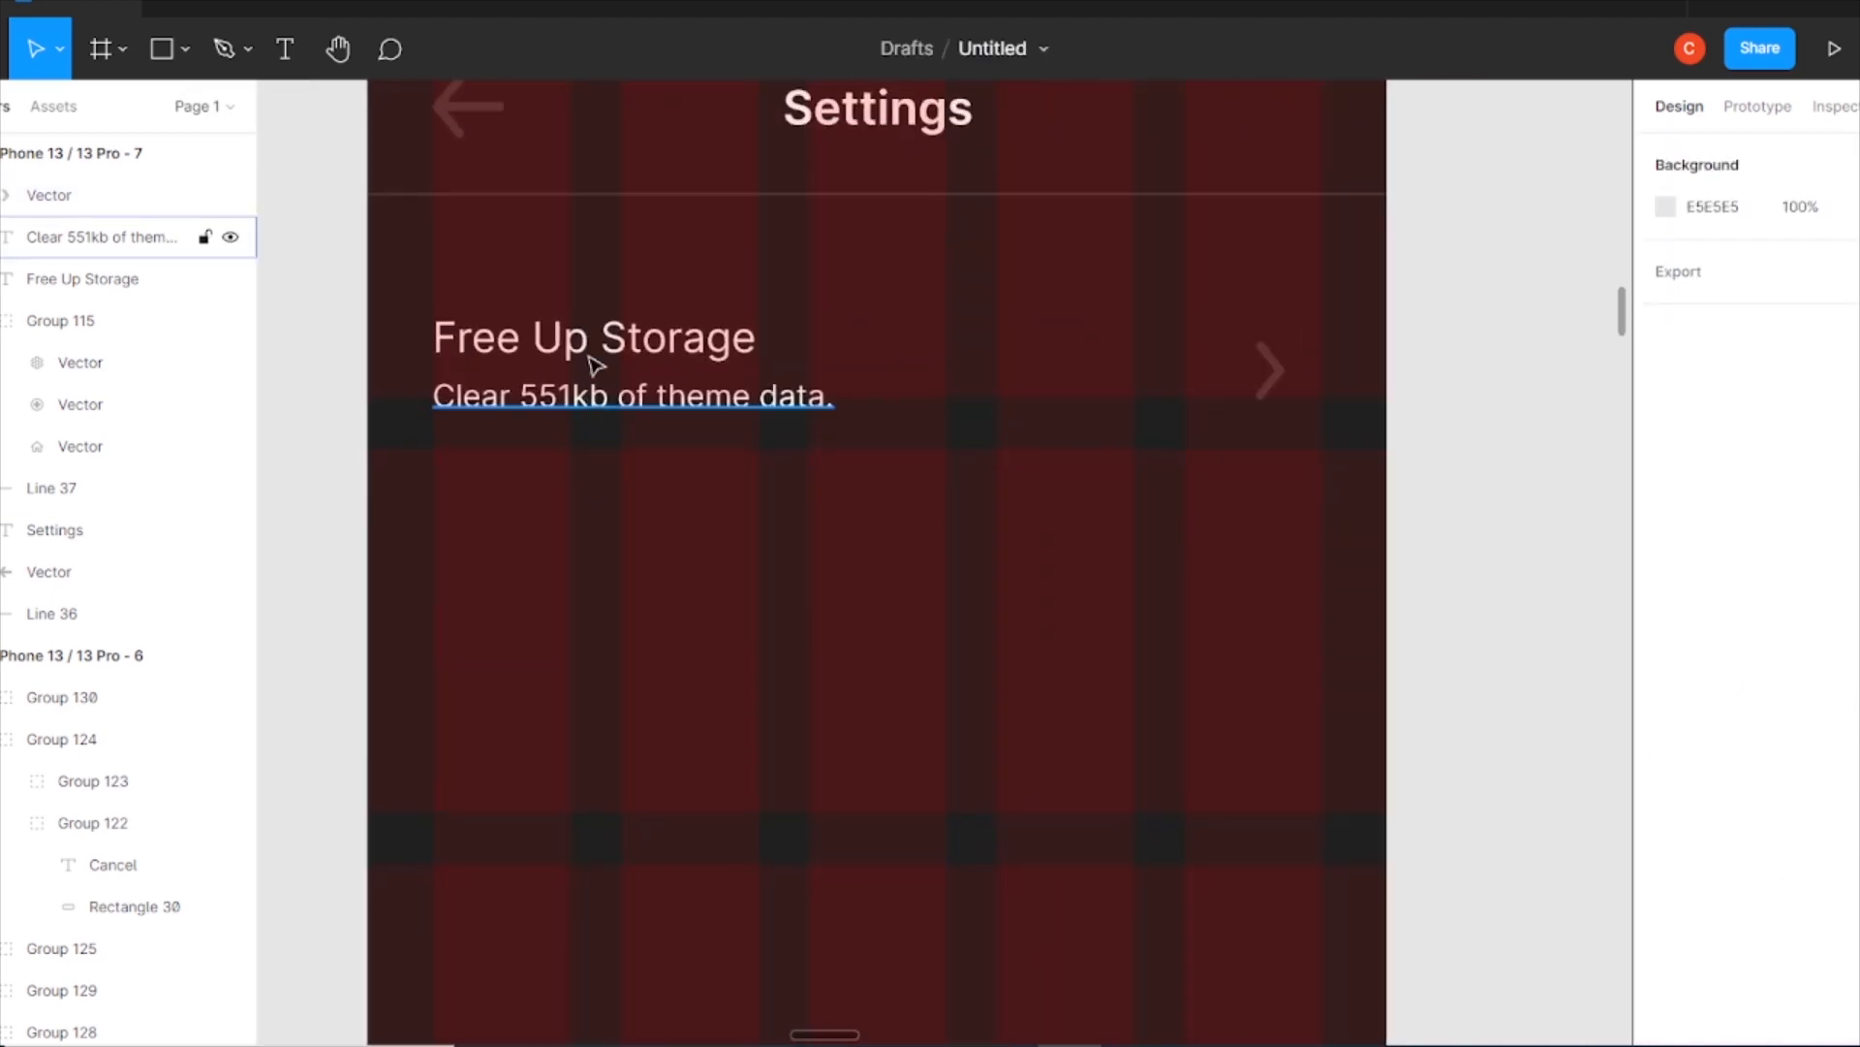
pyautogui.moveTo(585, 394); pyautogui.dragTo(695, 397)
pyautogui.hotkey('ctrl', 'g')
pyautogui.keyDown('shift'); pyautogui.click(1269, 368); pyautogui.keyUp('shift')
pyautogui.click(1296, 384)
pyautogui.moveTo(1275, 380); pyautogui.dragTo(1312, 382)
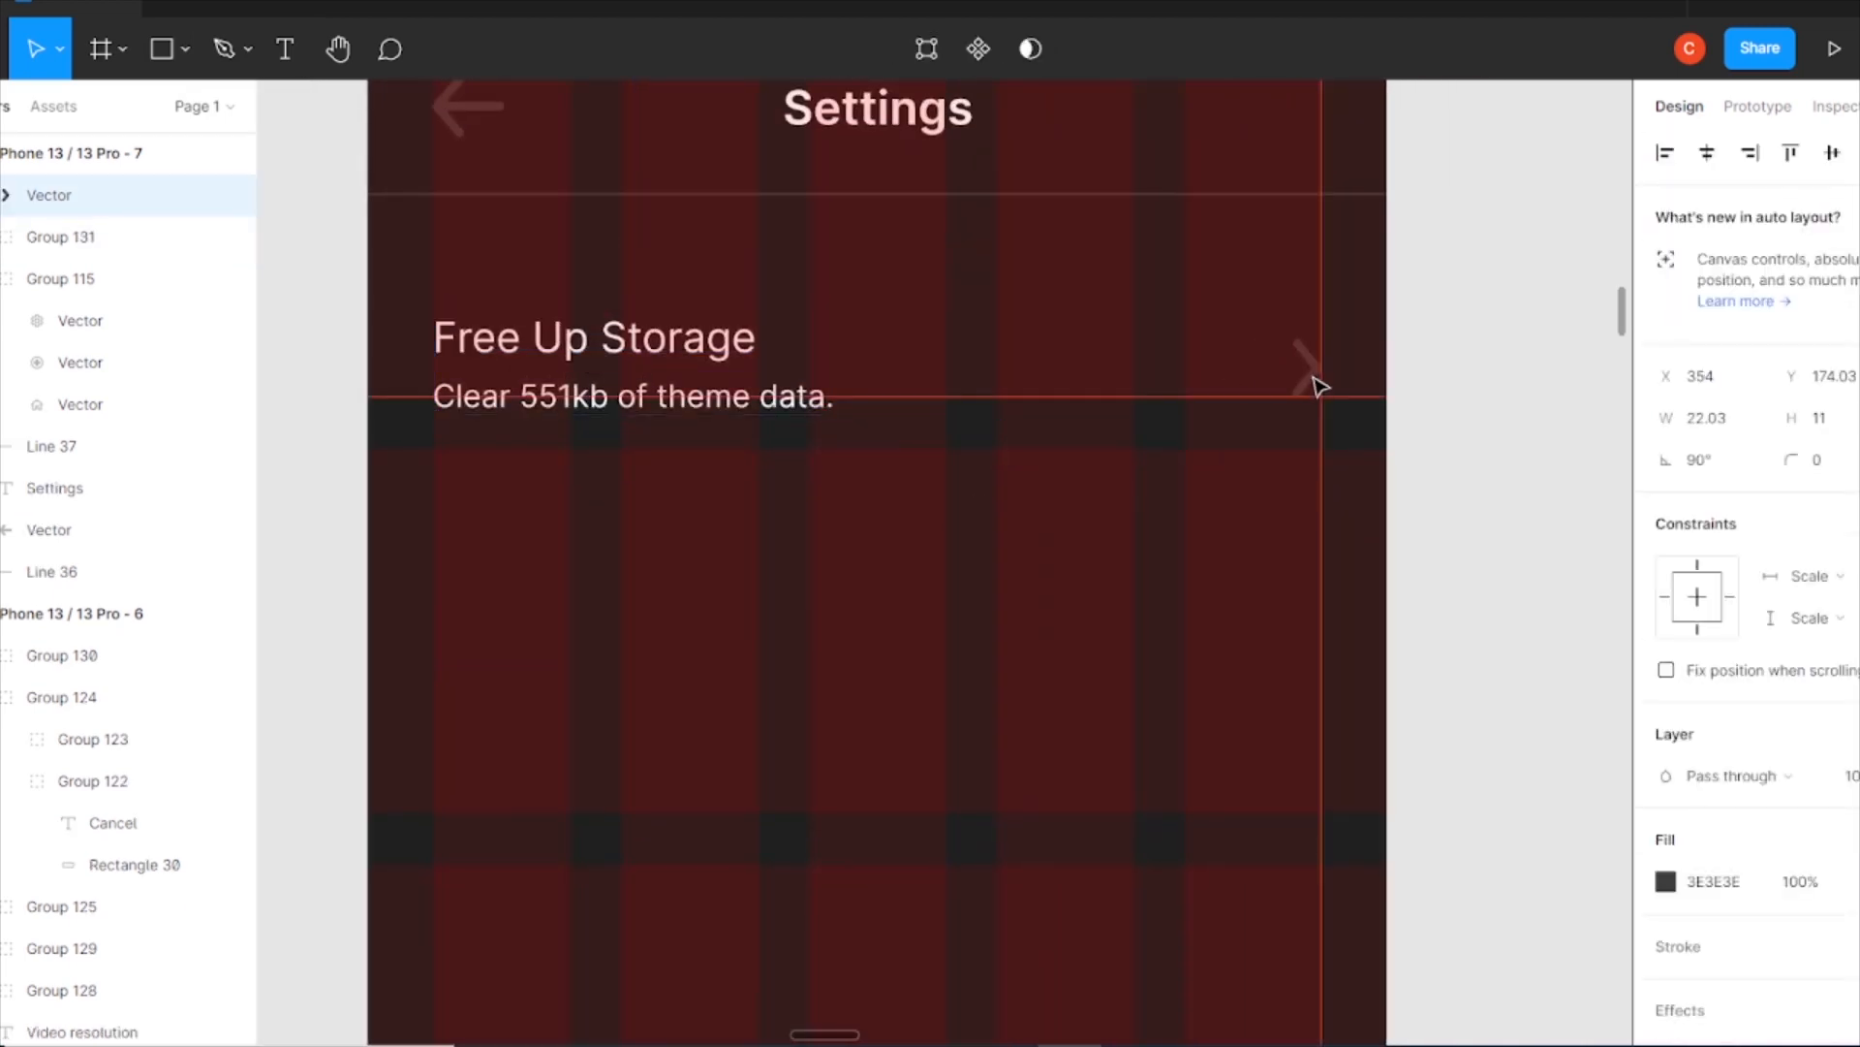
pyautogui.keyDown('shift'); pyautogui.click(629, 360); pyautogui.keyUp('shift')
pyautogui.click(1835, 155)
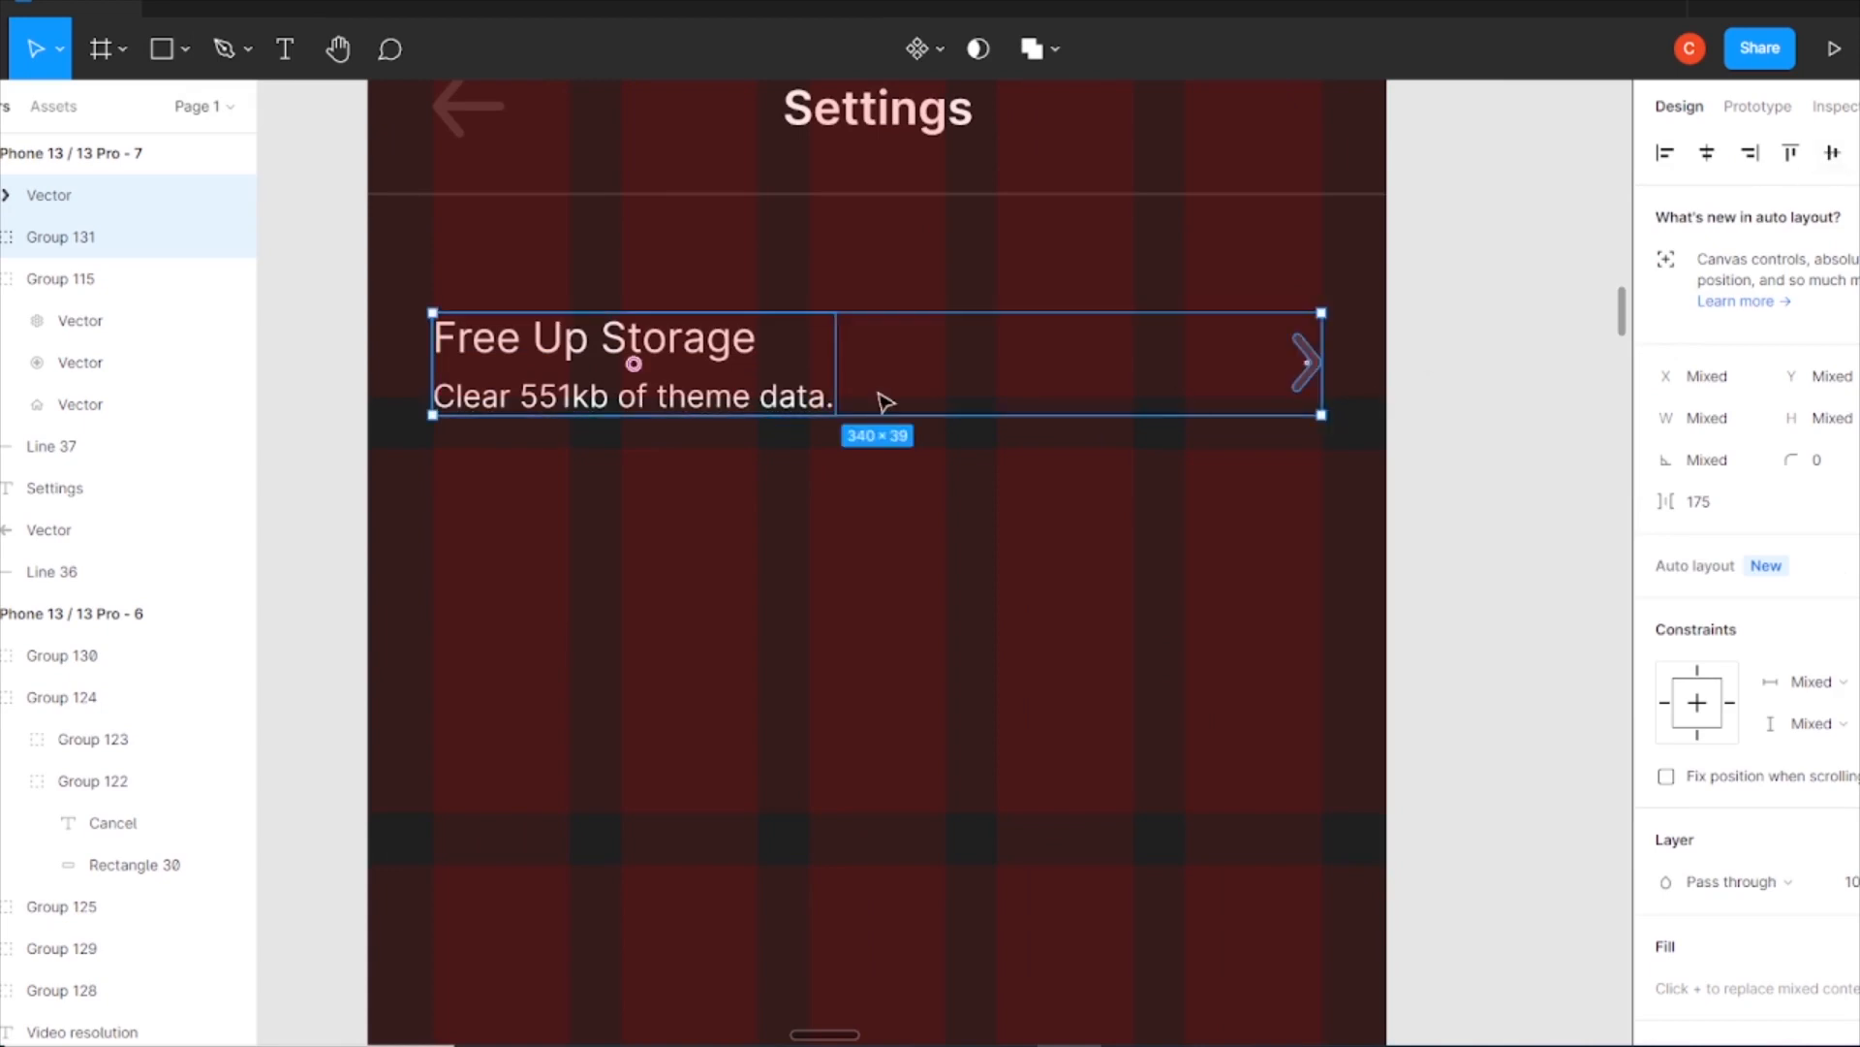
# Draw a 340-wide divider line between the margins, 20 below the Free Up Storage text group.
pyautogui.click(285, 58)
pyautogui.click(184, 49)
pyautogui.click(87, 126)
pyautogui.moveTo(432, 456); pyautogui.dragTo(1322, 455)
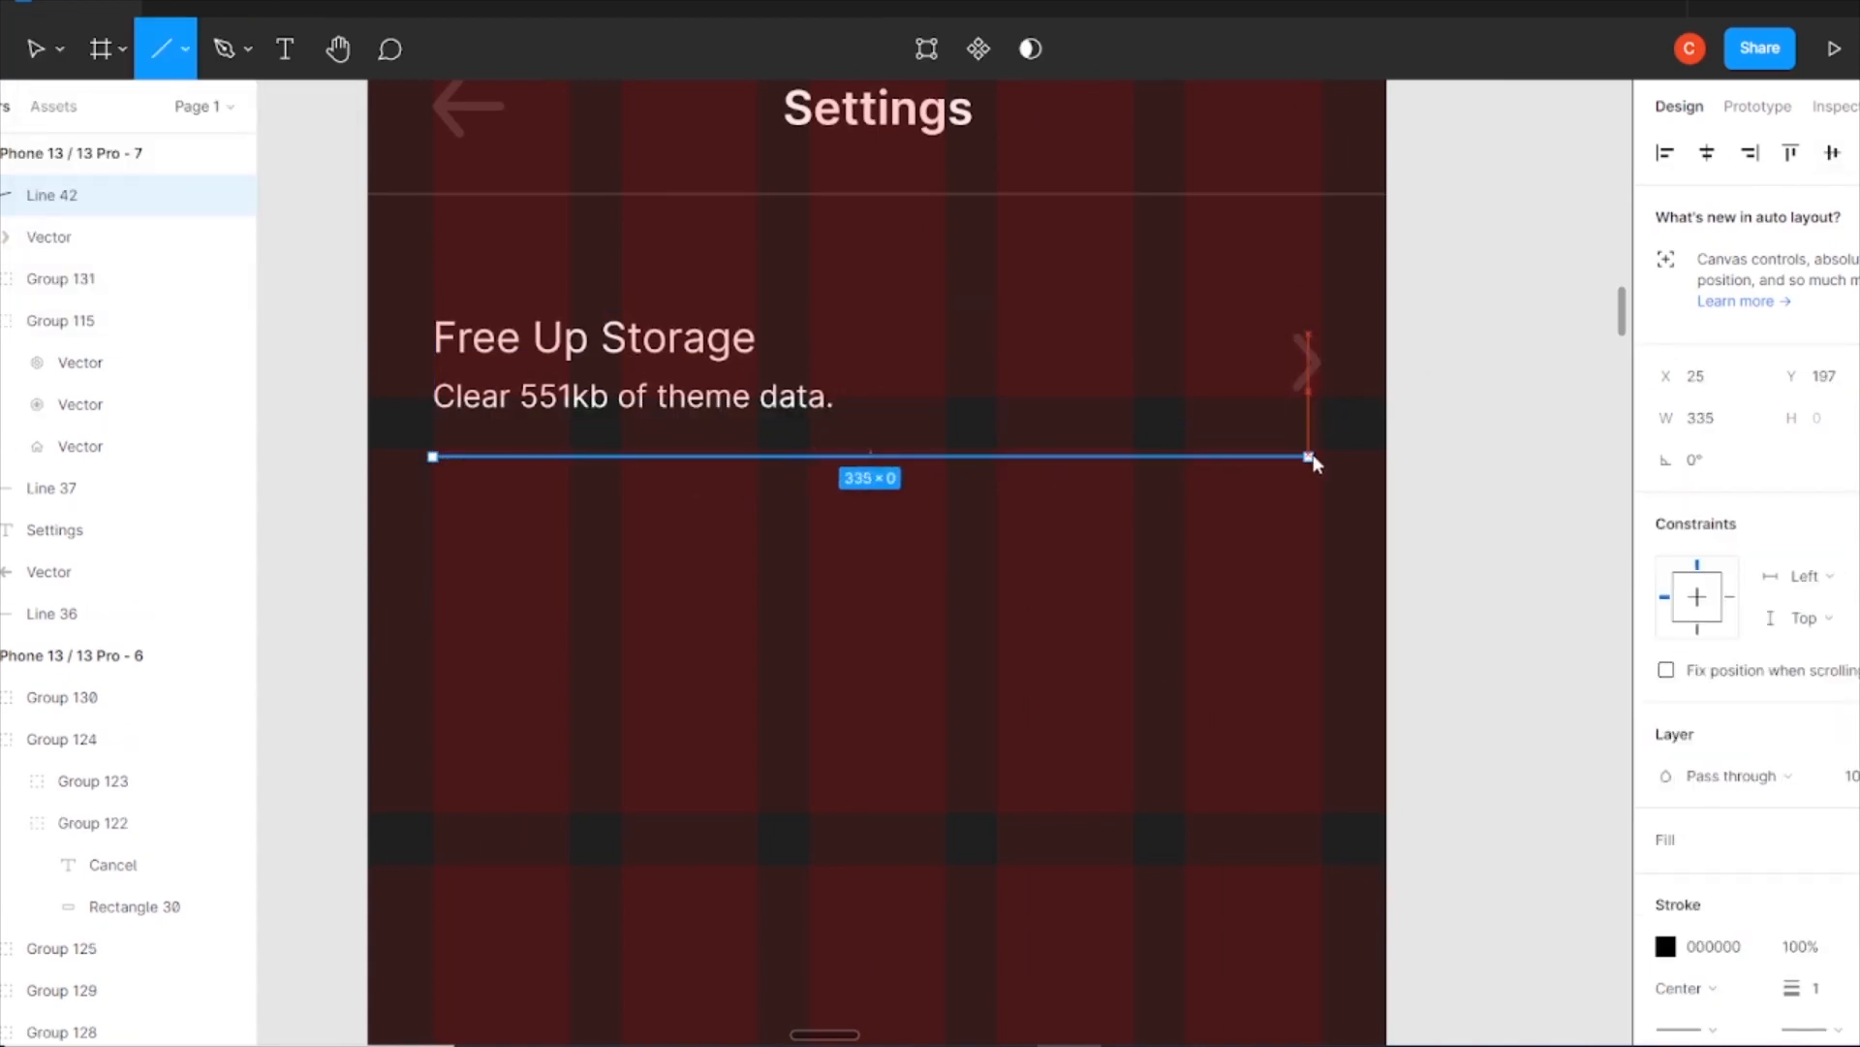
pyautogui.keyDown('shift'); pyautogui.click(633, 361); pyautogui.keyUp('shift')
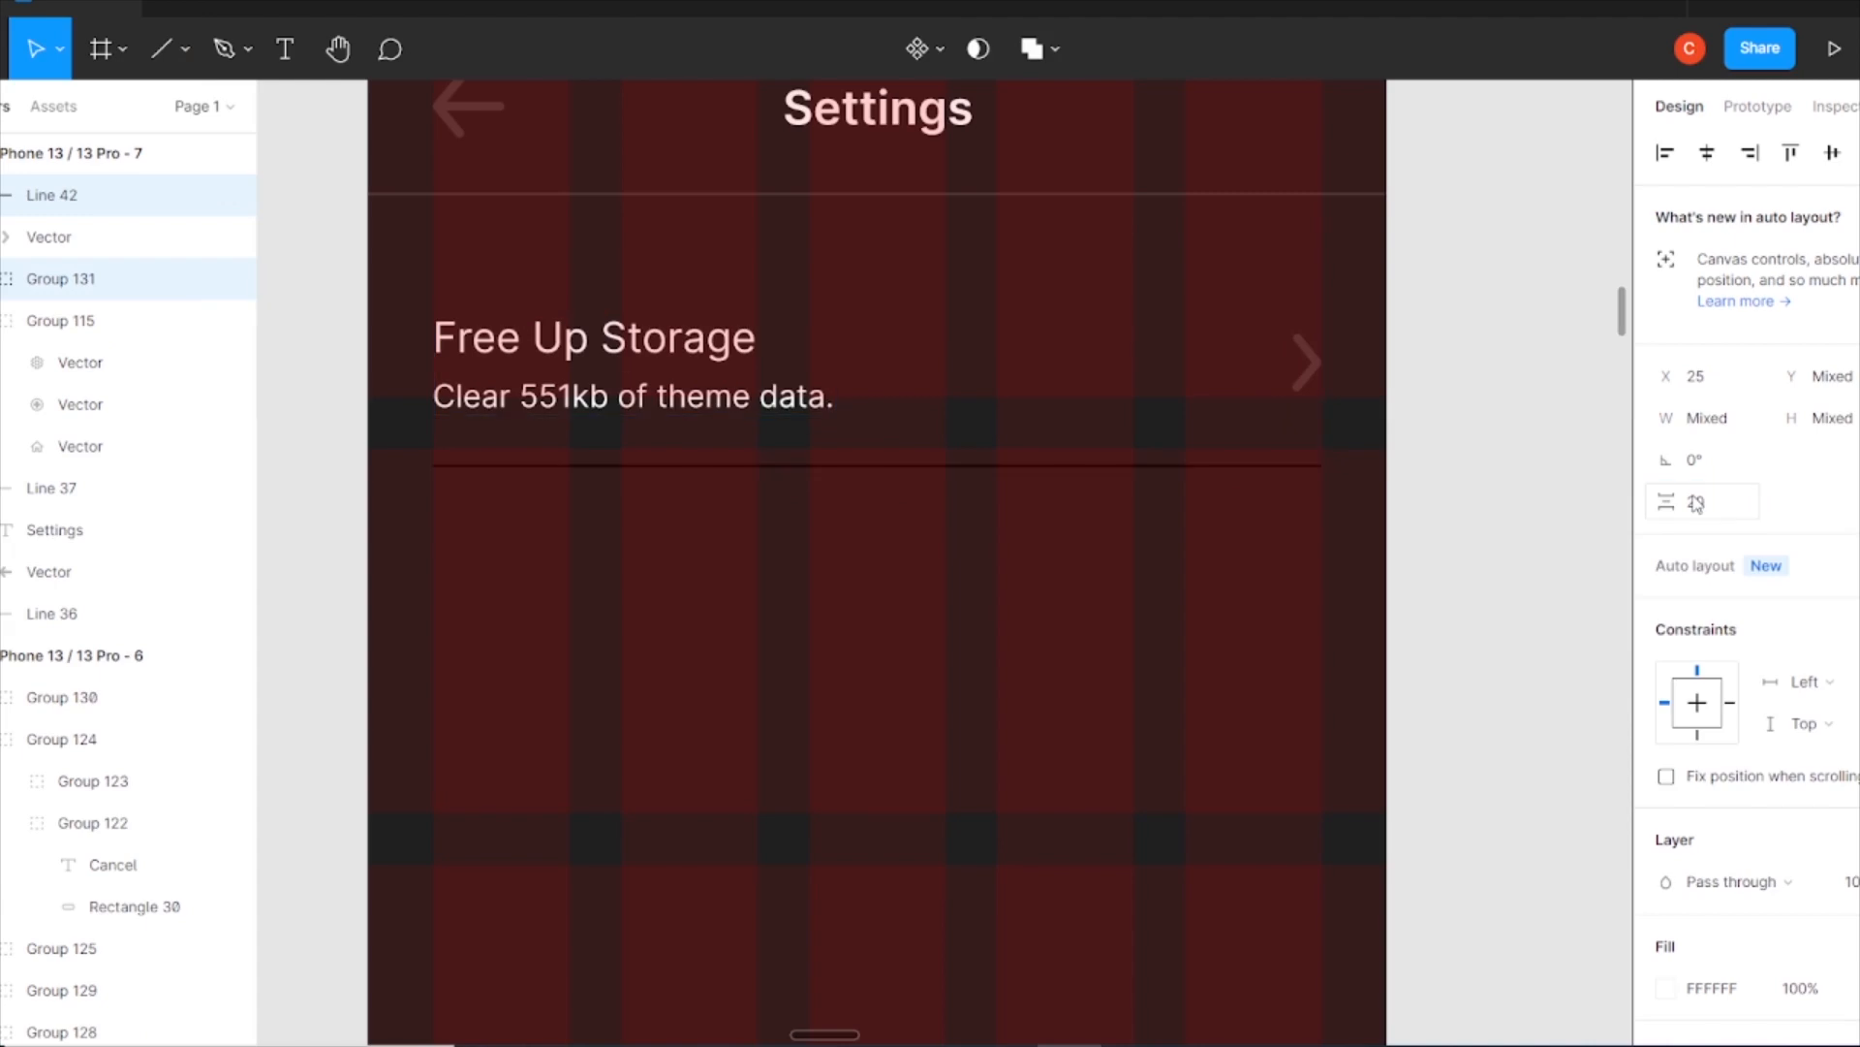
pyautogui.press('Escape')
# Set the divider line's stroke to colour 3E3E3E and thickness 0.5.
pyautogui.click(1180, 467)
pyautogui.click(1665, 946)
pyautogui.click(1516, 846)
pyautogui.write('3E3E3E')
pyautogui.click(1640, 863)
pyautogui.click(1838, 995)
pyautogui.write('0.5')
pyautogui.press('Return')
pyautogui.click(1590, 735)
# Duplicate the storage row's text group, arrow and divider downwards at equal spacing to make six rows.
pyautogui.click(1324, 466)
pyautogui.keyDown('shift'); pyautogui.click(675, 396); pyautogui.keyUp('shift')
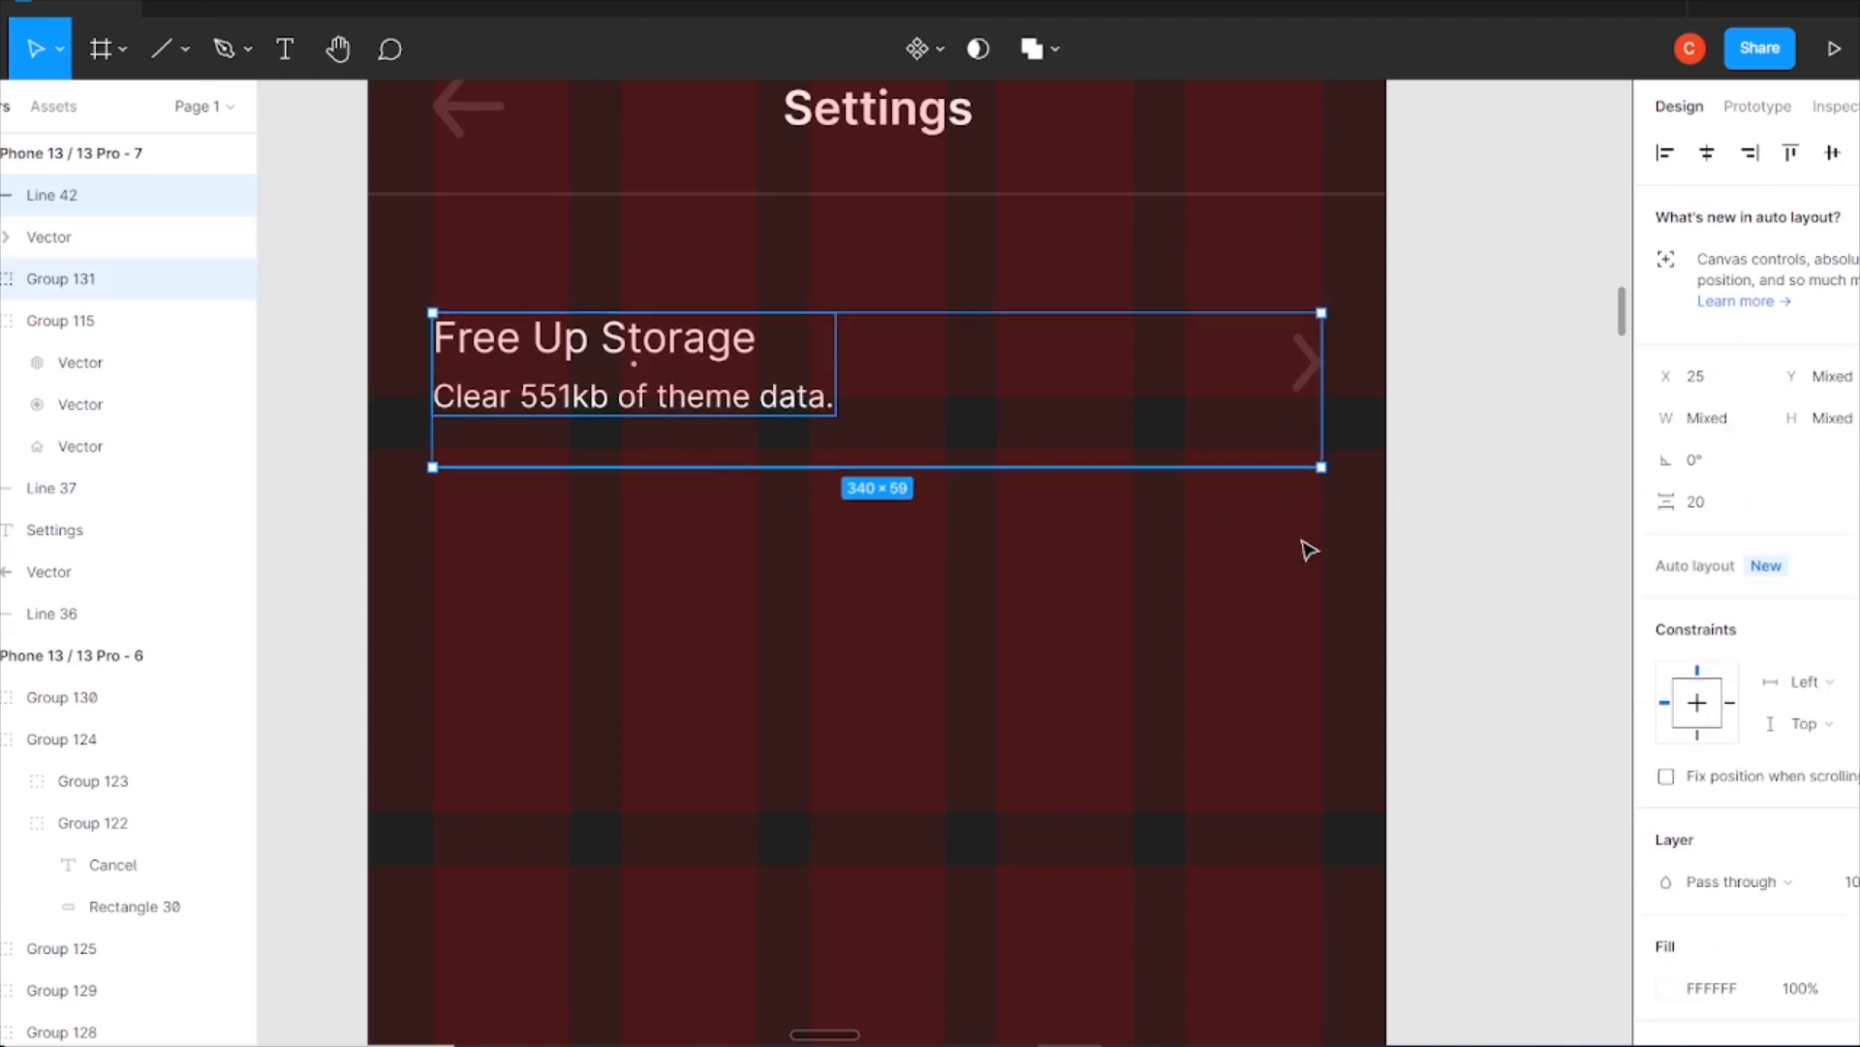
pyautogui.keyDown('shift'); pyautogui.click(1306, 468); pyautogui.keyUp('shift')
pyautogui.keyDown('shift'); pyautogui.click(1309, 374); pyautogui.keyUp('shift')
pyautogui.keyDown('shift'); pyautogui.click(1130, 469); pyautogui.keyUp('shift')
pyautogui.moveTo(734, 361); pyautogui.dragTo(734, 567)
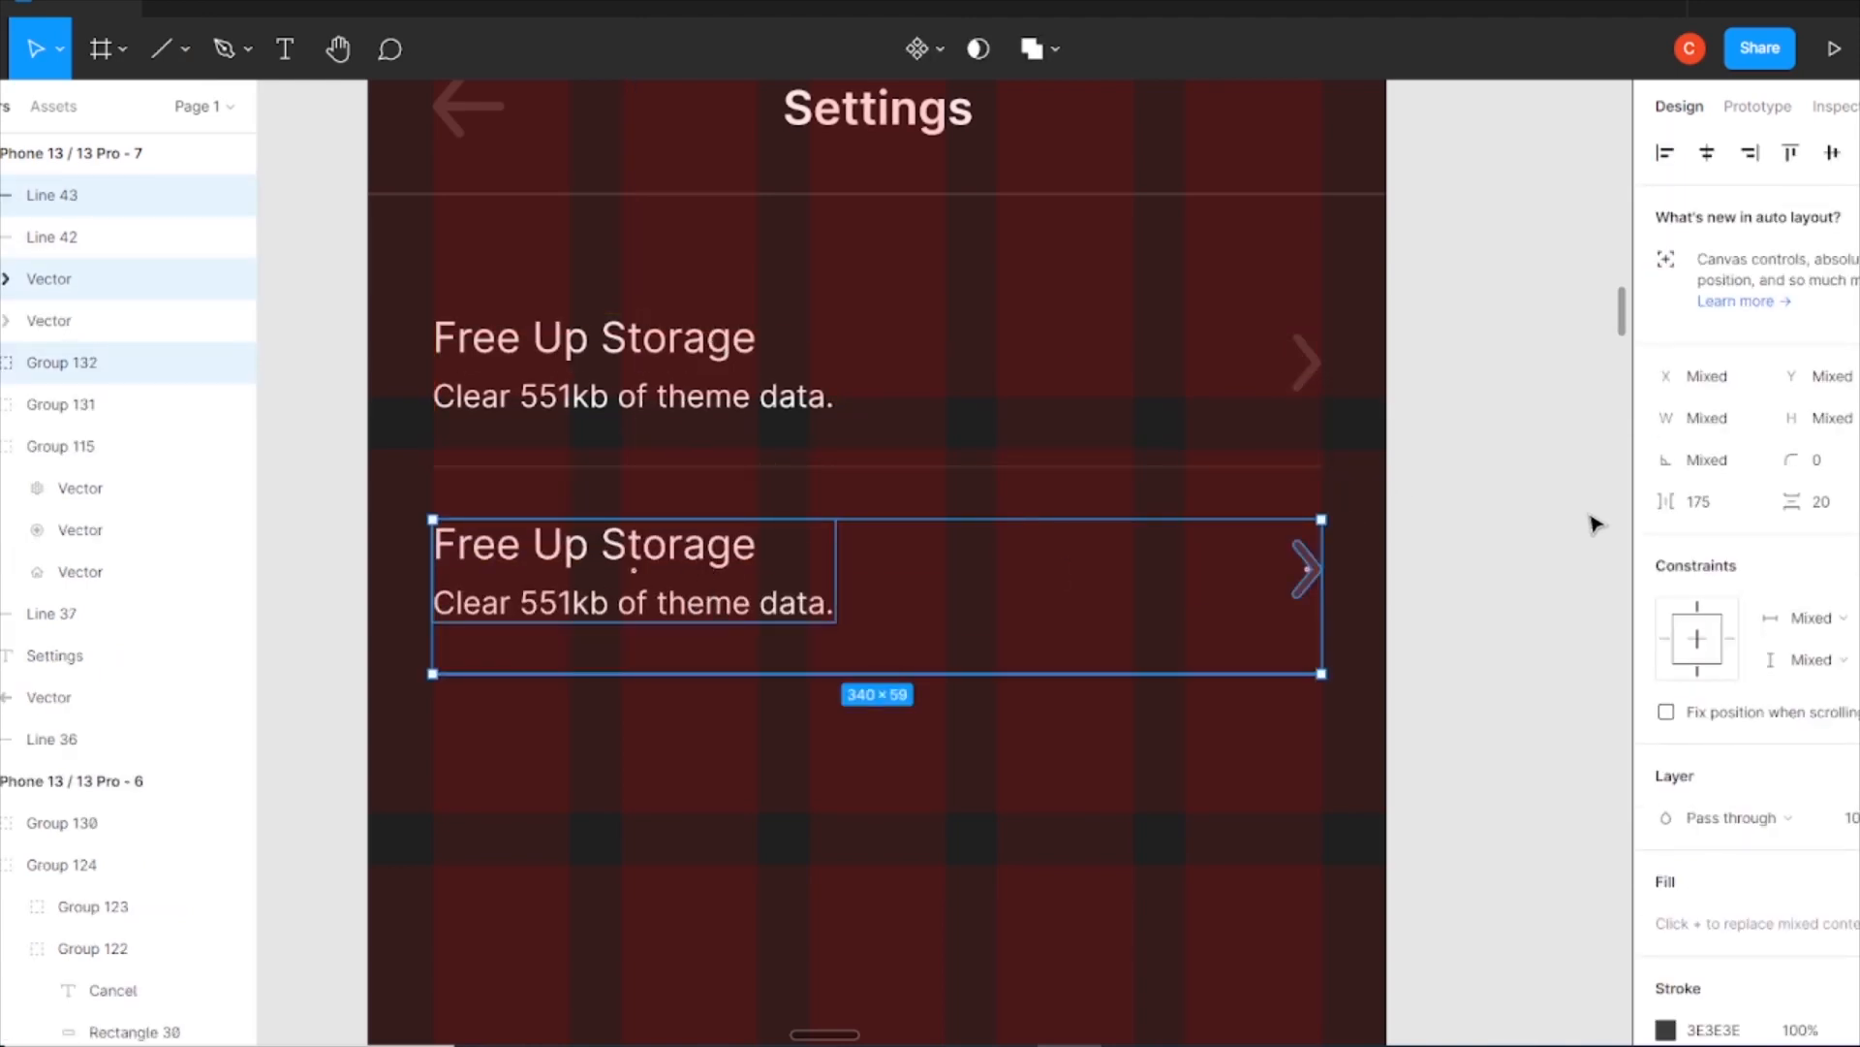
pyautogui.hotkey('ctrl', 'd')
pyautogui.hotkey('ctrl', 'd')
pyautogui.hotkey('ctrl', 'd')
pyautogui.hotkey('ctrl', 'd')
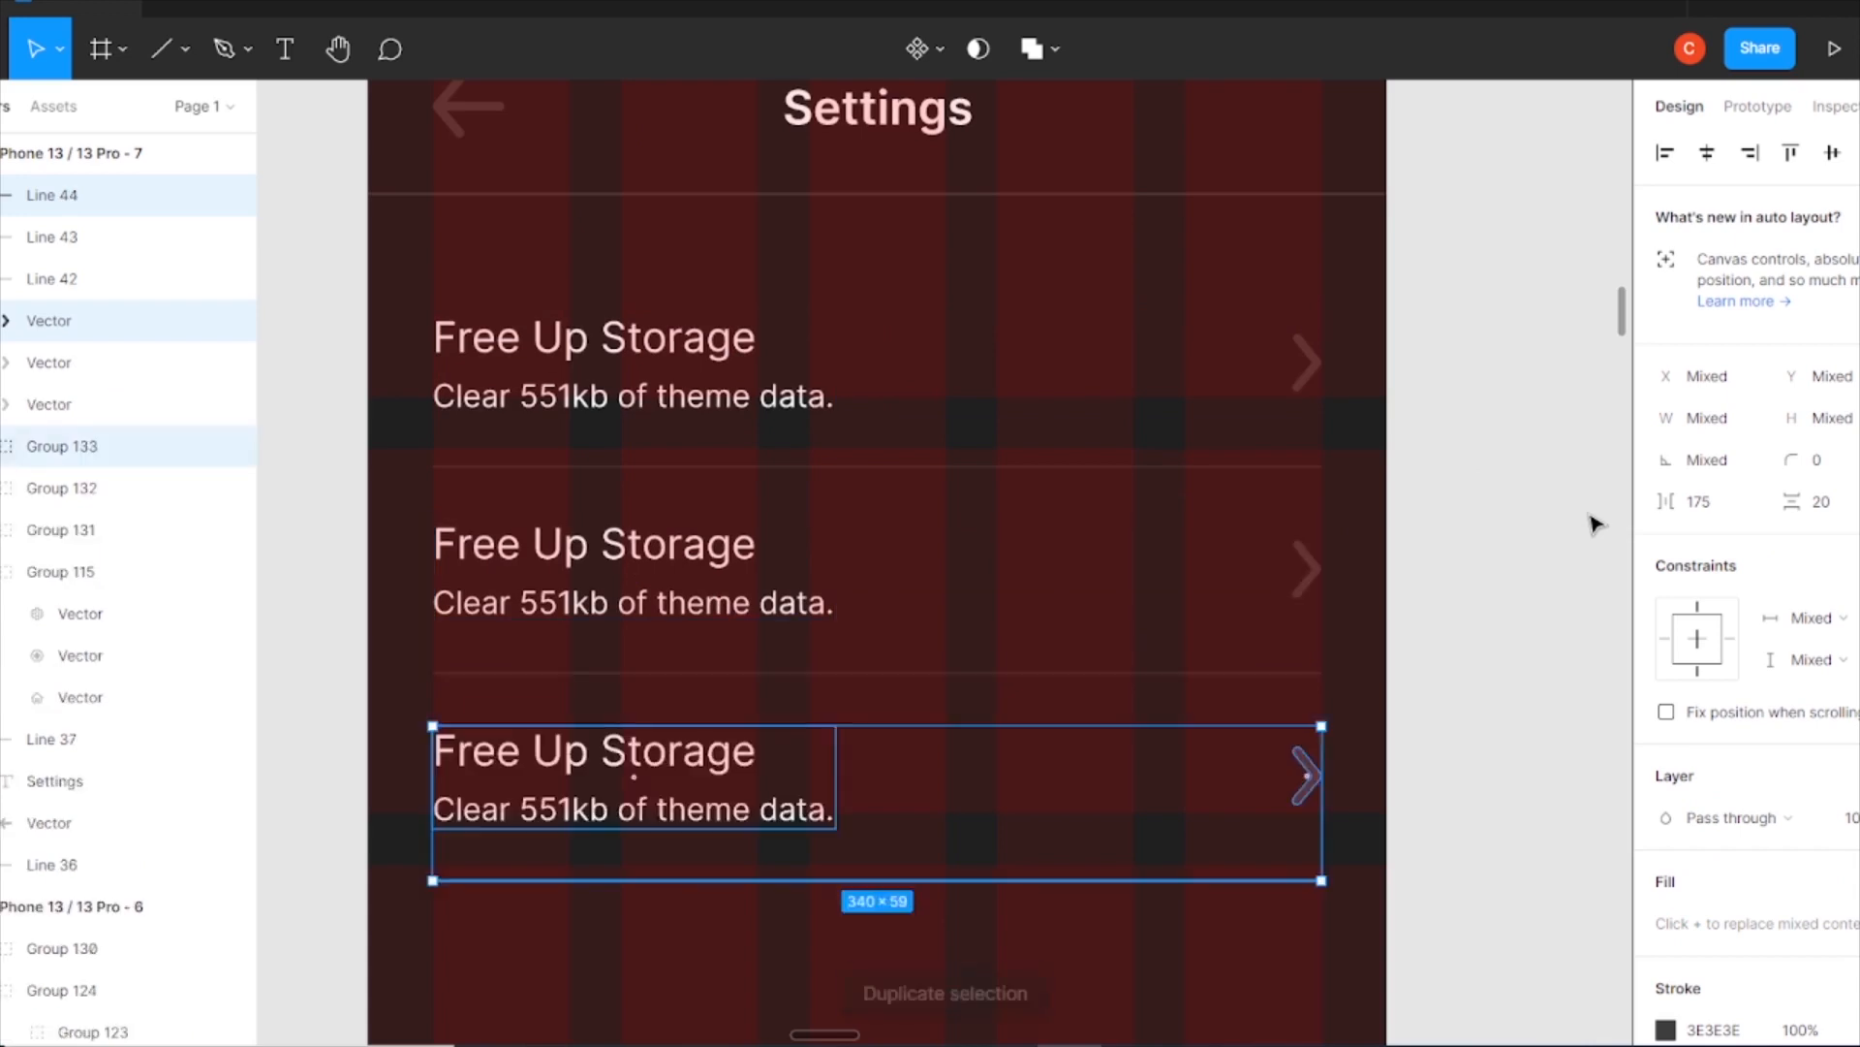
pyautogui.scroll(-5, 1590, 519)
pyautogui.click(1465, 583)
# Change the second row's texts to "Export Settings" and "1080P / 30fps".
pyautogui.scroll(-5, 1212, 679)
pyautogui.scroll(6, 1217, 669)
pyautogui.doubleClick(754, 475)
pyautogui.doubleClick(754, 475)
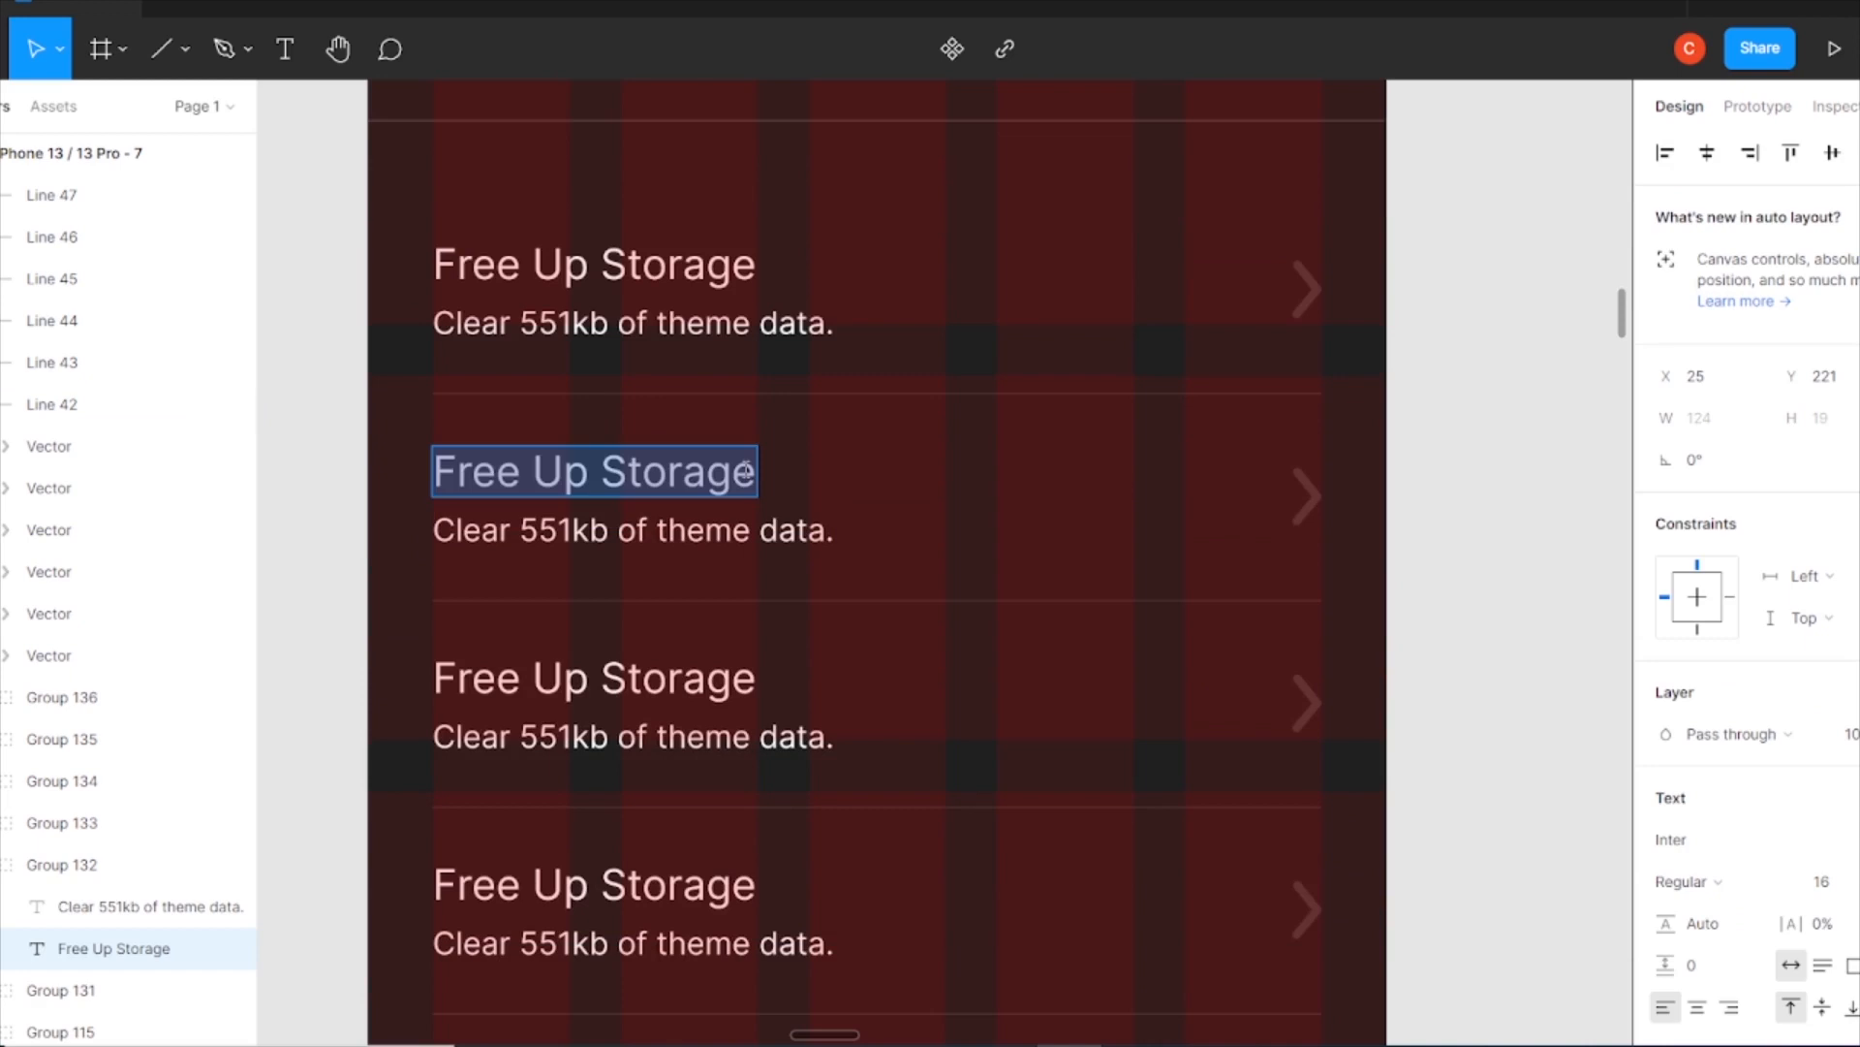
pyautogui.write('Export Settings')
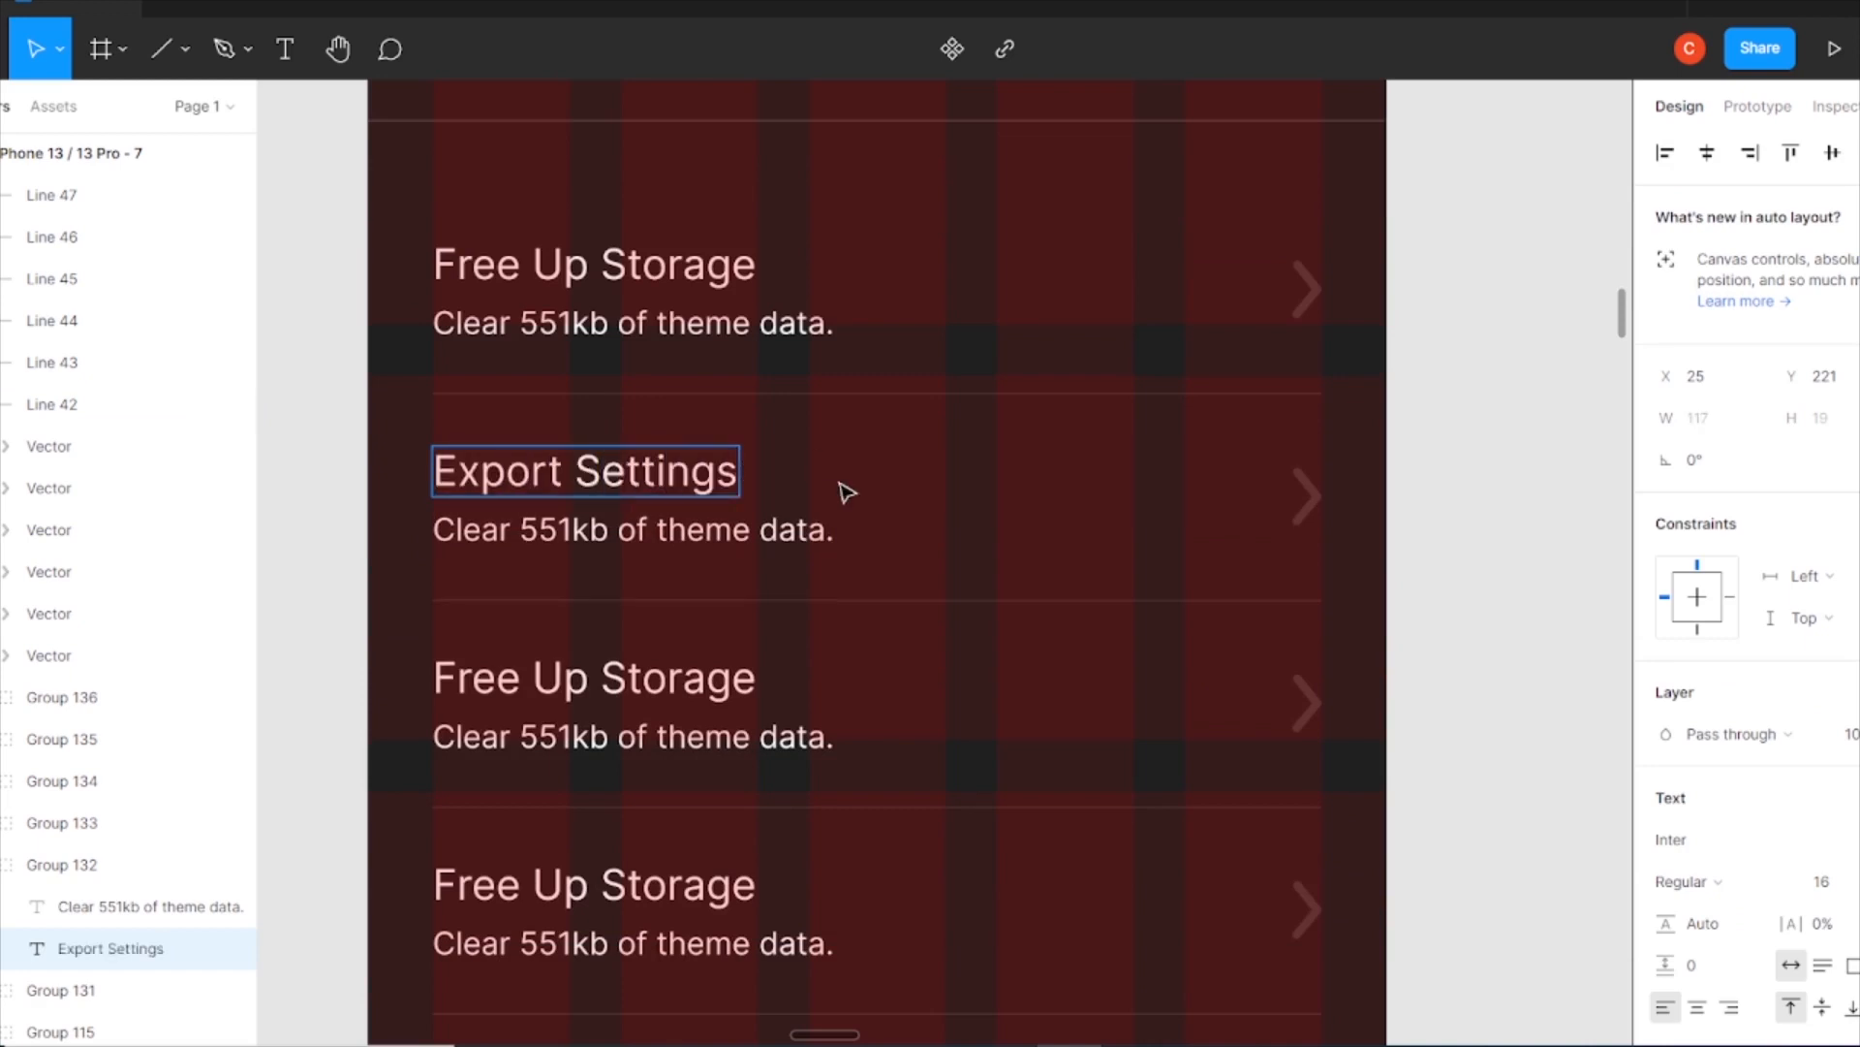
pyautogui.click(834, 531)
pyautogui.moveTo(833, 531); pyautogui.dragTo(433, 538)
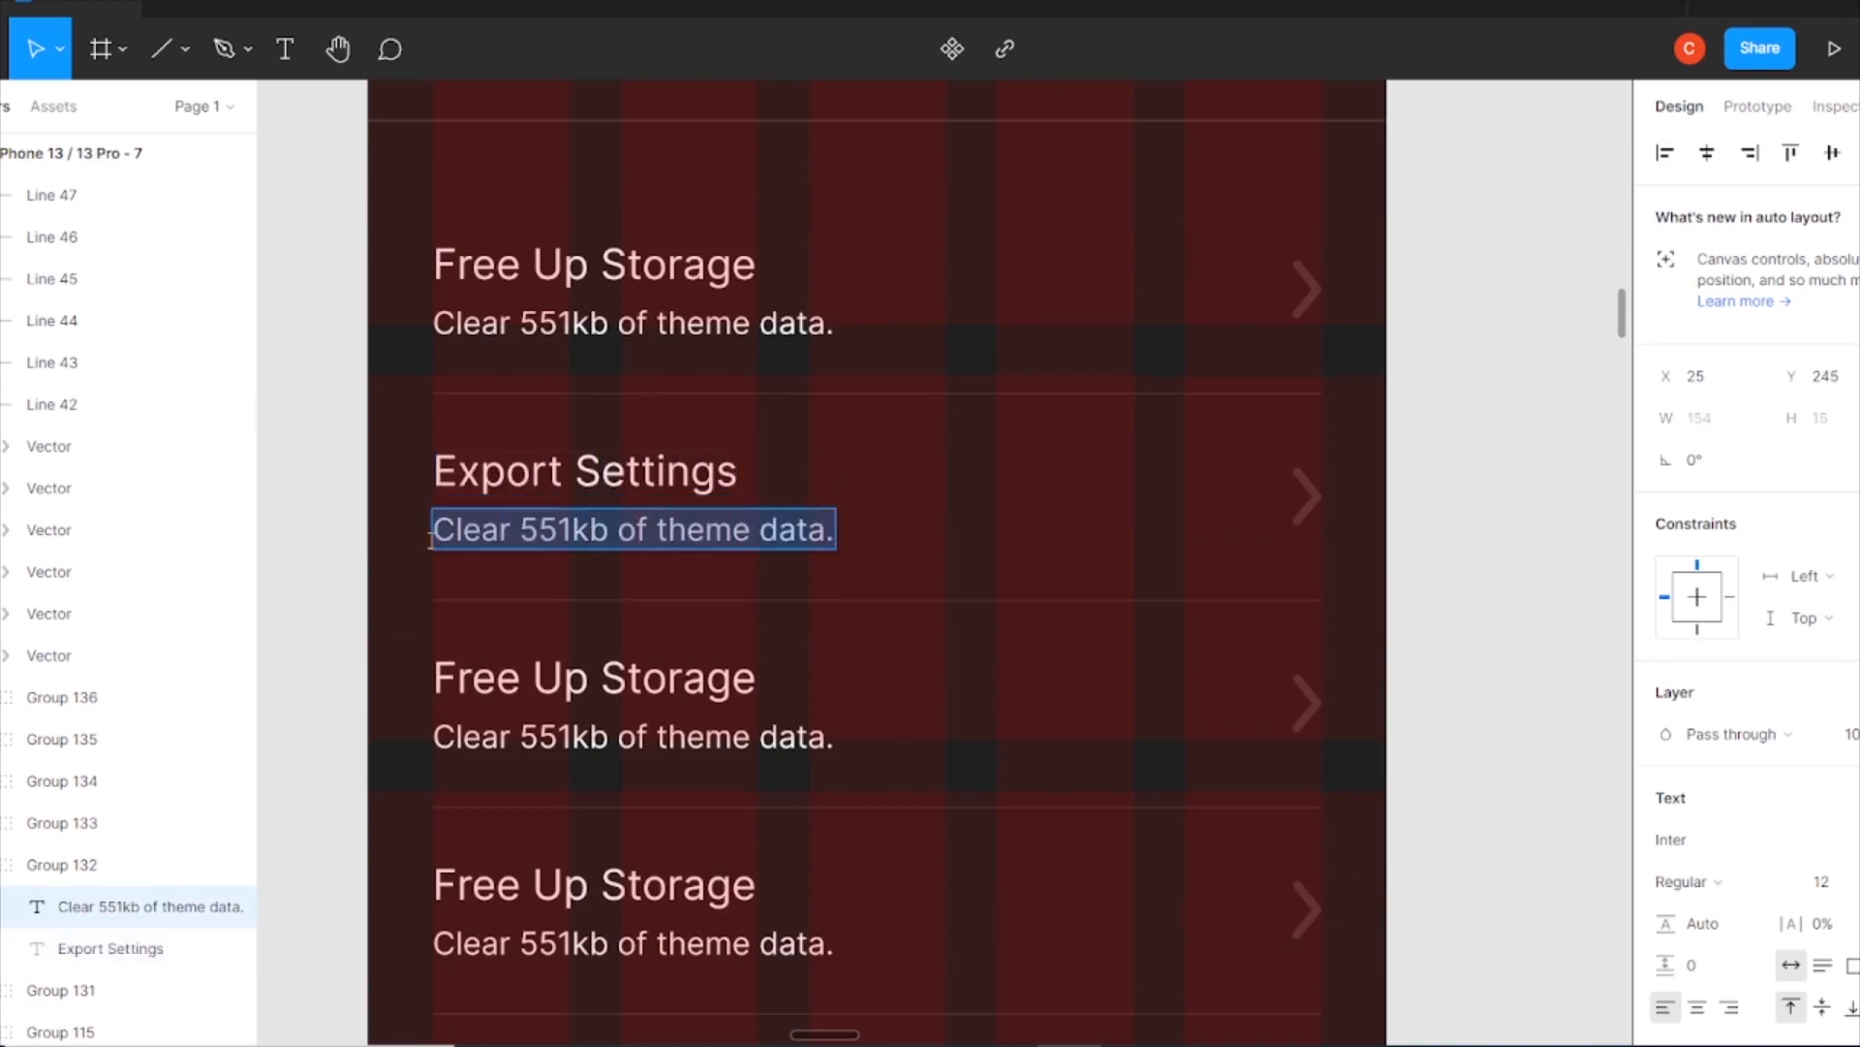
pyautogui.write('1080P /')
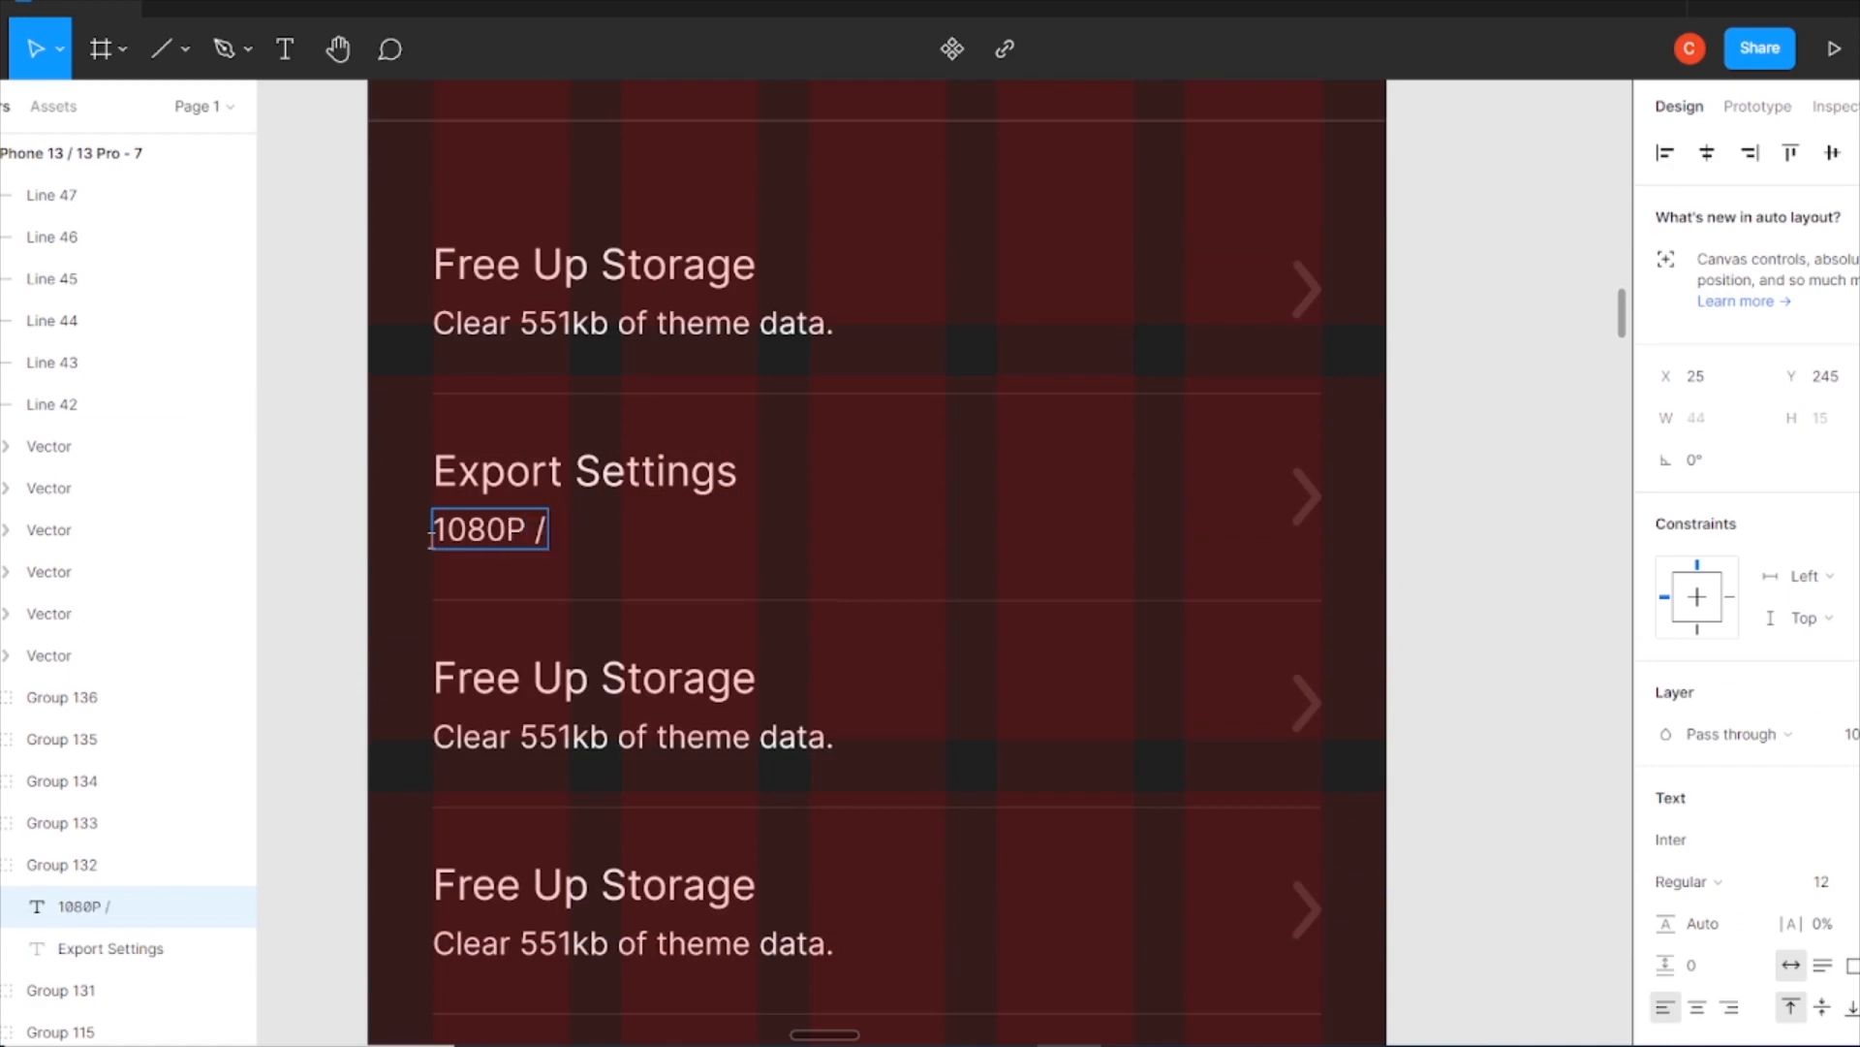
# Change the third row's texts to "Preferences" and "Fill Mode.".
pyautogui.click(756, 679)
pyautogui.moveTo(756, 678); pyautogui.dragTo(382, 689)
pyautogui.write('Pre')
pyautogui.click(818, 735)
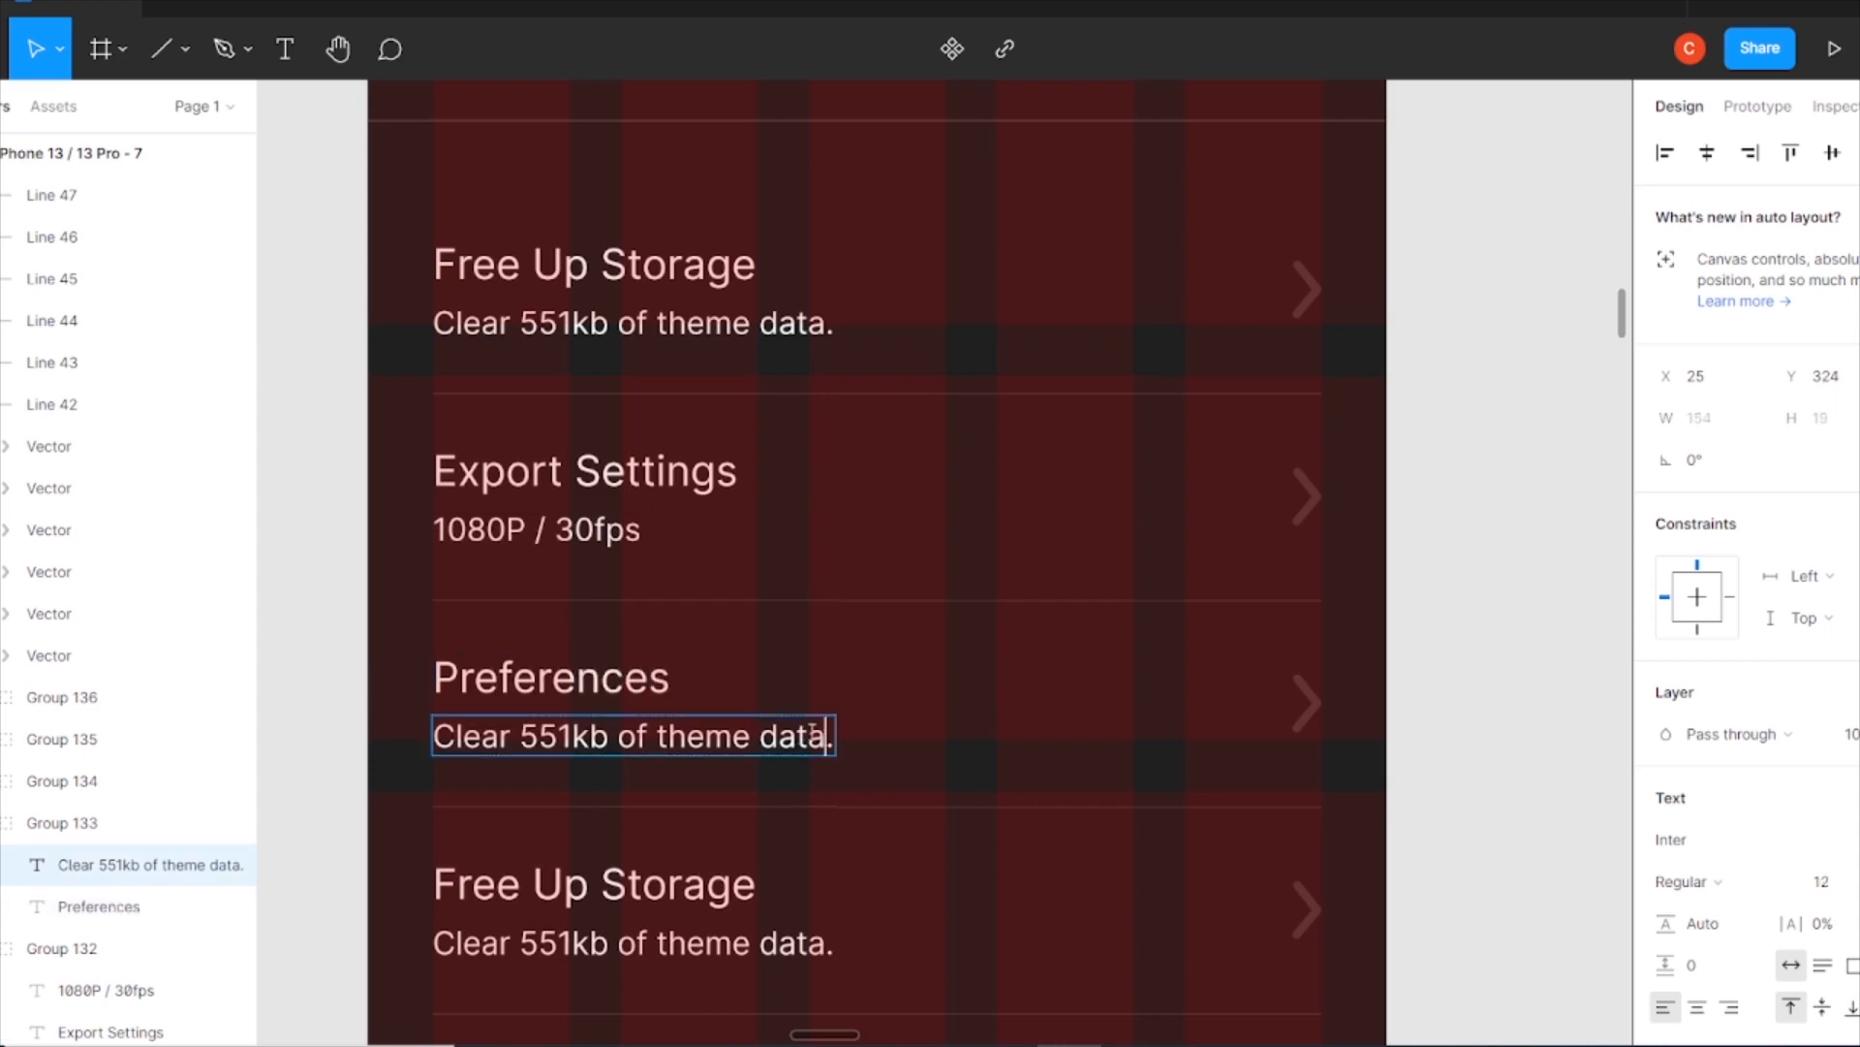
pyautogui.moveTo(818, 736); pyautogui.dragTo(431, 741)
pyautogui.write('Fill ')
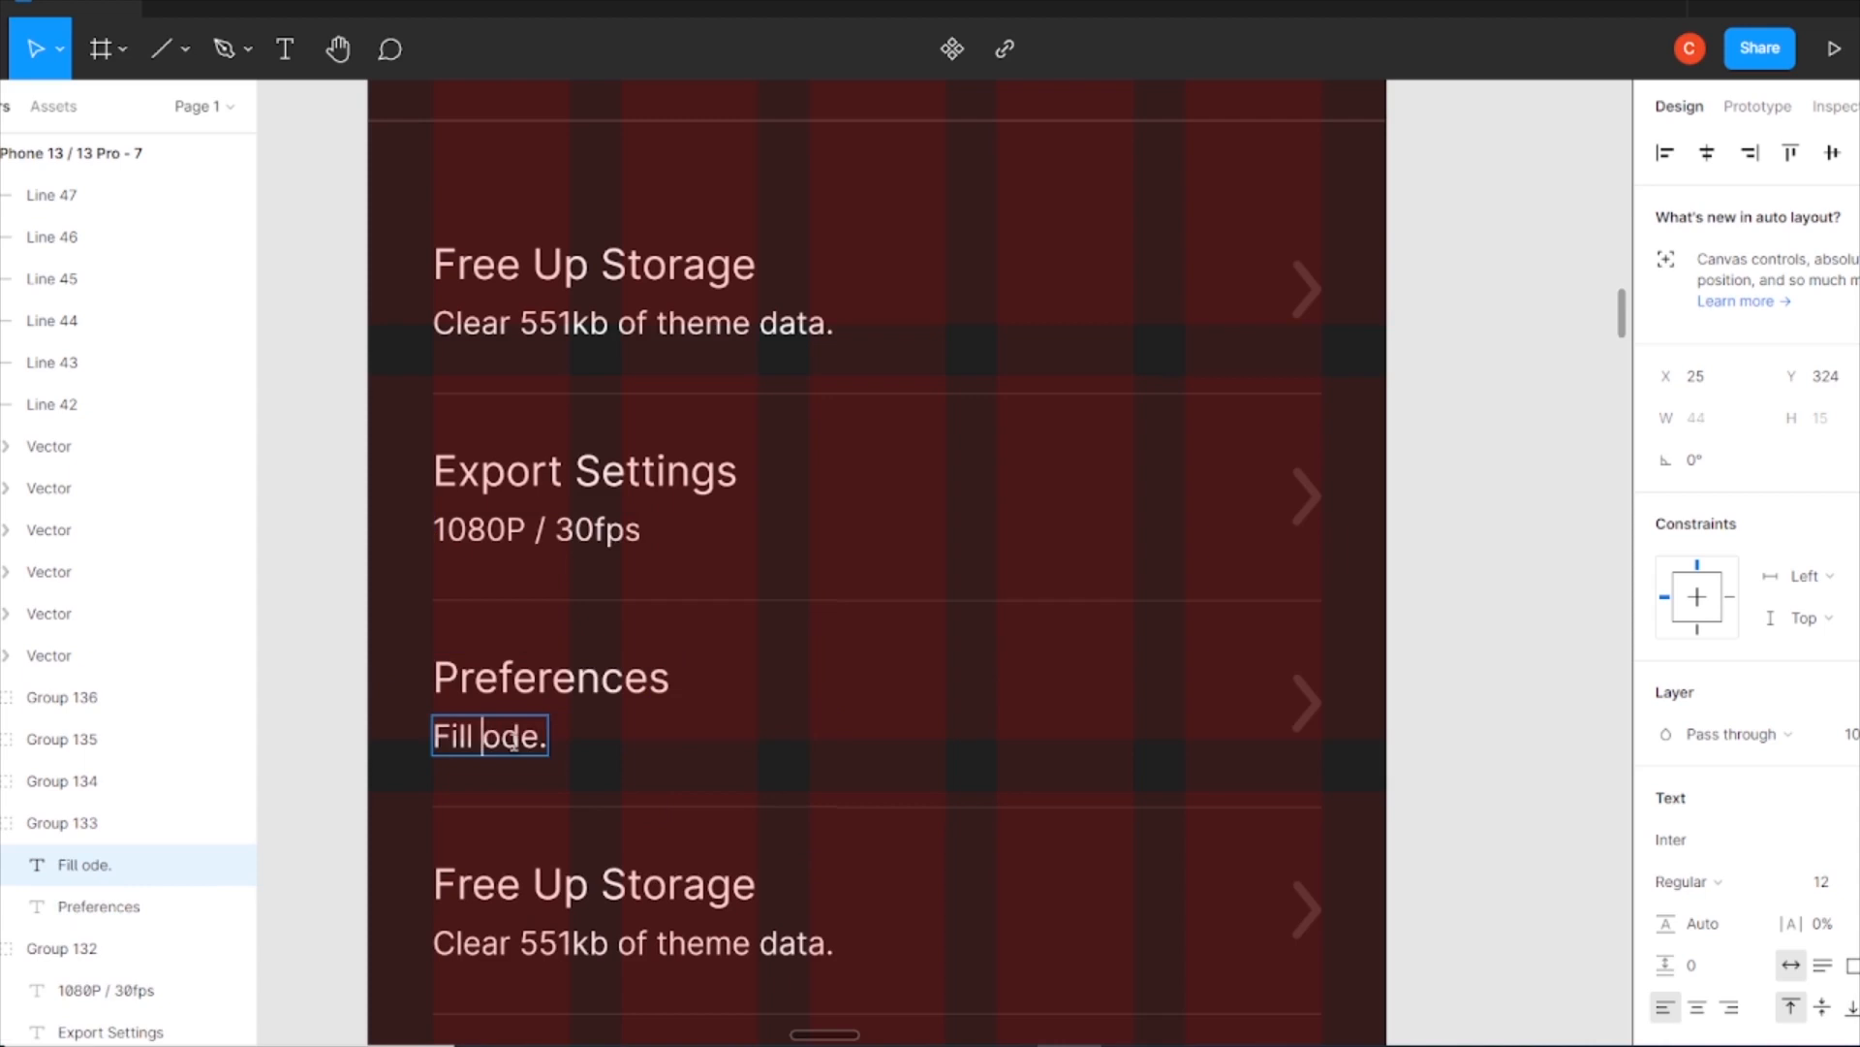
pyautogui.write('M')
# Change the fourth row's texts to "About Editor" and "1.38.7".
pyautogui.scroll(-3, 618, 752)
pyautogui.click(756, 709)
pyautogui.moveTo(756, 708); pyautogui.dragTo(460, 761)
pyautogui.write('About Editor')
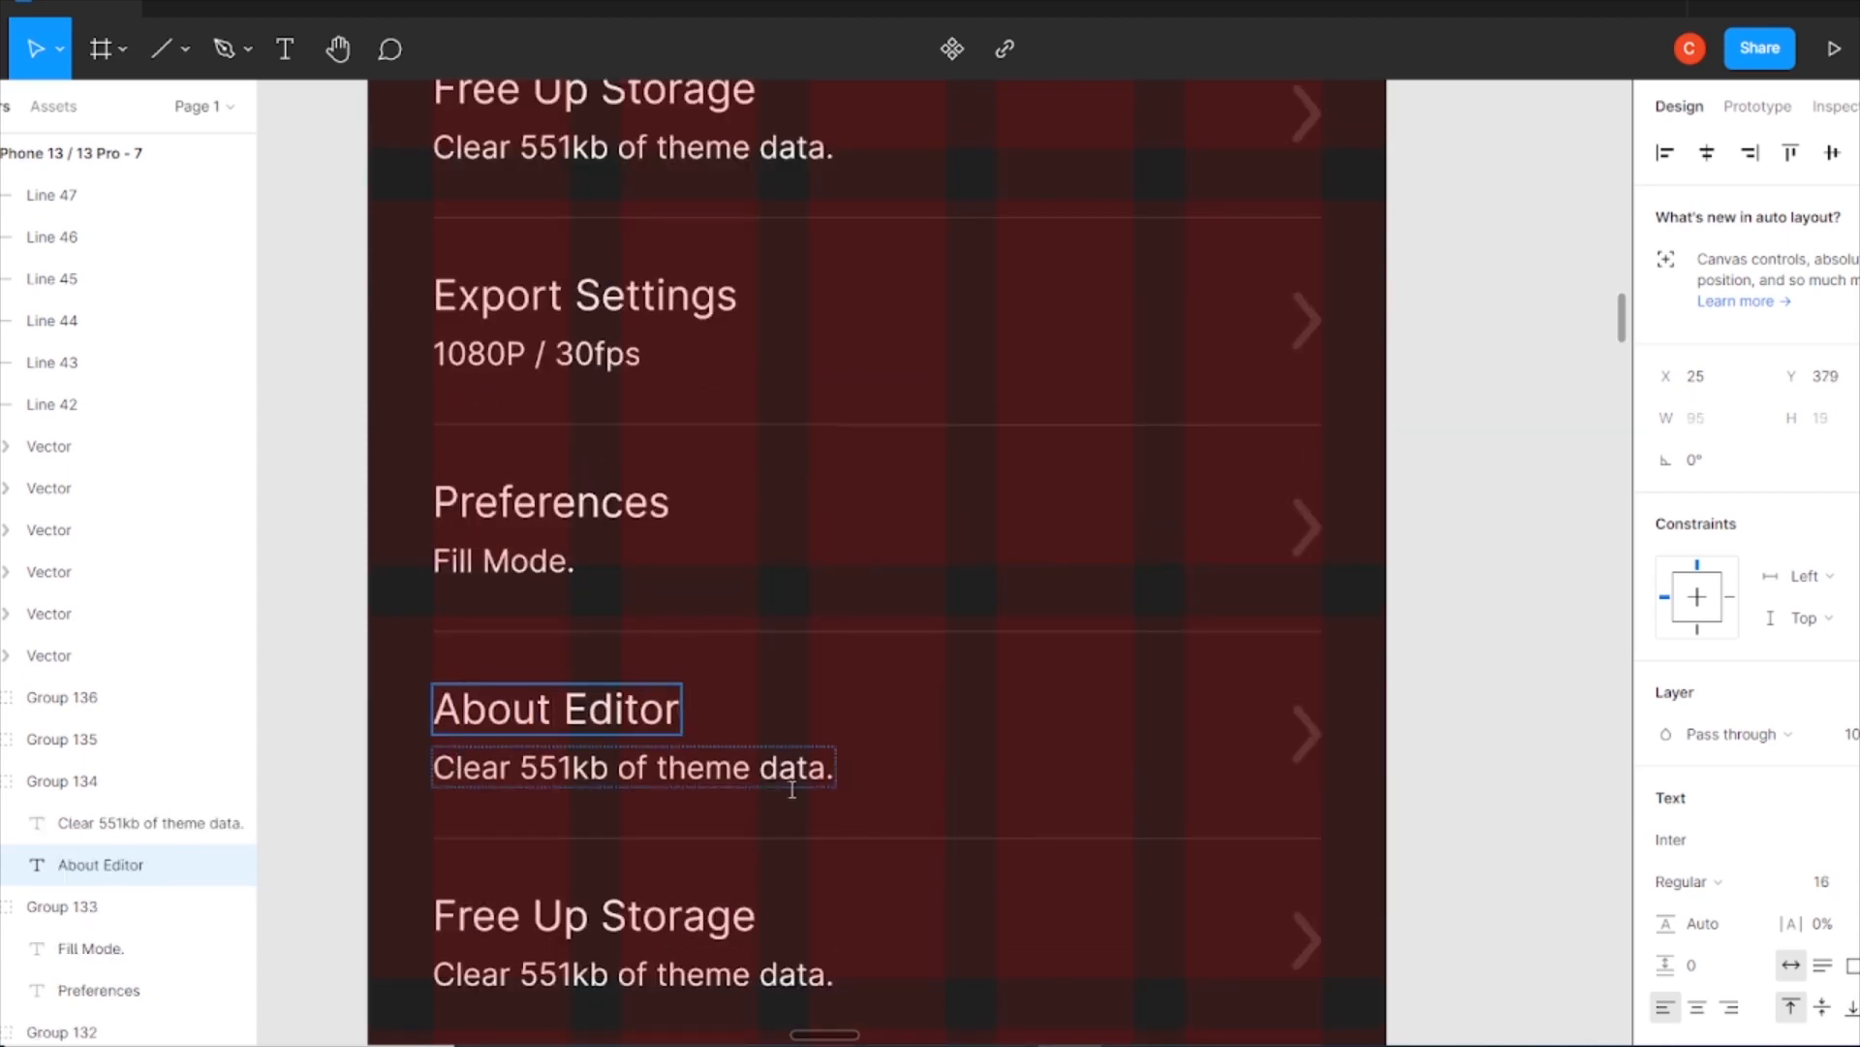
pyautogui.doubleClick(825, 769)
pyautogui.moveTo(825, 769); pyautogui.dragTo(482, 780)
pyautogui.write('1.38.7')
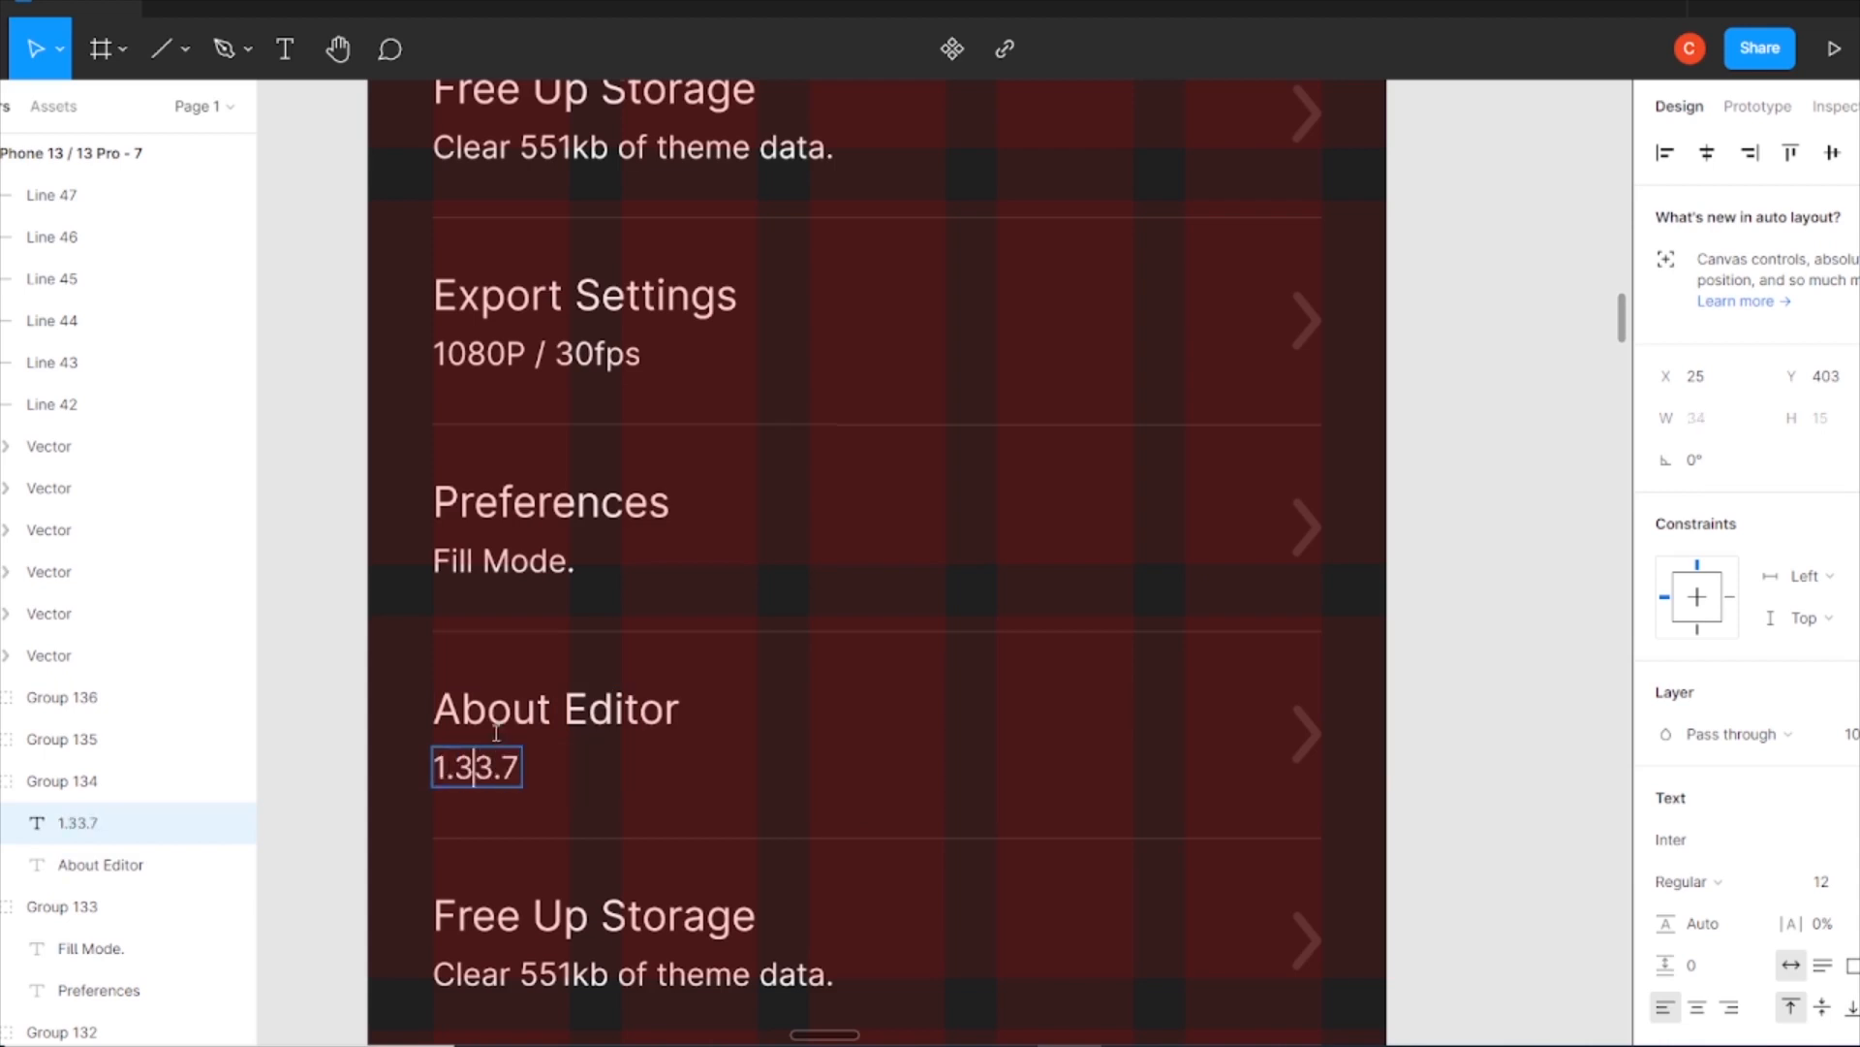
# Change the fifth row's texts to "Feedback" and "Category.".
pyautogui.scroll(-3, 767, 769)
pyautogui.doubleClick(527, 659)
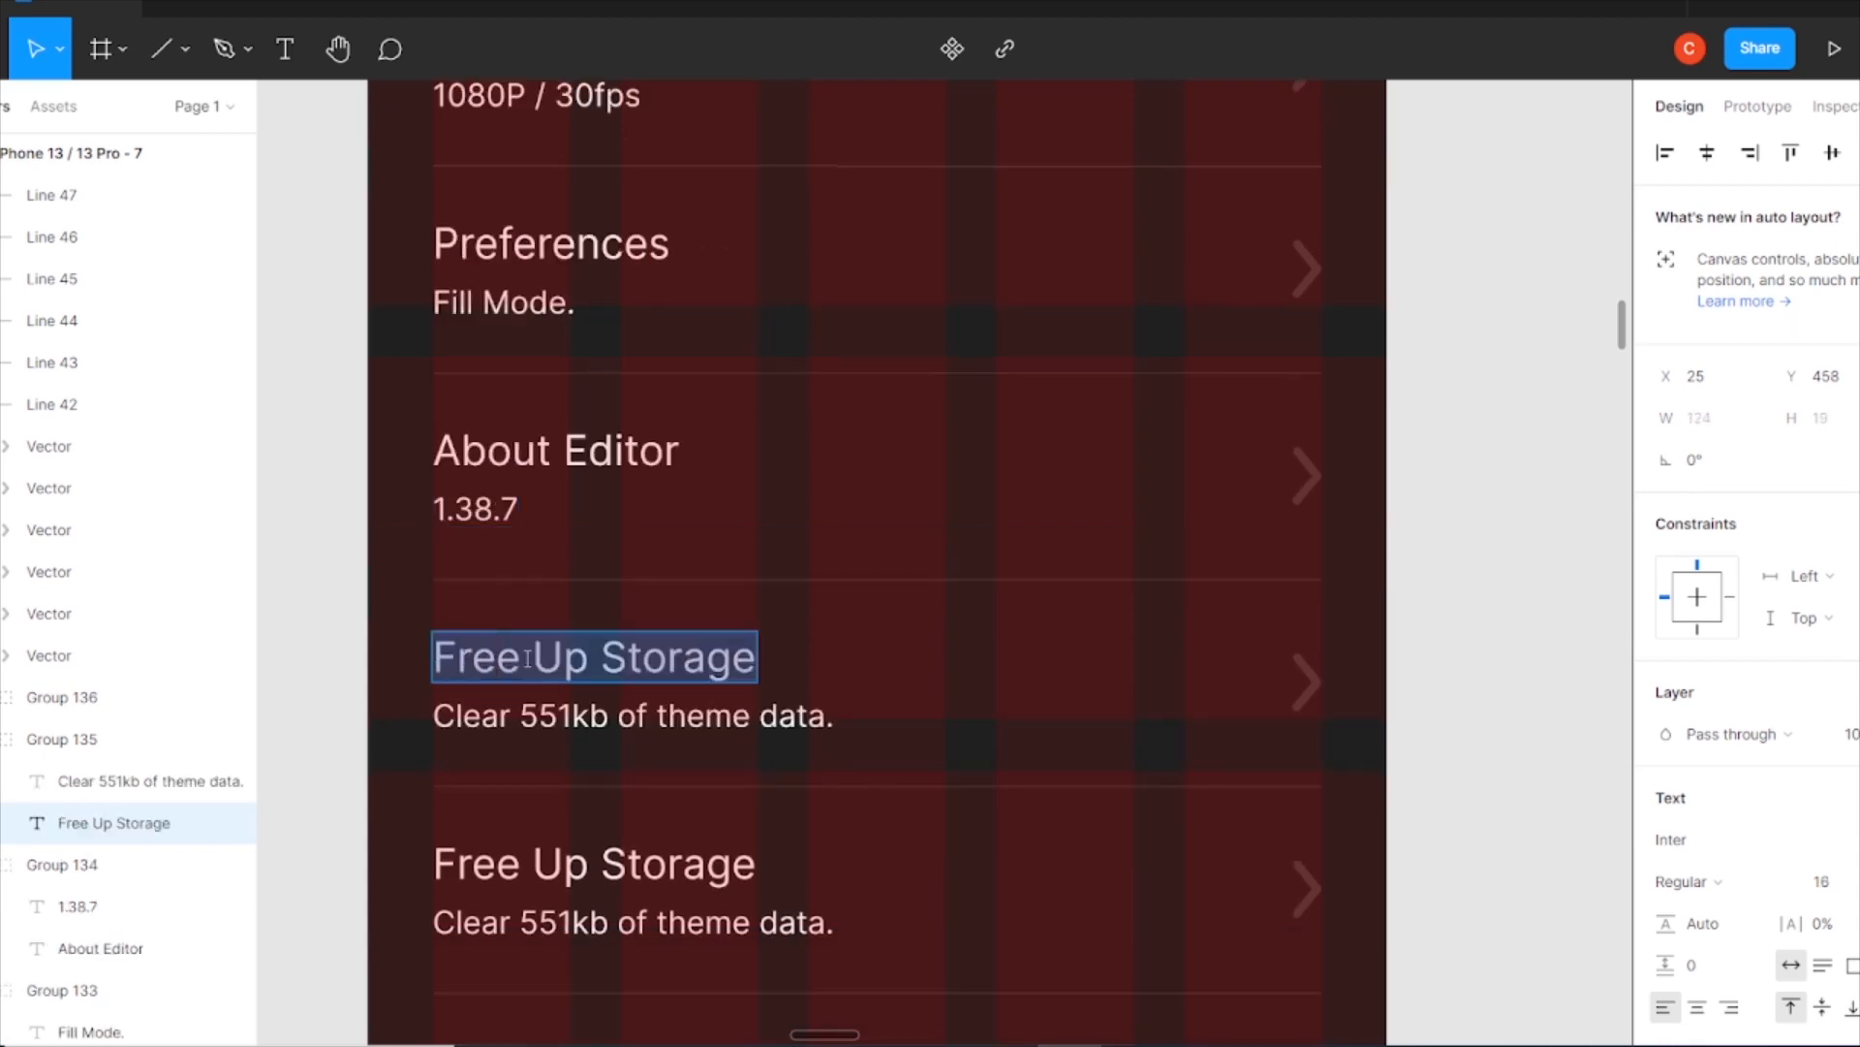
pyautogui.write('Feedback')
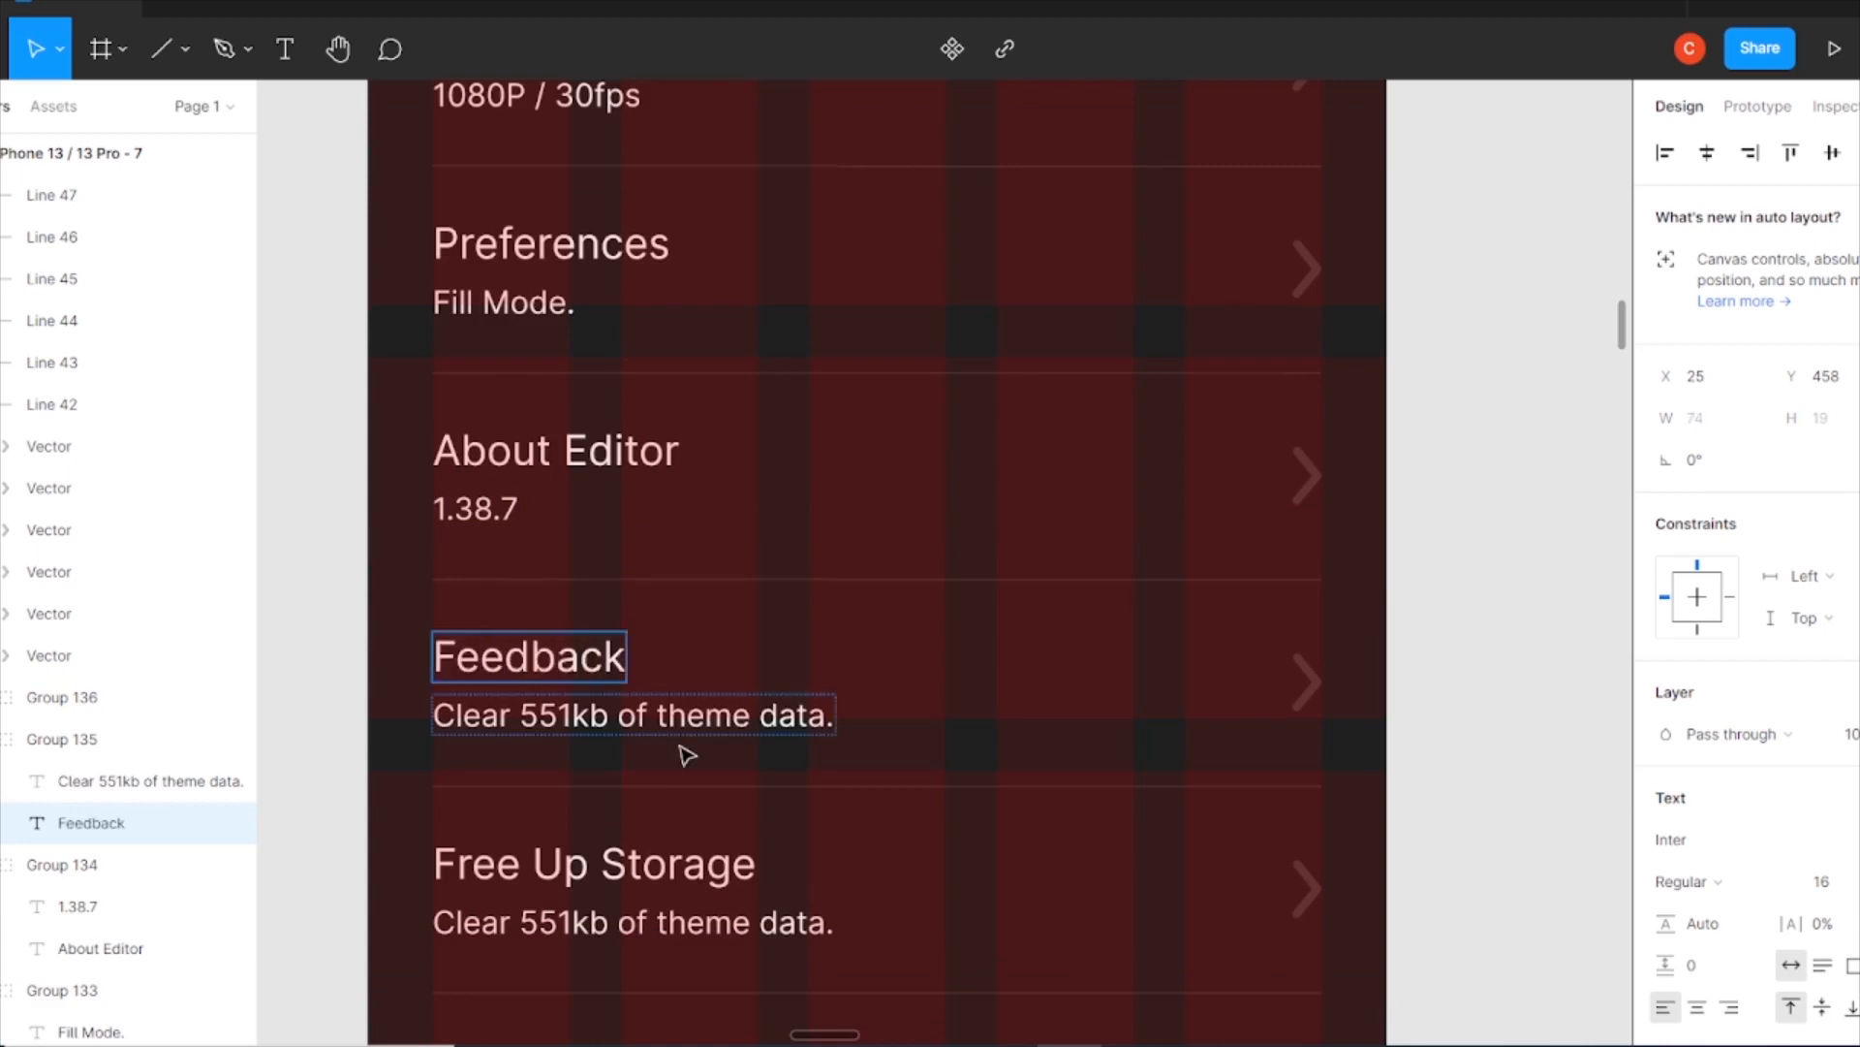
pyautogui.doubleClick(435, 719)
pyautogui.write('C.')
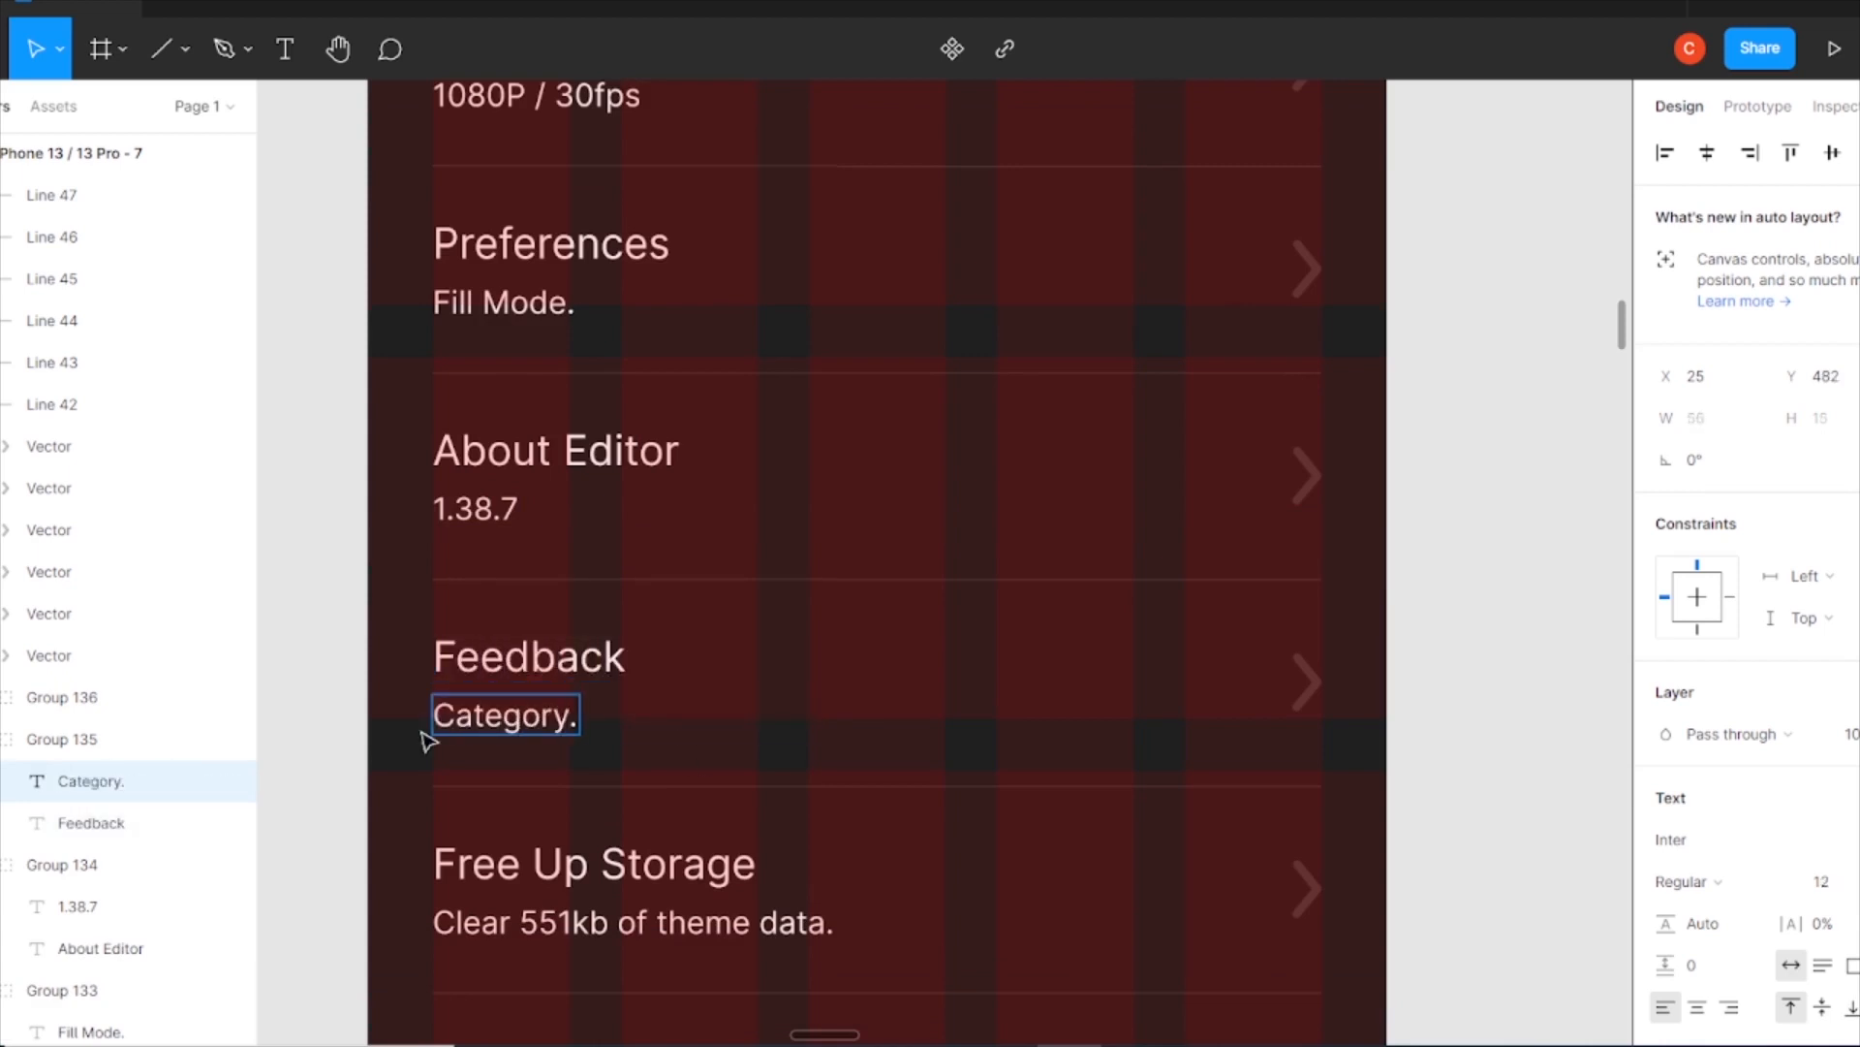
# Change the last row's title to "Contact Us".
pyautogui.scroll(-2, 604, 896)
pyautogui.click(751, 761)
pyautogui.press('Return')
pyautogui.press('BackSpace')
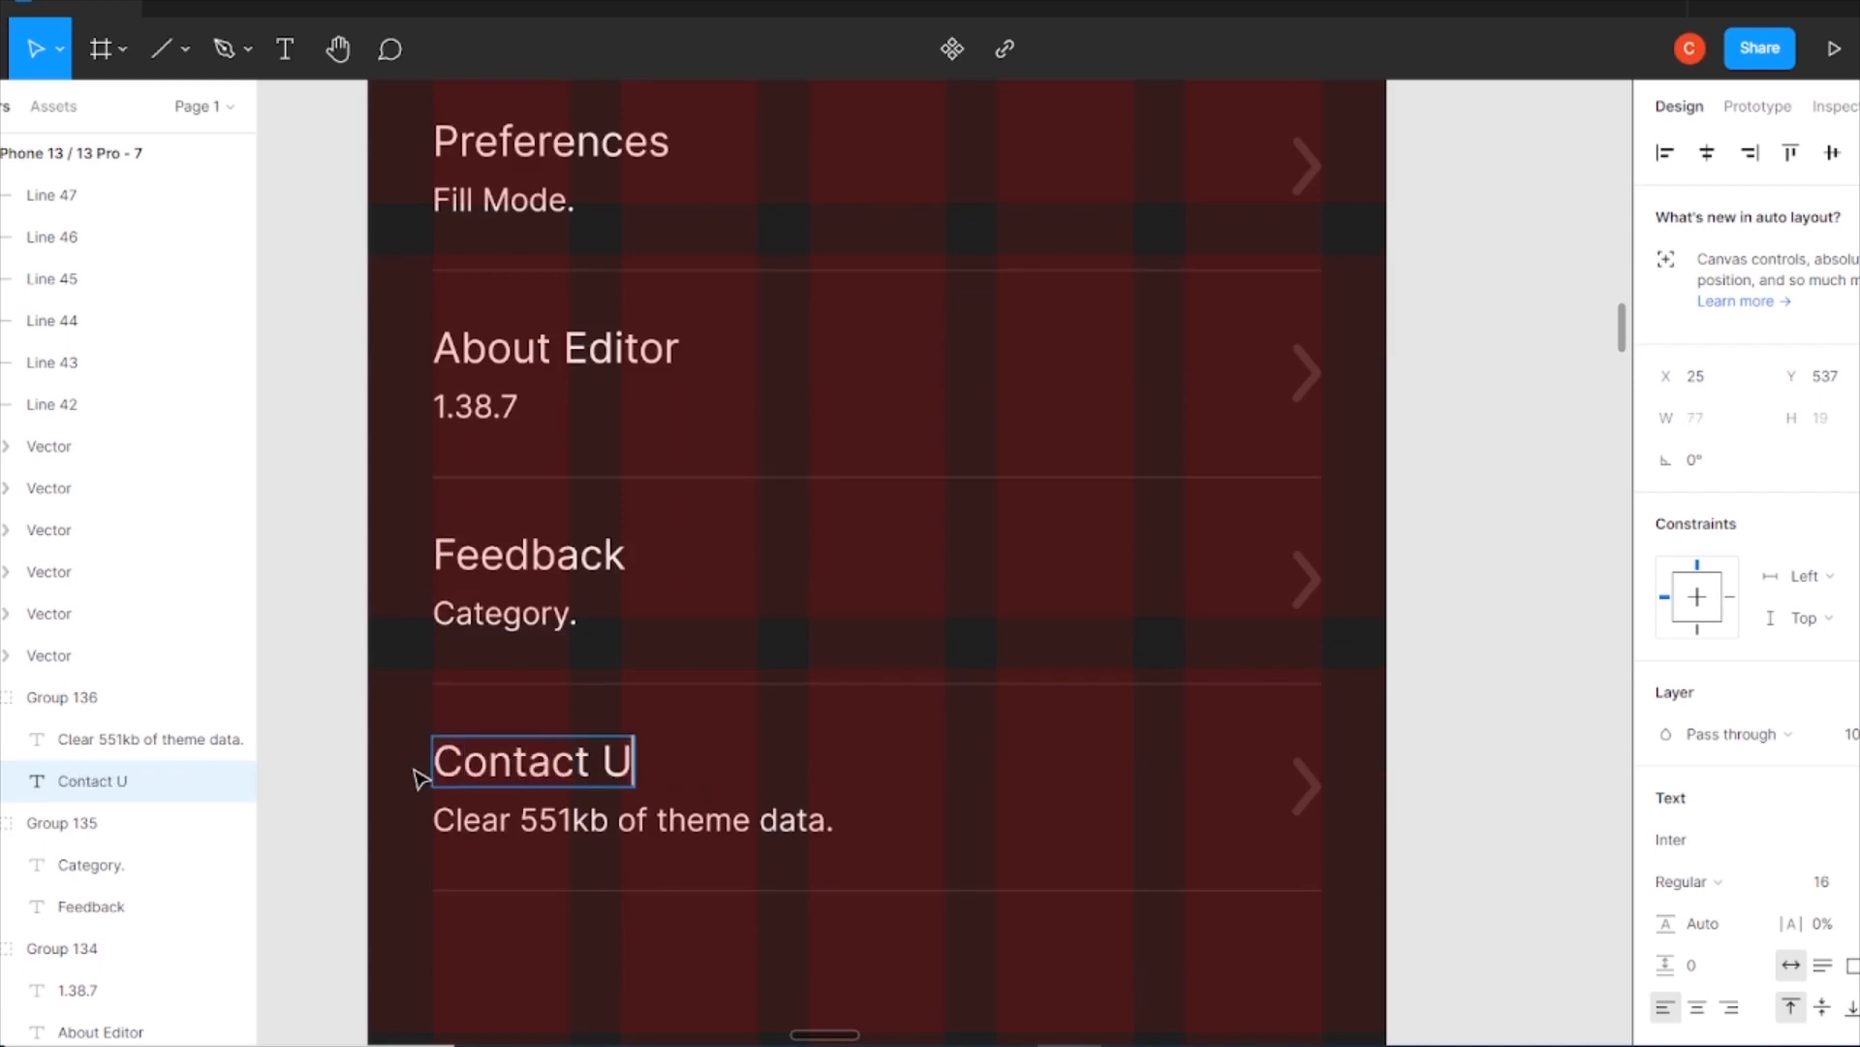
# Move the social media icon group from the loose icons on the canvas into the Settings frame below the Contact Us row.
pyautogui.scroll(-5, 1420, 819)
pyautogui.scroll(2, 469, 860)
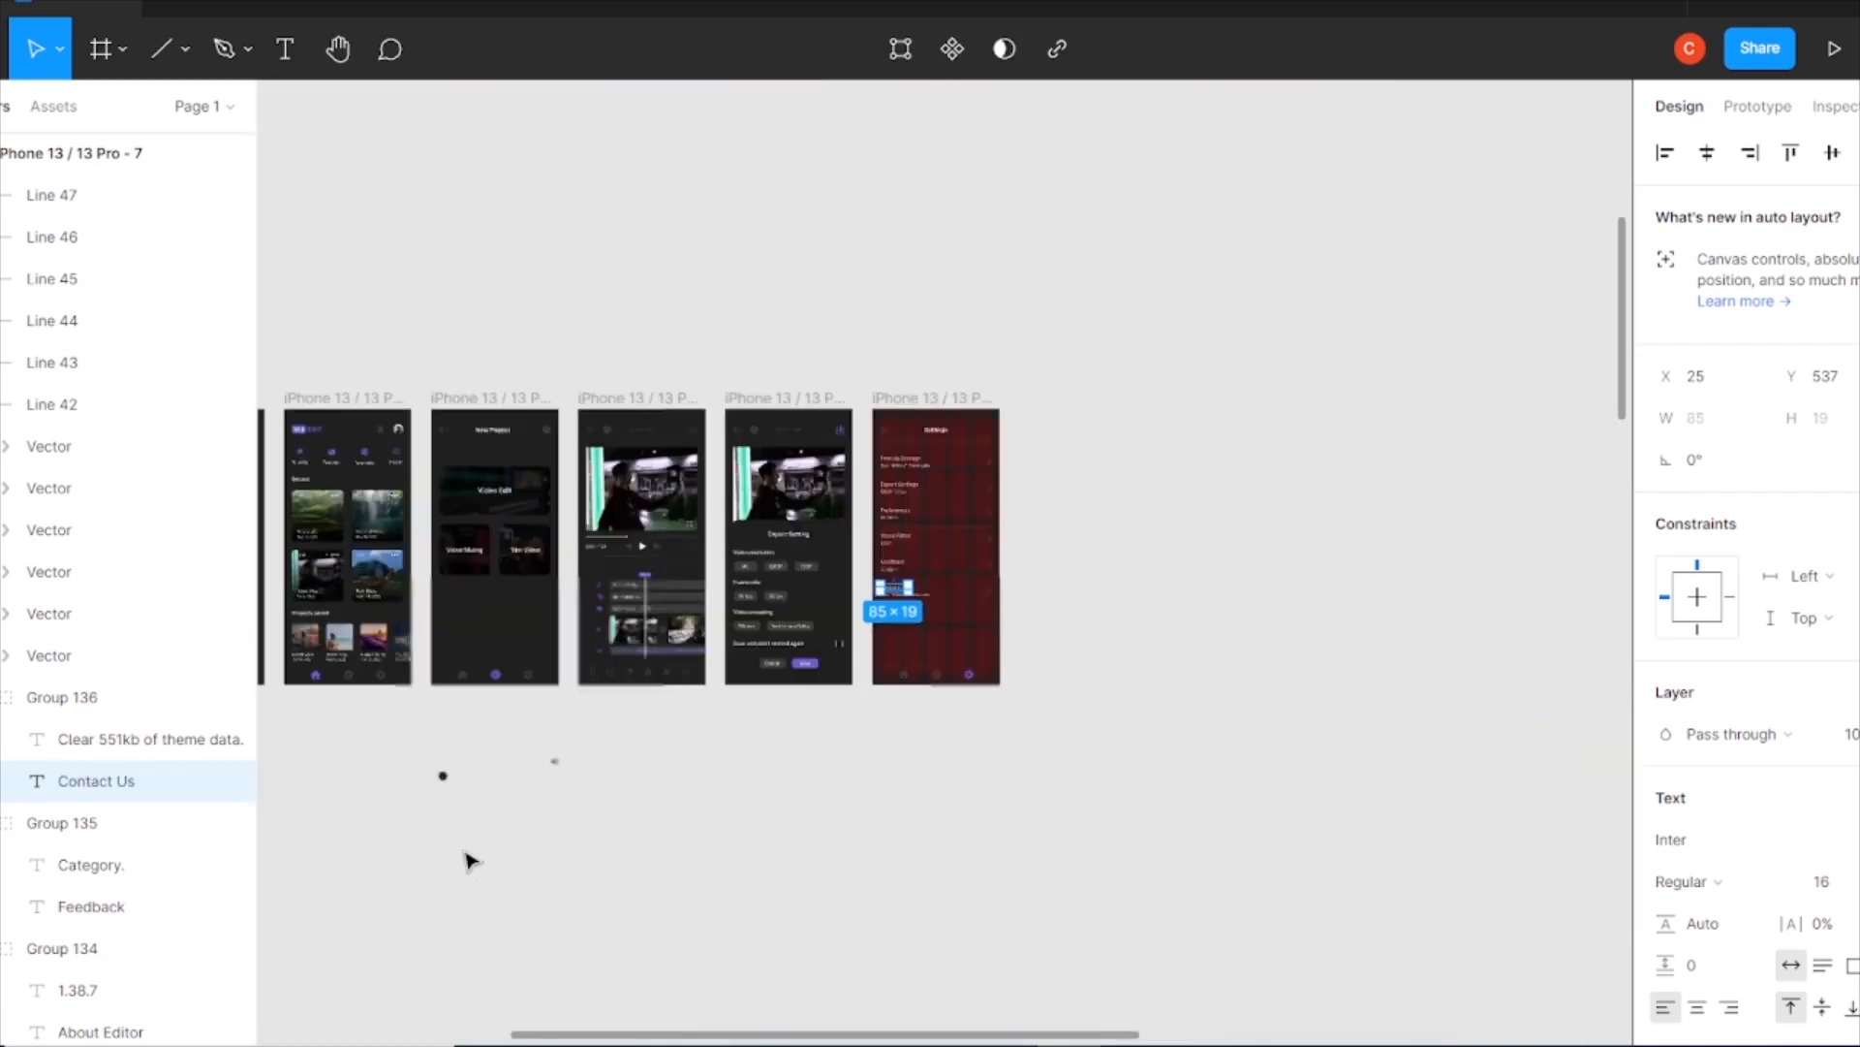
pyautogui.moveTo(469, 860); pyautogui.dragTo(631, 735)
pyautogui.scroll(-3, 631, 734)
pyautogui.scroll(-2, 1171, 523)
pyautogui.click(1192, 515)
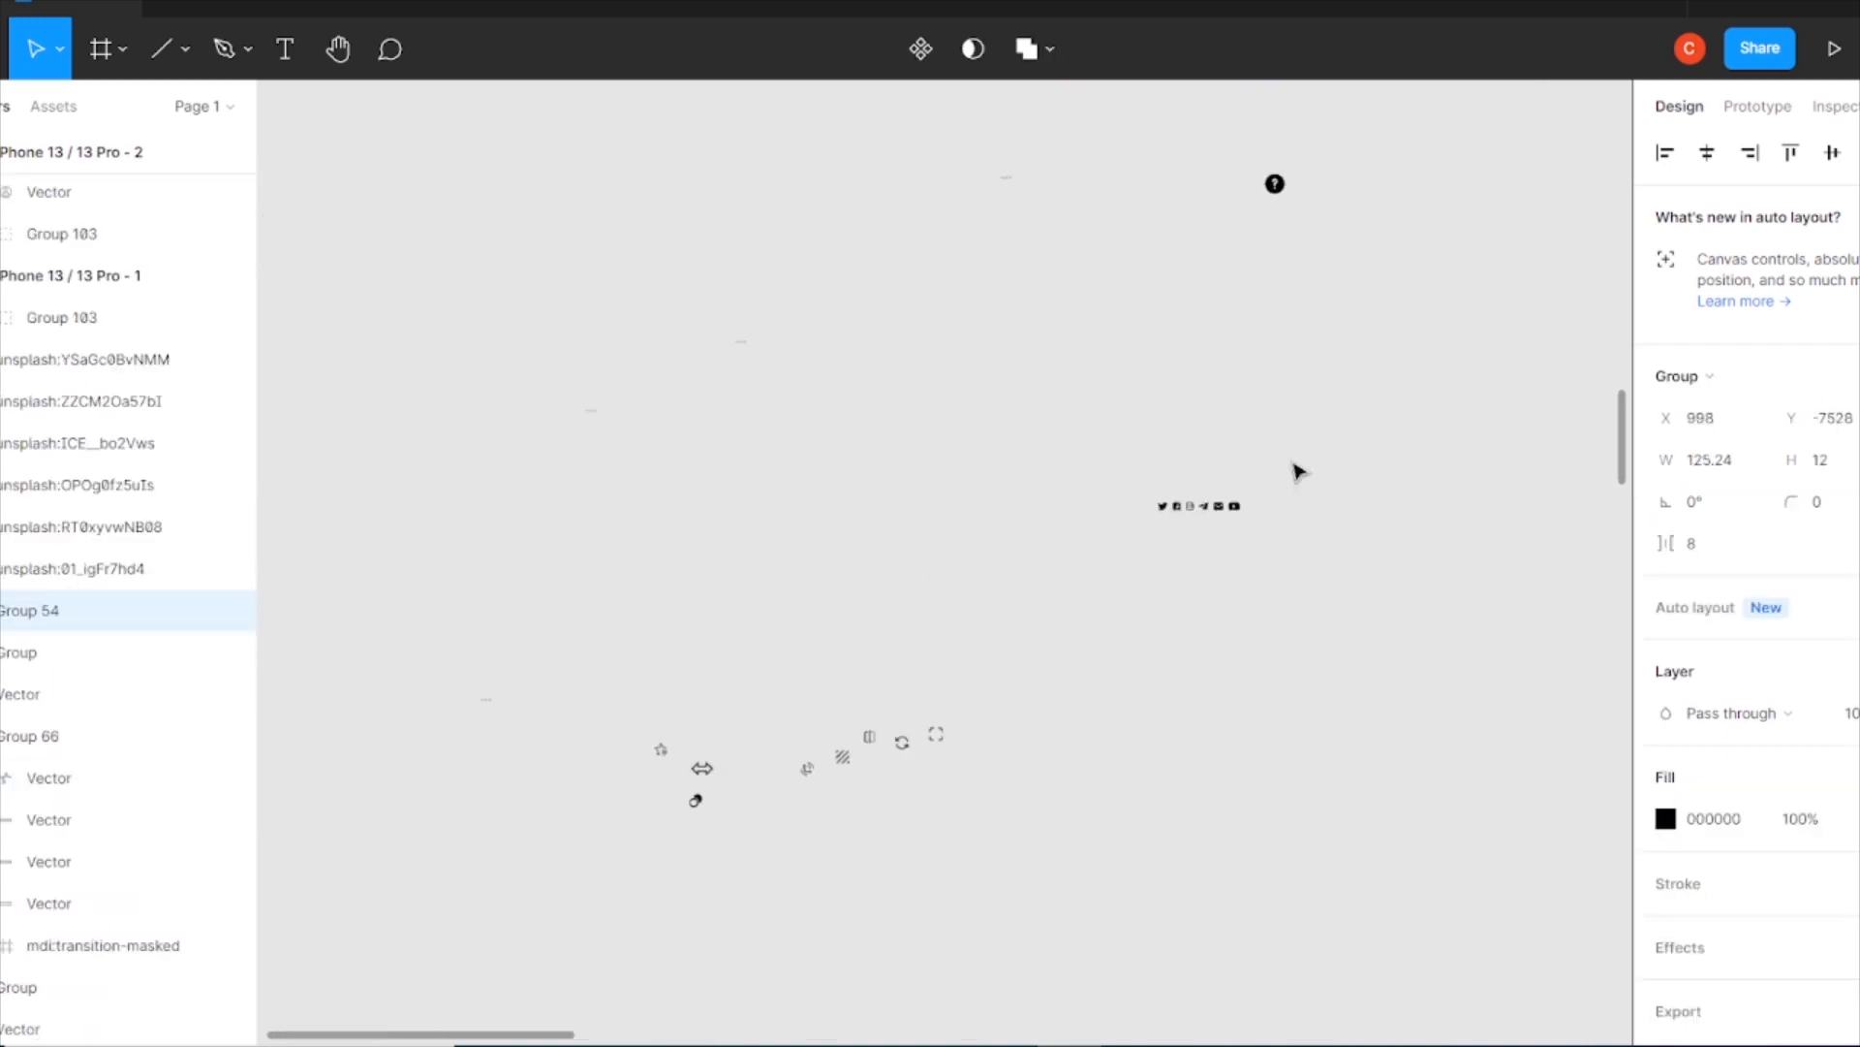
pyautogui.scroll(3, 707, 760)
pyautogui.moveTo(707, 761); pyautogui.dragTo(1323, 363)
pyautogui.scroll(3, 1416, 474)
pyautogui.moveTo(1055, 589); pyautogui.dragTo(542, 933)
pyautogui.hotkey('ctrl', '+')
pyautogui.hotkey('ctrl', '+')
pyautogui.moveTo(473, 640); pyautogui.dragTo(835, 420)
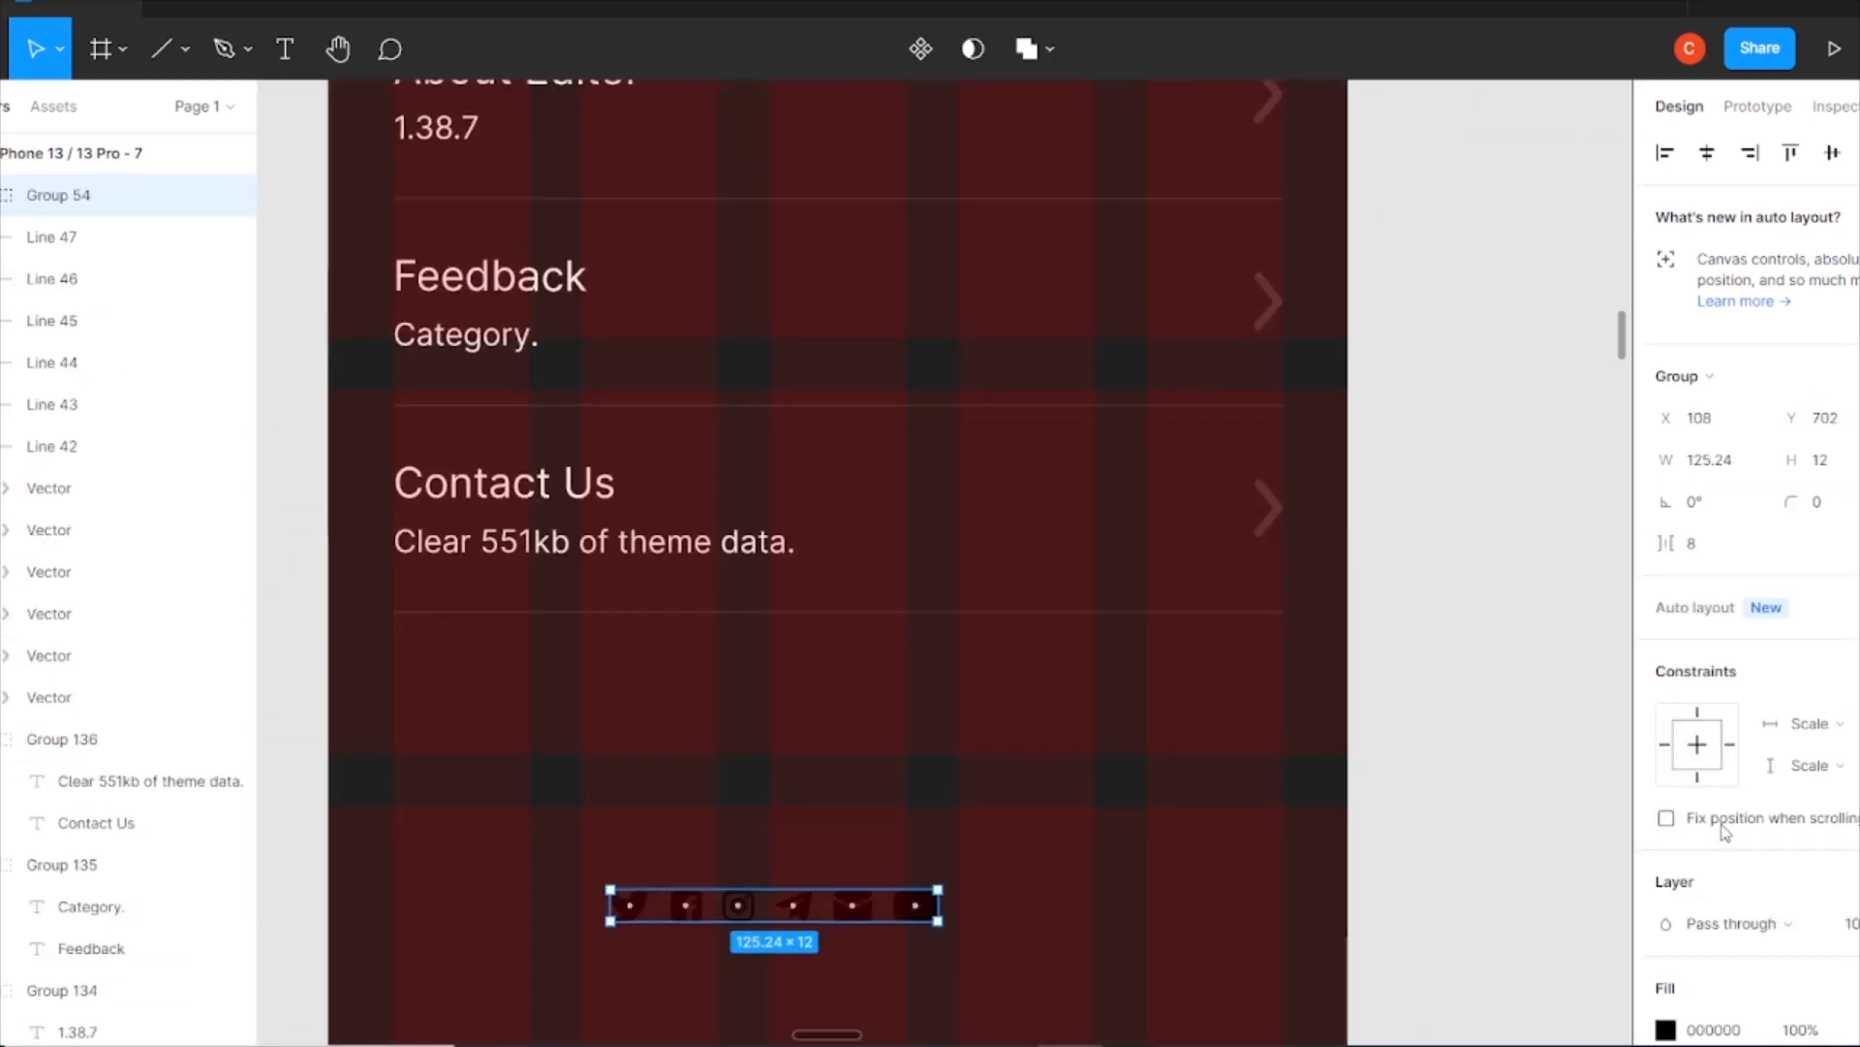
# Set the social media icons' fill to white, FFFFFF.
pyautogui.click(1666, 1029)
pyautogui.write('ffffff')
pyautogui.press('Return')
pyautogui.click(1613, 372)
# Ungroup the social media icons, space them evenly 14 apart, and group them again.
pyautogui.rightClick(892, 906)
pyautogui.click(1010, 638)
pyautogui.click(1002, 698)
pyautogui.moveTo(919, 909)
pyautogui.mouseDown()
pyautogui.moveTo(961, 909)
pyautogui.moveTo(878, 907)
pyautogui.moveTo(1008, 910)
pyautogui.moveTo(936, 909)
pyautogui.mouseUp()
pyautogui.moveTo(796, 909)
pyautogui.mouseDown()
pyautogui.moveTo(841, 909)
pyautogui.moveTo(762, 909)
pyautogui.mouseUp()
pyautogui.moveTo(567, 875); pyautogui.dragTo(1069, 964)
pyautogui.click(1834, 152)
pyautogui.click(1647, 275)
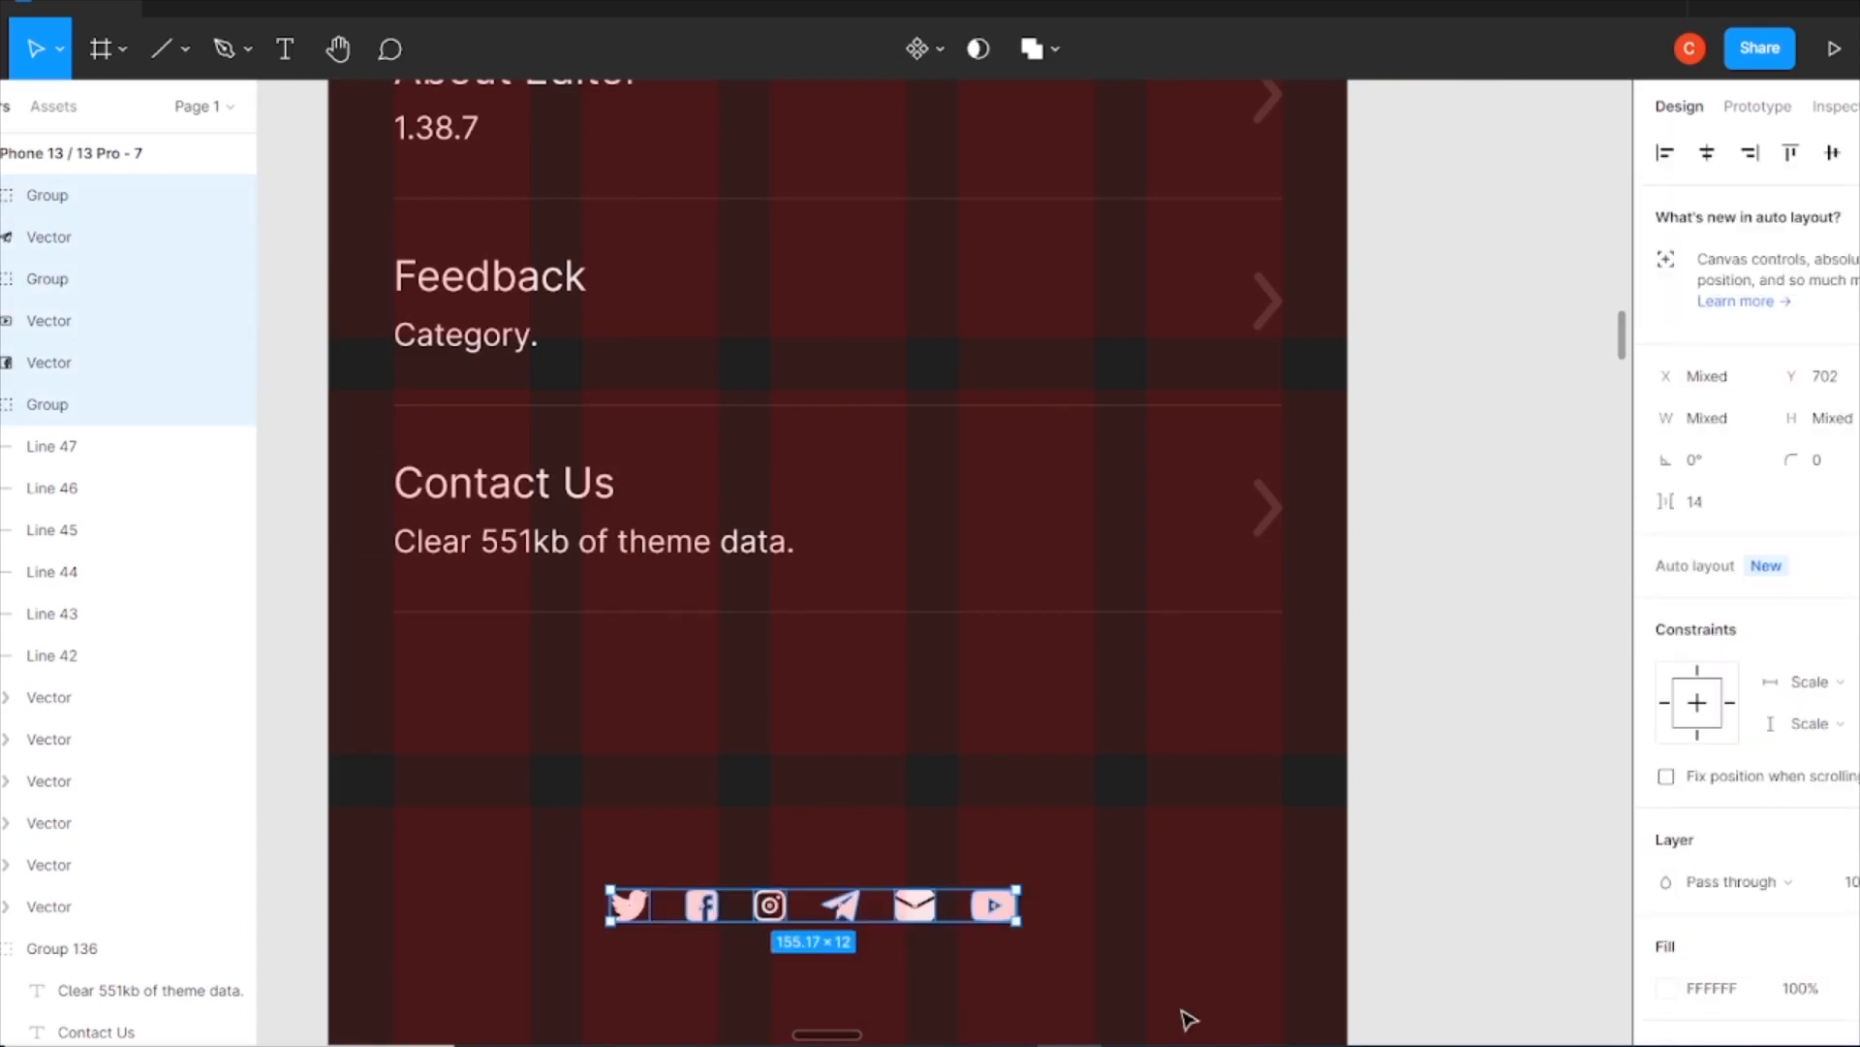
pyautogui.hotkey('ctrl', 'g')
# Replace the theme data text under Contact Us with the social media icon group, aligned to the left margin.
pyautogui.moveTo(978, 908); pyautogui.dragTo(877, 581)
pyautogui.moveTo(659, 581); pyautogui.dragTo(957, 548)
pyautogui.click(623, 546)
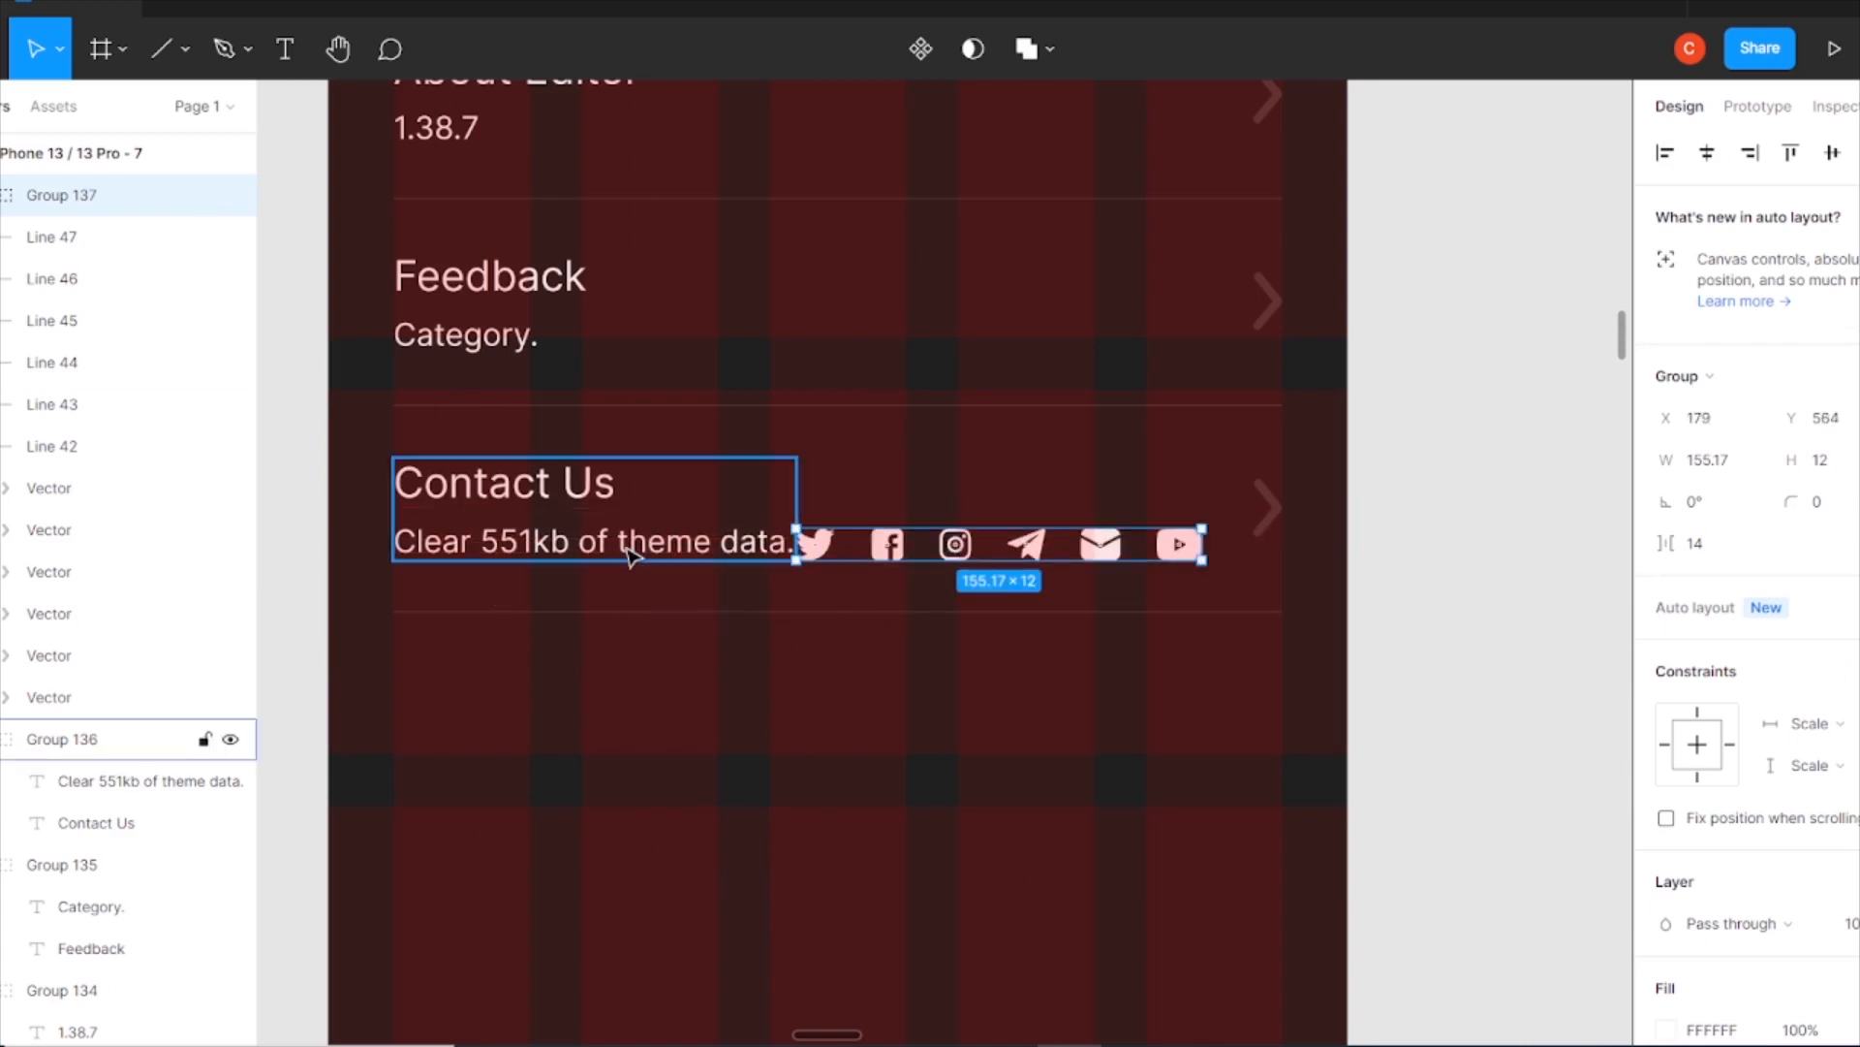
pyautogui.rightClick(620, 547)
pyautogui.click(660, 628)
pyautogui.click(117, 738)
pyautogui.press('Delete')
pyautogui.moveTo(892, 557); pyautogui.dragTo(486, 581)
pyautogui.click(775, 746)
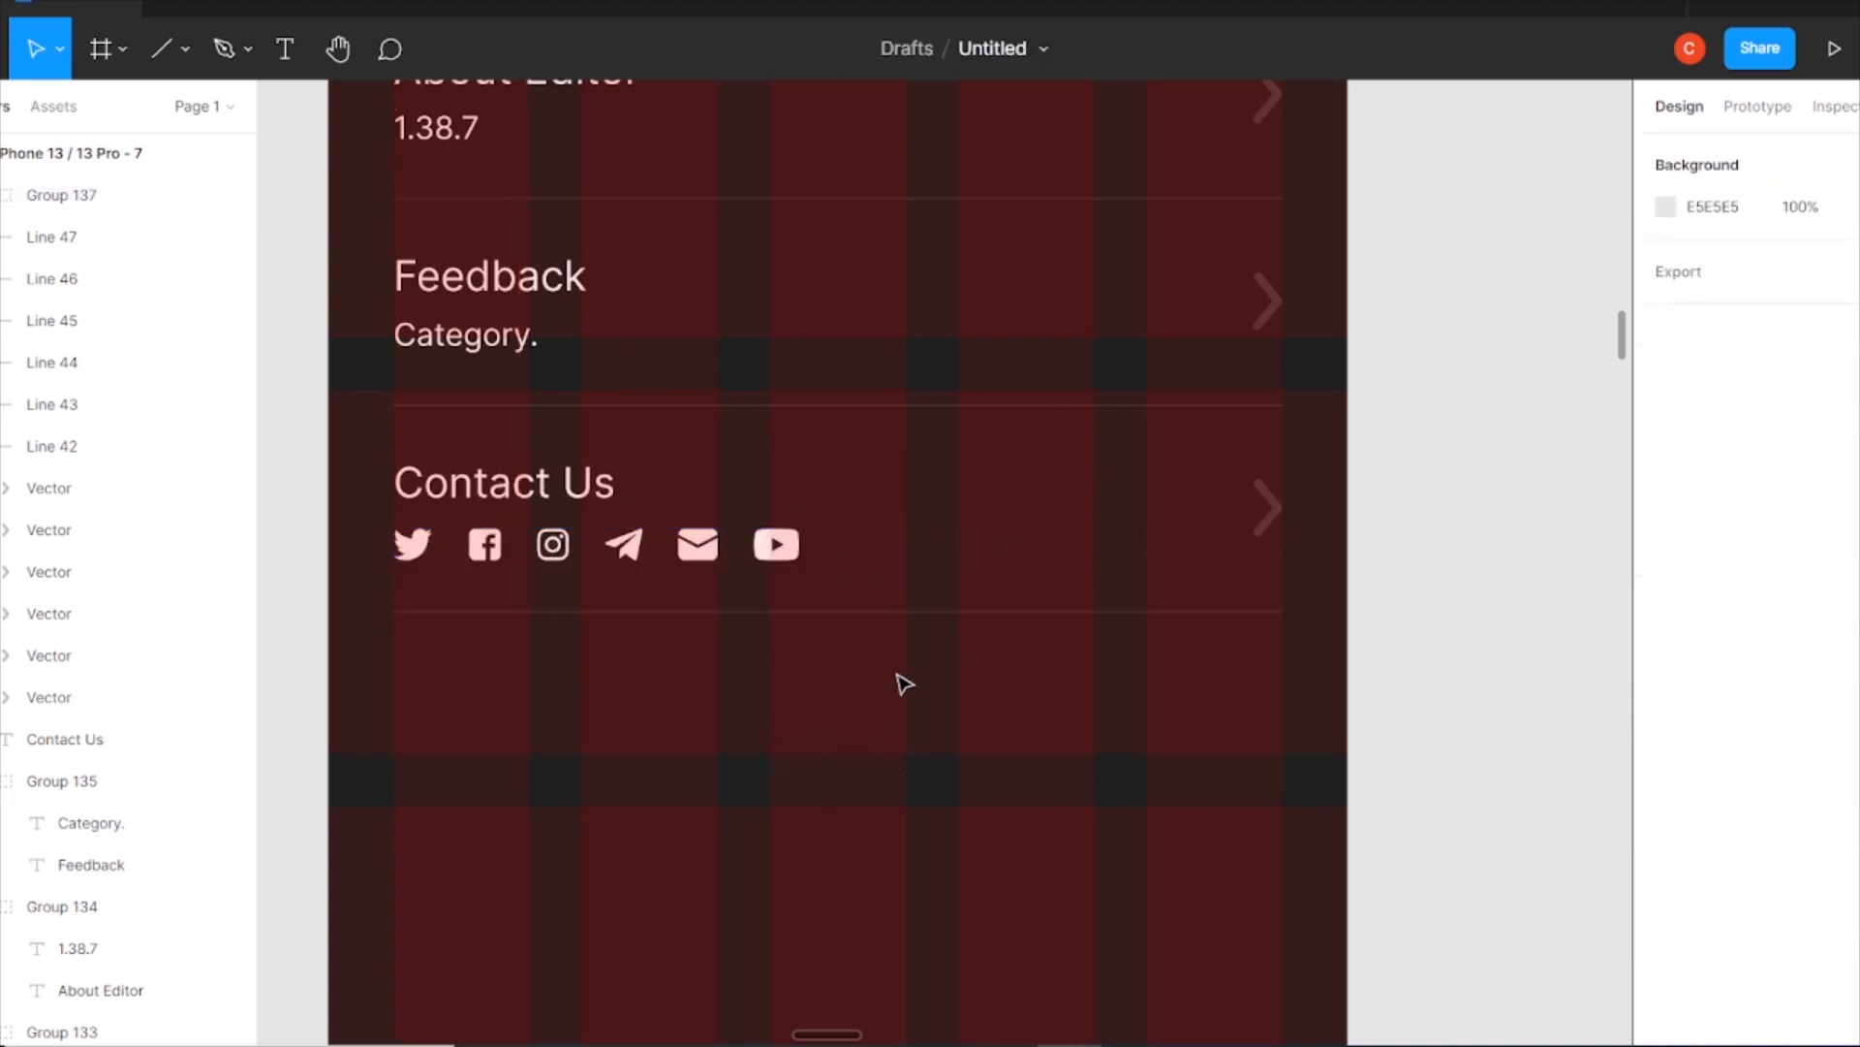
# Hide the layout grid on the Settings frame, iPhone 13 / 13 Pro - 7.
pyautogui.scroll(-5, 1027, 735)
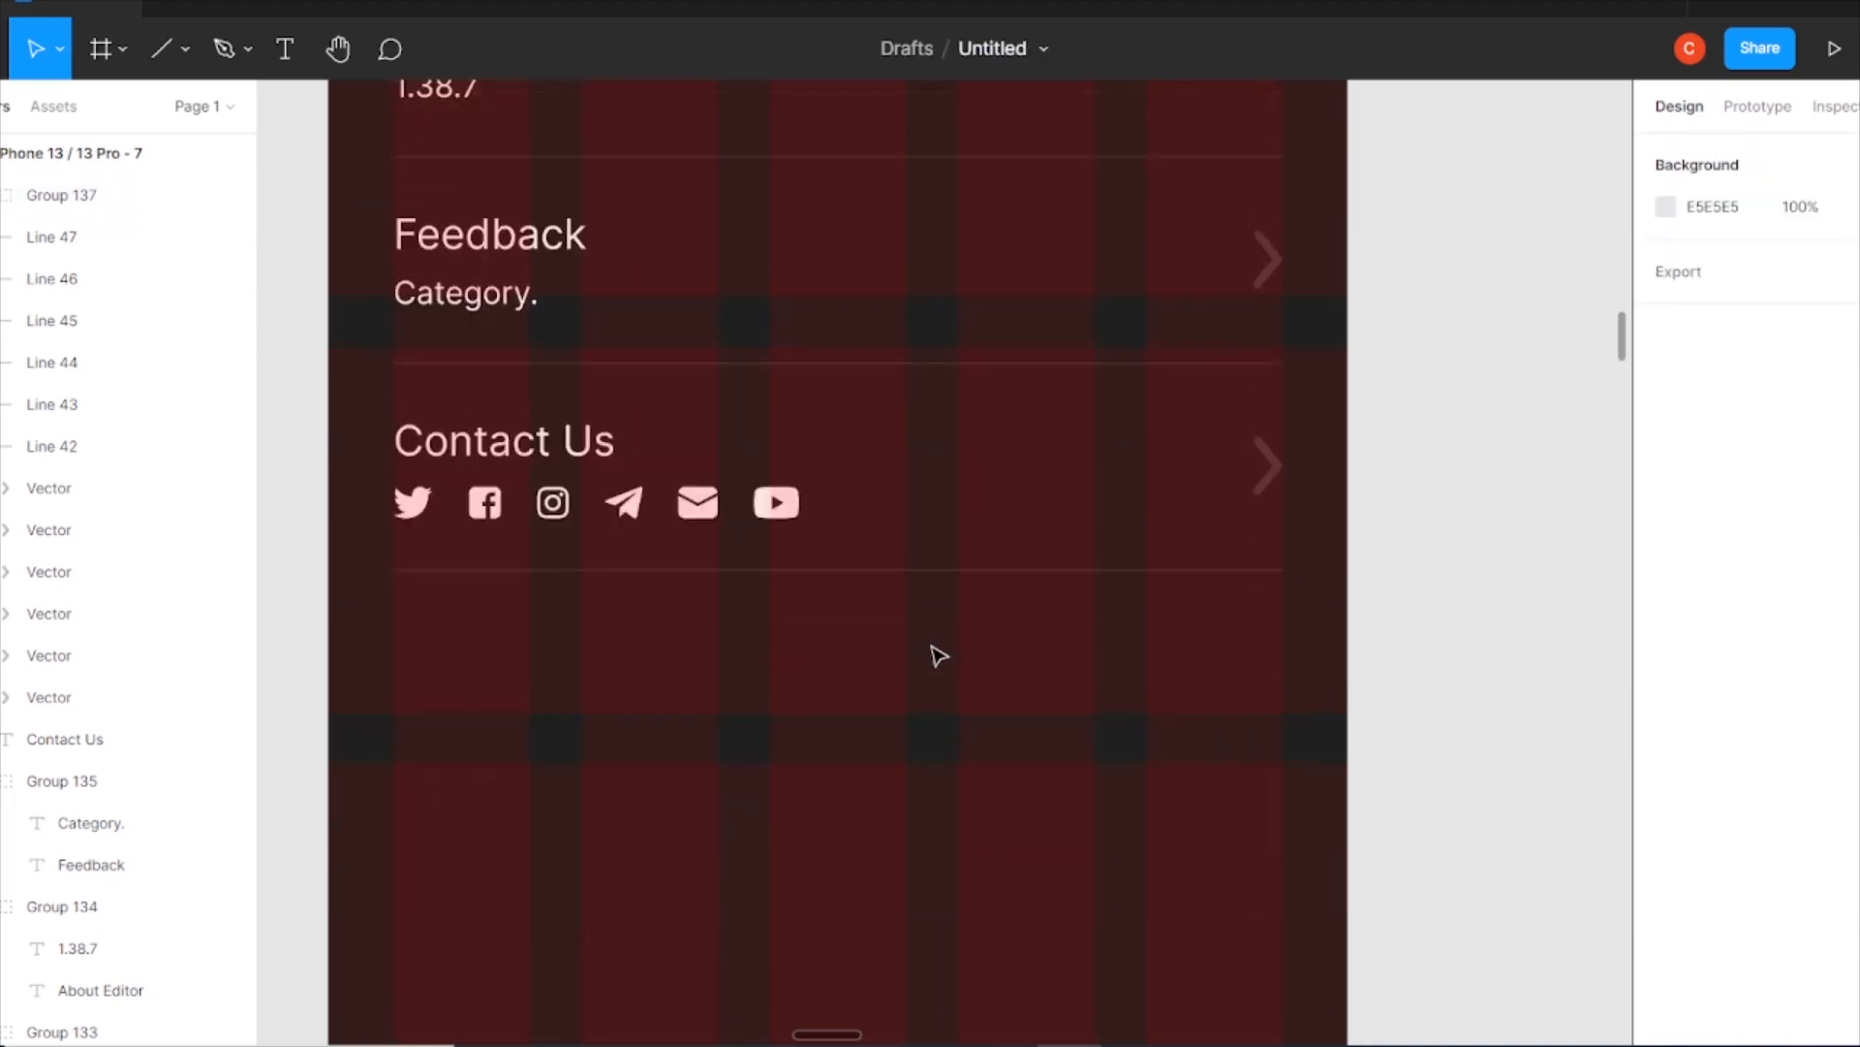
pyautogui.keyDown('ctrl'); pyautogui.scroll(-3, 1028, 571); pyautogui.keyUp('ctrl')
pyautogui.scroll(7, 1030, 571)
pyautogui.hscroll(2, 846, 522)
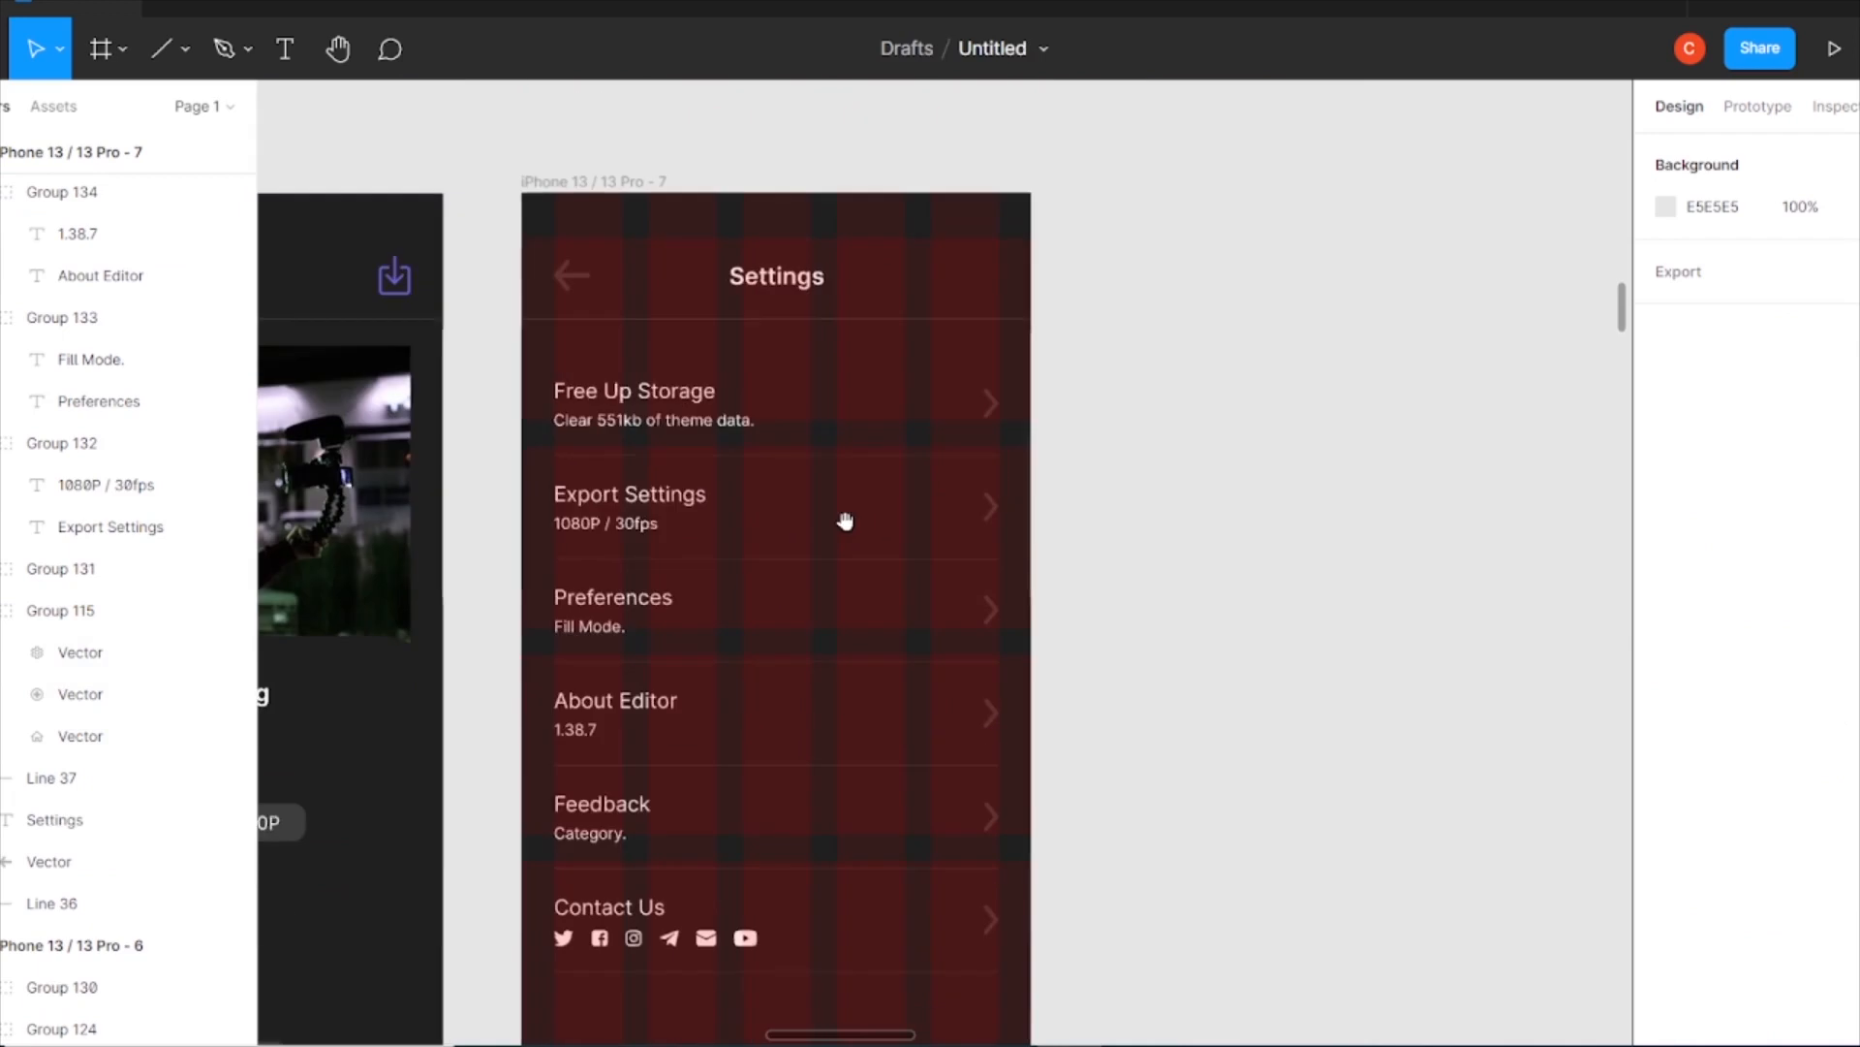
pyautogui.click(602, 184)
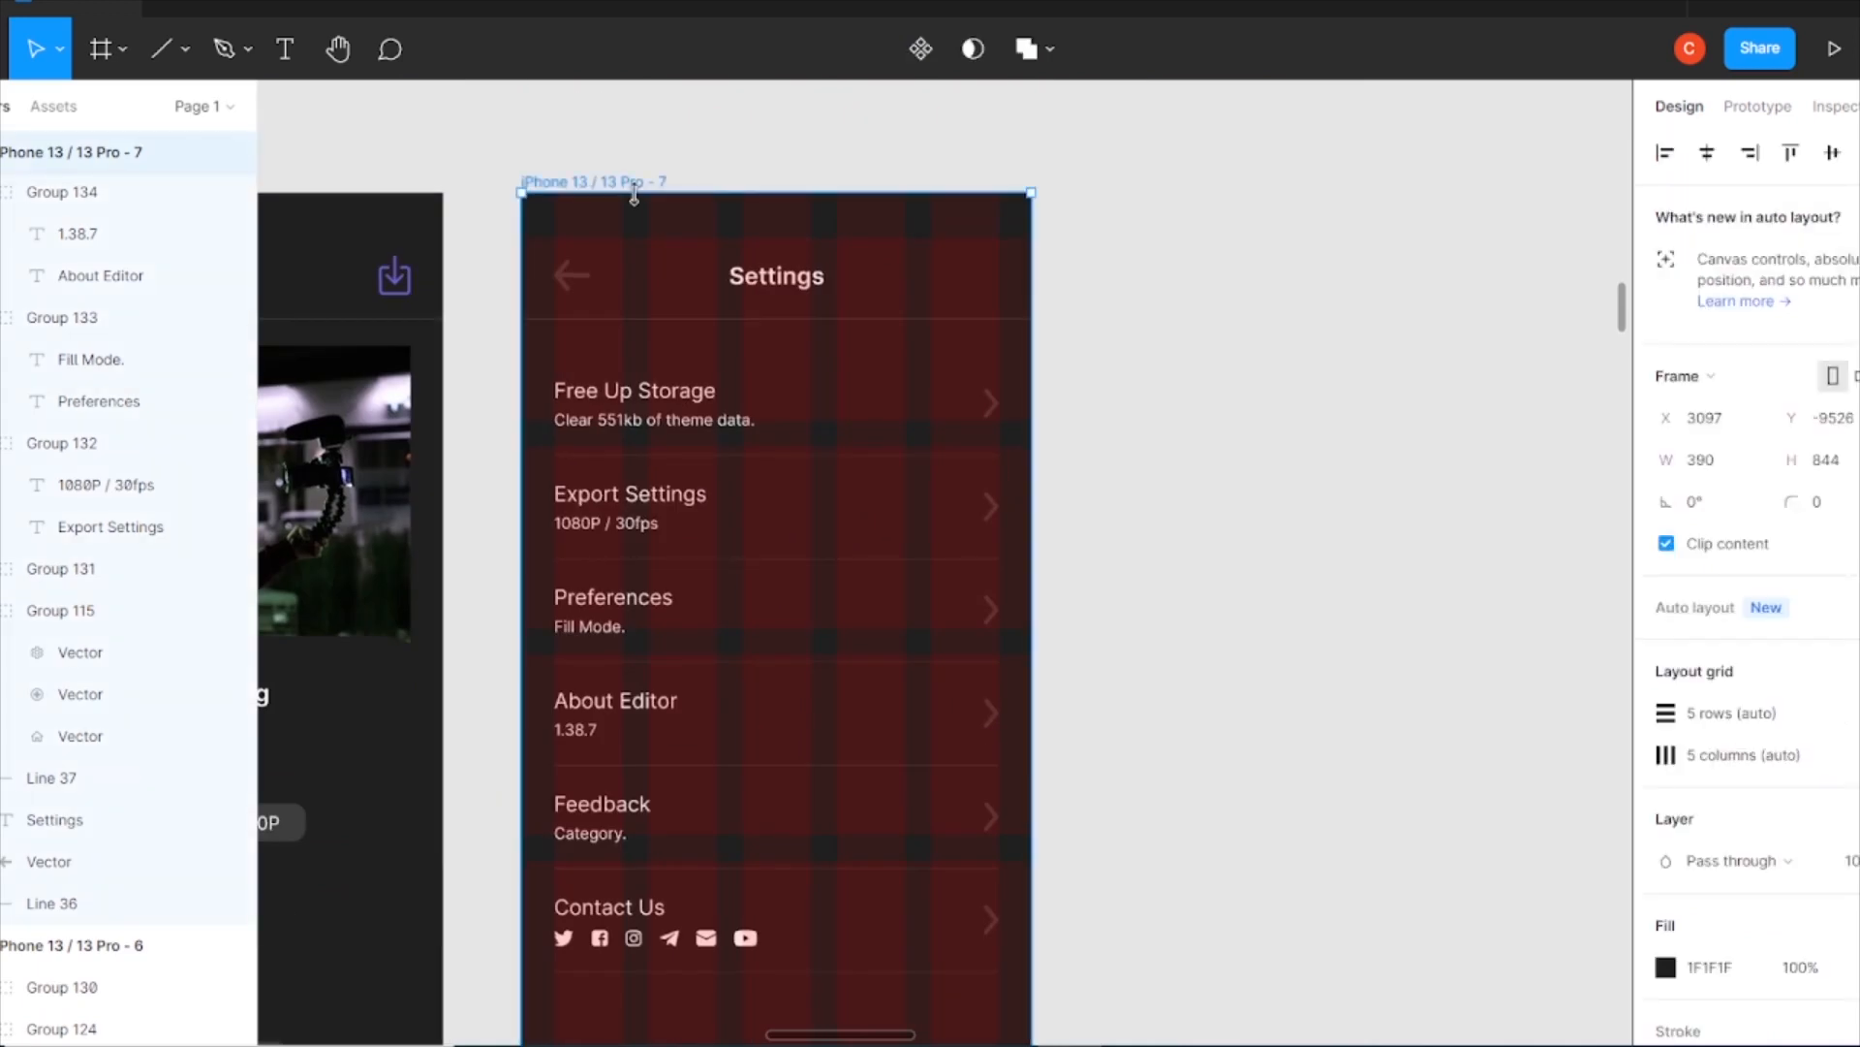
pyautogui.hotkey('shift', 'g')
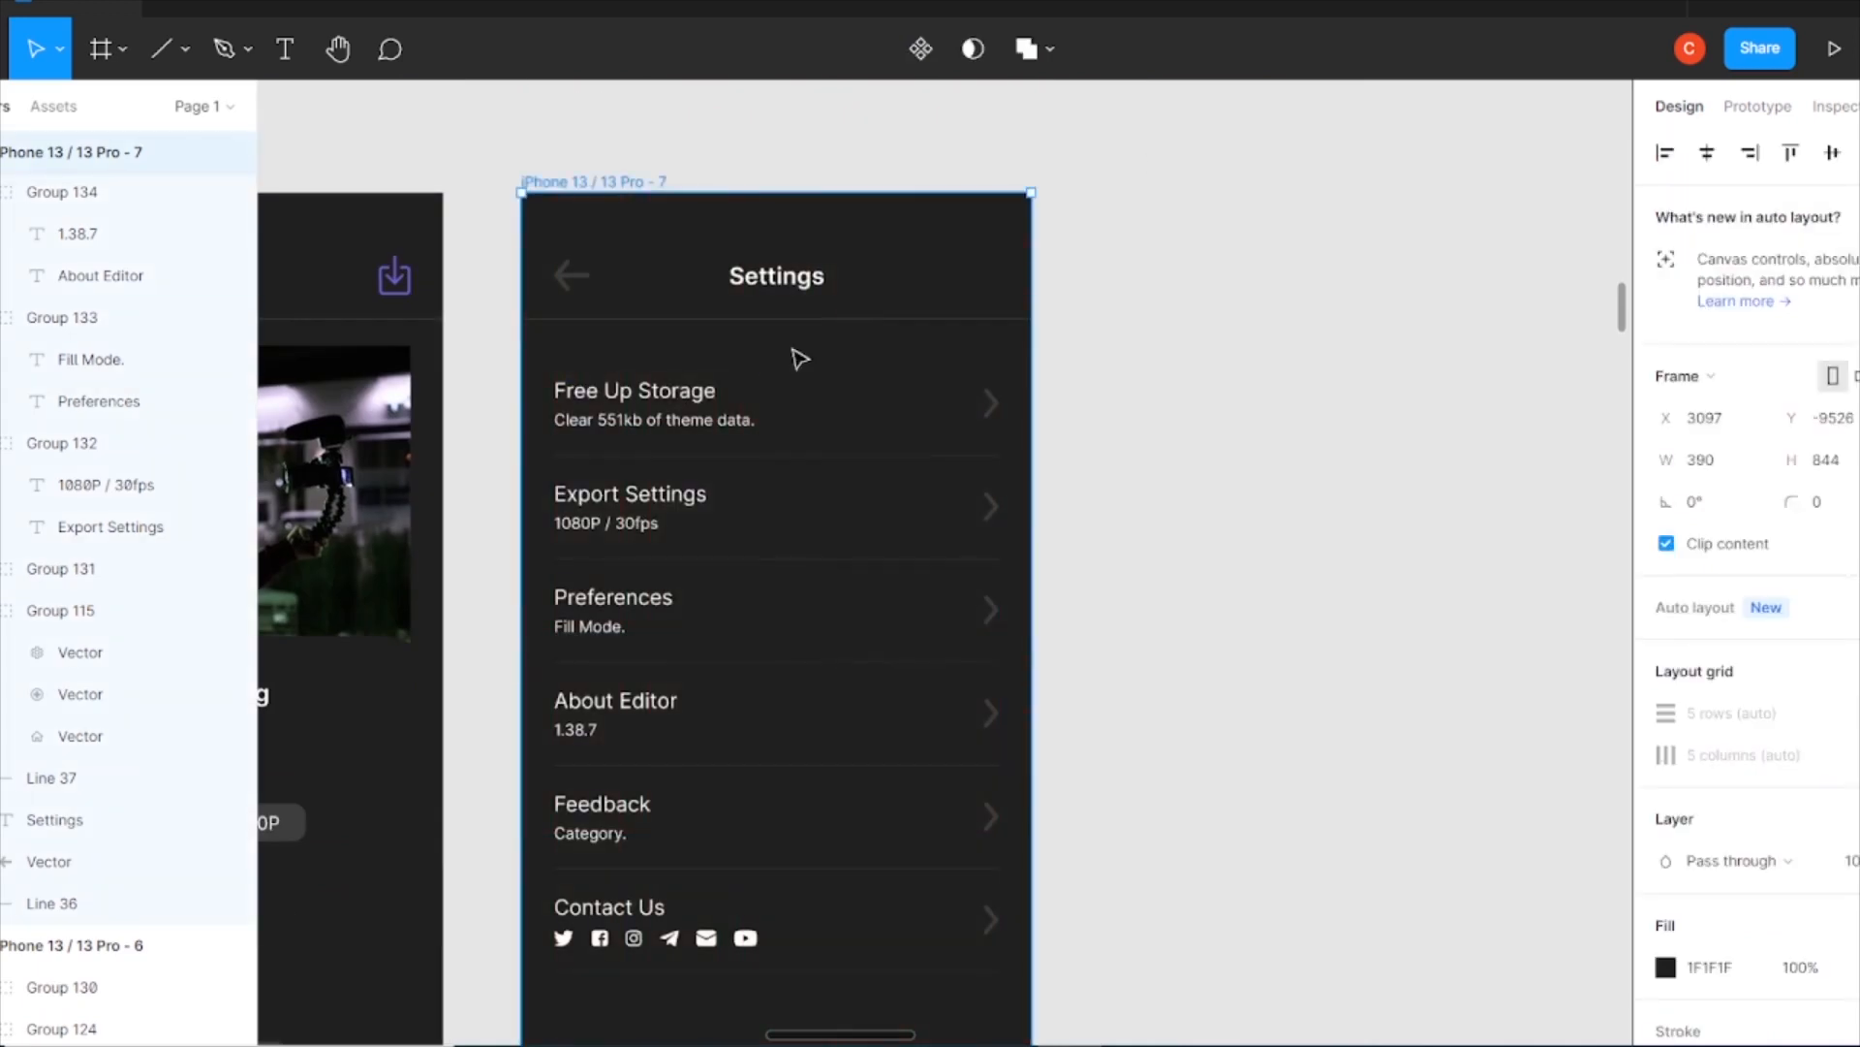
# Review all seven app screens side by side, from the VidEDIT splash screen to Settings, and clear the selection.
pyautogui.hotkey('ctrl', '-')
pyautogui.hotkey('ctrl', '-')
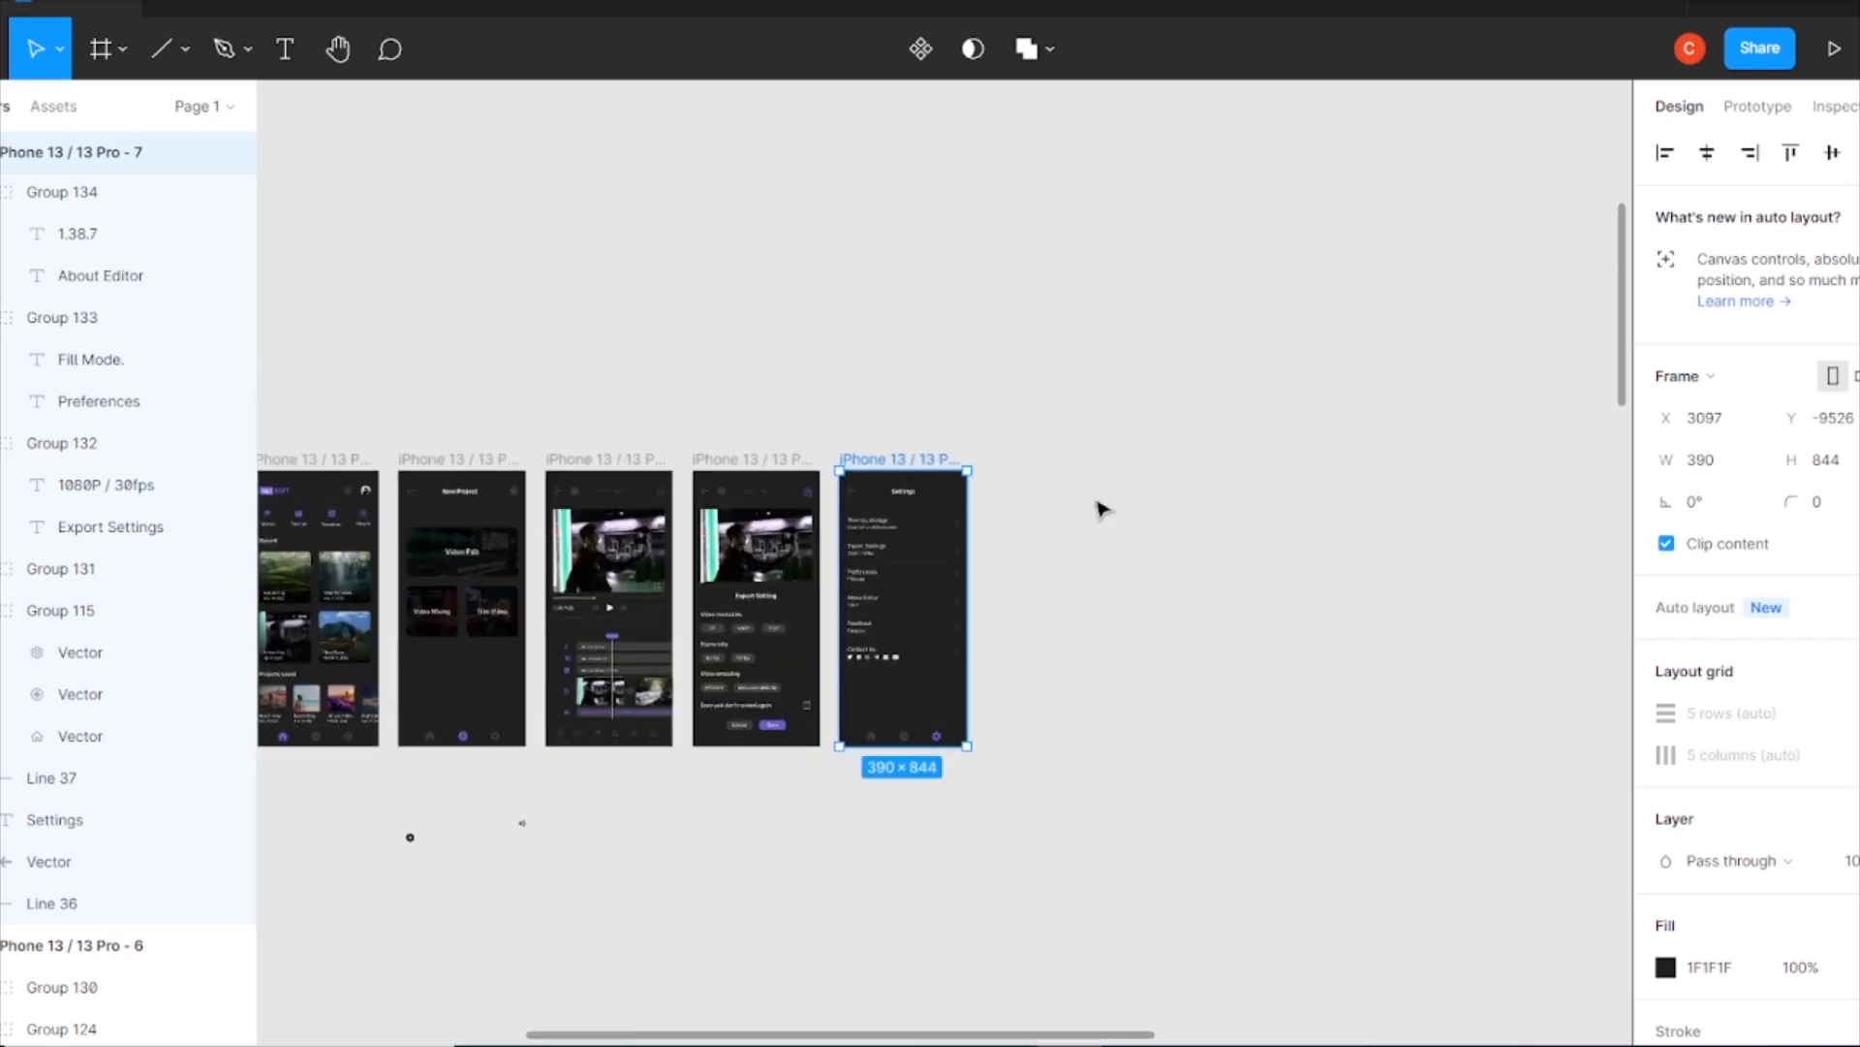
pyautogui.hscroll(-4, 1166, 403)
pyautogui.scroll(-1, 1167, 403)
pyautogui.scroll(5, 905, 480)
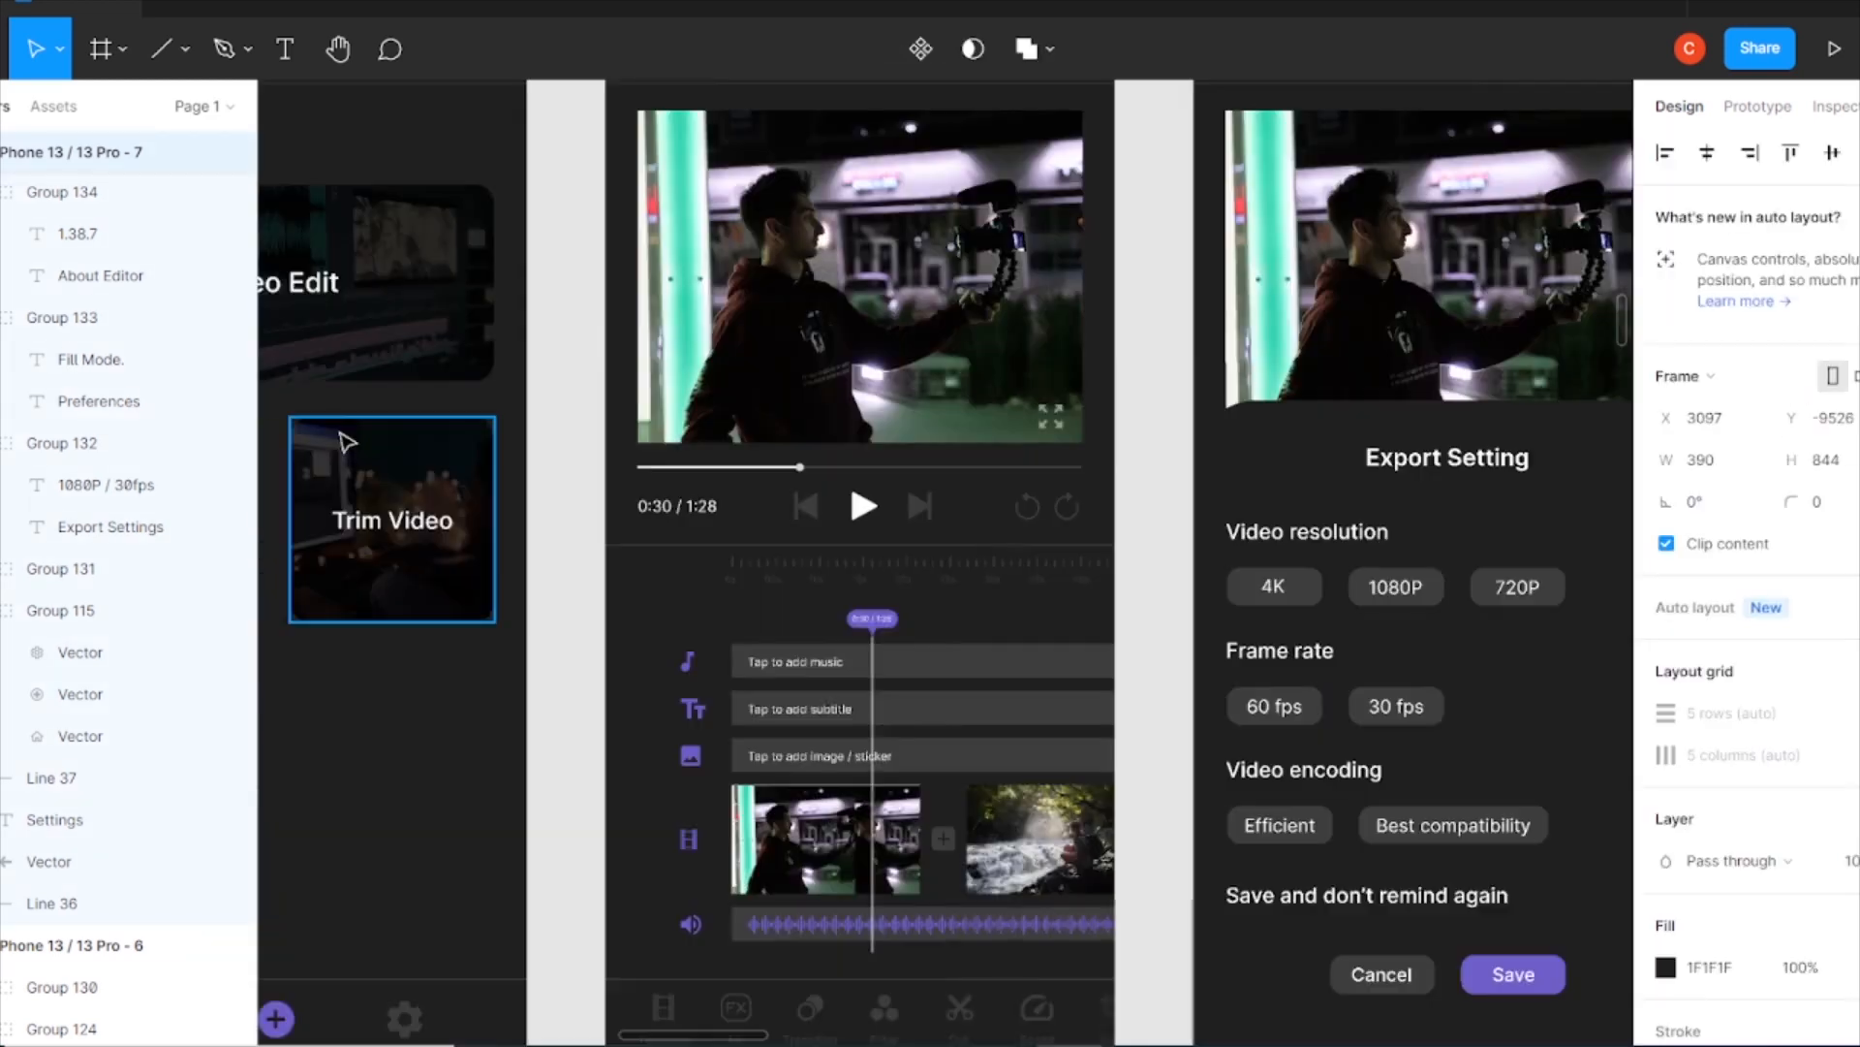
pyautogui.scroll(-3, 905, 480)
pyautogui.scroll(1, 823, 519)
pyautogui.hscroll(-3, 823, 519)
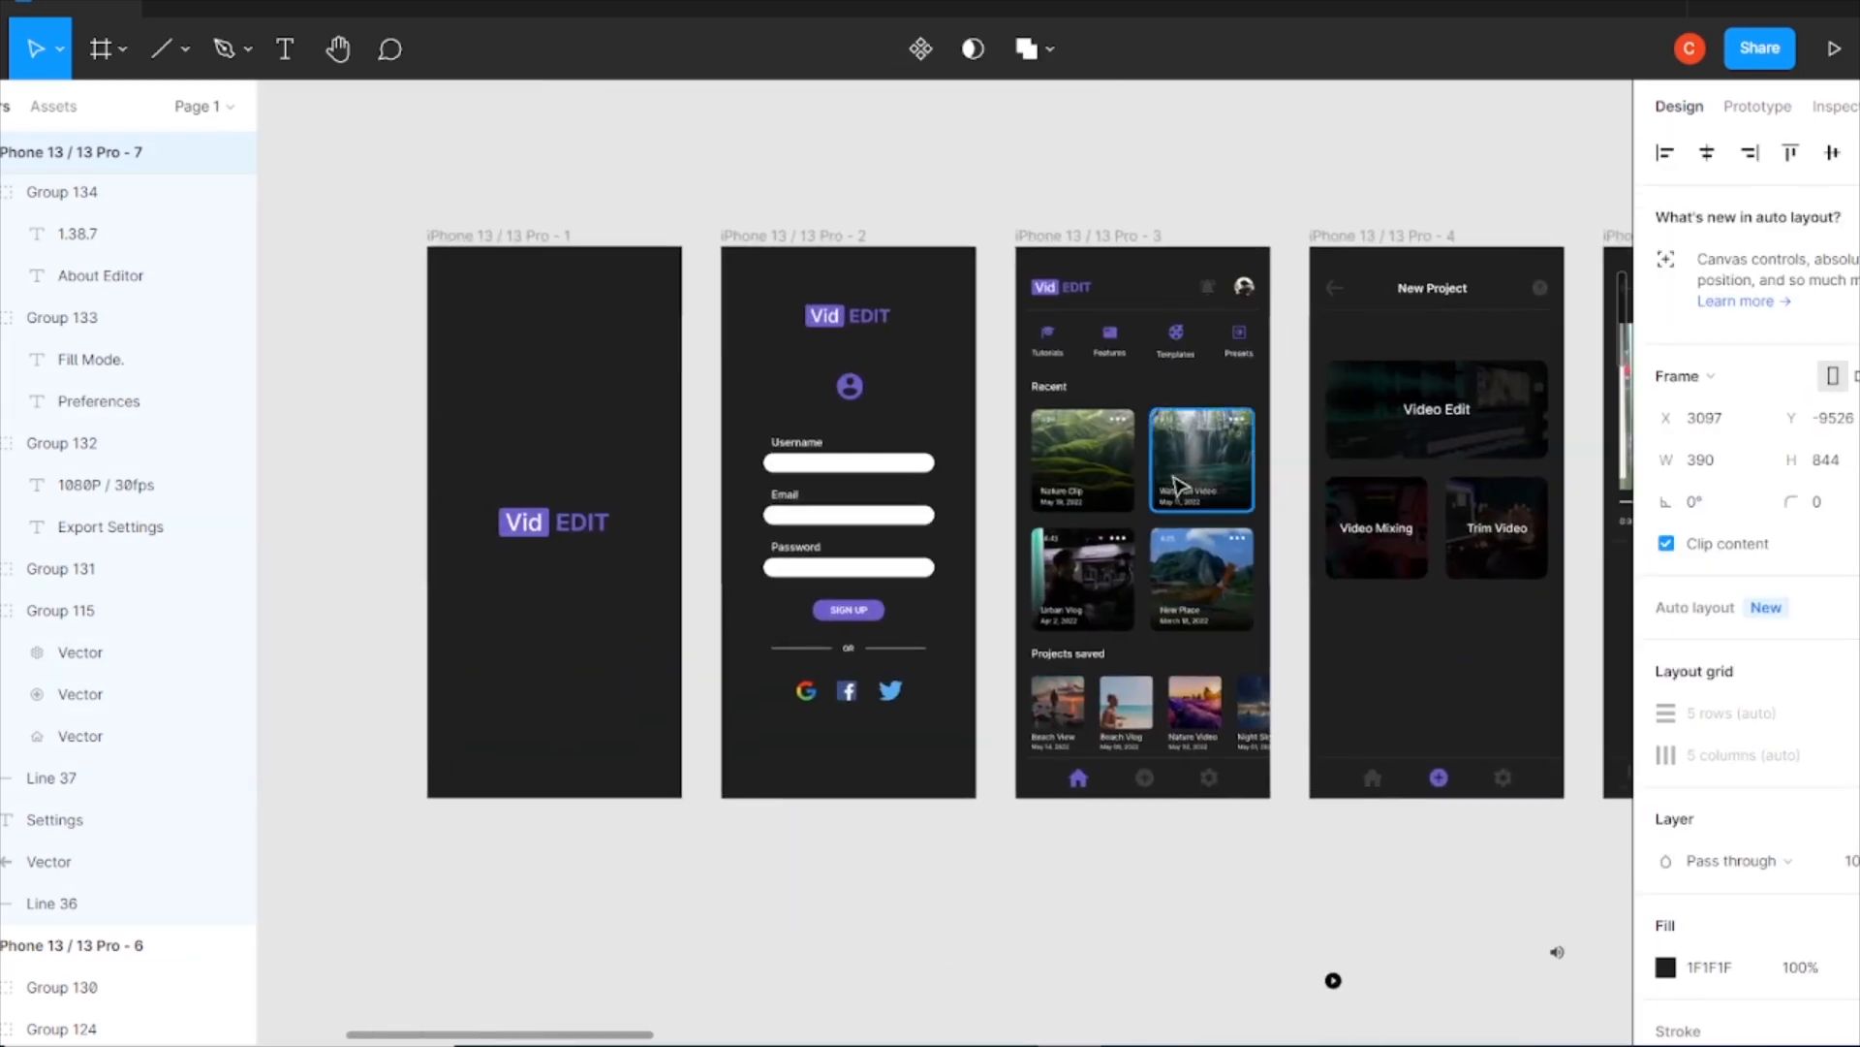
pyautogui.scroll(3, 881, 416)
pyautogui.scroll(-3, 1154, 503)
pyautogui.hscroll(-2, 683, 683)
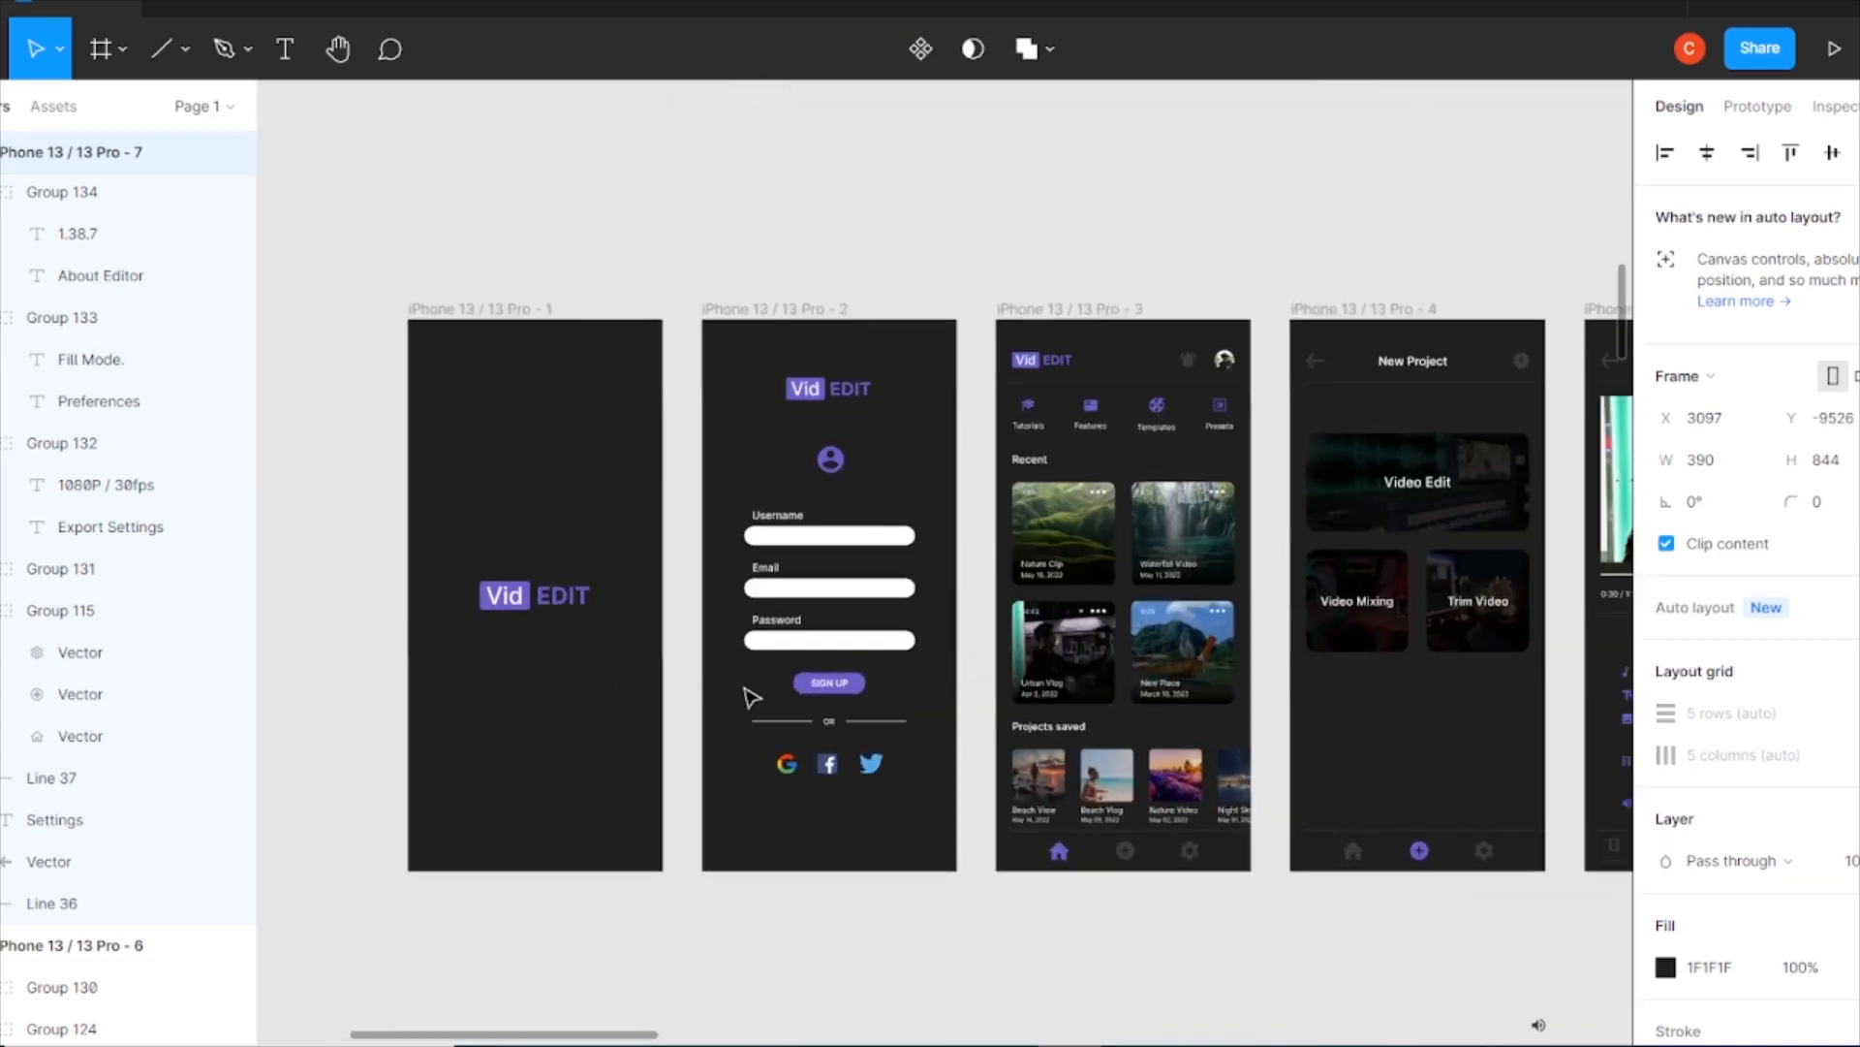
pyautogui.hscroll(8, 830, 976)
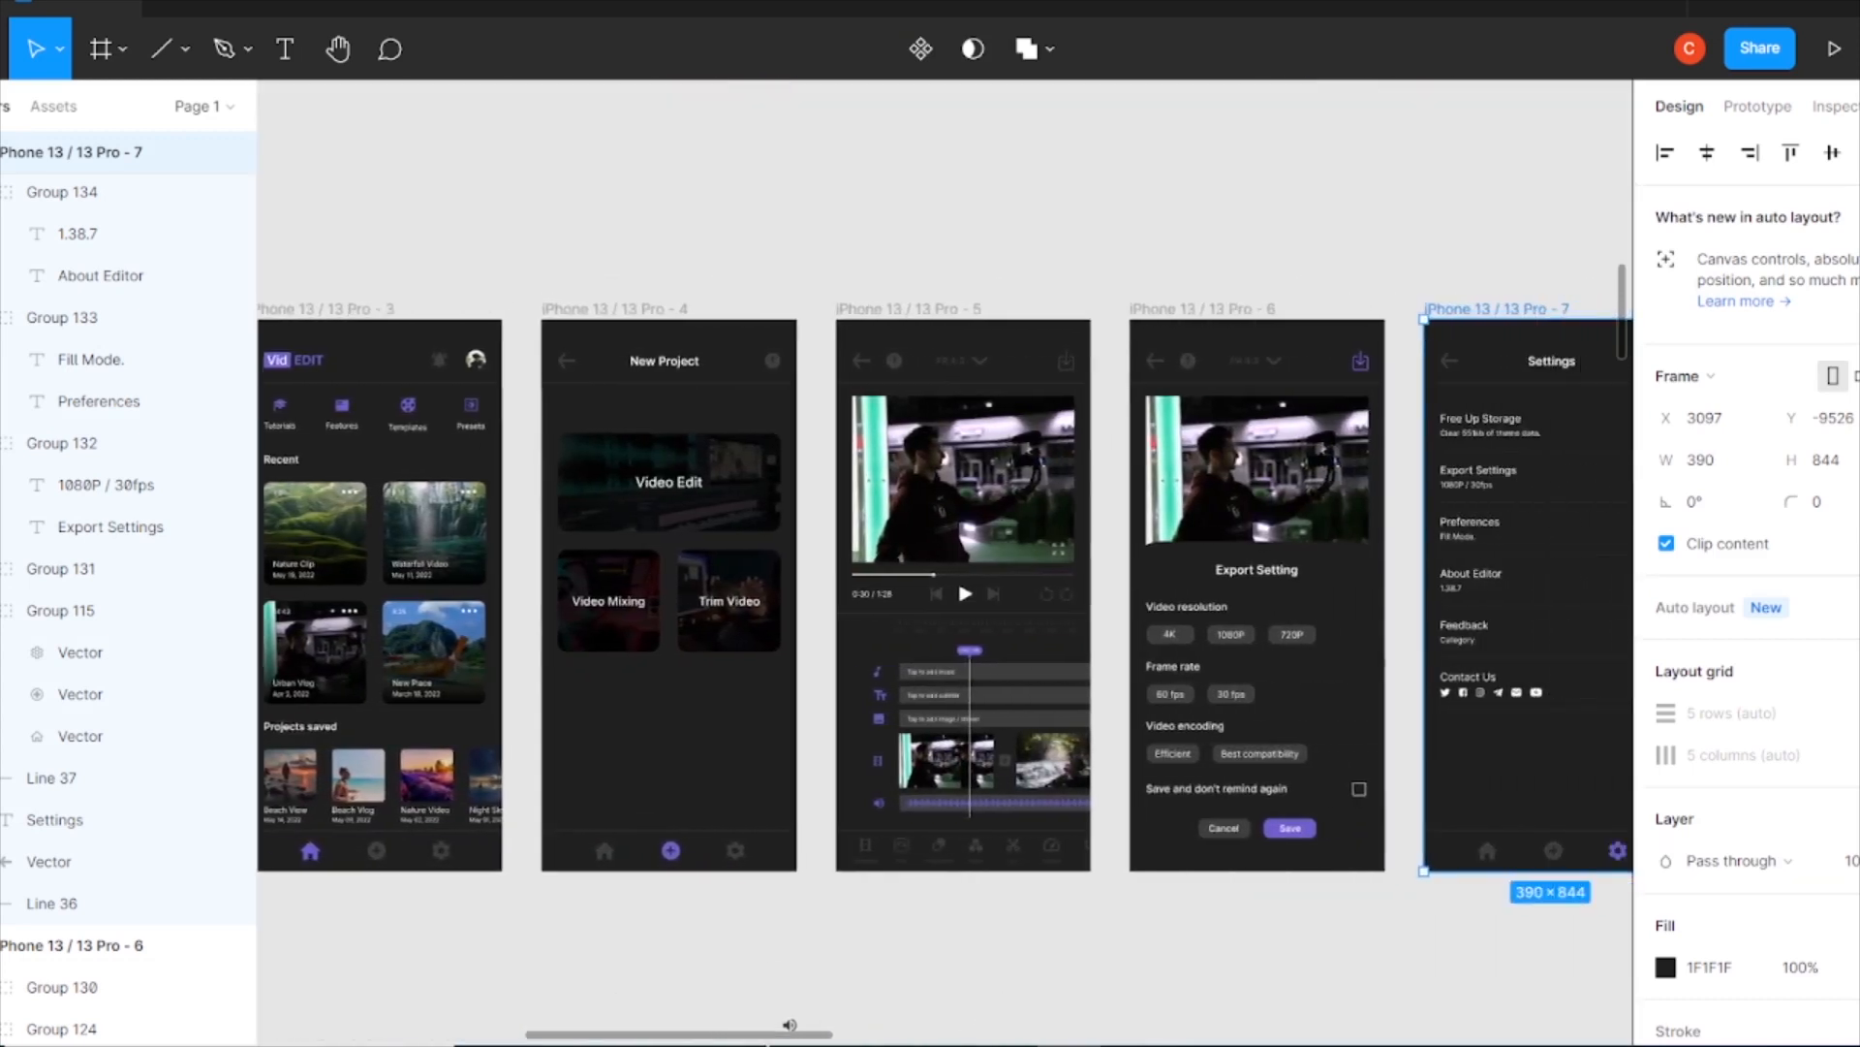
pyautogui.hscroll(4, 945, 581)
pyautogui.hscroll(-1, 1374, 726)
pyautogui.click(1580, 592)
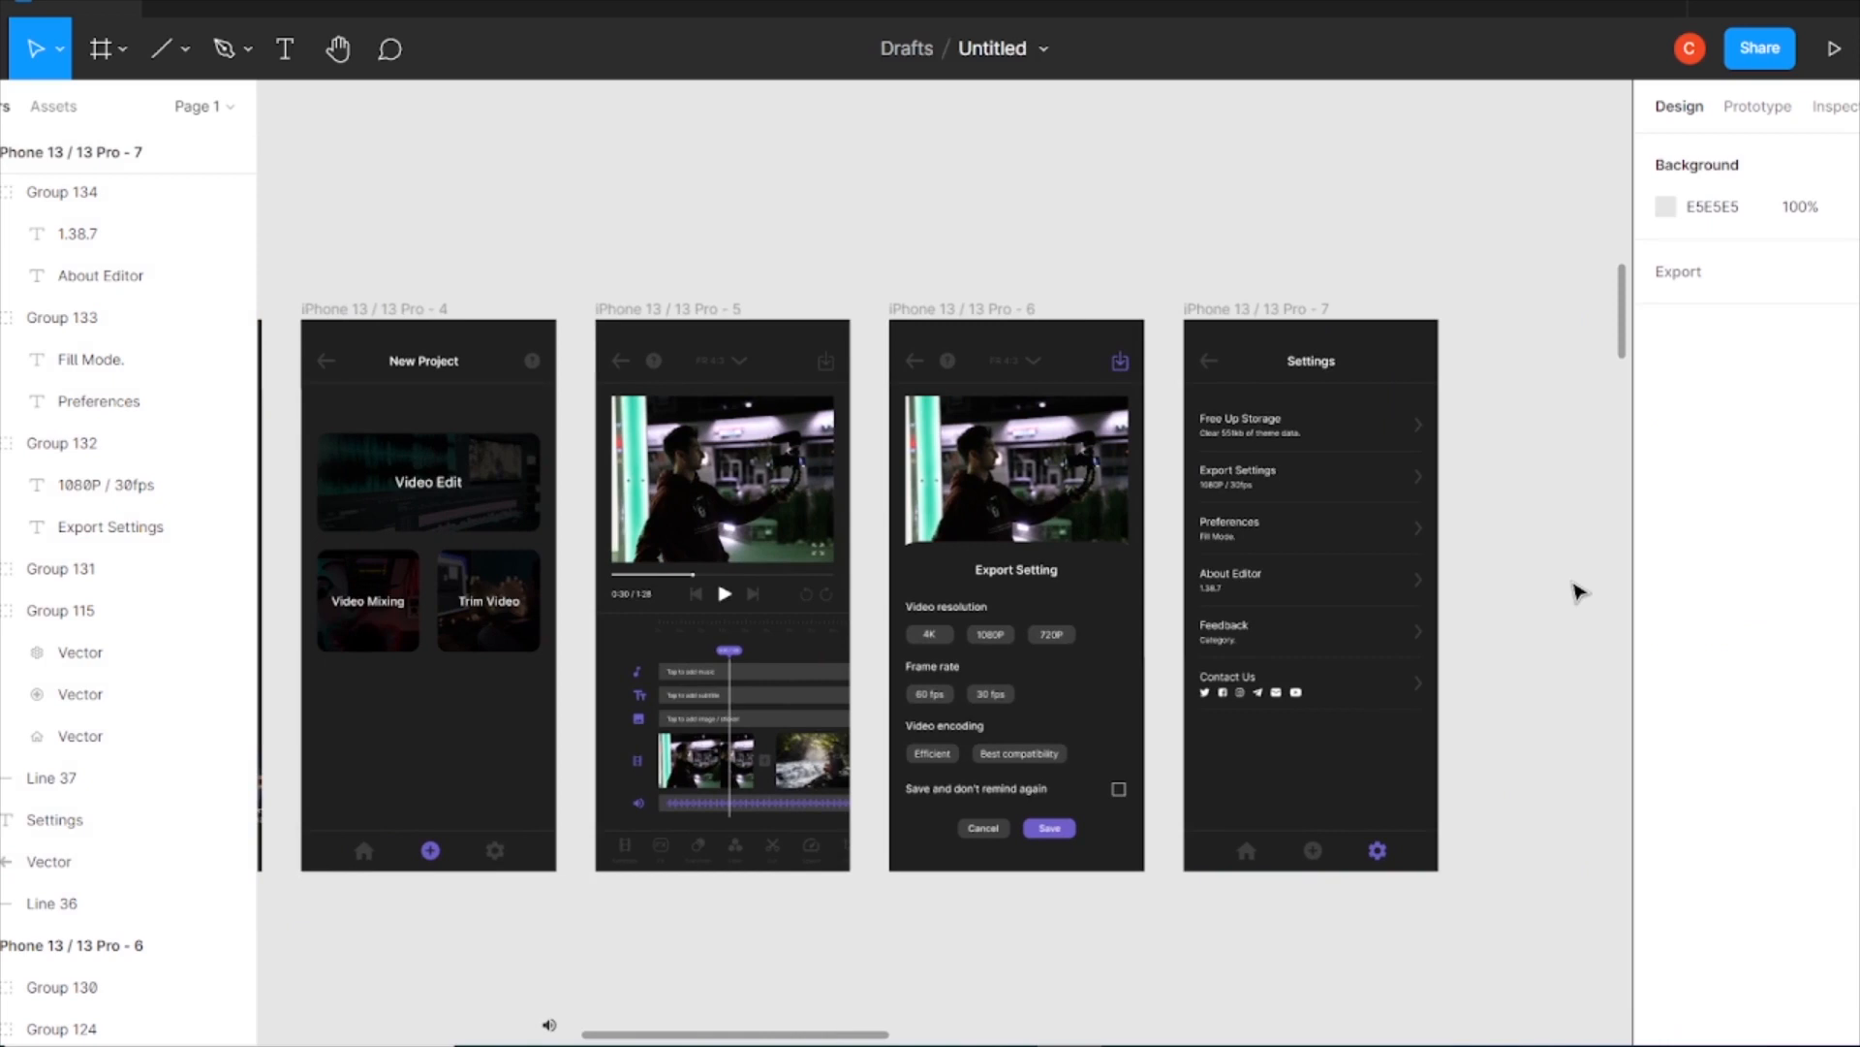
# Go through the frames iPhone 13 / 13 Pro - 1 to 7 in order, selecting each to inspect its layers and properties.
pyautogui.hscroll(-10, 872, 581)
pyautogui.click(457, 291)
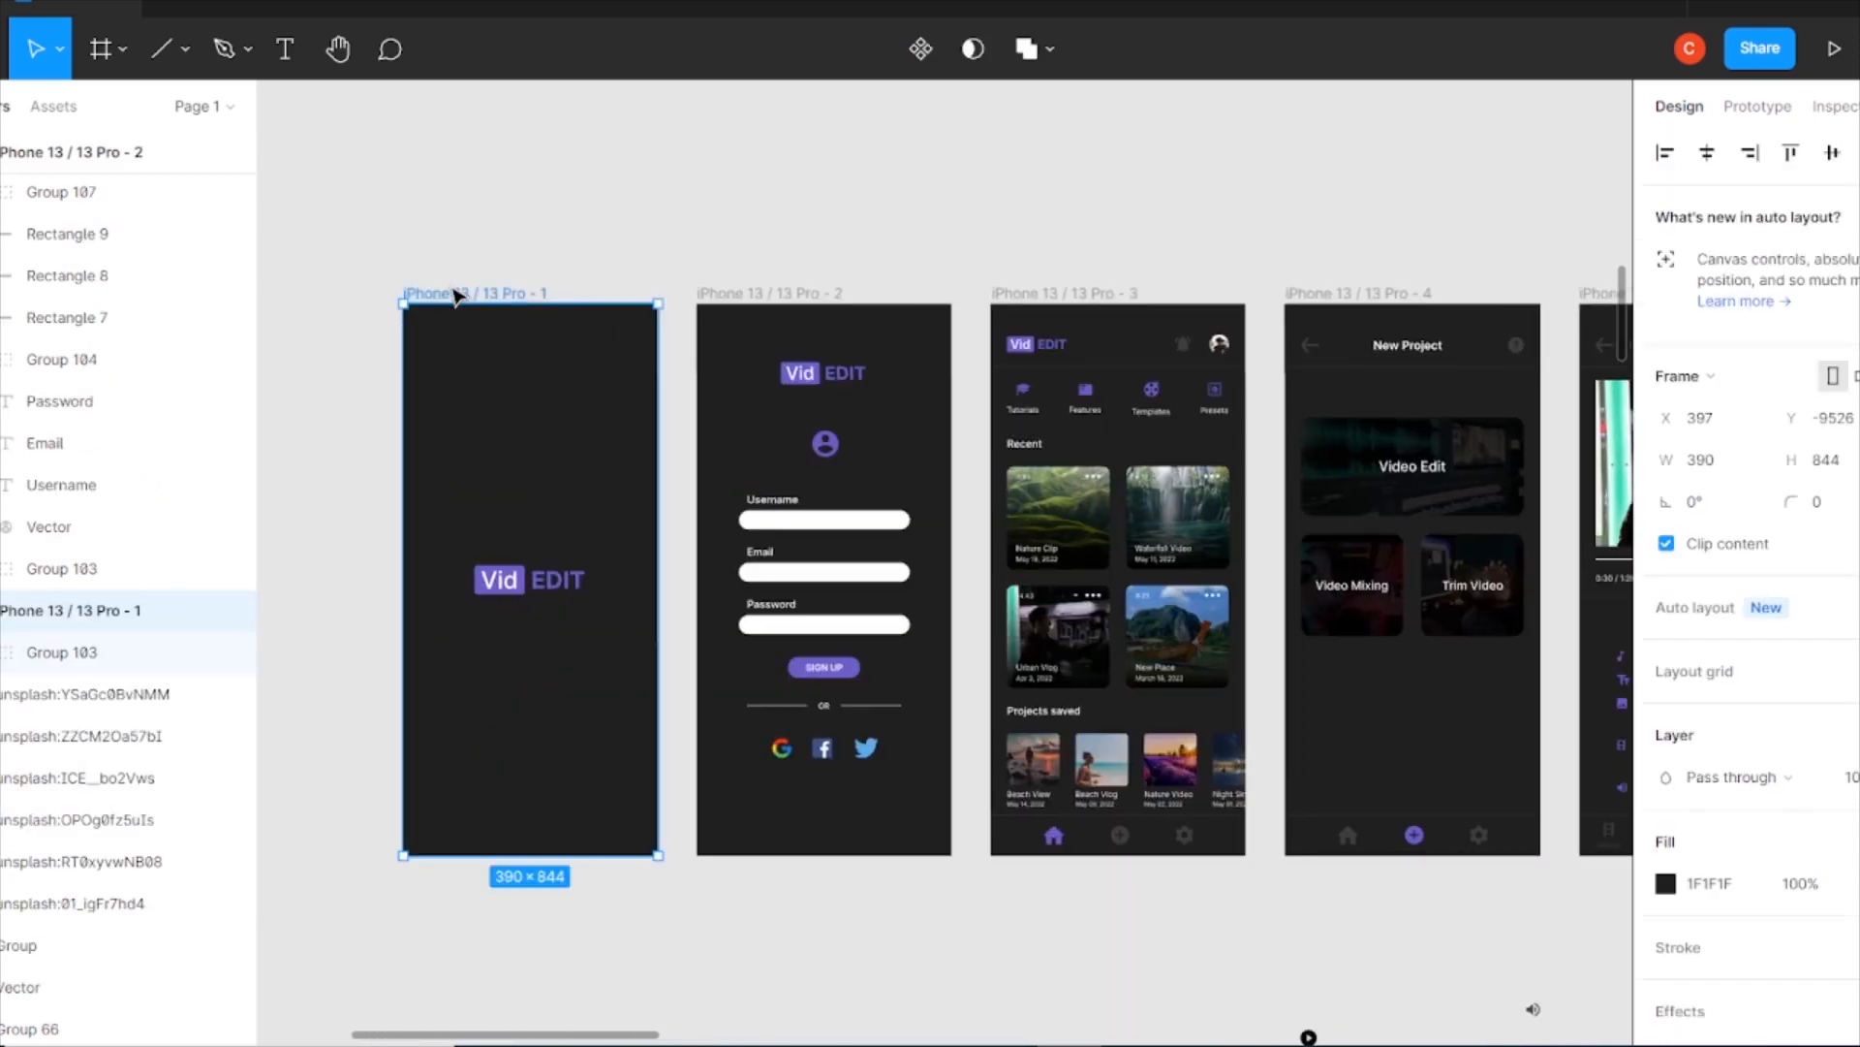
pyautogui.click(773, 289)
pyautogui.hscroll(3, 775, 281)
pyautogui.click(829, 339)
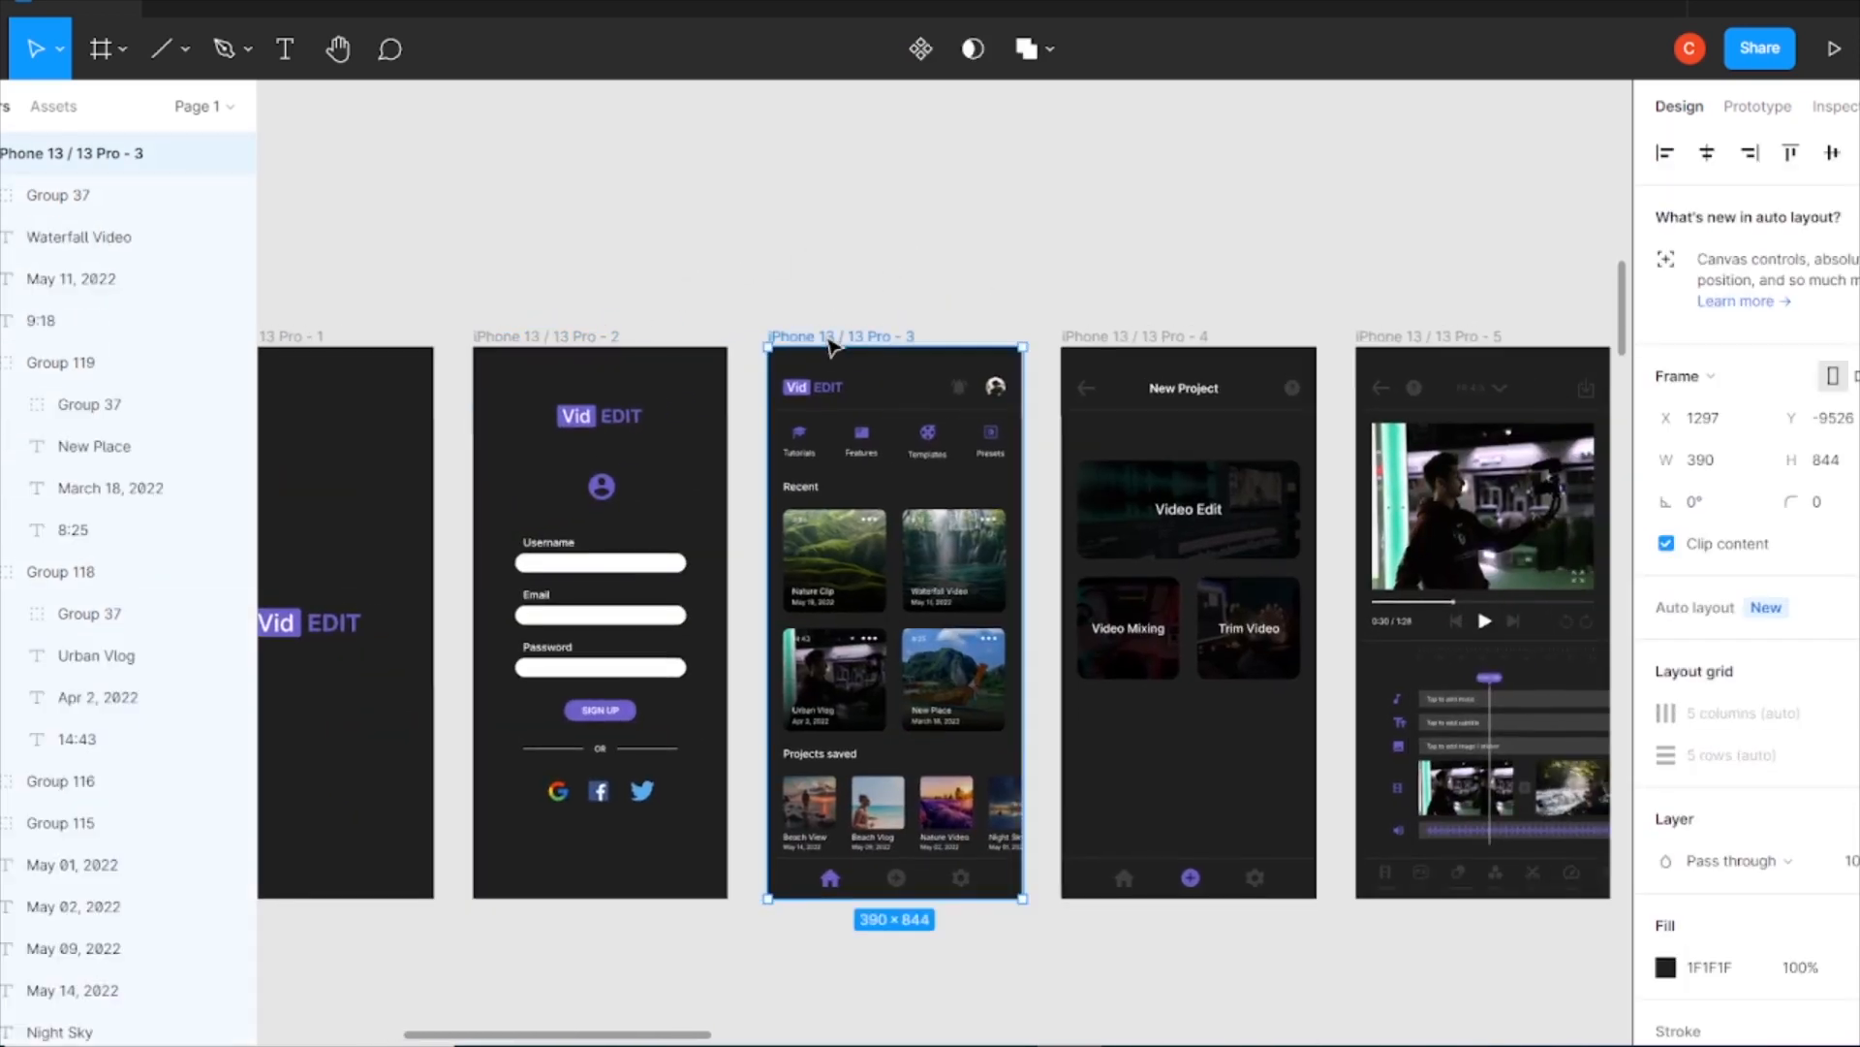
pyautogui.hscroll(5, 987, 320)
pyautogui.click(549, 340)
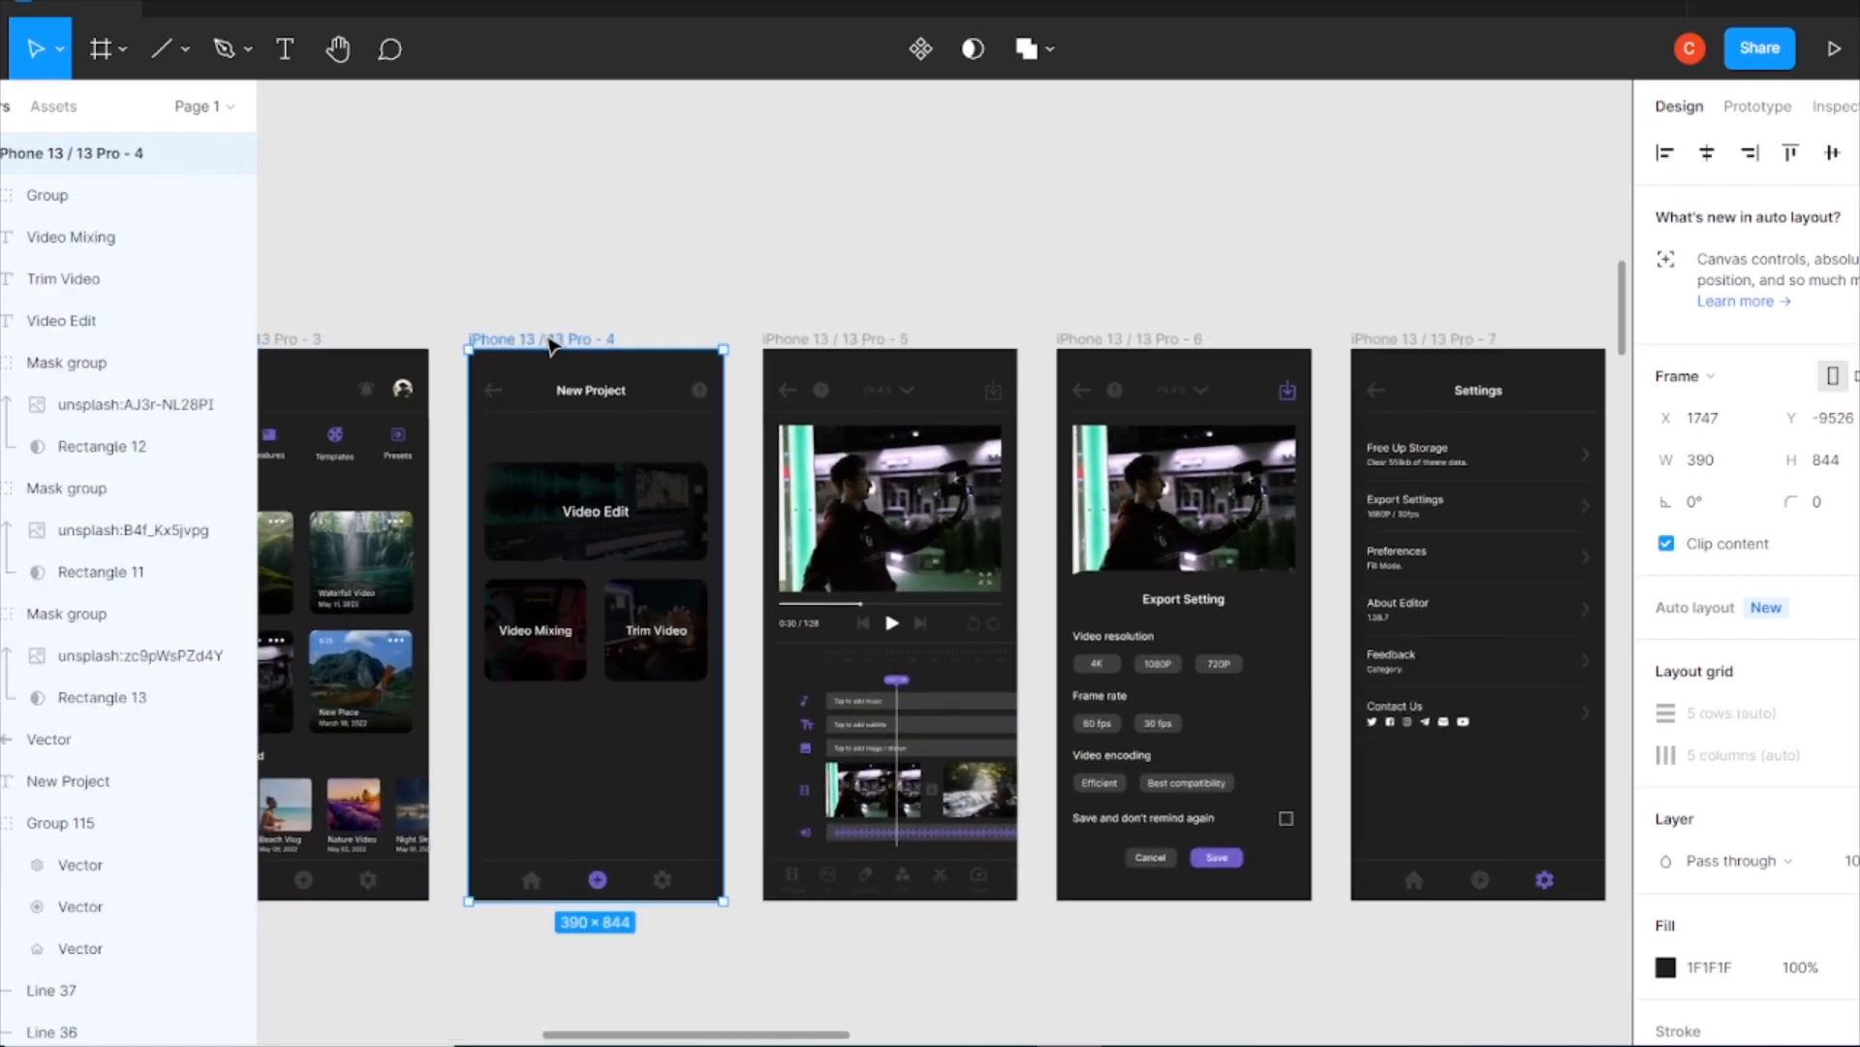
pyautogui.click(949, 374)
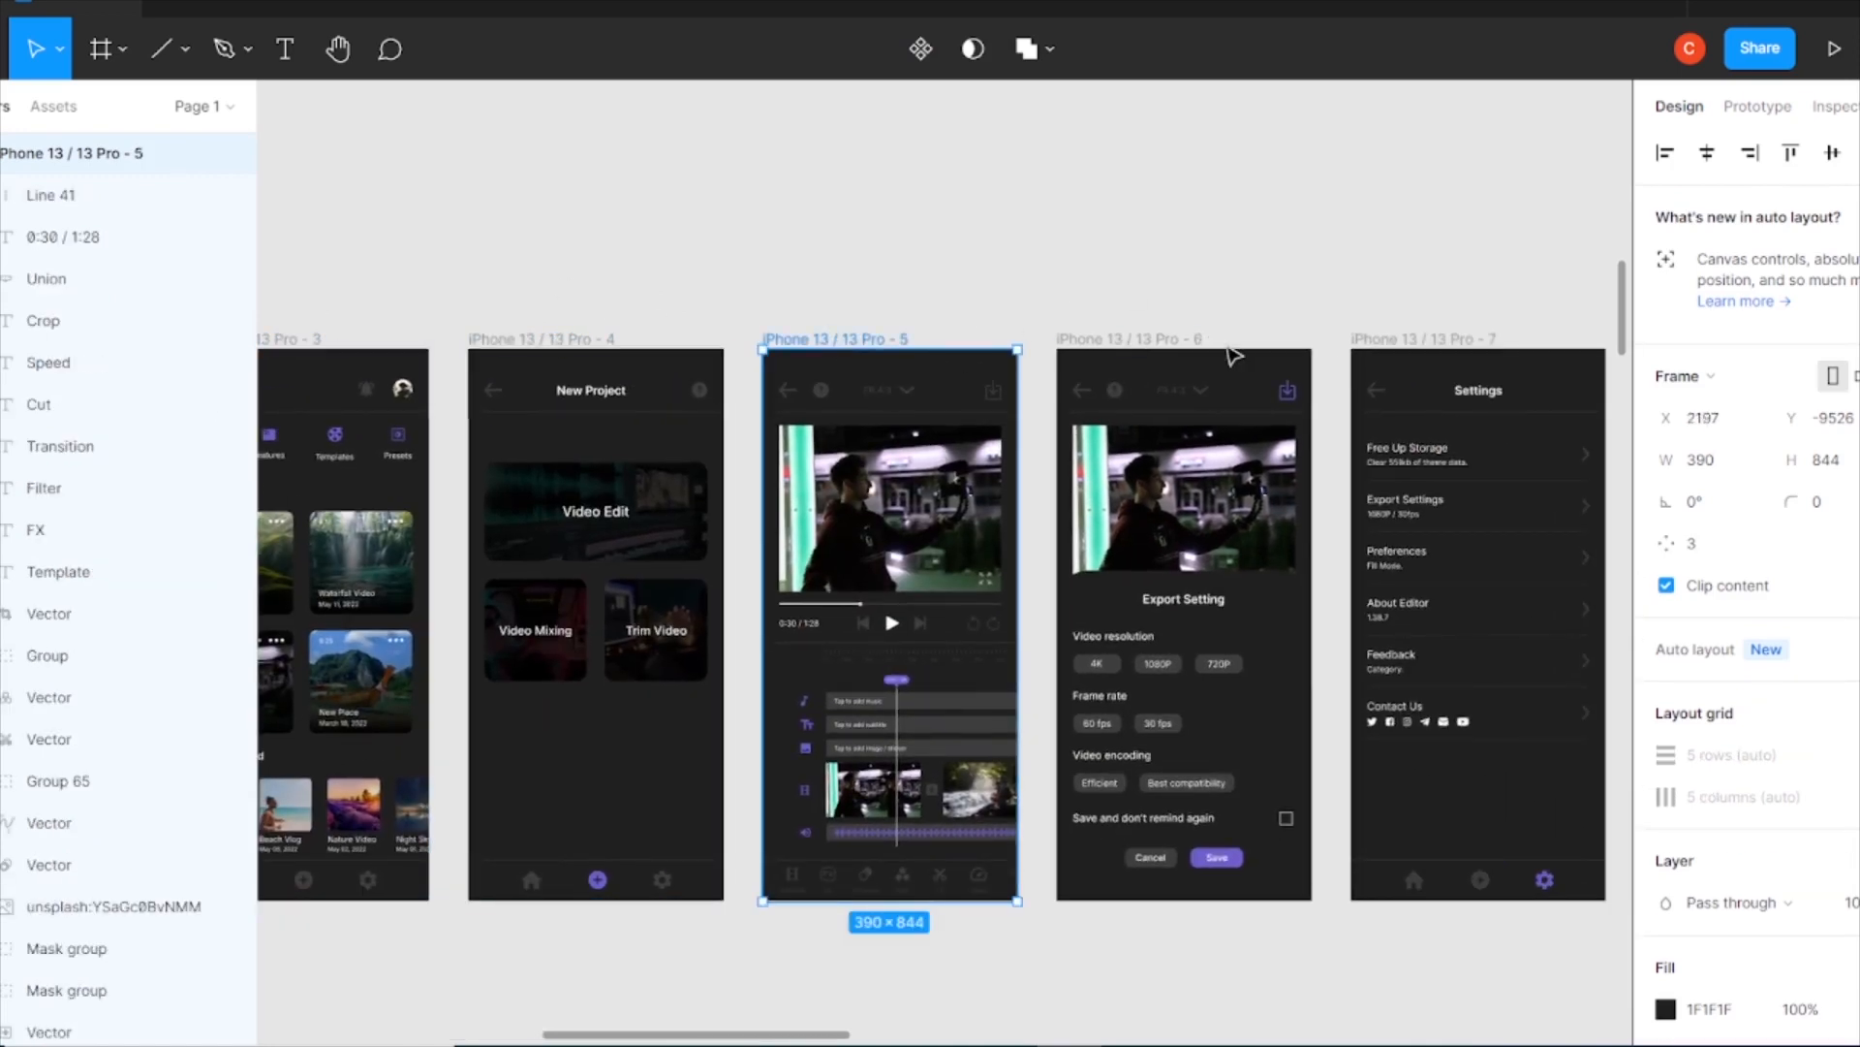
pyautogui.click(1113, 341)
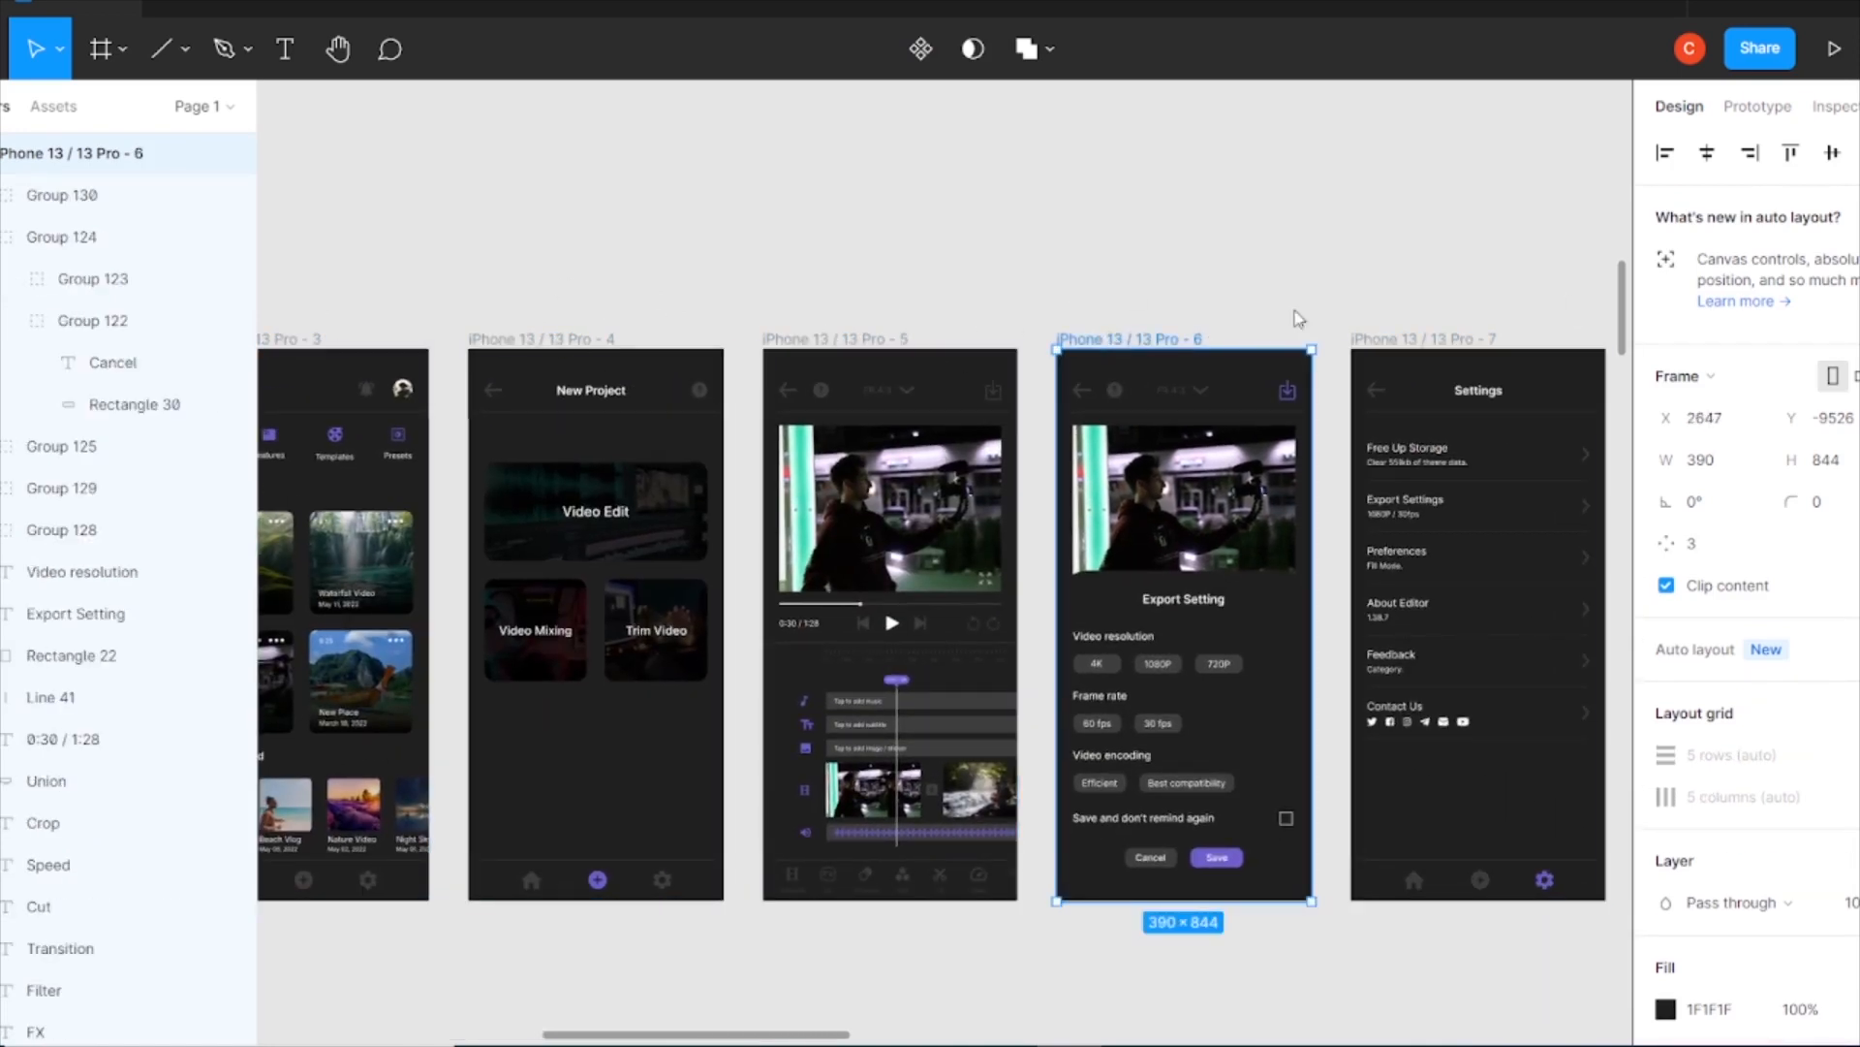
pyautogui.click(1428, 341)
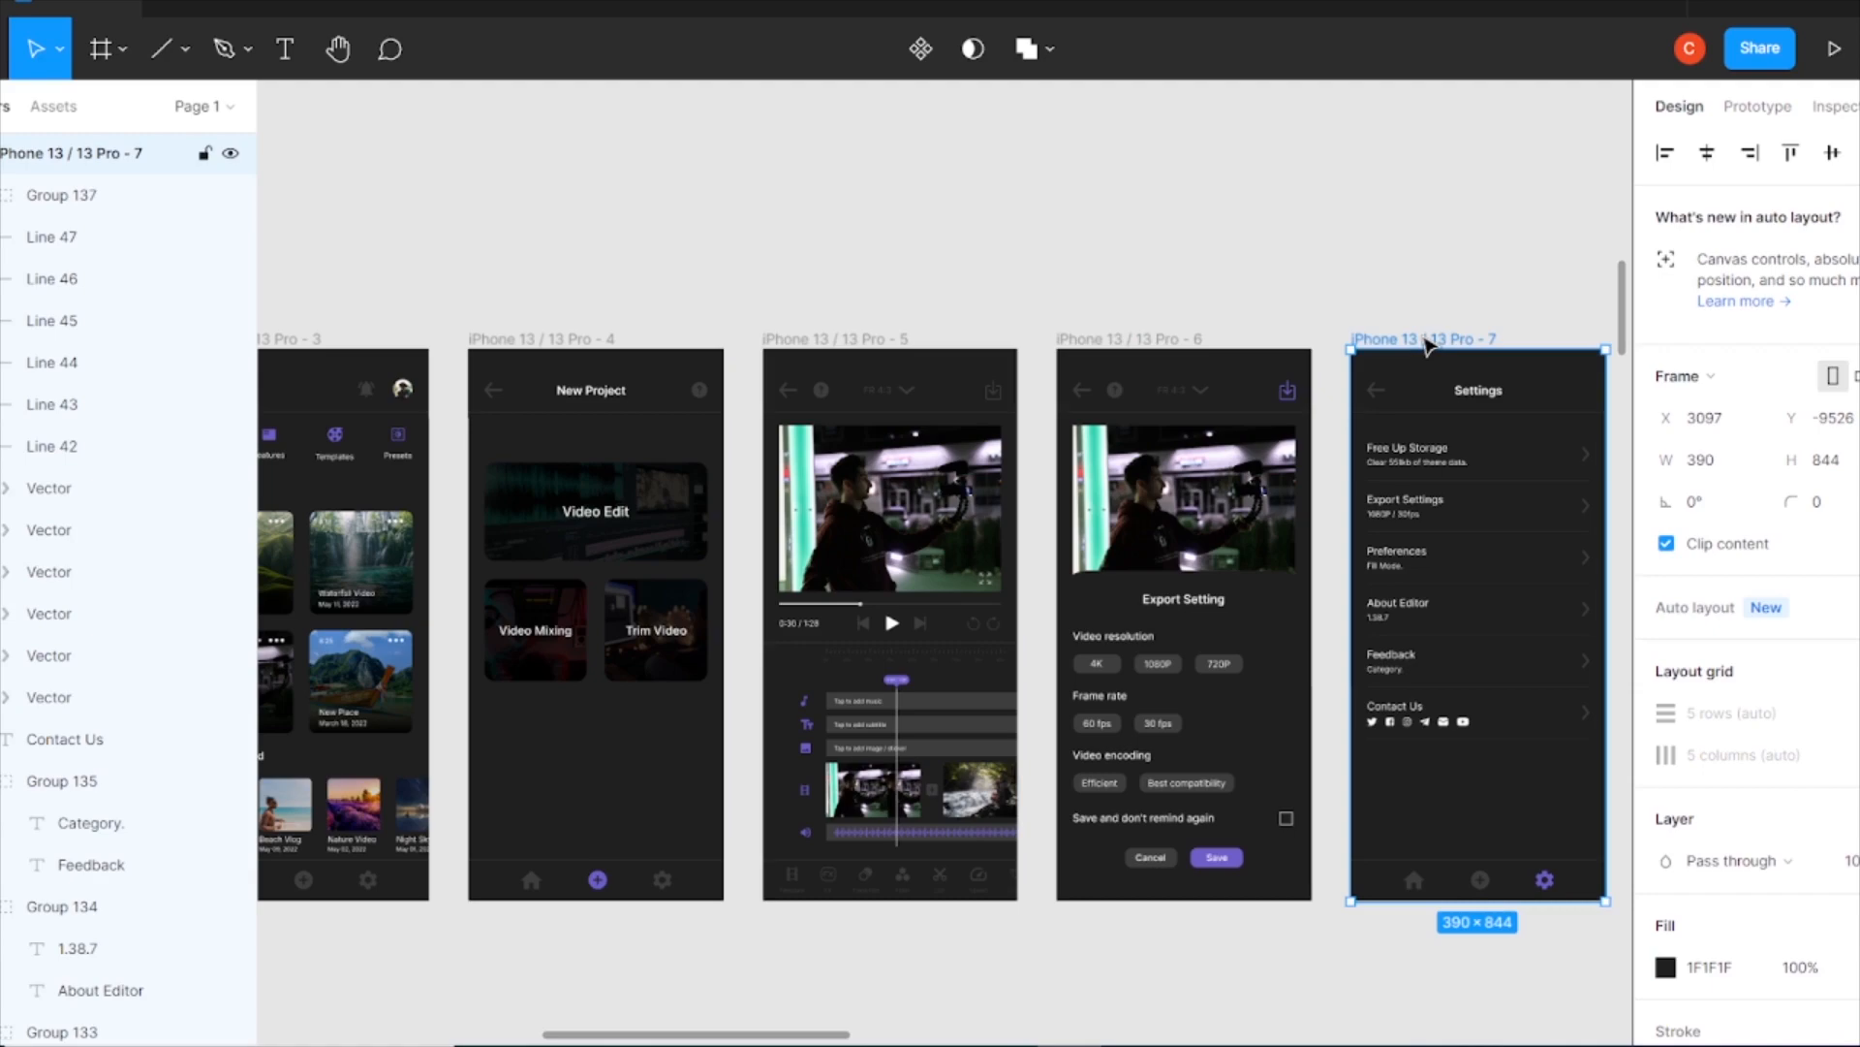
pyautogui.scroll(-3, 897, 274)
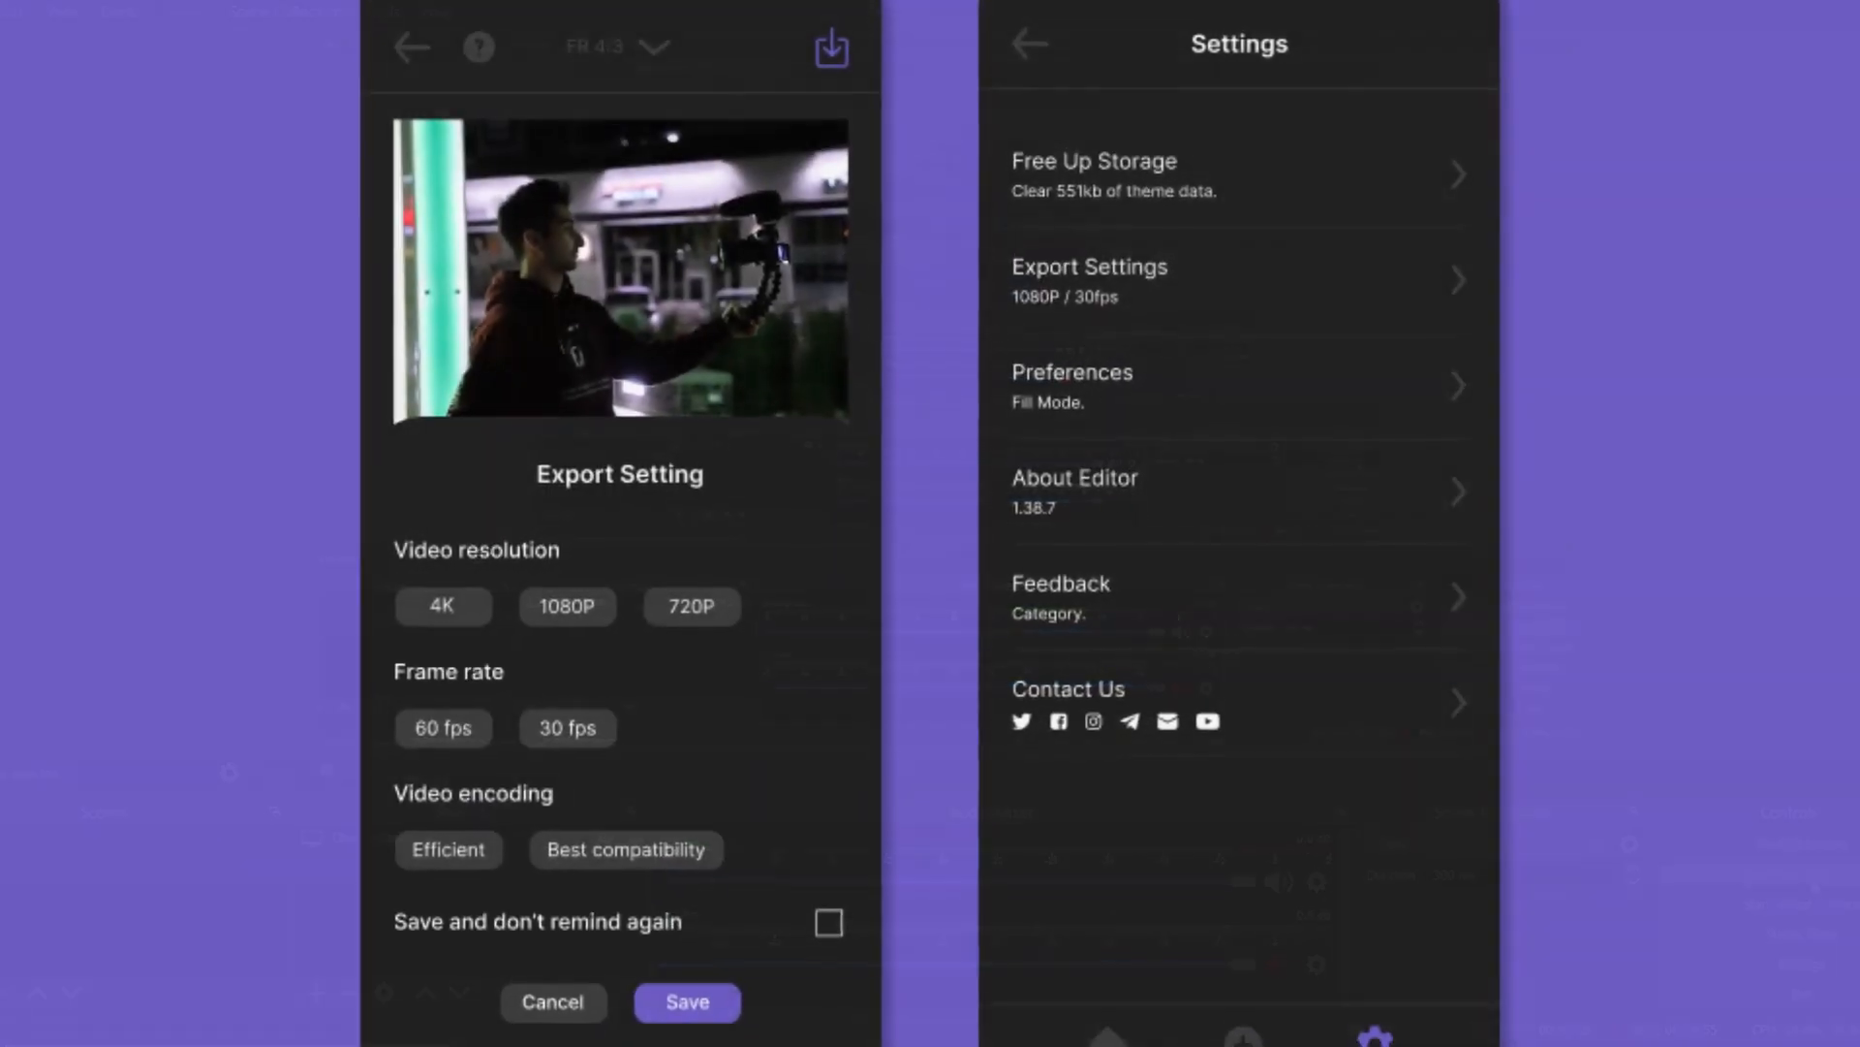